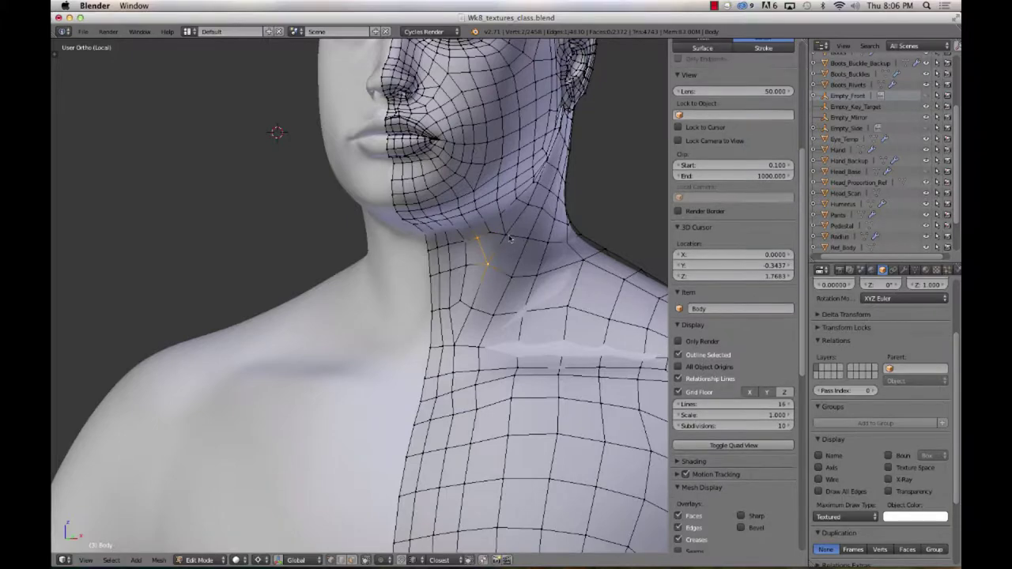
Step: Deselect all vertices of the body mesh
right_click(495, 237)
key(a)
scroll(519, 254, down, 5)
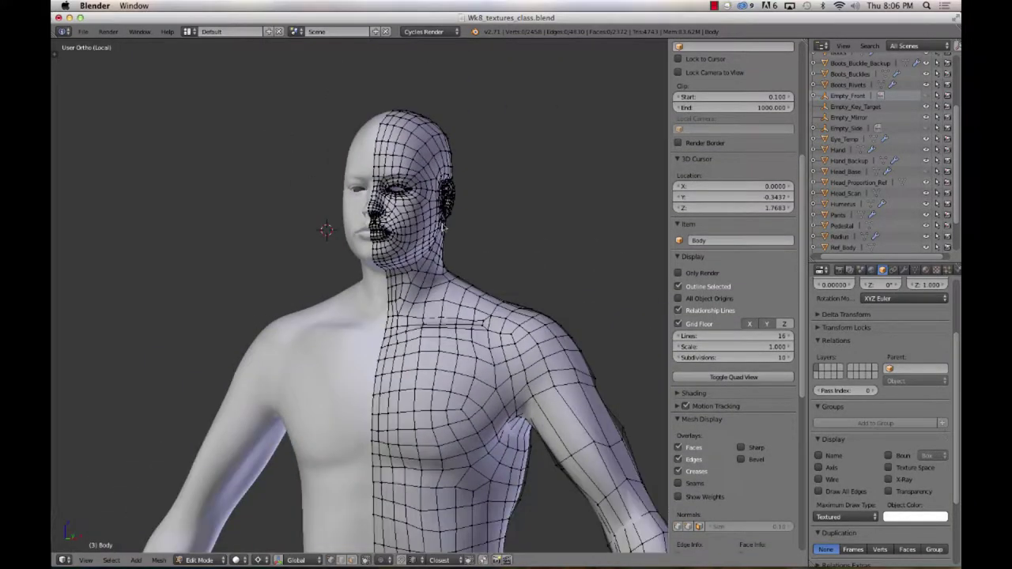
Step: Select the horizontal row of five vertices across the upper forehead, ending at the head's centerline
scroll(445, 227, up, 5)
shift+middle_drag(458, 171, 498, 282)
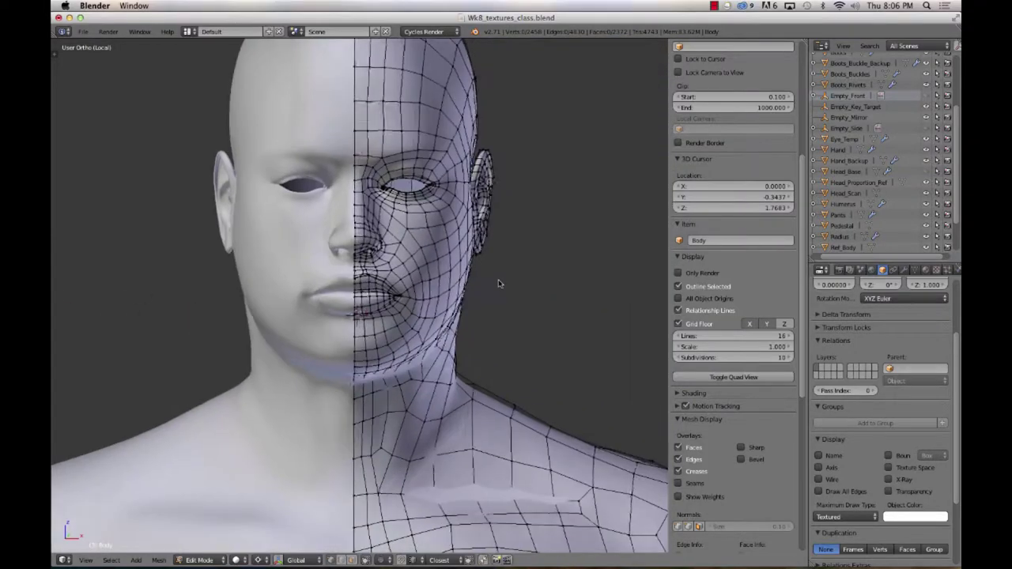
scroll(500, 282, up, 2)
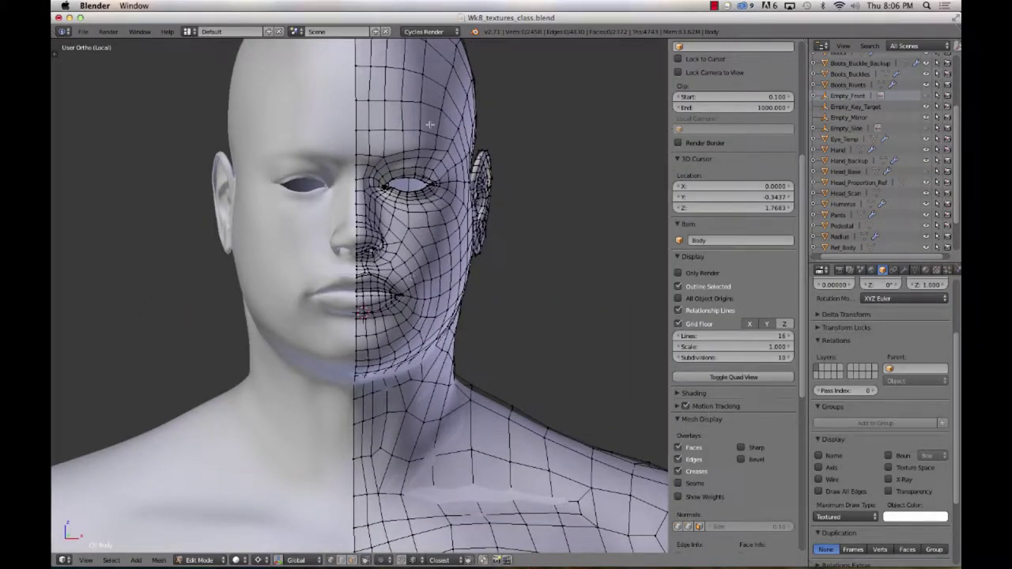
shift+middle_drag(399, 121, 398, 219)
key(KP_1)
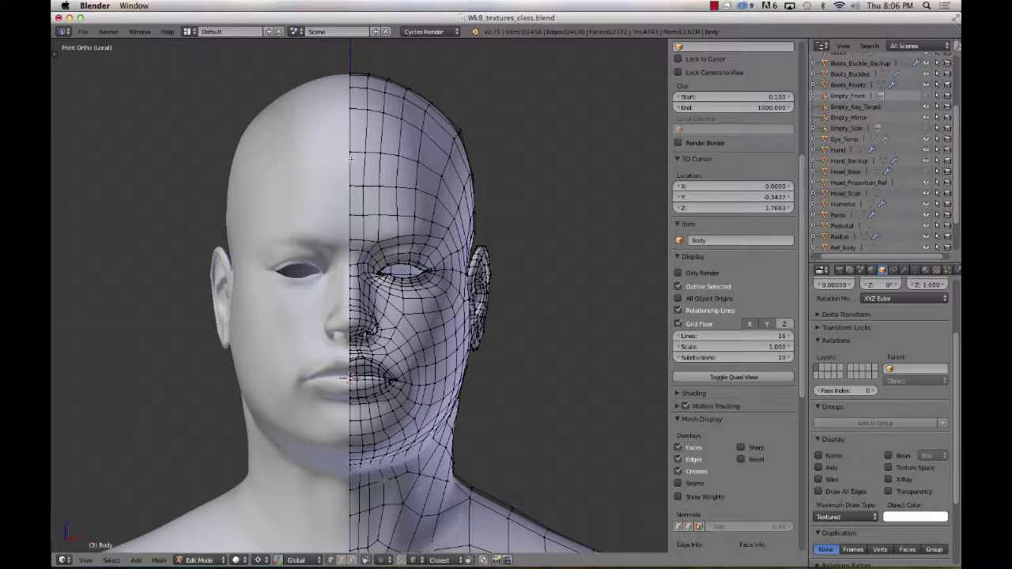
right_click(416, 165)
right_click(405, 158)
shift+right_click(388, 157)
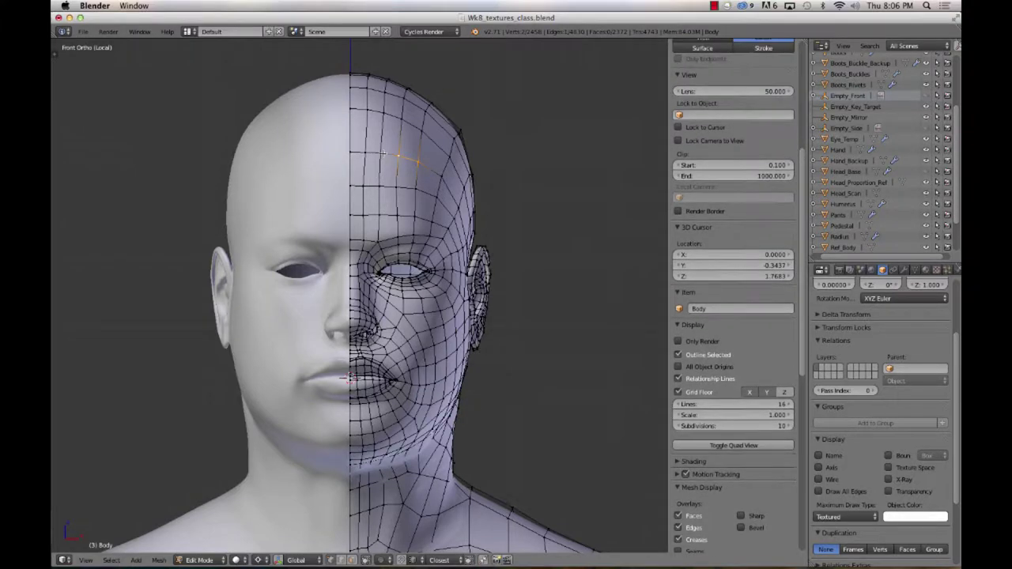
shift+right_click(377, 153)
shift+right_click(353, 154)
Step: Examine the selected forehead vertex row from the side and front, in solid and wireframe shading
middle_drag(389, 169, 348, 196)
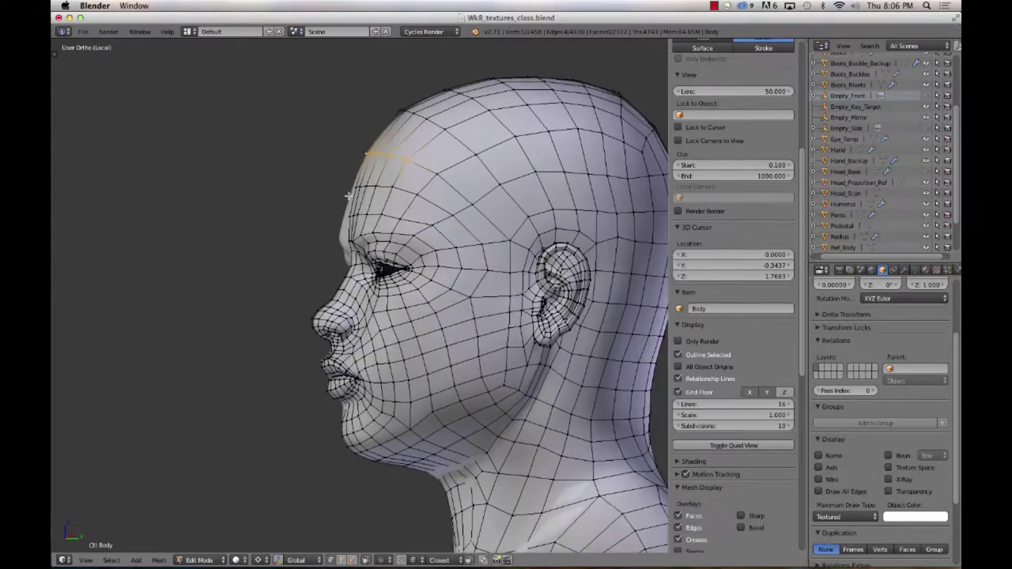
key(KP_1)
key(z)
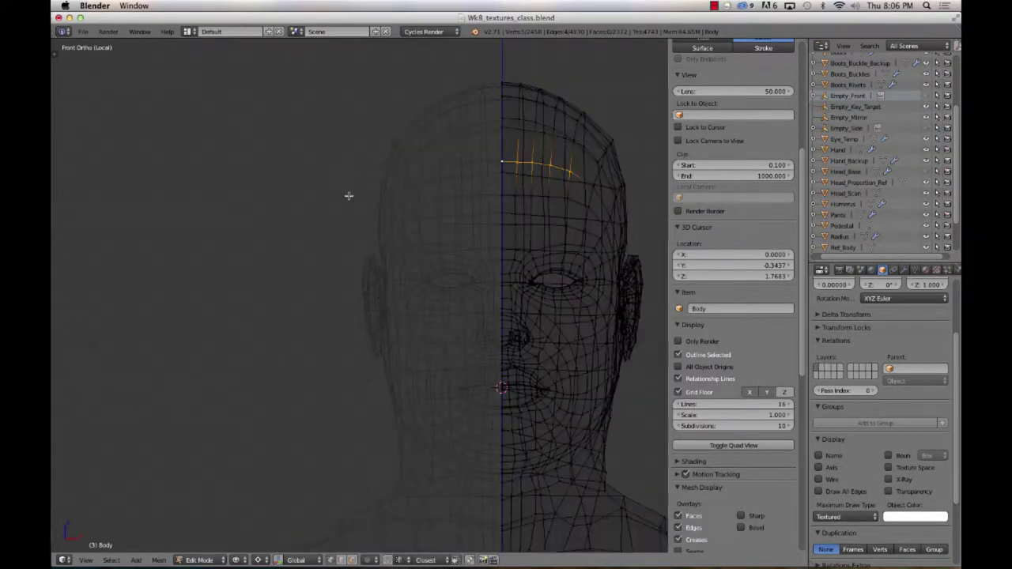
key(z)
mouse_move(349, 196)
middle_down()
mouse_move(491, 198)
mouse_move(380, 198)
mouse_move(395, 200)
middle_up()
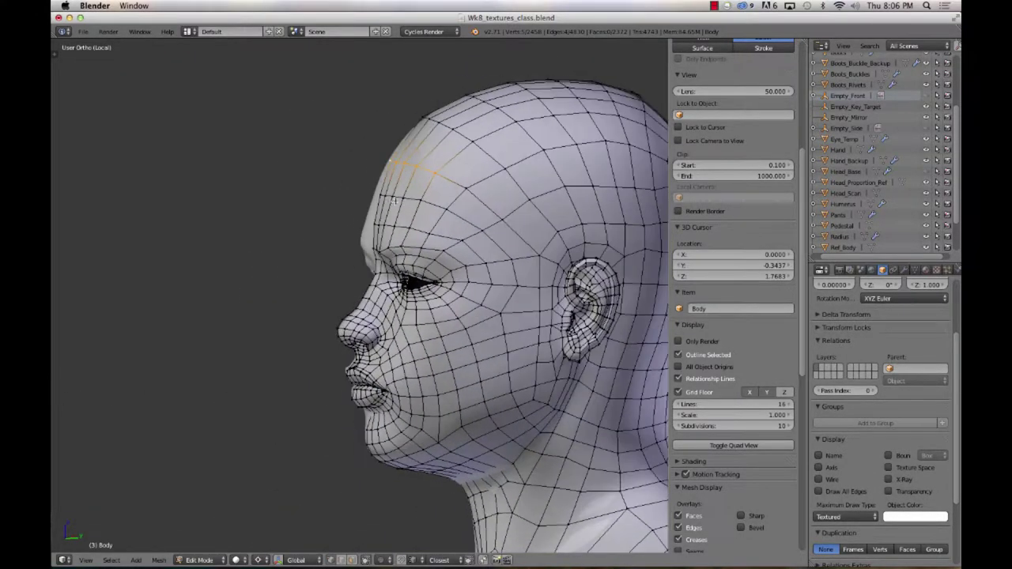
middle_drag(466, 207, 509, 209)
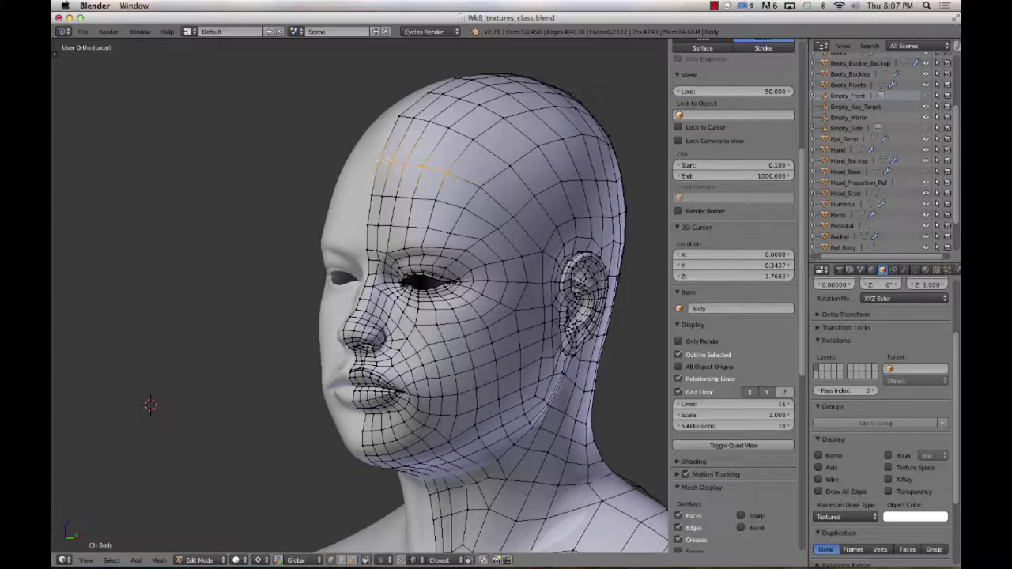
middle_drag(349, 166, 434, 166)
middle_drag(299, 336, 273, 423)
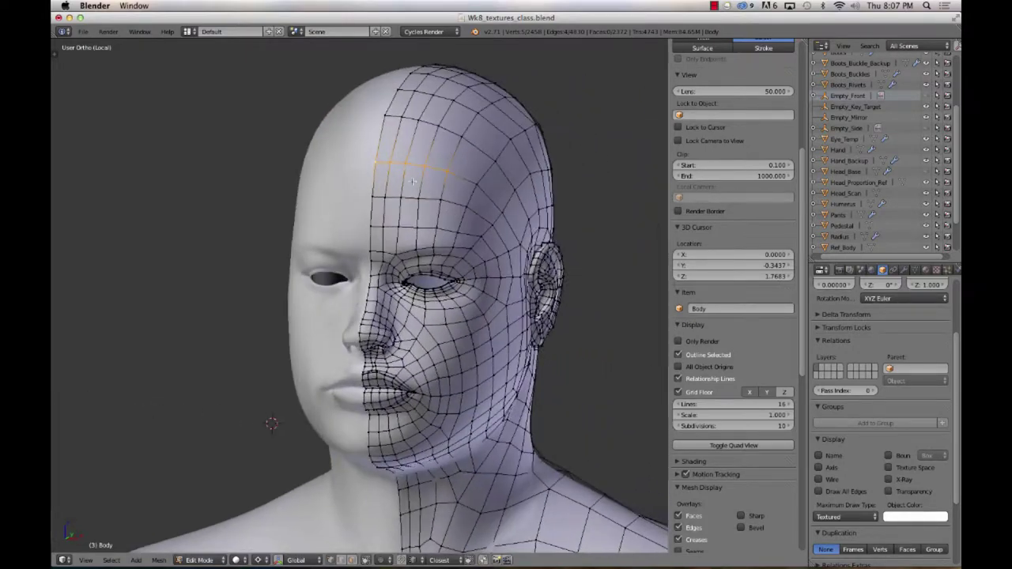
key(KP_1)
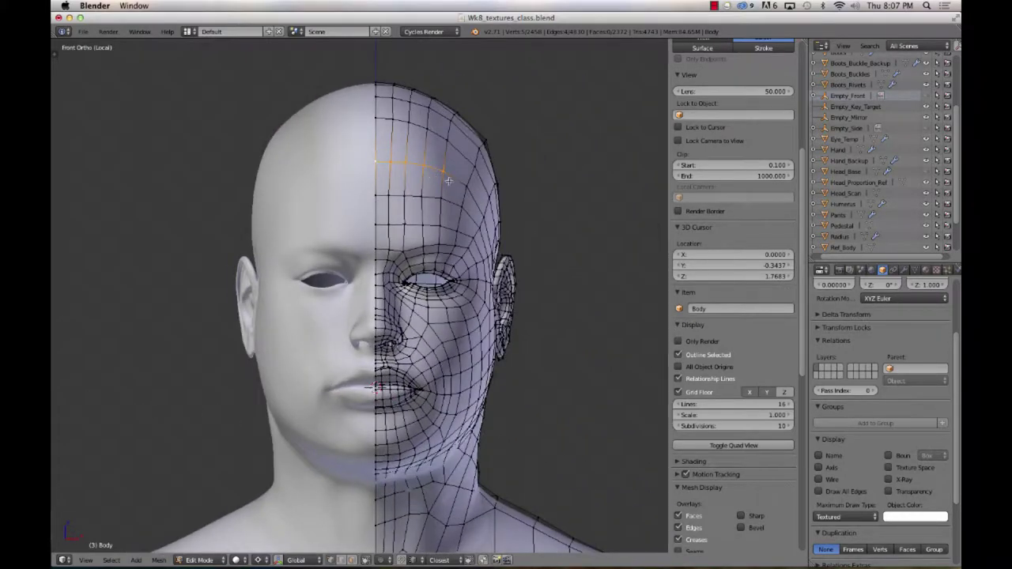
Step: Extend the forehead row by one vertex toward the temple and mark its edges as a seam
ctrl+right_click(464, 186)
middle_drag(493, 208, 466, 219)
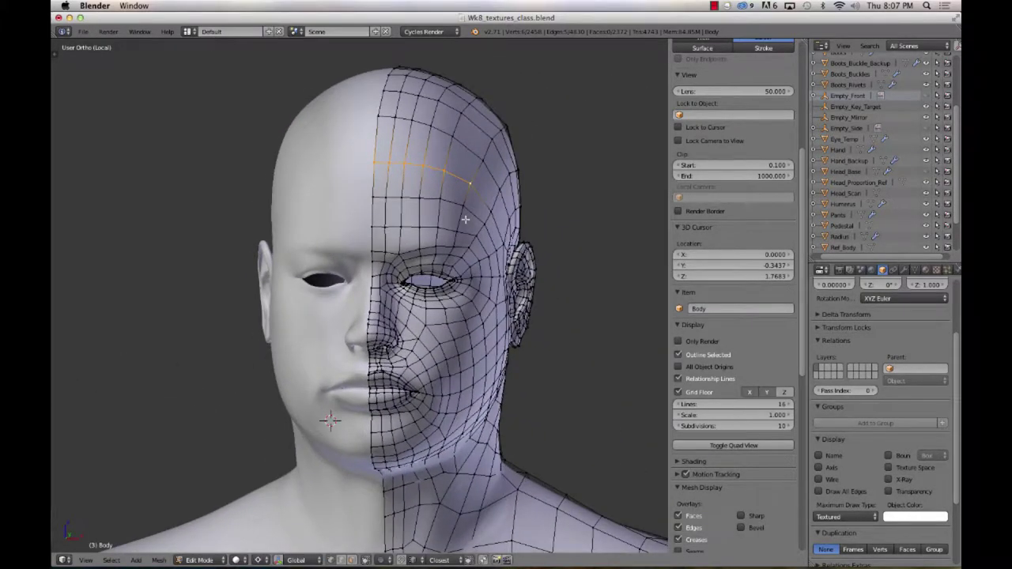
key(ctrl+e)
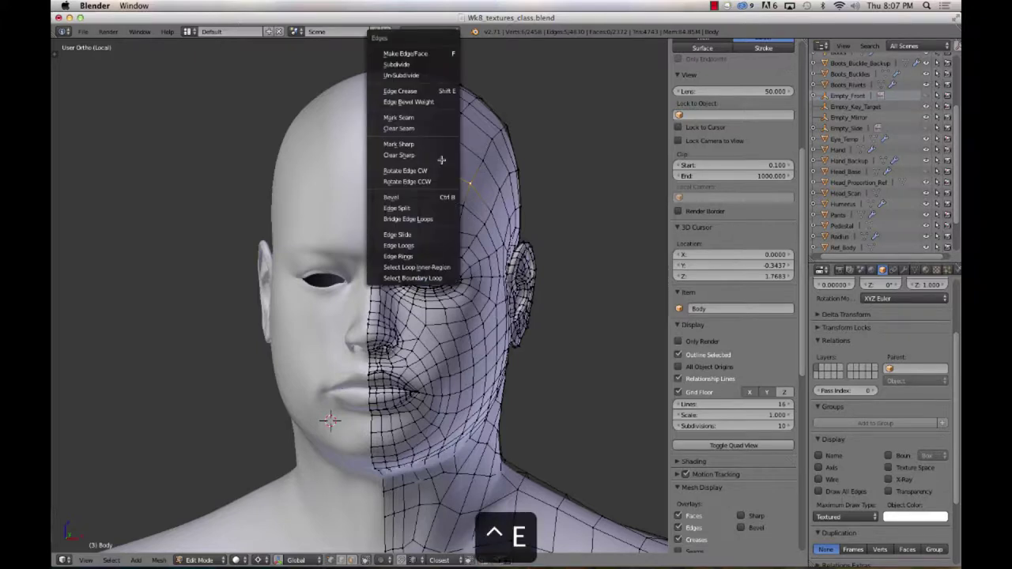
click(434, 117)
shift+middle_drag(456, 189, 451, 237)
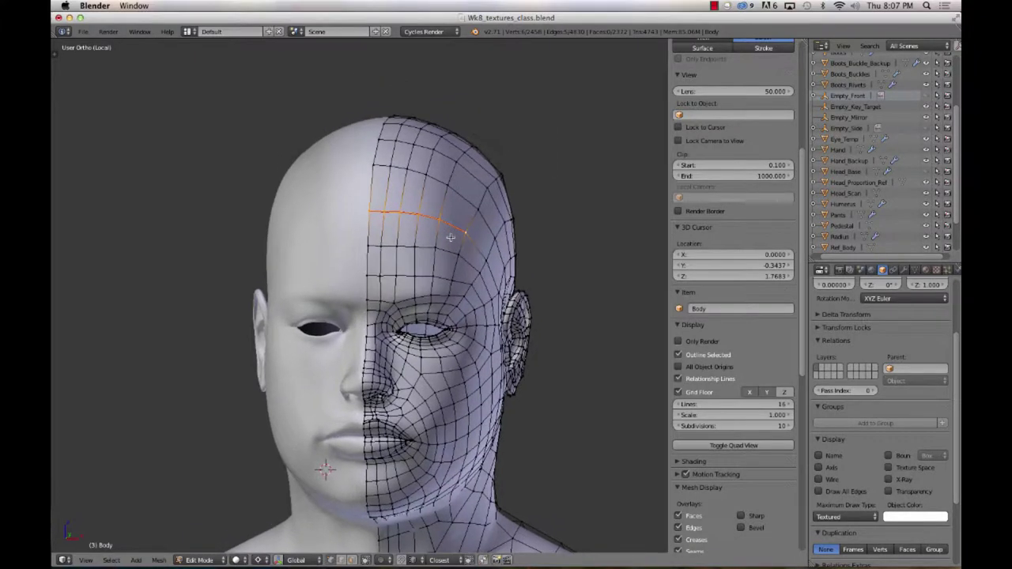
right_click(372, 209)
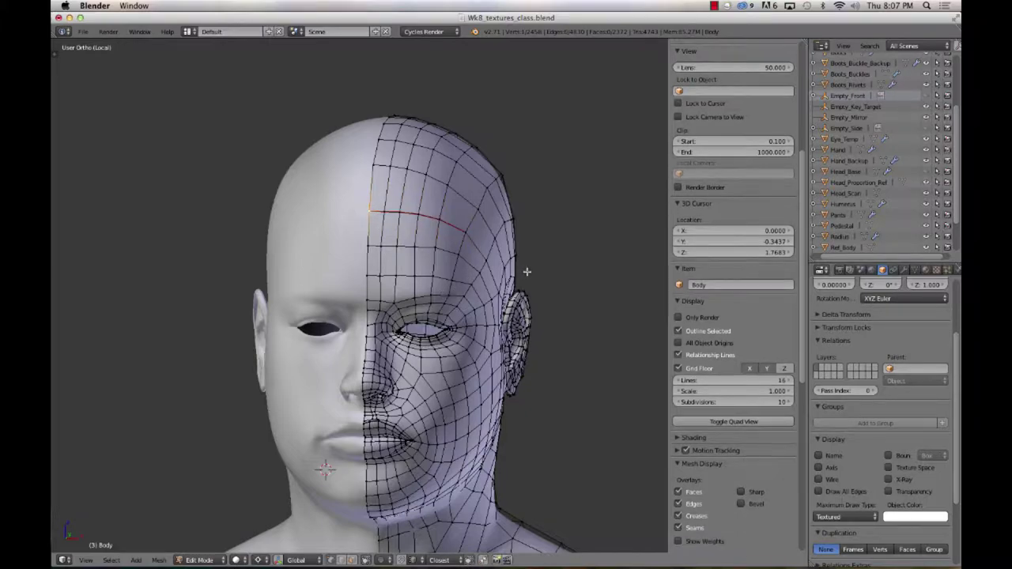
Step: Try to select the shortest path from the forehead seam's centerline vertex to the back of the neck
middle_drag(515, 272, 340, 356)
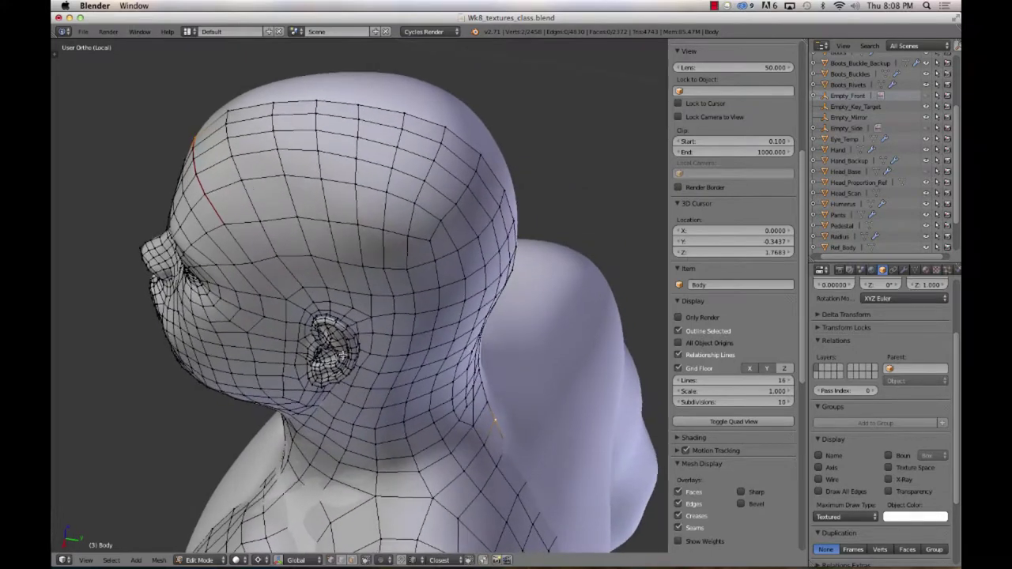
click(110, 560)
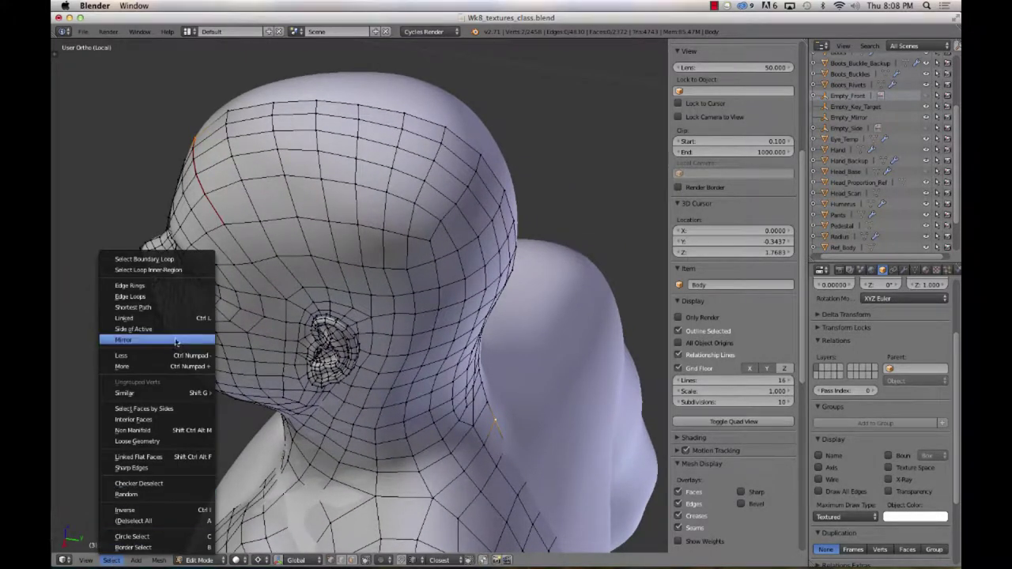
click(157, 308)
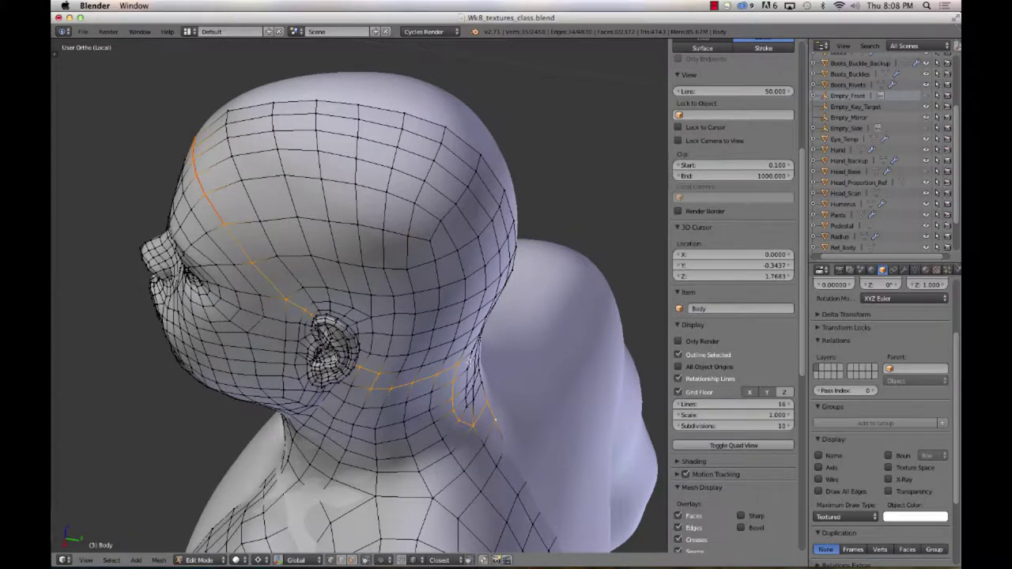
key(super+z)
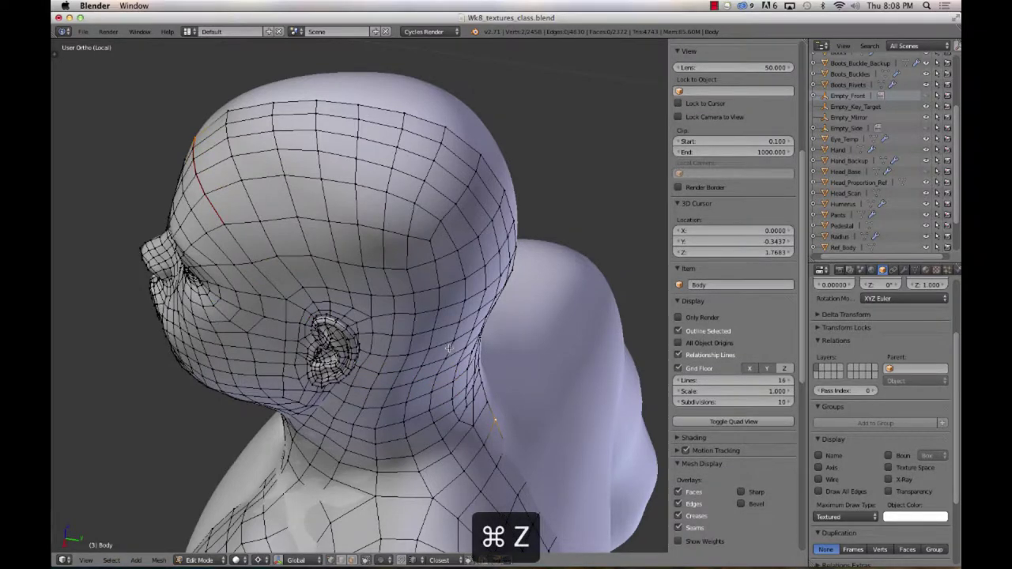
Step: Select the shortest path along the centerline from the base of the neck to the upper back of the head
middle_drag(467, 361, 435, 328)
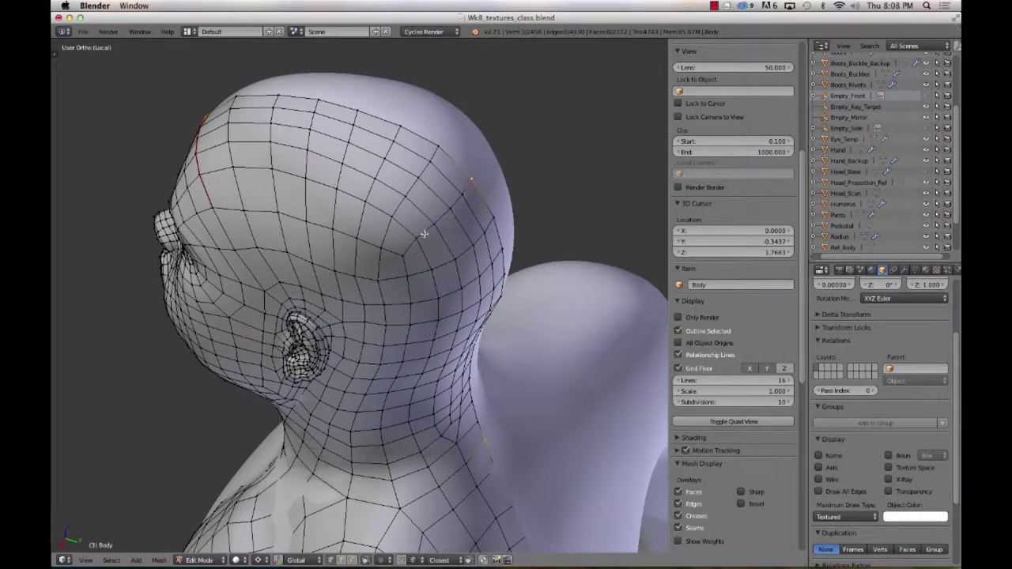
click(112, 560)
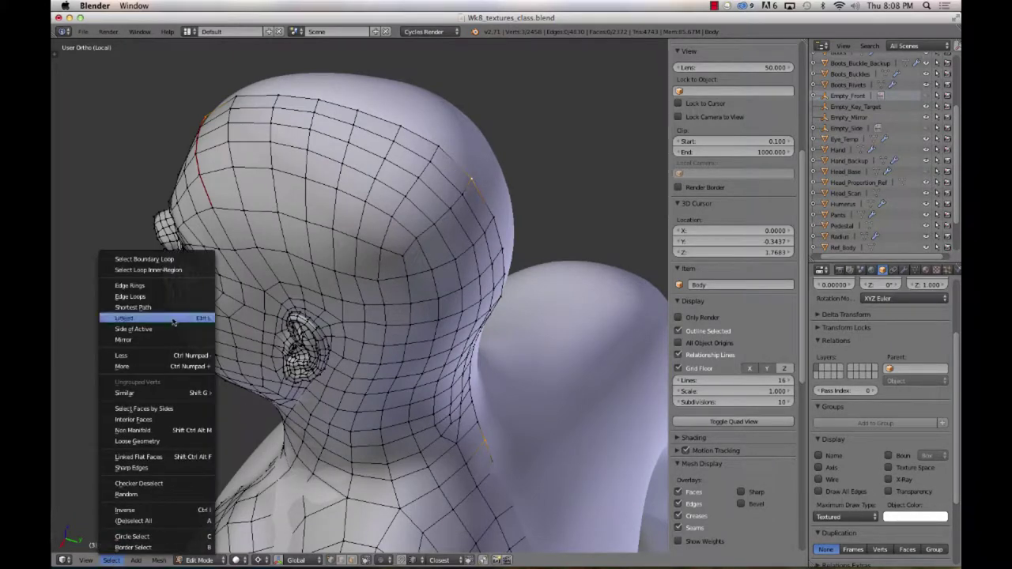
click(133, 307)
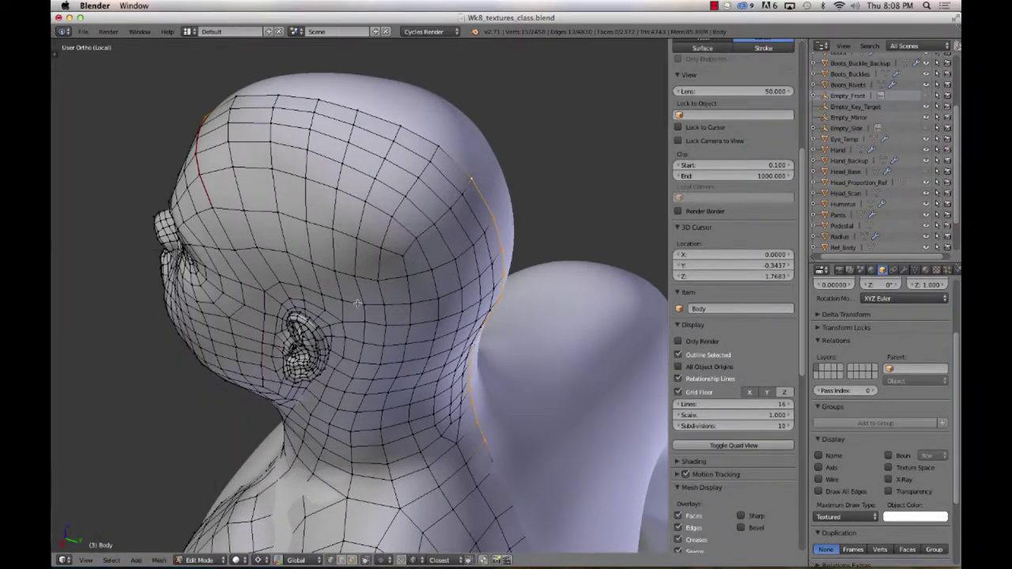
Step: Extend the centerline selection over the crown to the forehead seam with Shortest Path
mouse_move(358, 304)
middle_down()
mouse_move(287, 294)
mouse_move(380, 274)
mouse_move(426, 281)
mouse_move(442, 251)
middle_up()
key(z)
key(z)
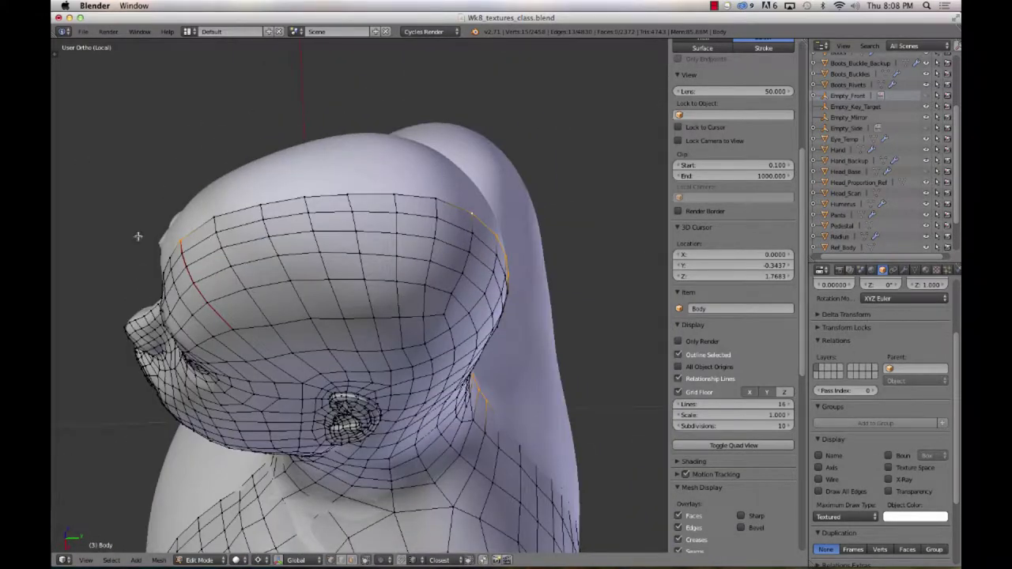
middle_drag(176, 242, 216, 256)
click(111, 560)
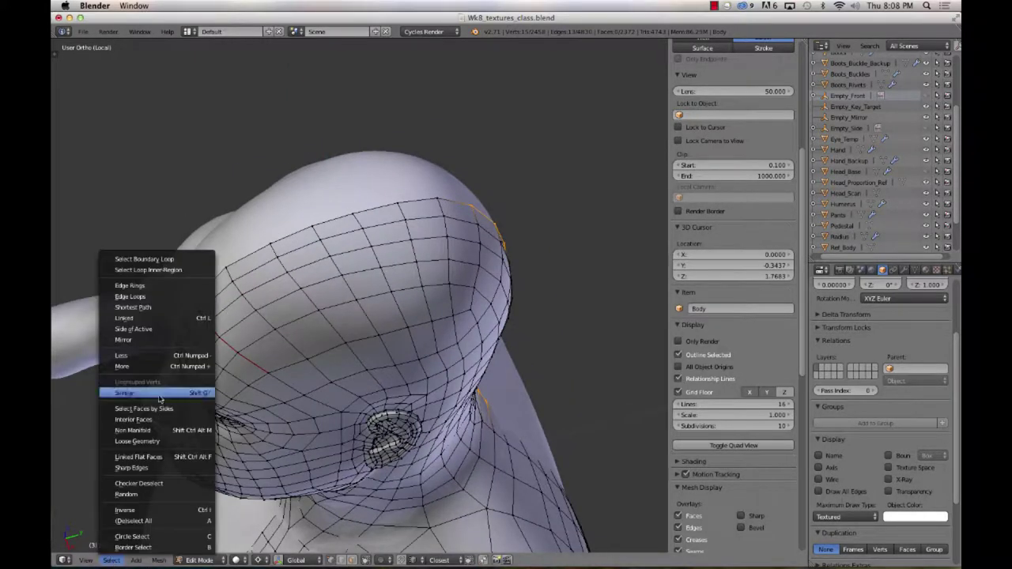
click(188, 310)
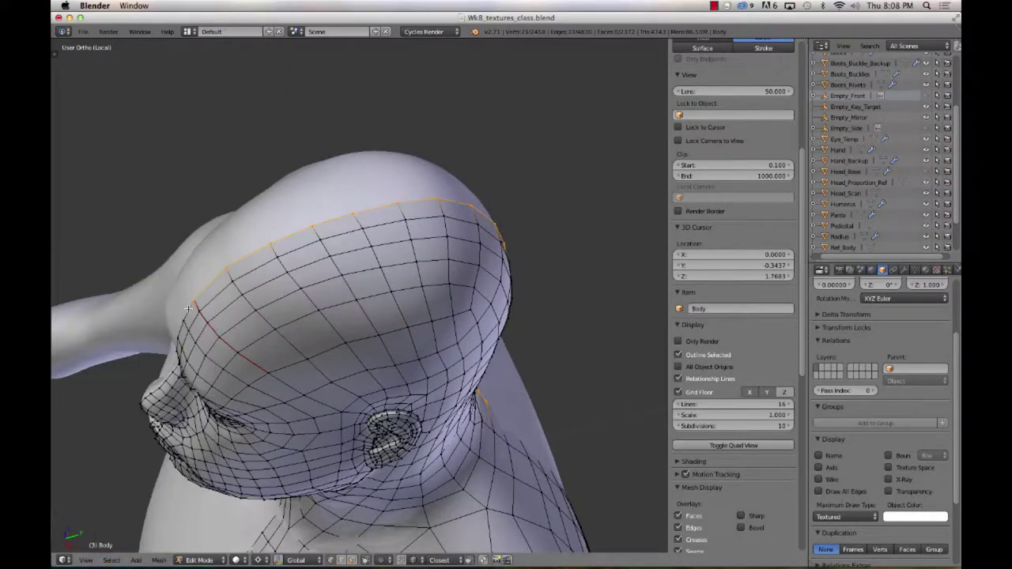
Step: Mark the selected centerline edges from the forehead to the base of the neck as a seam
middle_drag(188, 310, 381, 320)
key(ctrl+e)
click(349, 306)
Step: Select the row of vertices around the base of the neck from the back centerline to the front centerline
shift+middle_drag(414, 448, 416, 311)
right_click(431, 312)
alt+right_click(395, 326)
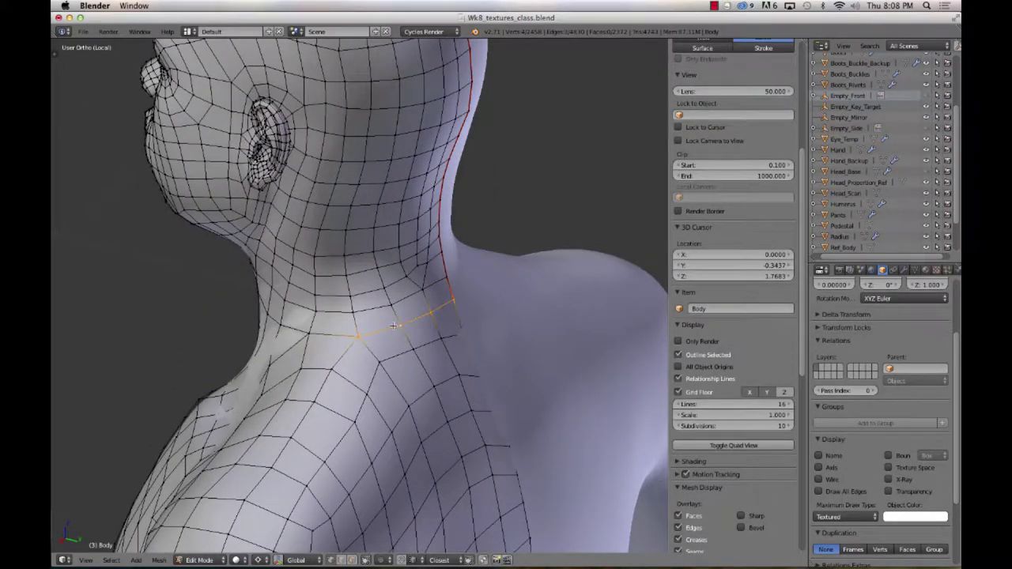
ctrl+right_click(273, 310)
middle_drag(273, 310, 397, 305)
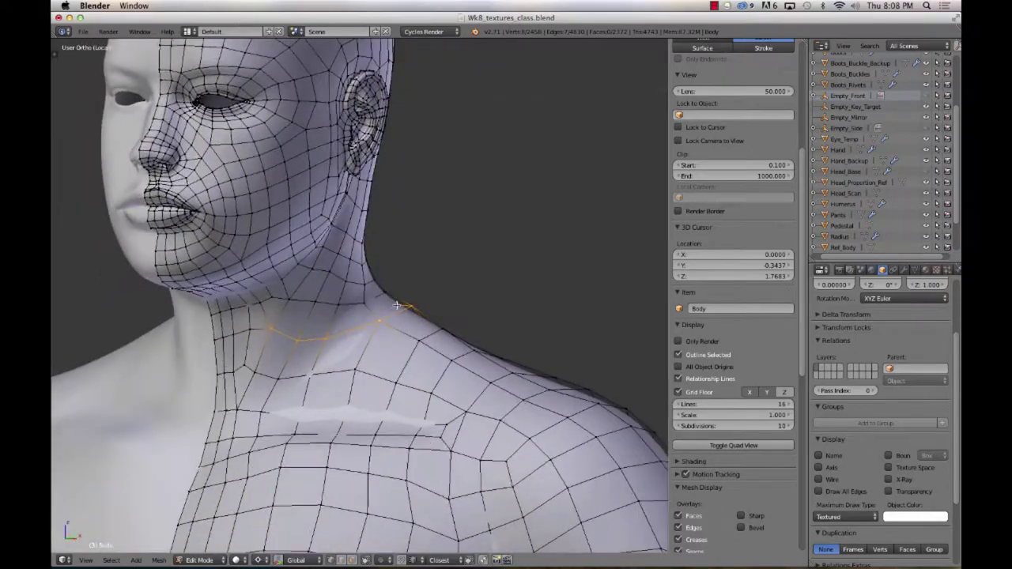
alt+shift+right_click(239, 332)
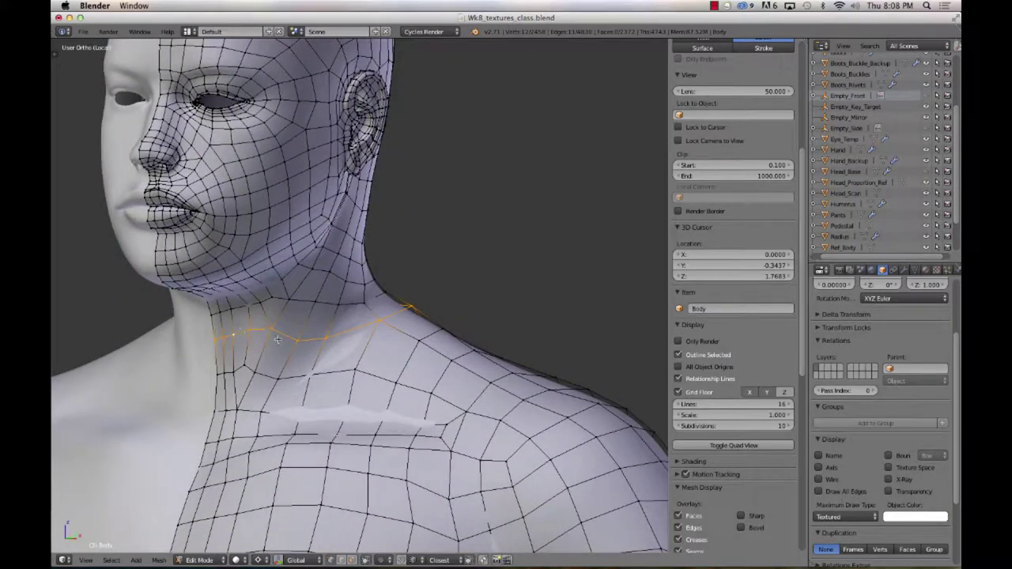
Step: Mark the selected edges around the base of the neck as a seam
middle_drag(240, 333, 315, 339)
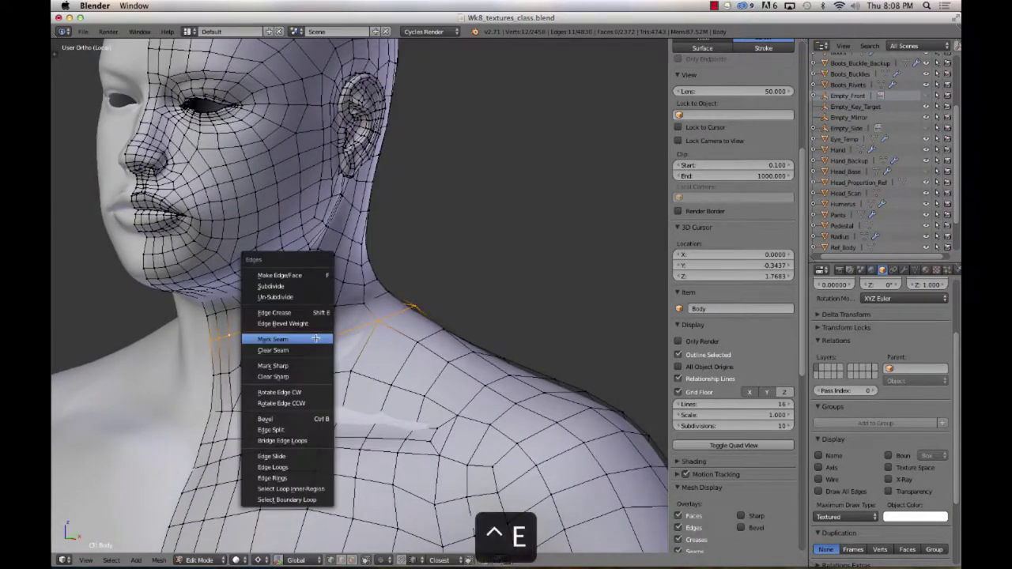
middle_drag(376, 327, 260, 275)
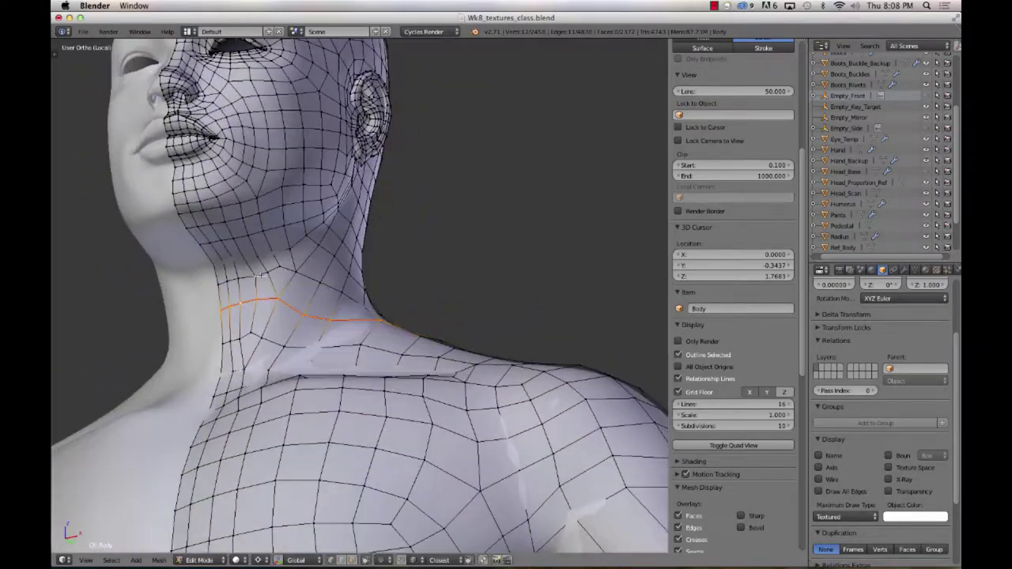
middle_drag(197, 232, 208, 261)
right_click(196, 296)
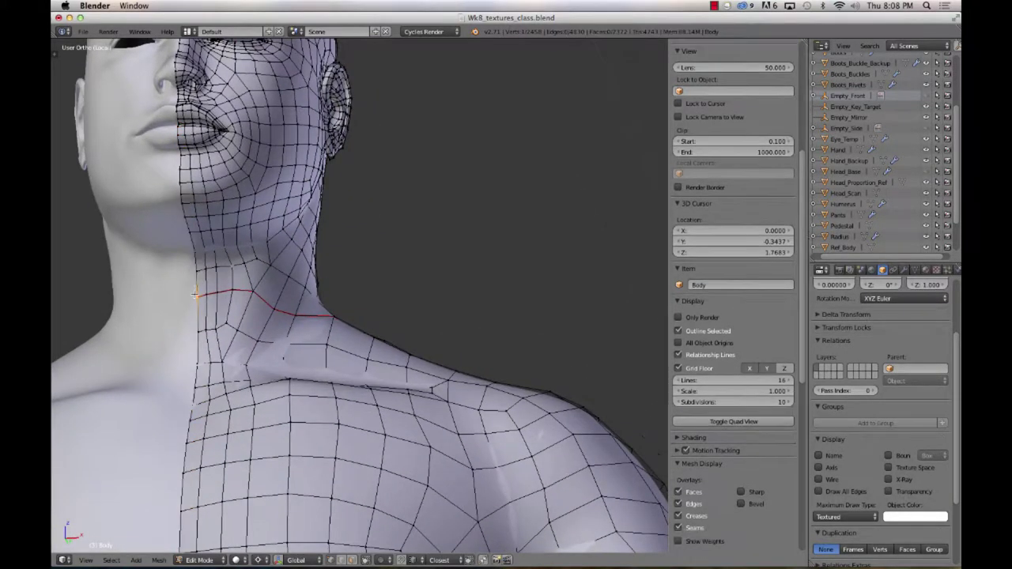
Step: Select the vertices along the upper part of the ear's base, where the ear joins the head
mouse_move(184, 154)
middle_down()
mouse_move(192, 166)
mouse_move(160, 174)
mouse_move(104, 118)
mouse_move(189, 149)
mouse_move(146, 166)
mouse_move(180, 170)
middle_up()
shift+middle_drag(168, 136, 190, 257)
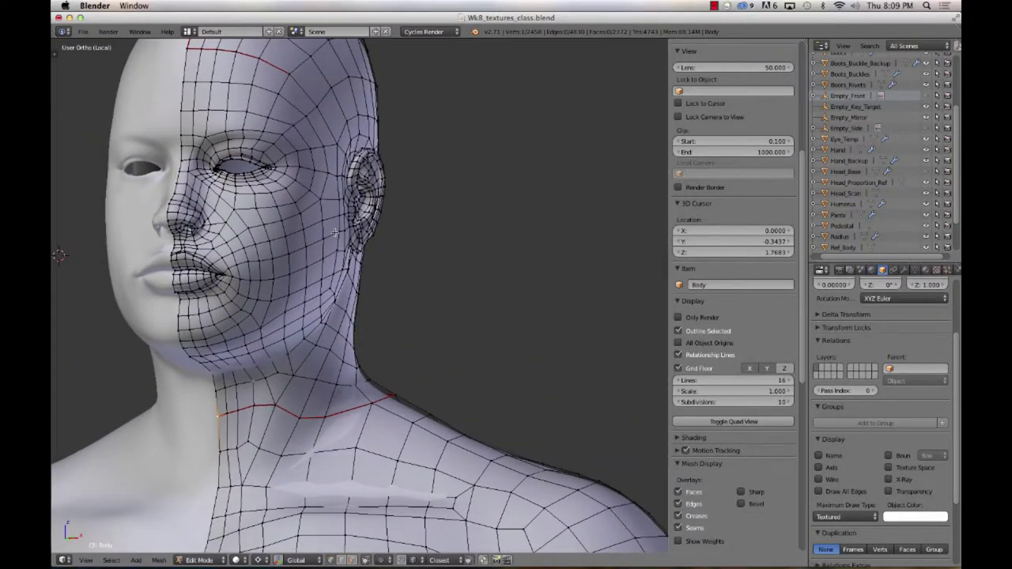
middle_drag(336, 231, 563, 464)
scroll(251, 228, up, 7)
middle_drag(300, 274, 340, 313)
key(z)
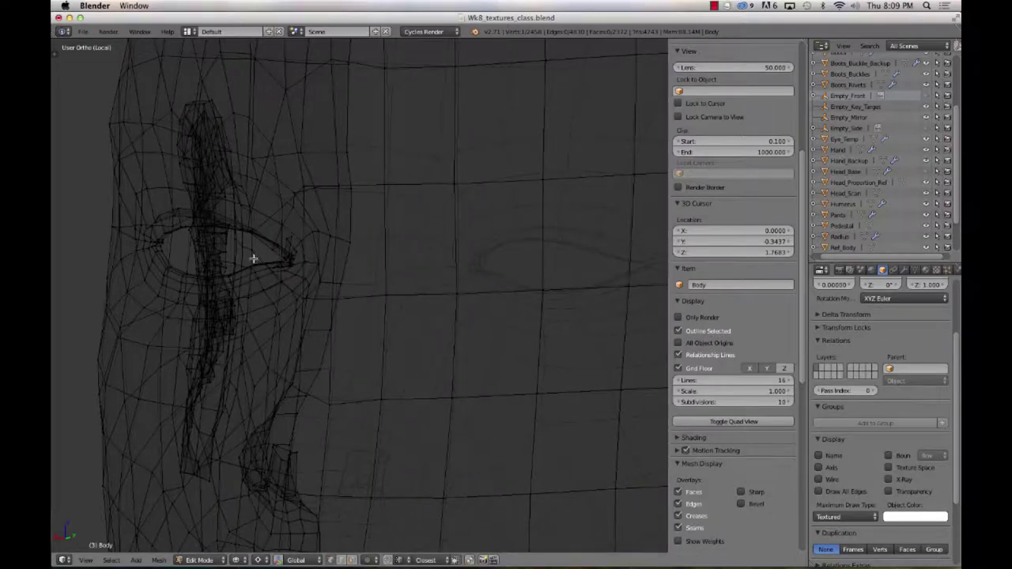
key(z)
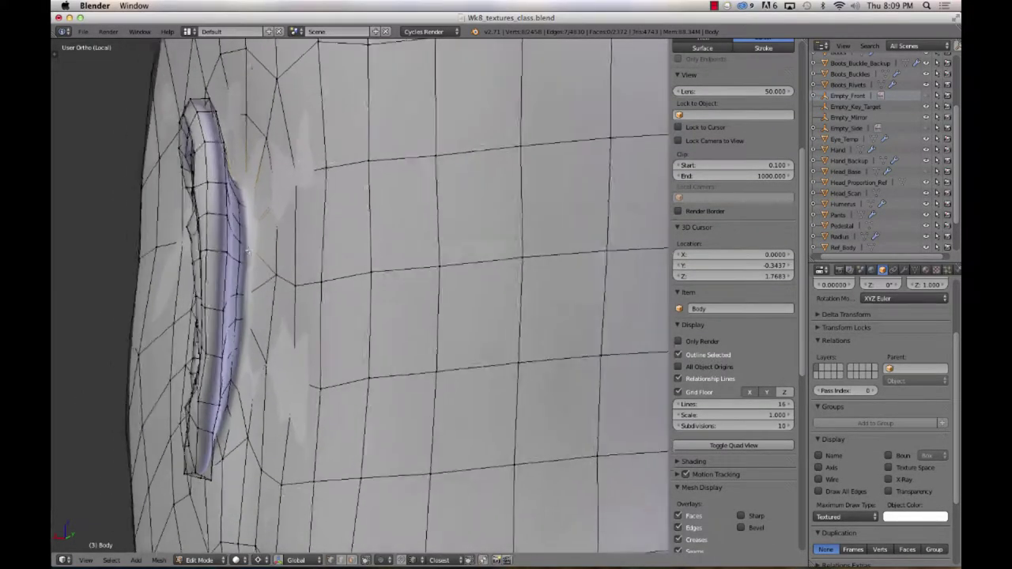
mouse_move(248, 251)
middle_down()
mouse_move(260, 291)
mouse_move(274, 299)
mouse_move(260, 298)
mouse_move(244, 334)
mouse_move(253, 330)
middle_up()
key(z)
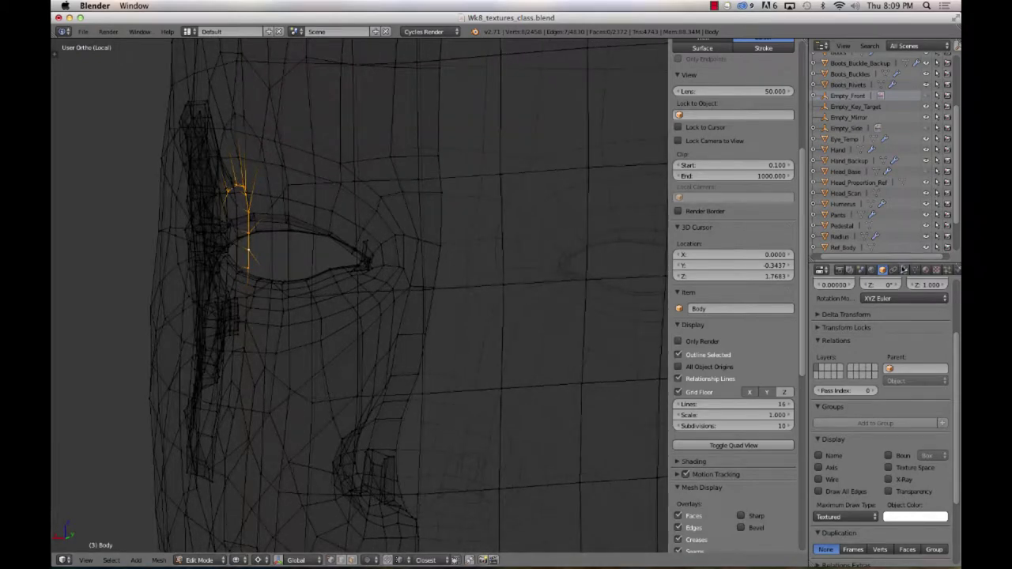
Step: Hide the Mirror modifier's result in the viewport and show the ear's base from inside the head in solid shading
click(904, 269)
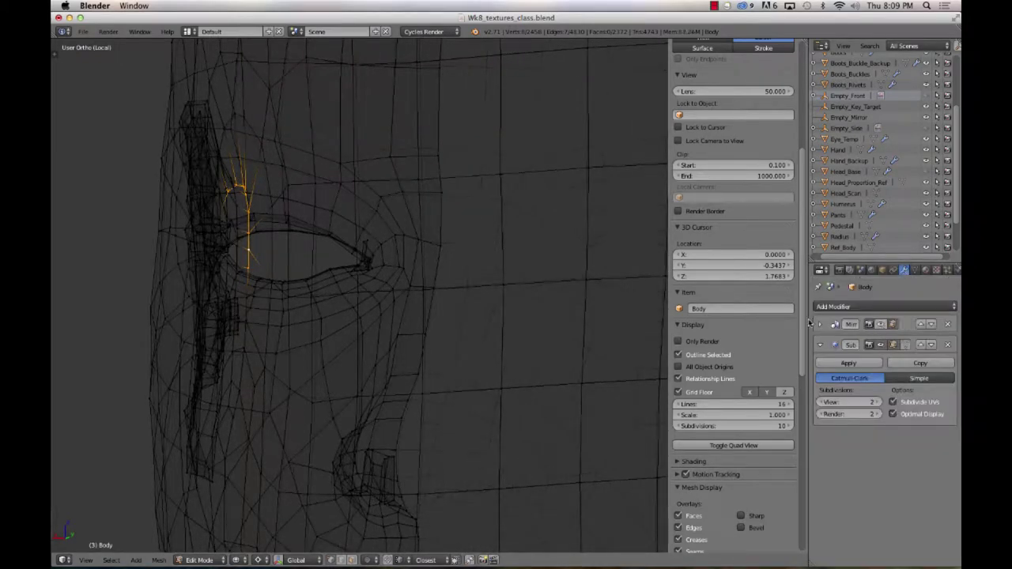
mouse_move(519, 282)
middle_down()
mouse_move(413, 301)
mouse_move(365, 290)
mouse_move(330, 265)
mouse_move(310, 279)
middle_up()
key(z)
middle_drag(230, 312, 215, 331)
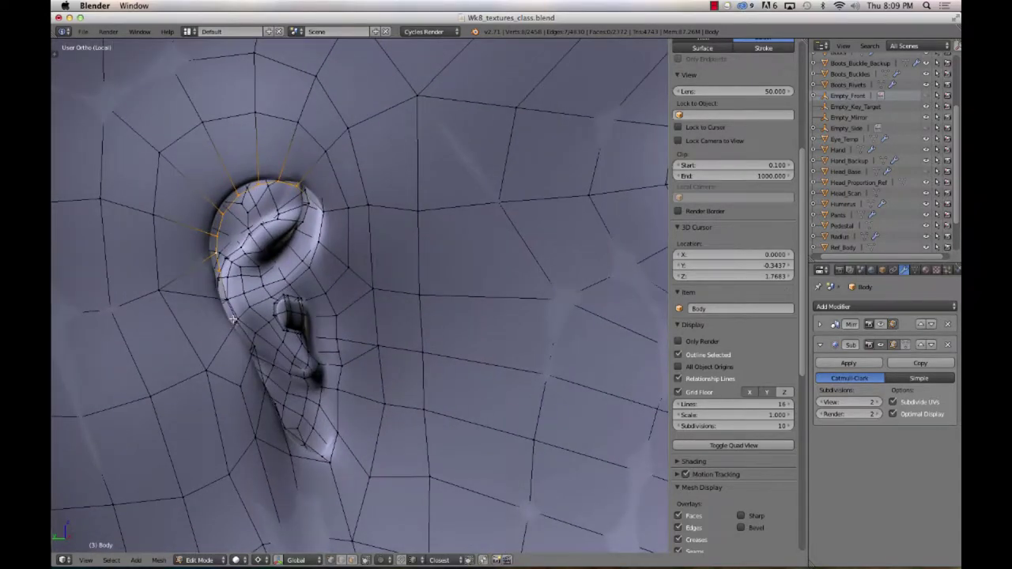
Step: Complete the vertex loop around the ear's base, down to the lobe and along the front, and mark it as a seam
alt+shift+right_click(232, 325)
middle_drag(257, 388, 295, 453)
middle_drag(290, 277, 334, 242)
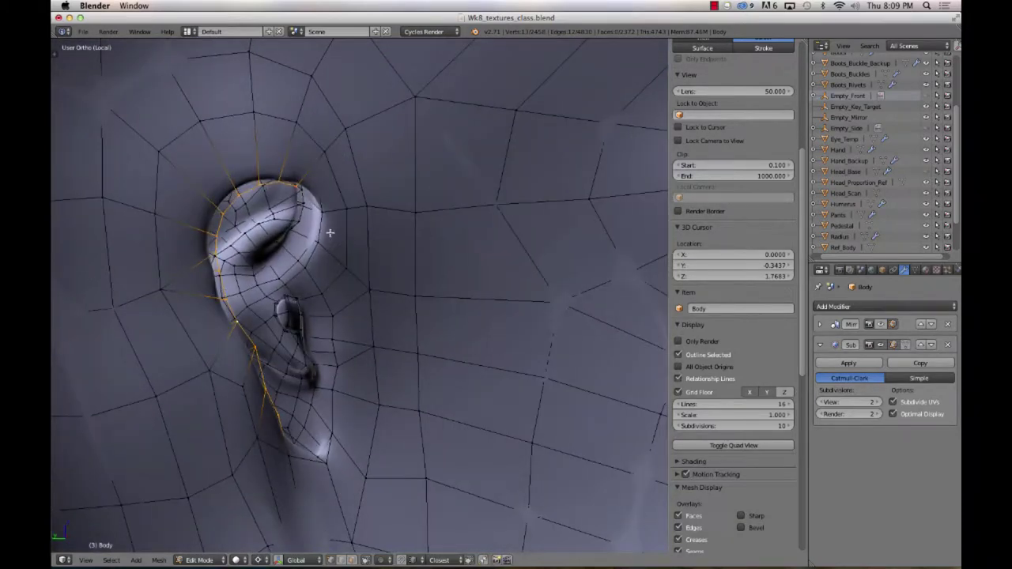
shift+right_click(306, 267)
shift+right_click(322, 292)
shift+right_click(333, 316)
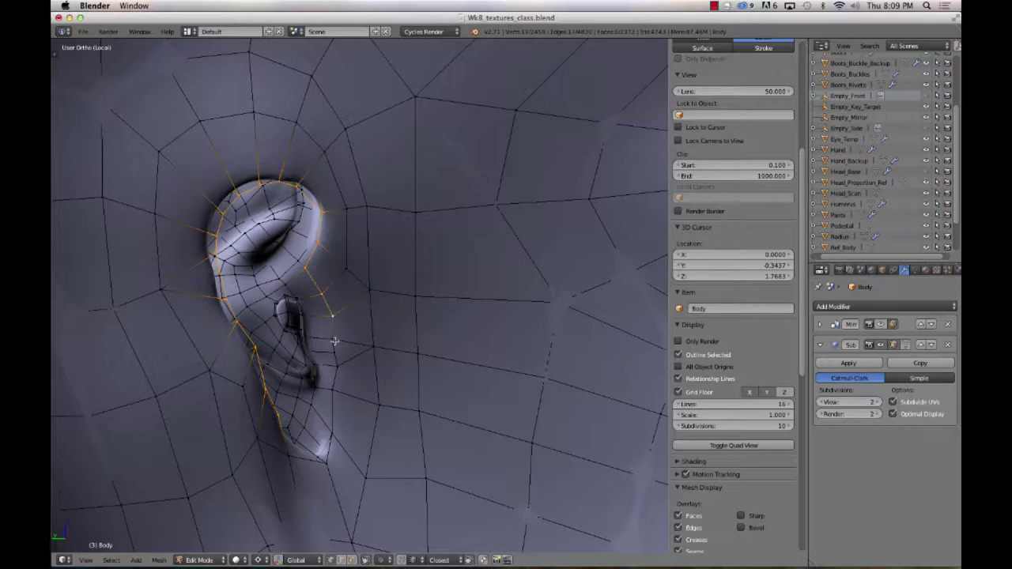
shift+right_click(332, 339)
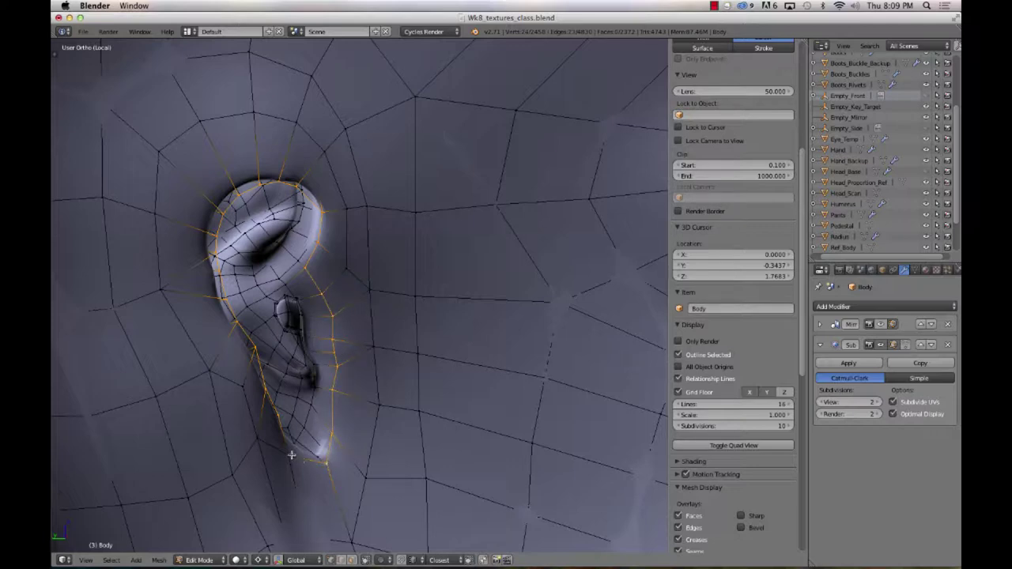
middle_drag(384, 409, 345, 391)
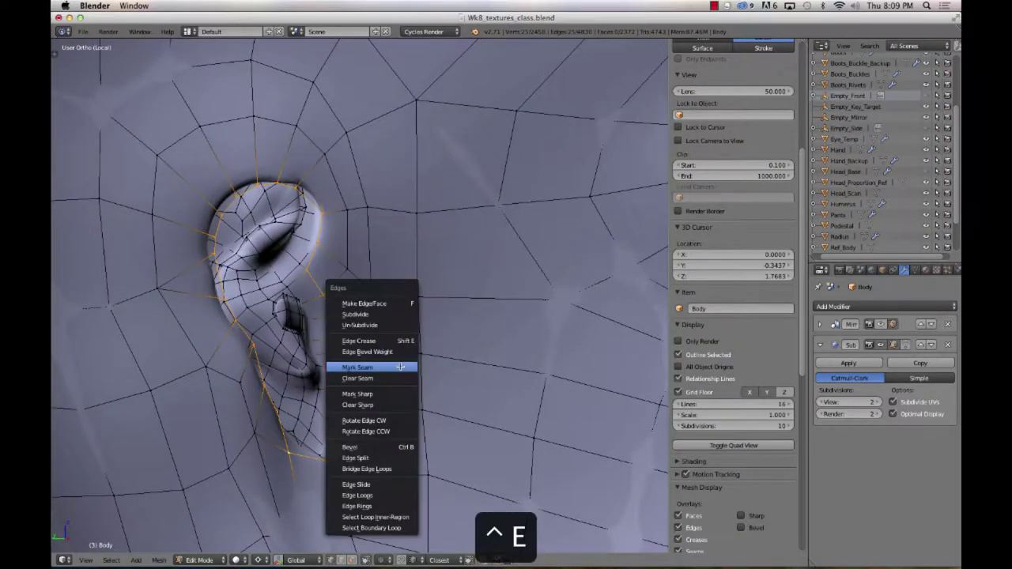
Step: Select the edge loop around the opening of the ear canal and mark it as a seam
mouse_move(347, 342)
middle_down()
mouse_move(335, 319)
mouse_move(583, 319)
mouse_move(294, 305)
mouse_move(290, 314)
mouse_move(305, 299)
mouse_move(304, 325)
mouse_move(266, 317)
mouse_move(273, 255)
middle_up()
scroll(285, 310, up, 6)
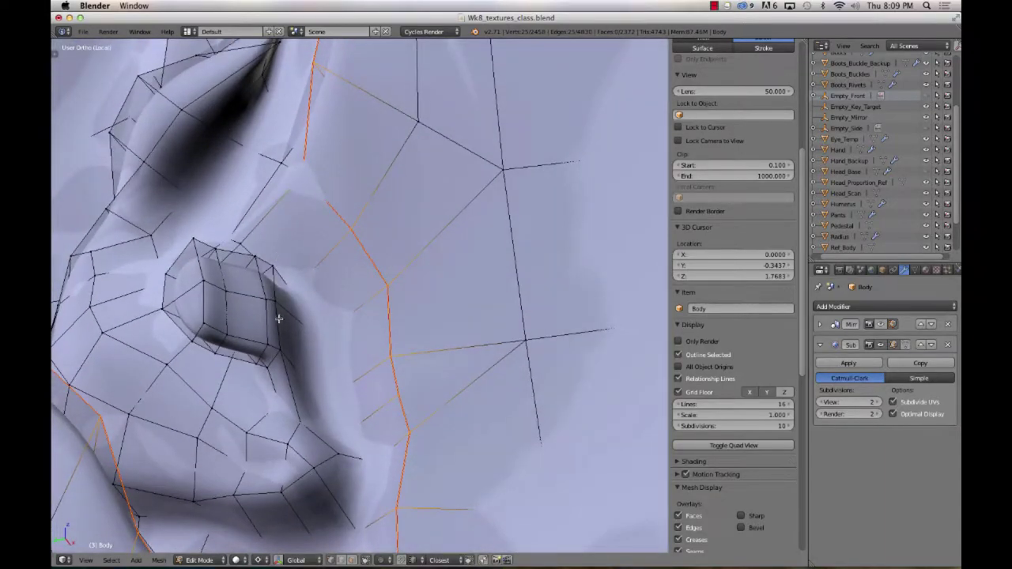
alt+right_click(276, 322)
middle_drag(276, 322, 248, 317)
click(314, 314)
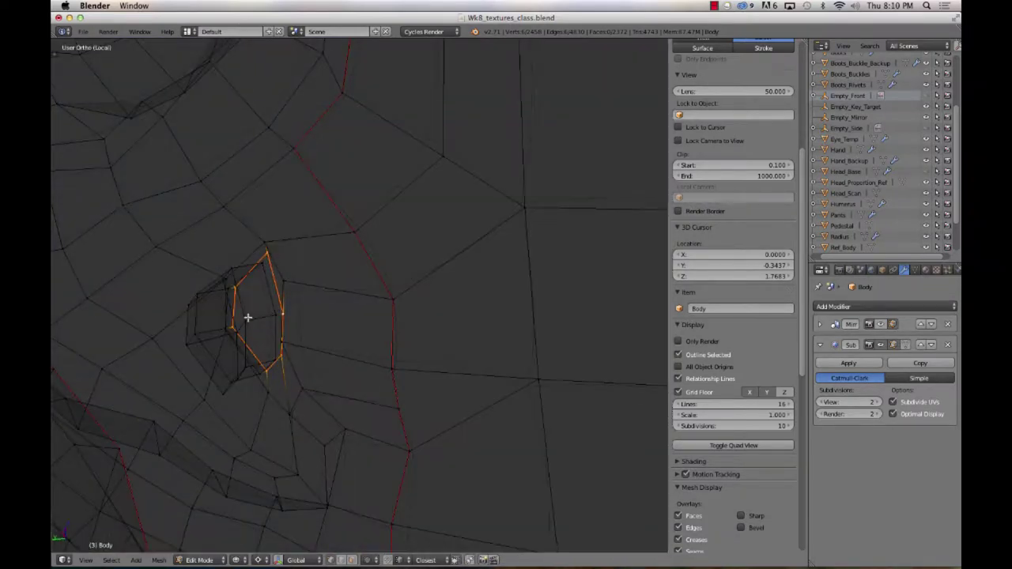
middle_drag(210, 274, 314, 323)
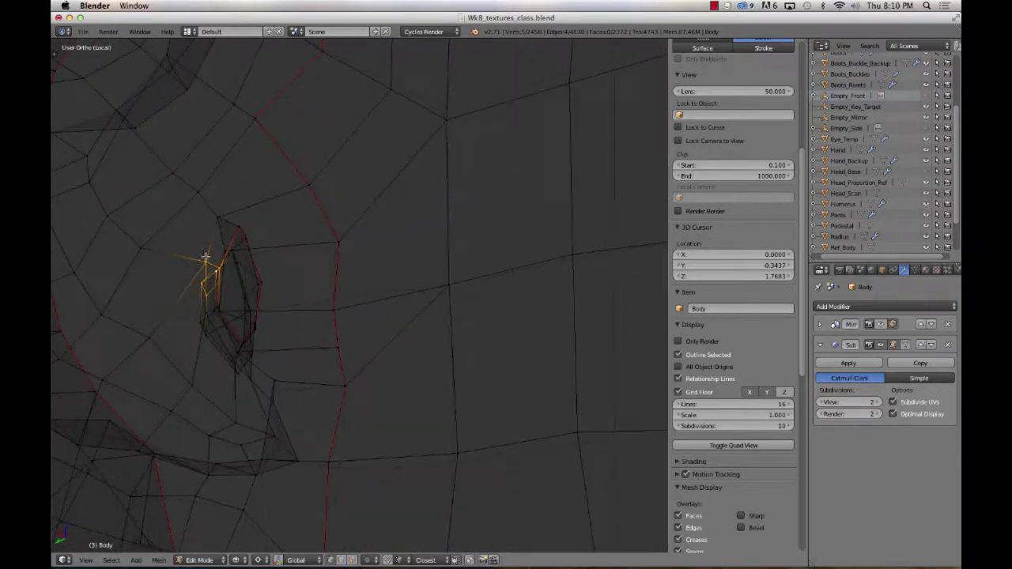
Step: Select the edges running along the top of the ear canal from its opening to its inner end and mark them as a seam
shift+right_click(205, 258)
mouse_move(206, 257)
middle_down()
mouse_move(236, 284)
mouse_move(414, 272)
mouse_move(249, 293)
mouse_move(188, 314)
mouse_move(170, 291)
middle_up()
key(z)
key(z)
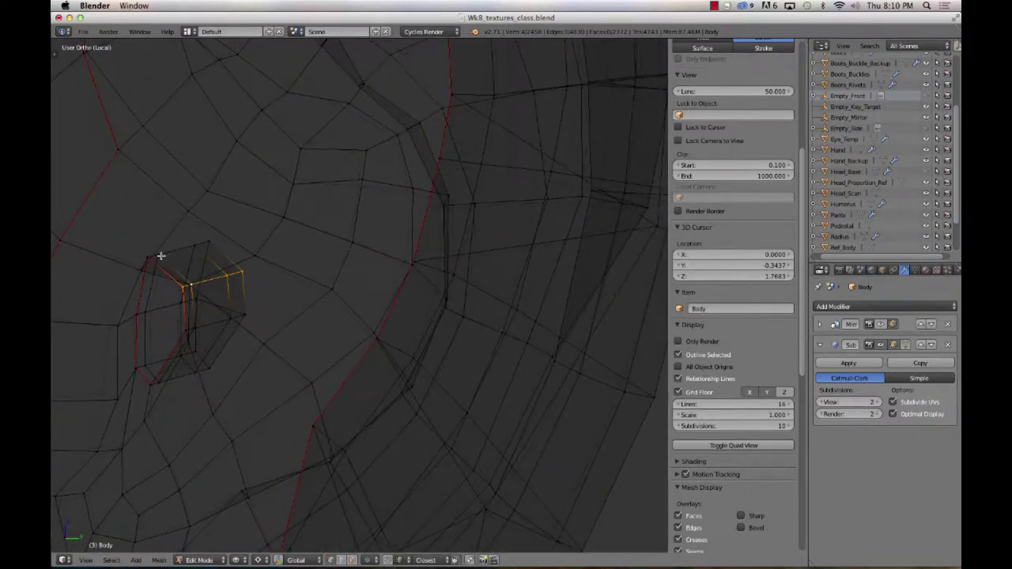
right_click(160, 256)
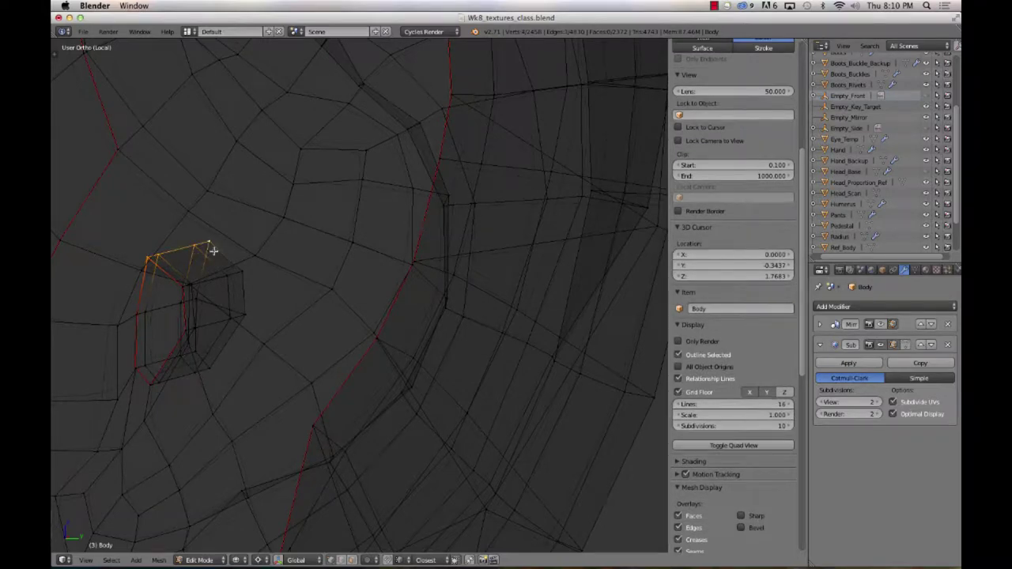
key(ctrl+e)
click(214, 254)
mouse_move(214, 256)
middle_down()
mouse_move(212, 280)
mouse_move(54, 296)
mouse_move(641, 309)
middle_up()
key(z)
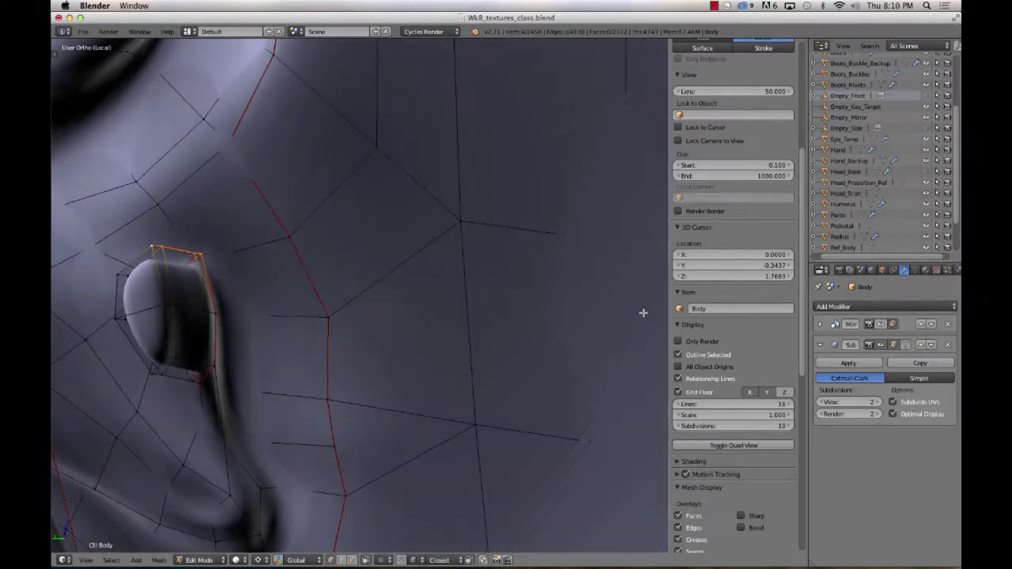
Step: Check the closed inner end of the ear canal by selecting its two end faces, and clear the selection
mouse_move(332, 296)
middle_down()
mouse_move(242, 296)
mouse_move(233, 274)
middle_up()
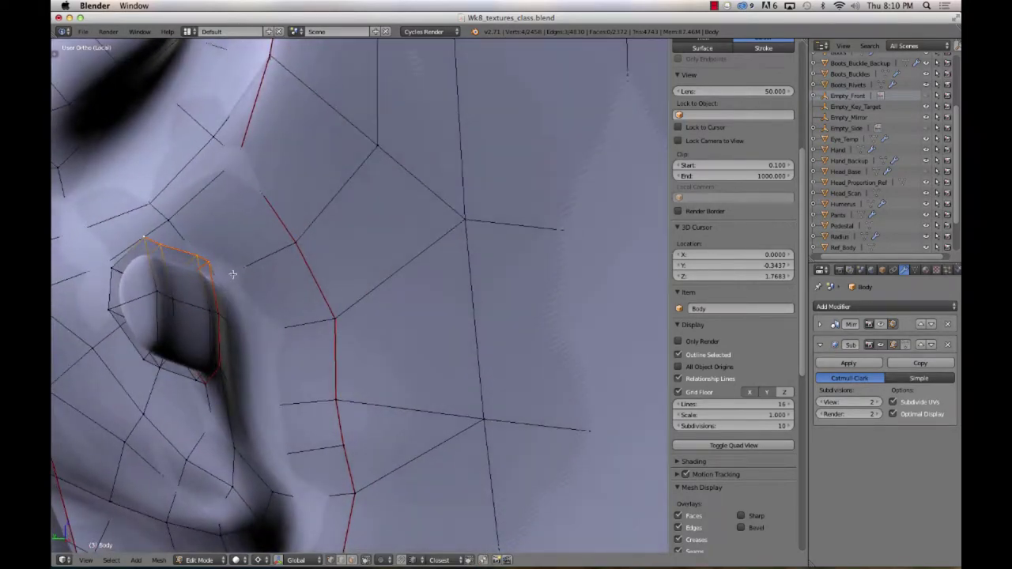
mouse_move(152, 274)
middle_down()
mouse_move(158, 289)
mouse_move(115, 274)
mouse_move(152, 309)
middle_up()
key(ctrl+Tab)
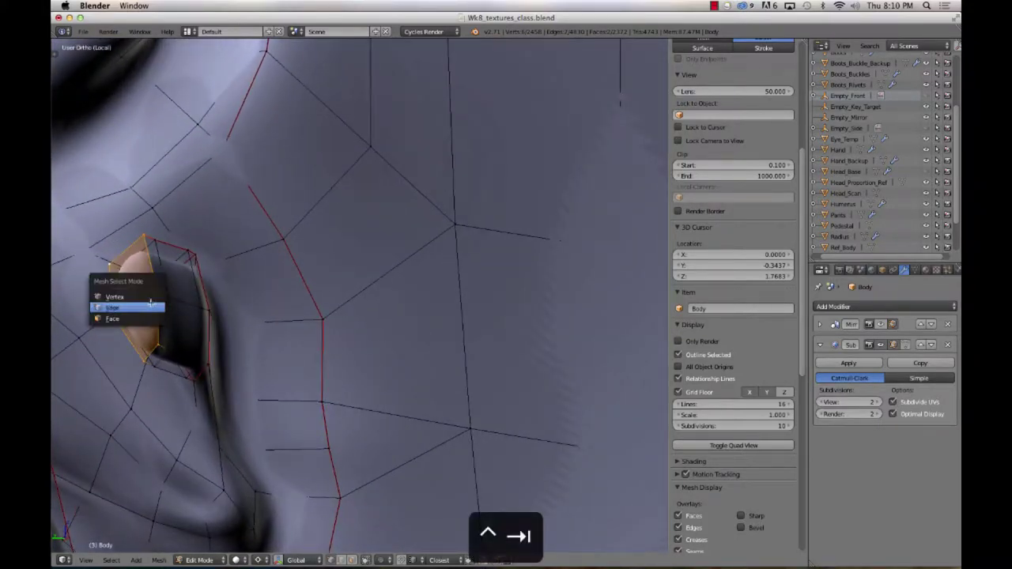
click(150, 305)
mouse_move(234, 307)
middle_down()
mouse_move(166, 322)
mouse_move(174, 311)
mouse_move(196, 350)
mouse_move(163, 343)
mouse_move(146, 316)
middle_up()
scroll(152, 306, down, 8)
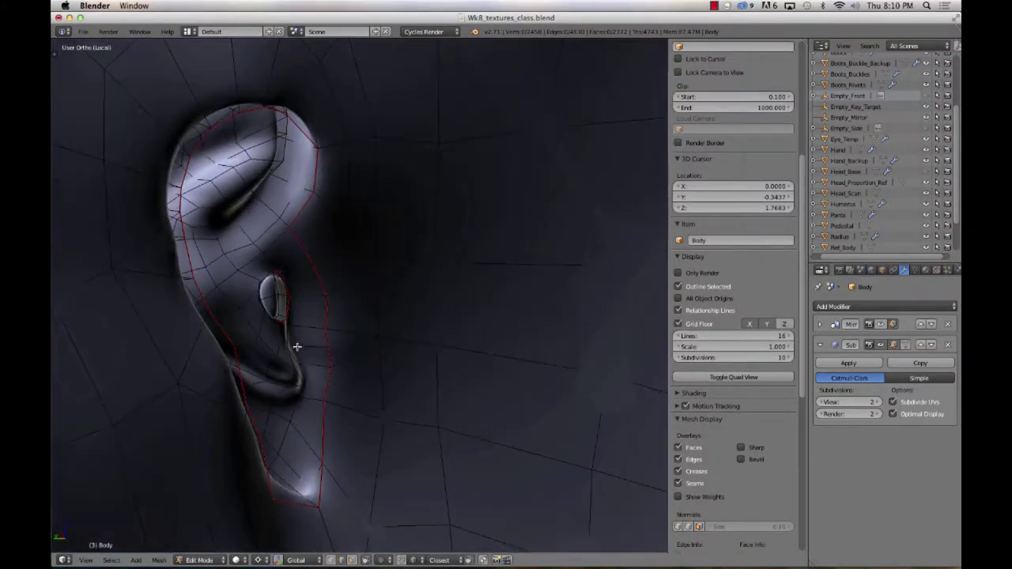
Step: Examine the nostril, the lips and the side of the head together with the seams marked so far
mouse_move(297, 346)
middle_down()
mouse_move(255, 354)
mouse_move(264, 335)
mouse_move(294, 333)
mouse_move(272, 336)
mouse_move(285, 296)
mouse_move(310, 321)
mouse_move(390, 266)
middle_up()
scroll(297, 316, down, 8)
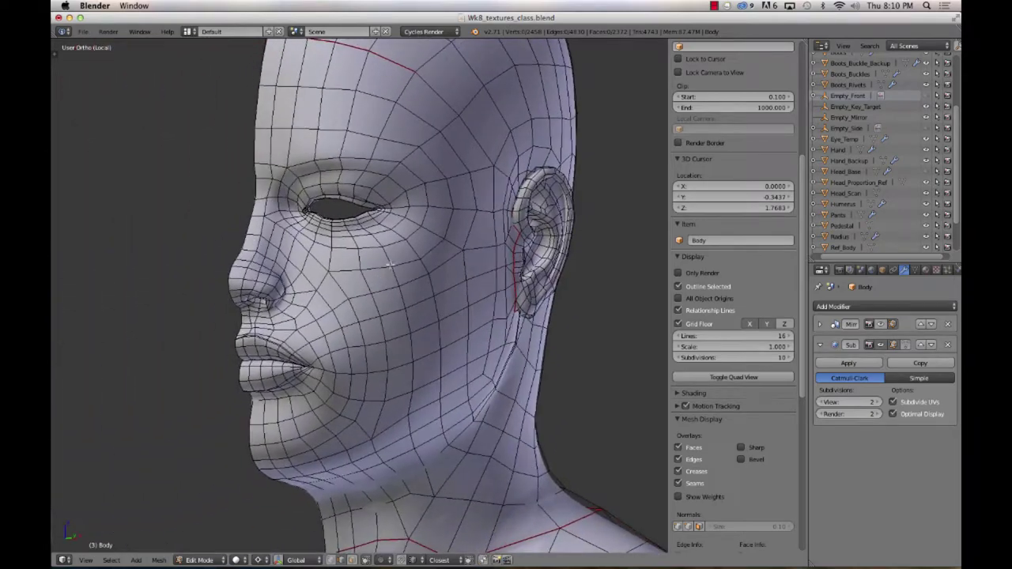
scroll(244, 316, up, 8)
shift+middle_drag(198, 328, 538, 254)
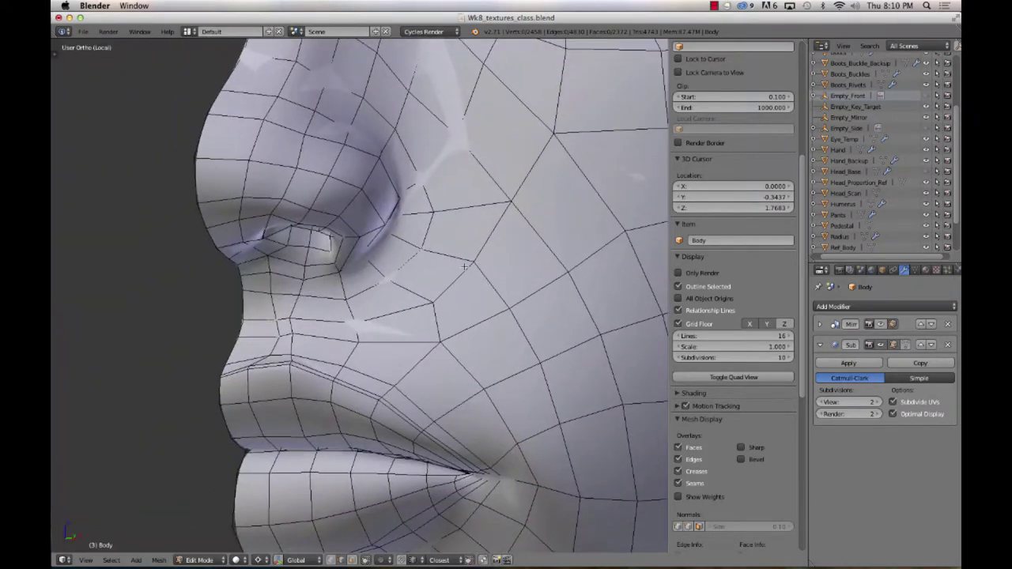
scroll(371, 253, up, 2)
shift+middle_drag(371, 253, 410, 337)
middle_drag(345, 375, 354, 354)
scroll(354, 354, down, 6)
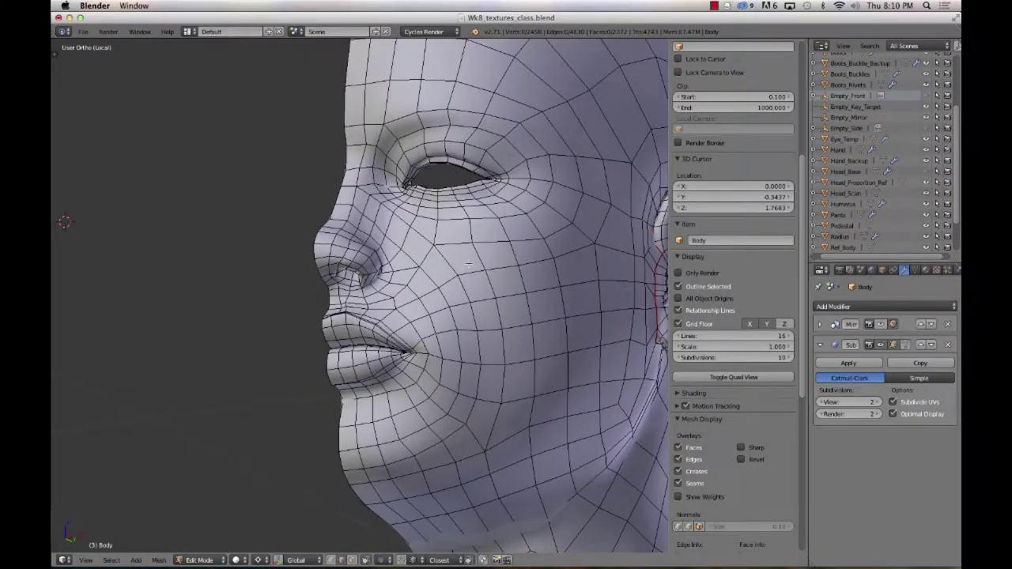
scroll(469, 265, down, 5)
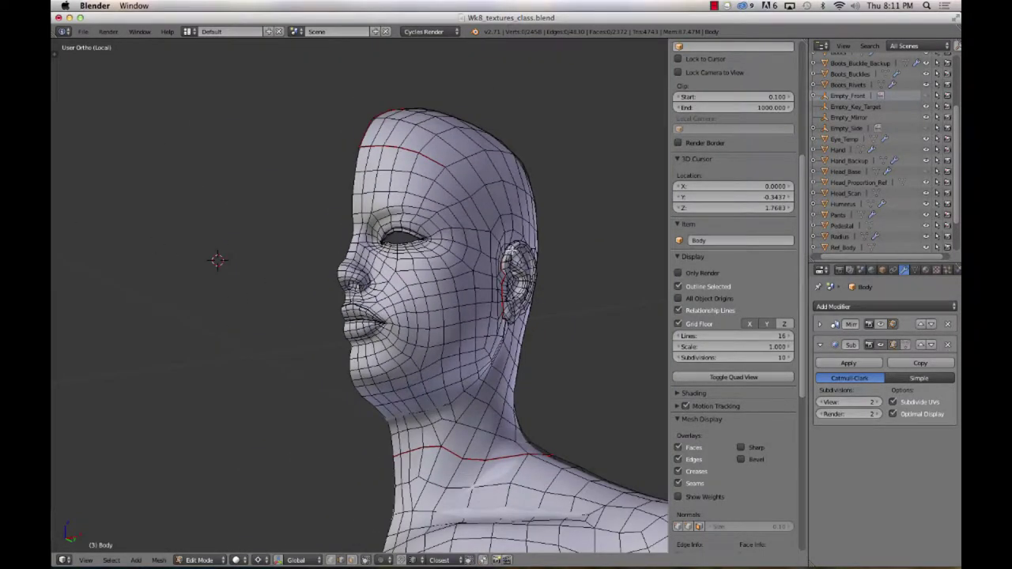
middle_drag(512, 250, 359, 255)
middle_drag(419, 275, 530, 273)
middle_drag(462, 277, 503, 260)
scroll(503, 264, up, 7)
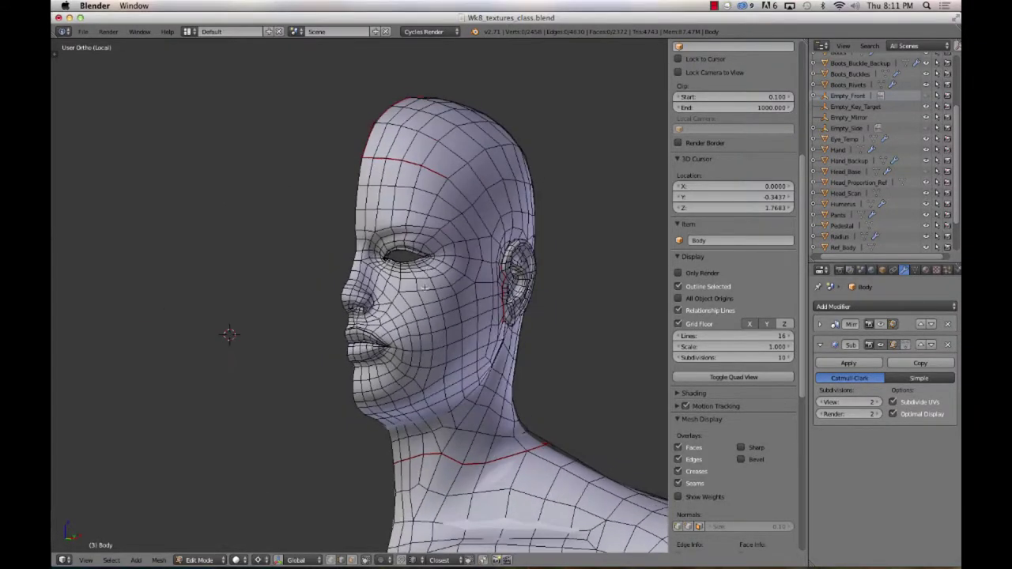
scroll(425, 292, up, 1)
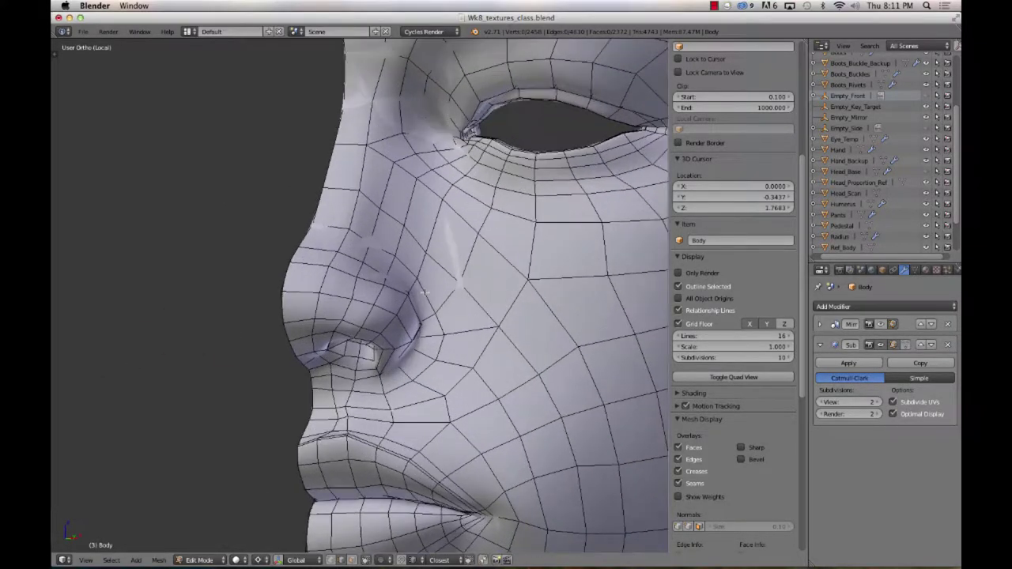
scroll(425, 292, down, 2)
shift+middle_drag(510, 266, 410, 189)
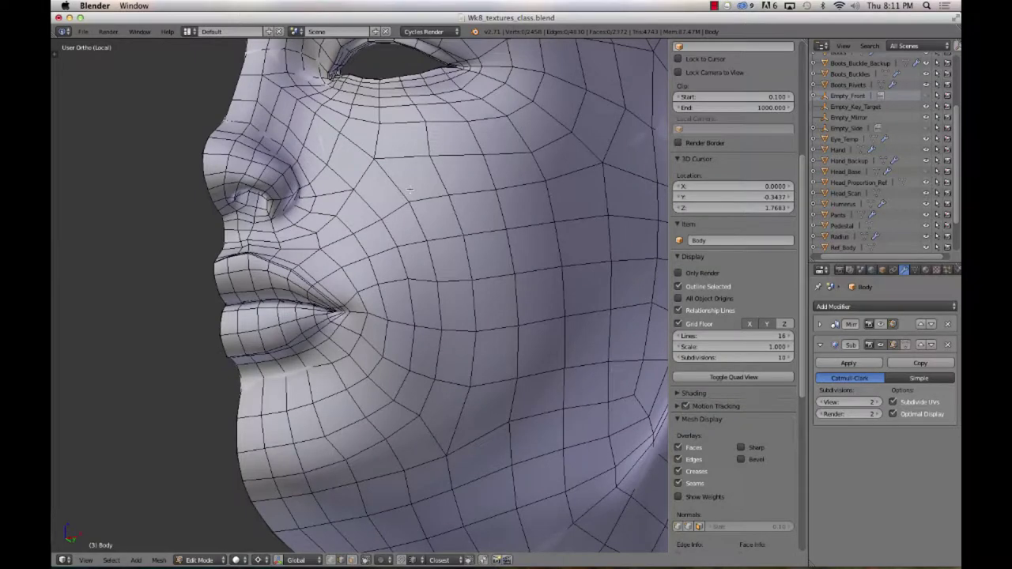
scroll(370, 297, up, 2)
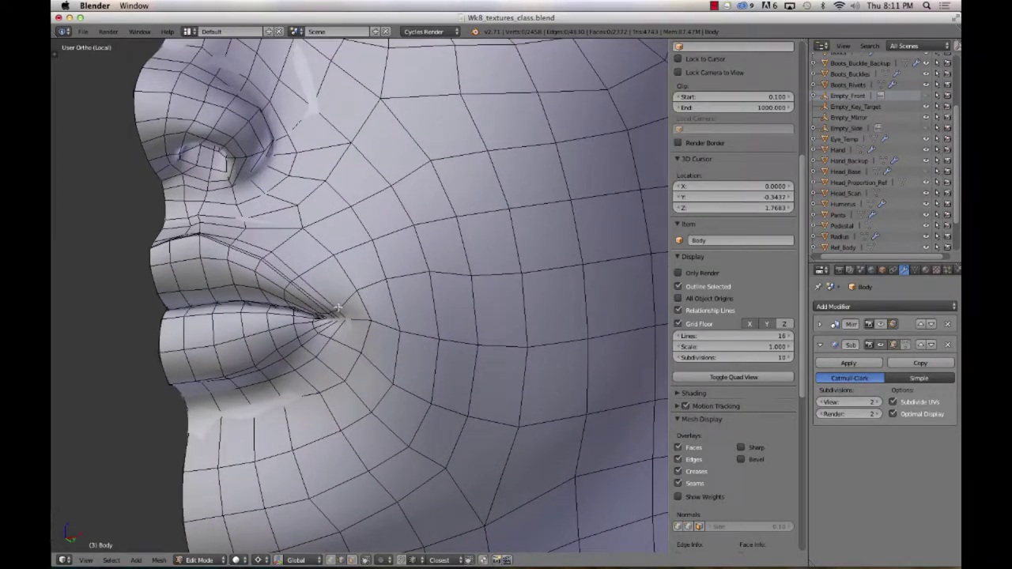
shift+middle_drag(338, 308, 371, 238)
scroll(374, 240, down, 7)
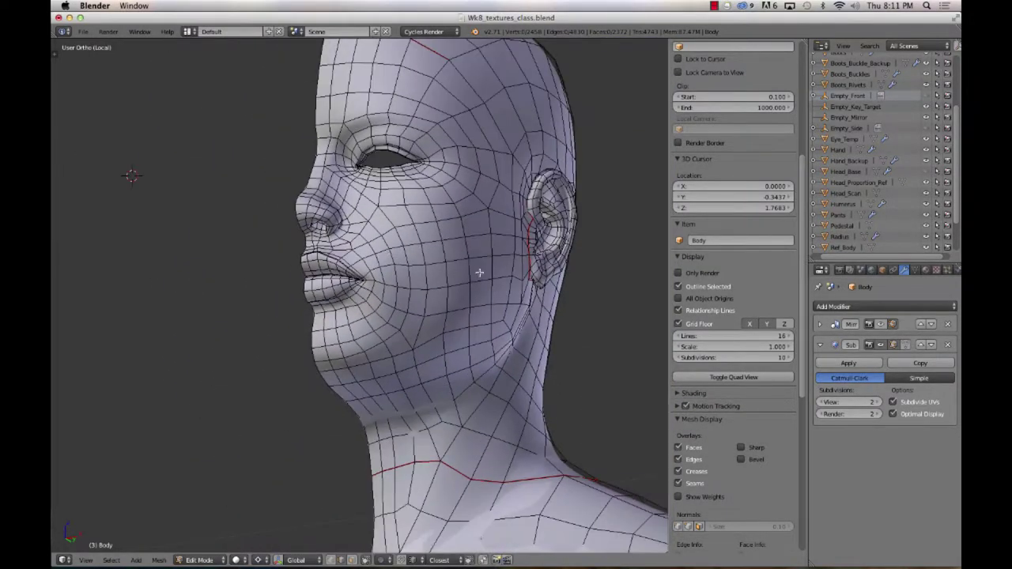
middle_drag(480, 274, 457, 289)
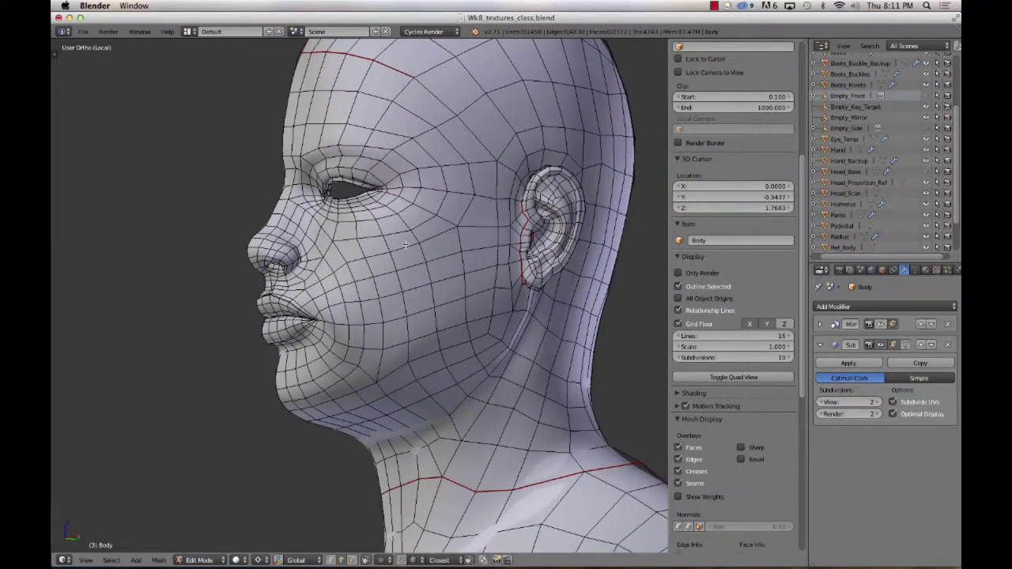
middle_drag(406, 244, 455, 241)
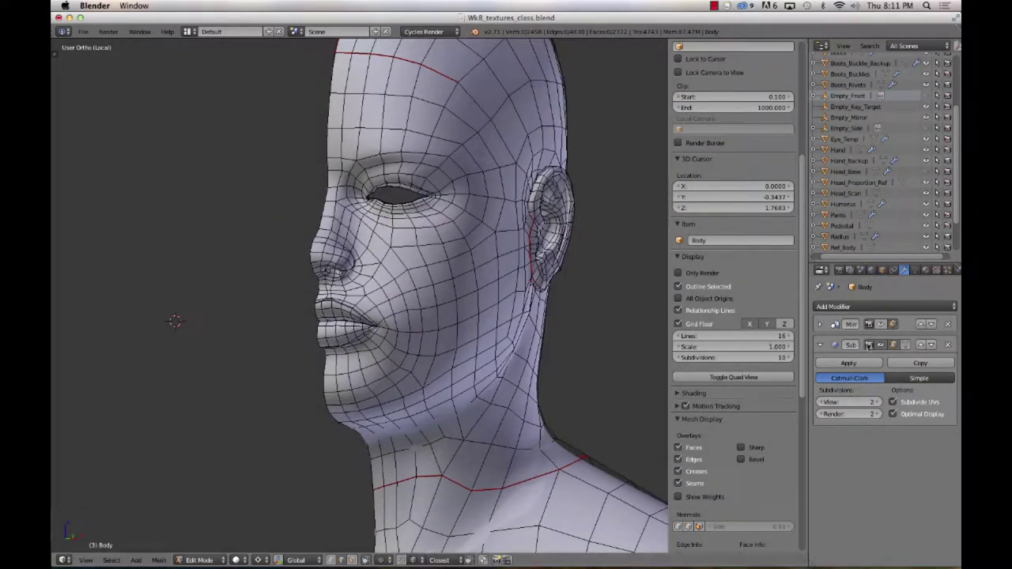
Step: Show the Mirror modifier's result in the viewport again and expand the modifier's settings
click(880, 325)
click(819, 325)
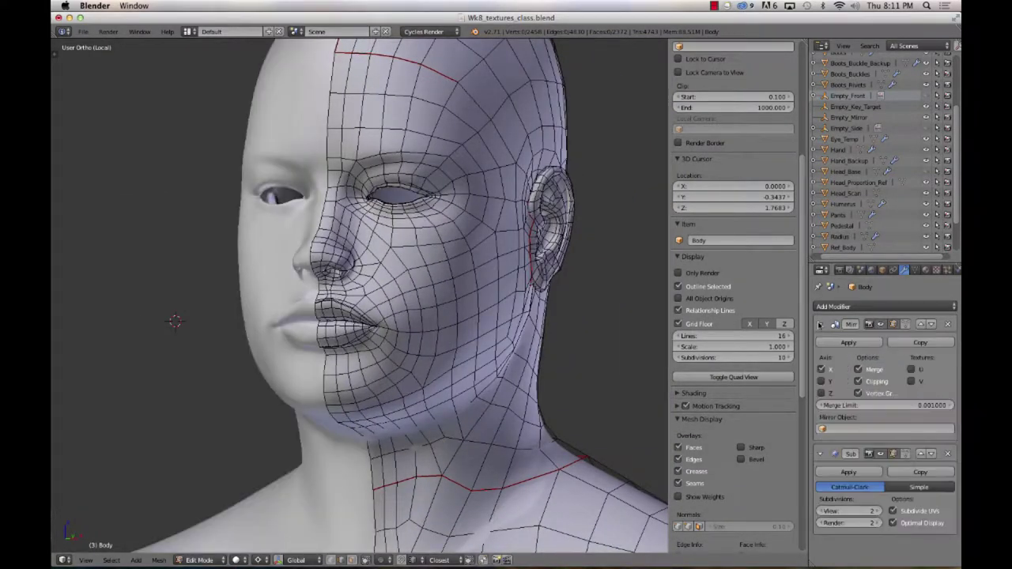
scroll(598, 352, down, 4)
middle_drag(598, 352, 459, 348)
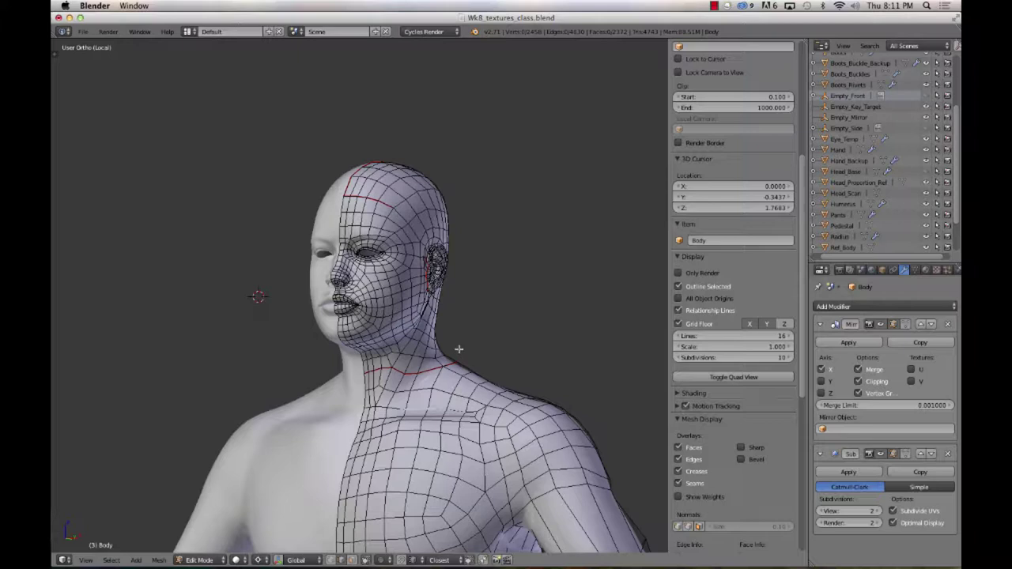
Step: Hide the viewport's properties sidebar and save over the existing file Wk8_textures_class.blend
key(n)
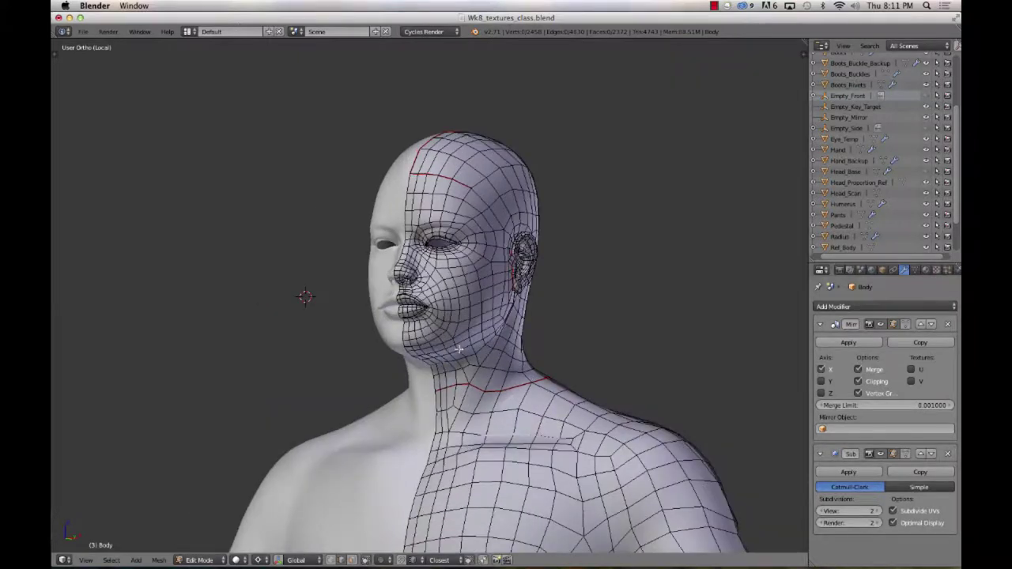
key(super+s)
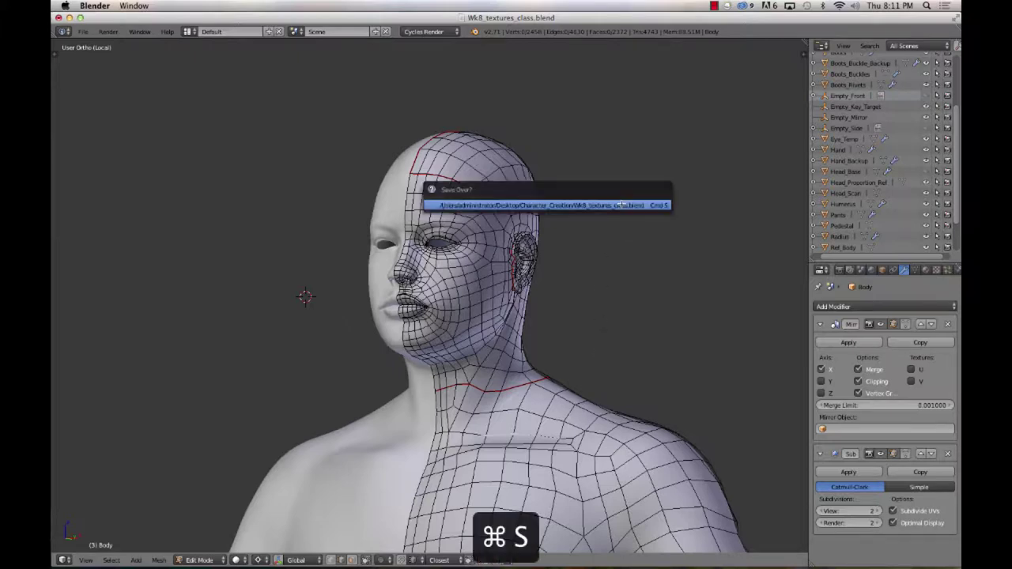
click(622, 204)
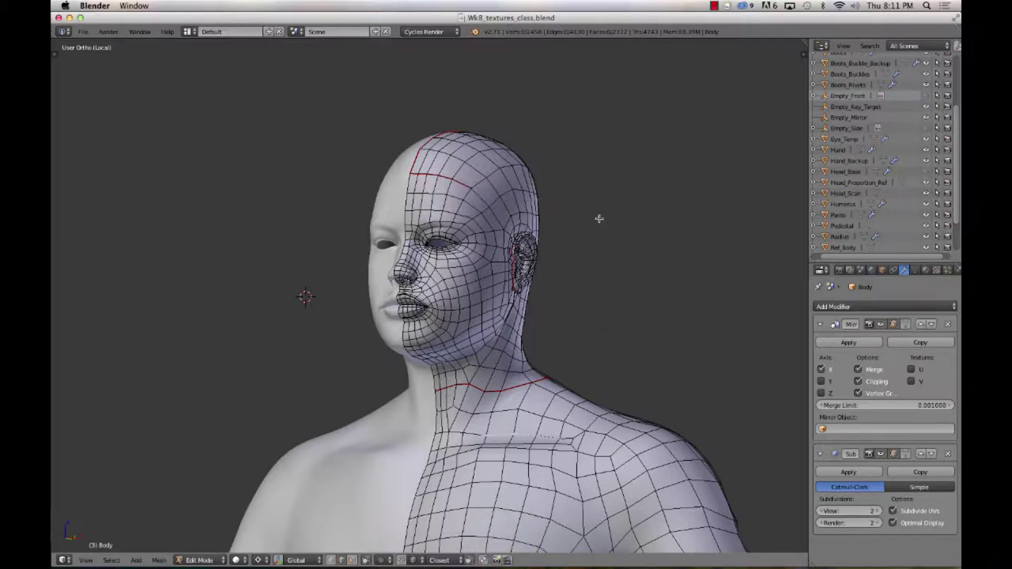
Step: Apply the Mirror modifier on the Body object and return to editing the full mesh
key(Tab)
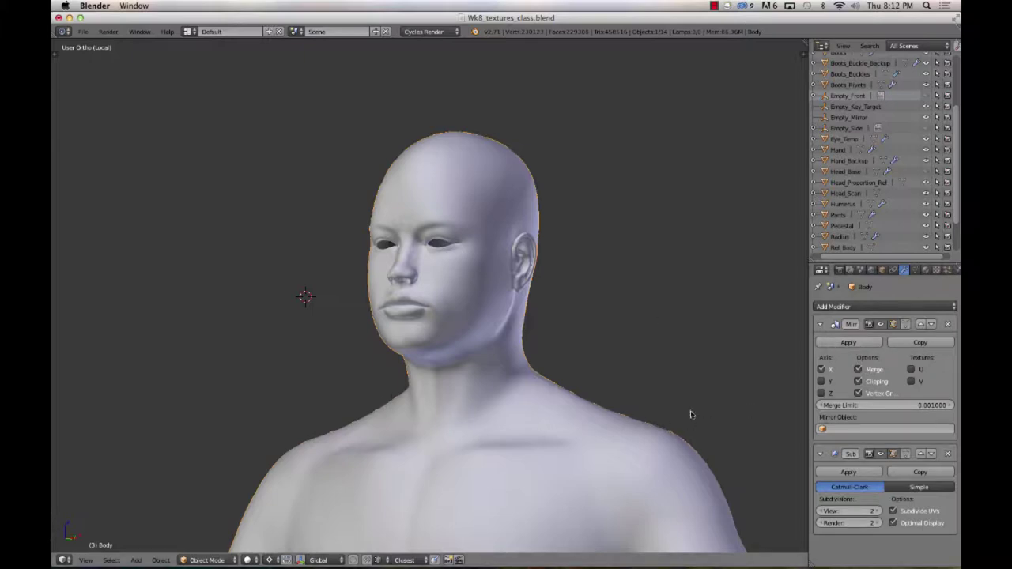
click(848, 343)
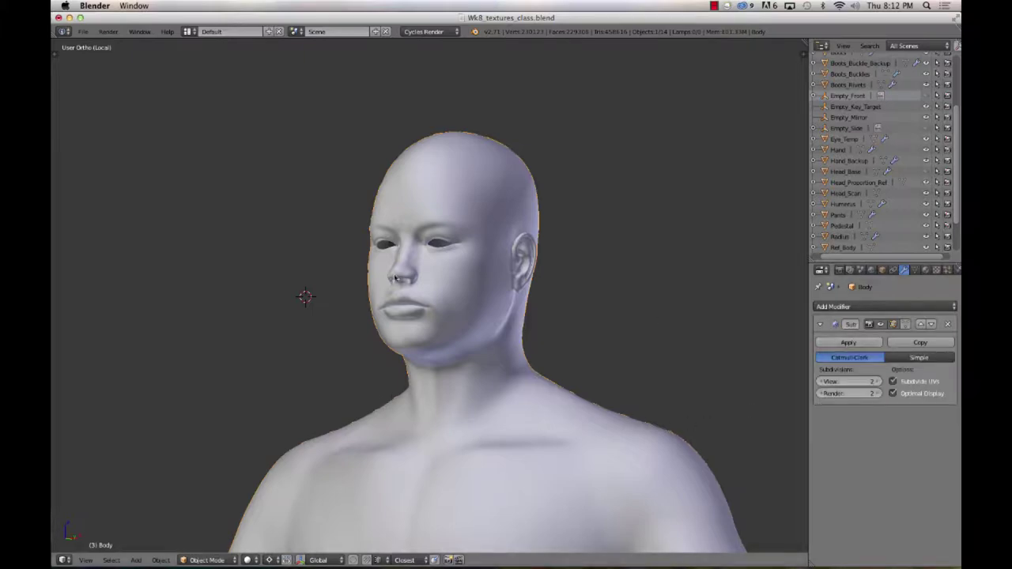
key(Tab)
middle_drag(392, 316, 436, 347)
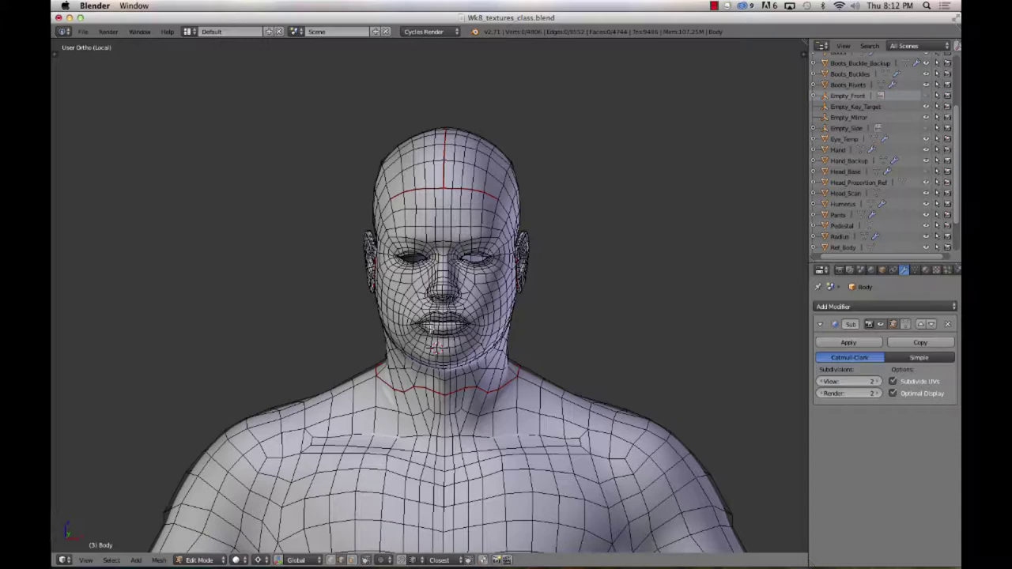
Step: View the full body mesh straight from the front and switch to vertex selection
scroll(463, 379, down, 6)
scroll(463, 379, up, 3)
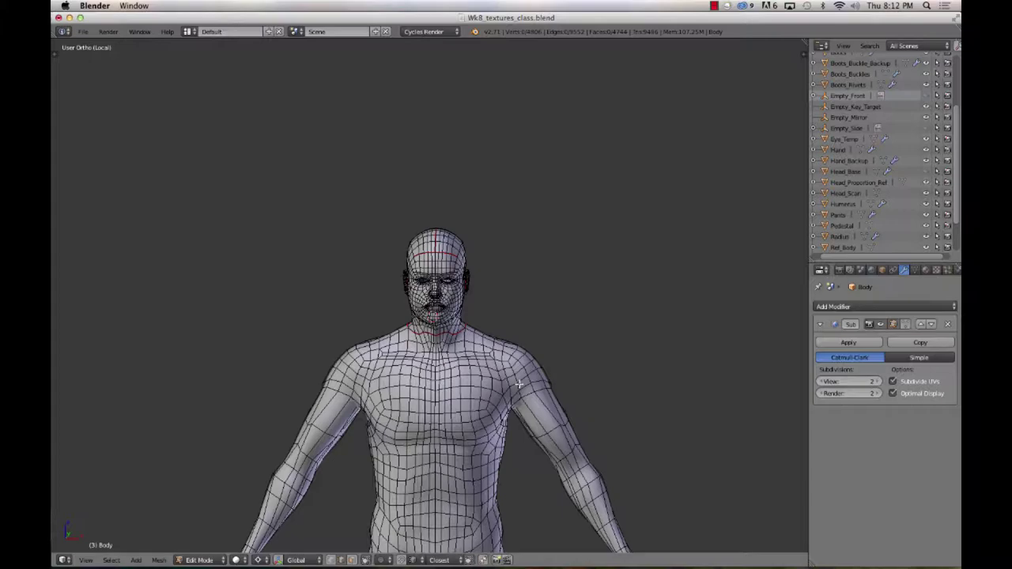
scroll(479, 337, down, 2)
scroll(470, 337, up, 8)
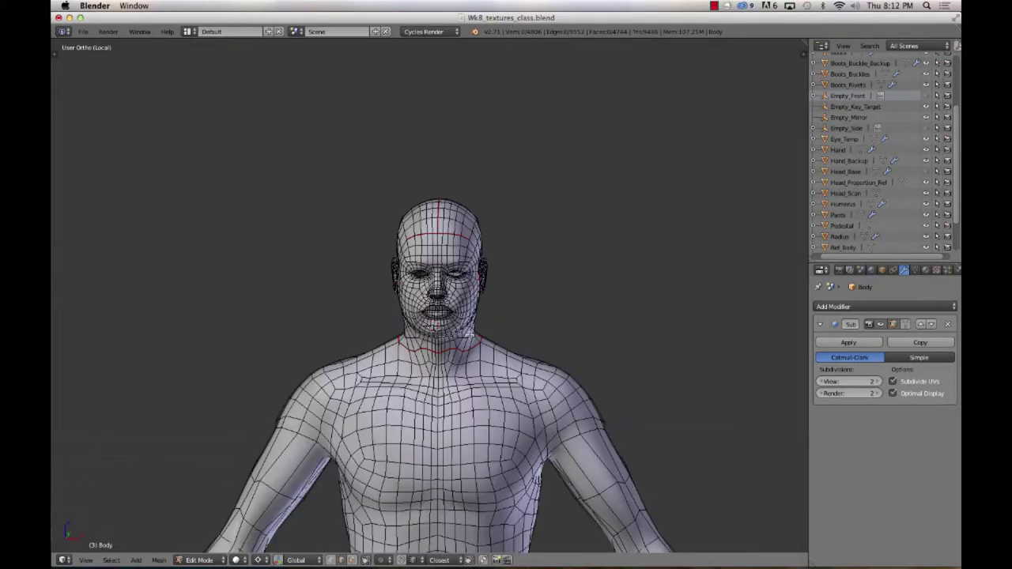
mouse_move(457, 319)
middle_down()
mouse_move(576, 249)
mouse_move(762, 285)
mouse_move(547, 290)
mouse_move(460, 338)
middle_up()
key(KP_1)
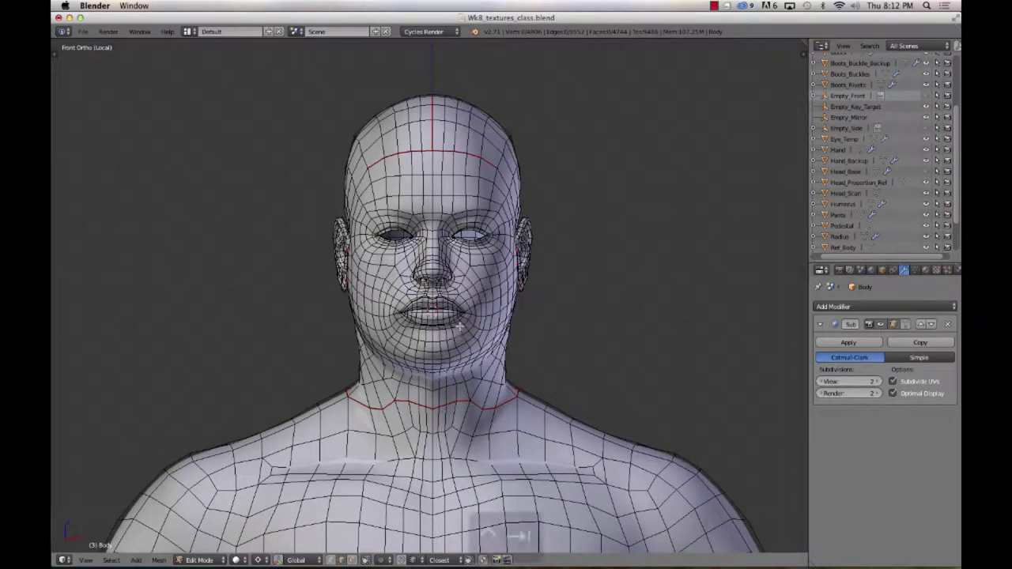
key(ctrl+Tab)
click(454, 316)
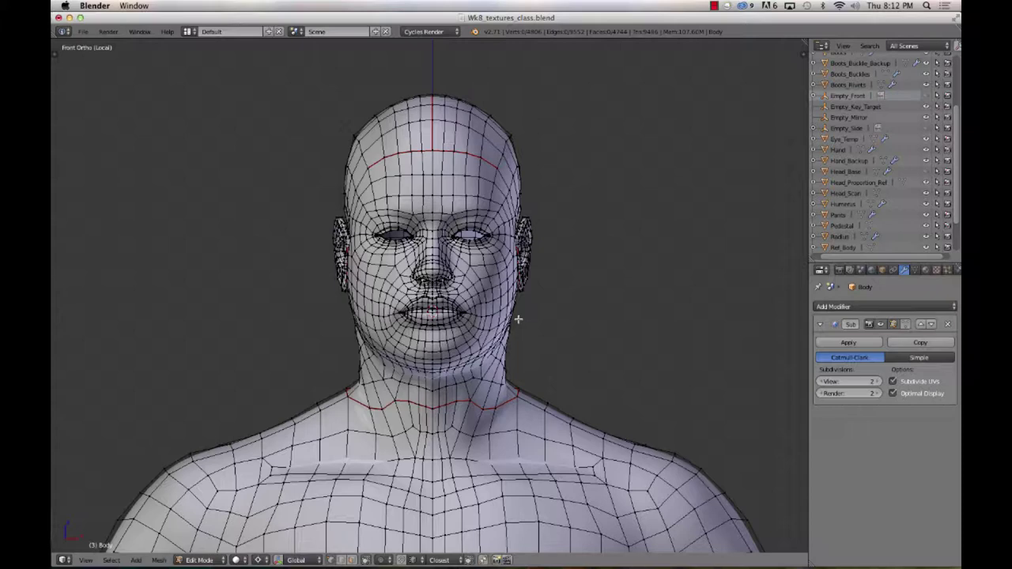
Step: Select the three outer brow vertices above the character's left eye and turn on proportional editing
scroll(431, 294, up, 5)
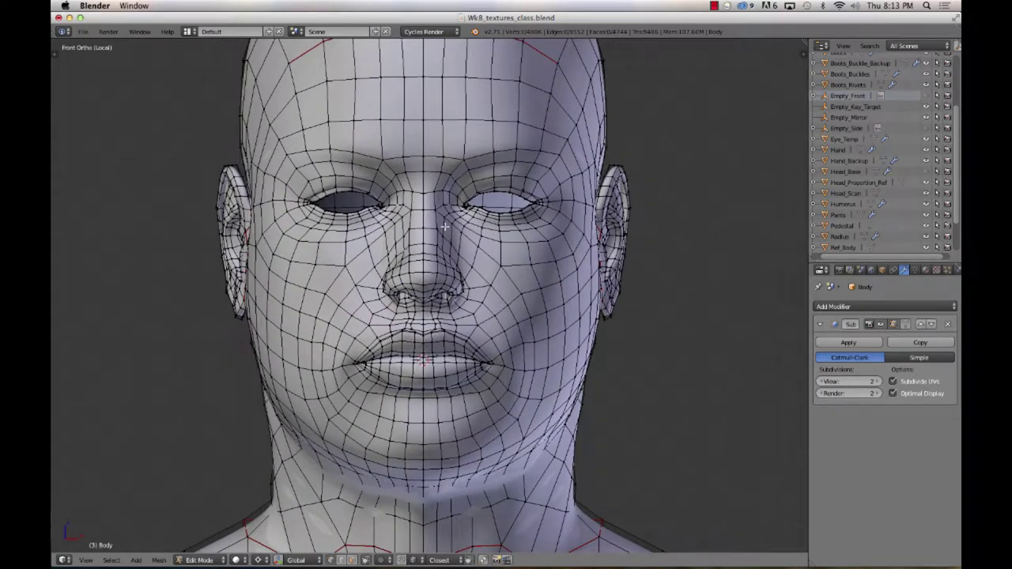
right_click(557, 156)
shift+right_click(542, 152)
shift+right_click(518, 150)
key(alt+o)
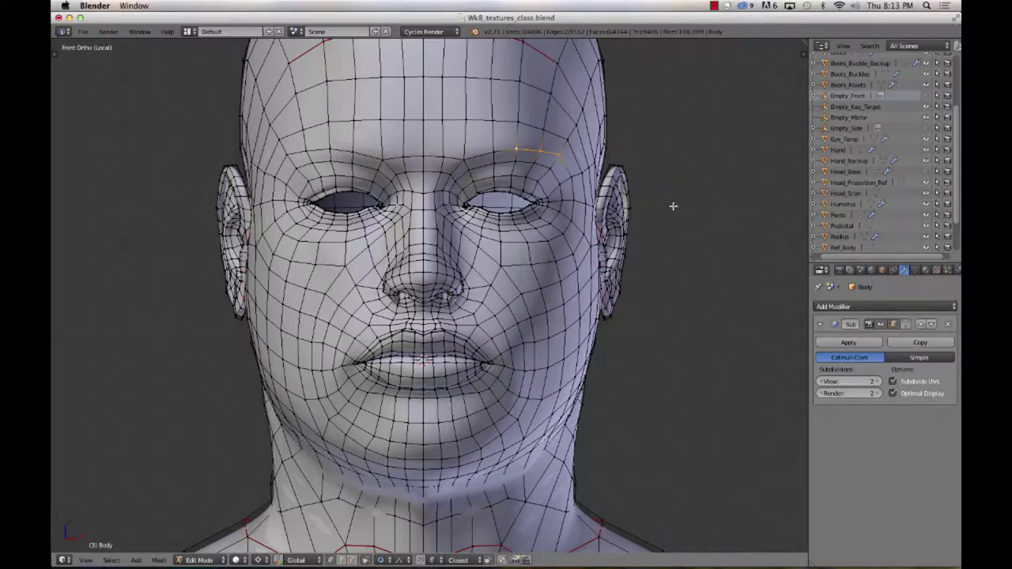
Step: Bring the other scene objects back into view, leave mesh editing and hide the hooded garment
key(KP_Divide)
shift+middle_drag(621, 147, 615, 356)
scroll(615, 356, up, 1)
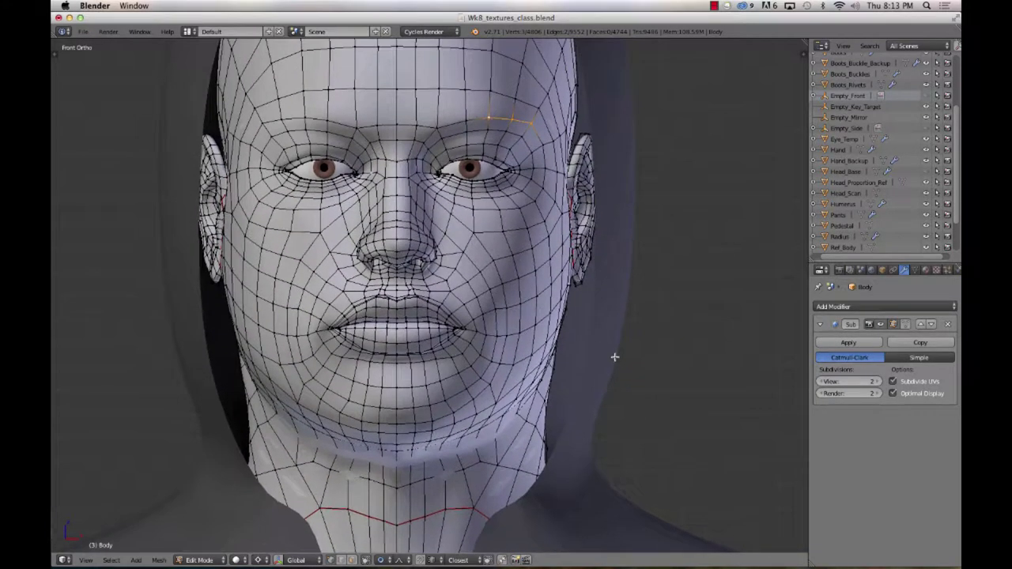
scroll(615, 348, down, 5)
key(Tab)
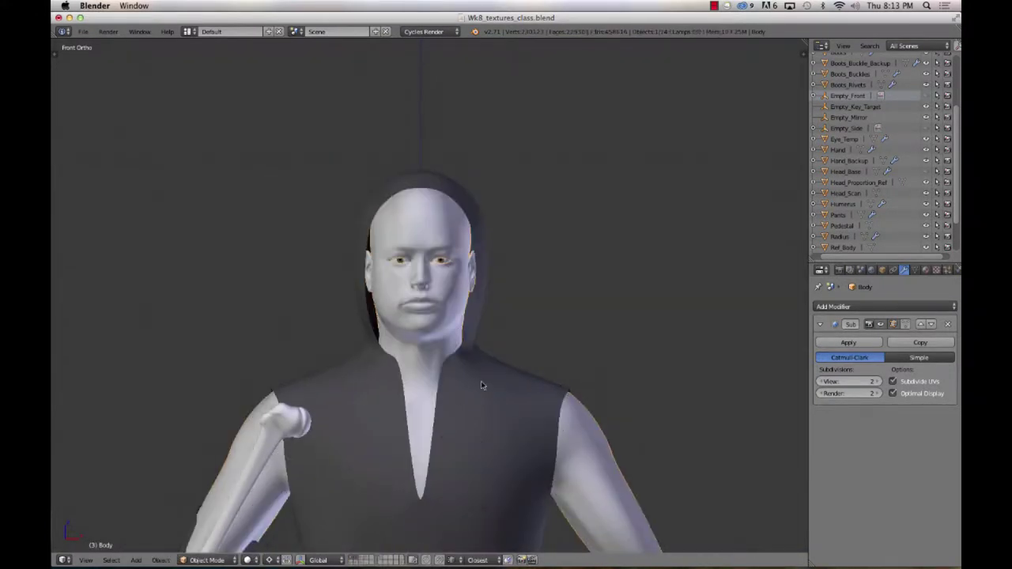
right_click(486, 383)
key(Delete)
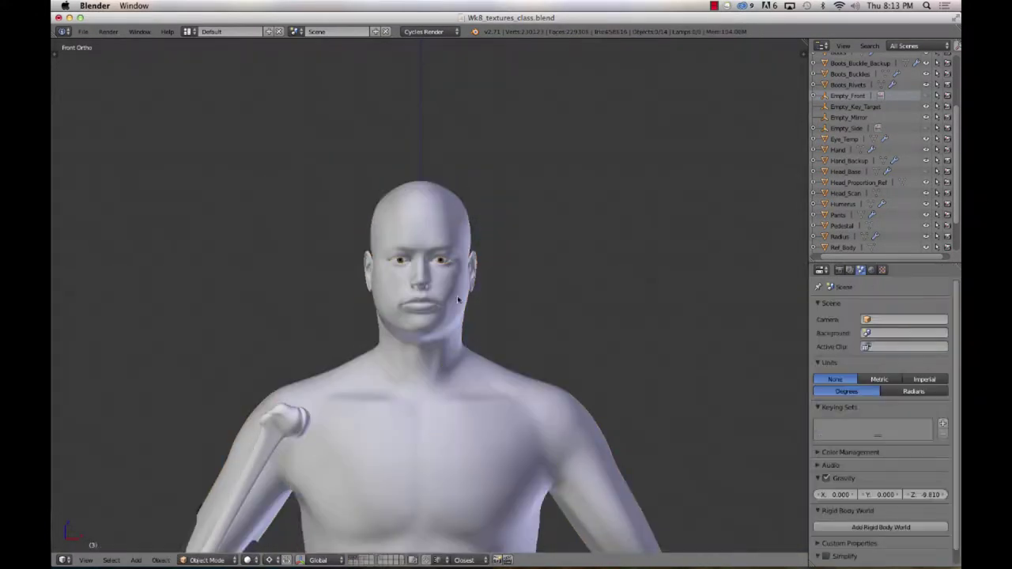
Step: Look over the figure and its face with the eyes in place, and resume editing the Body mesh
scroll(309, 420, up, 2)
scroll(308, 420, down, 5)
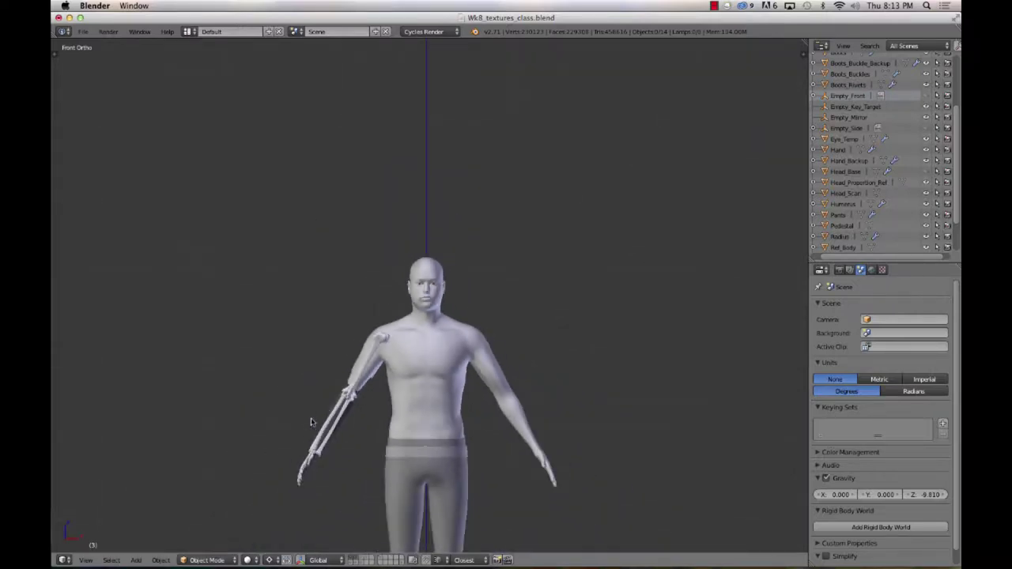
scroll(311, 422, up, 5)
scroll(312, 420, up, 5)
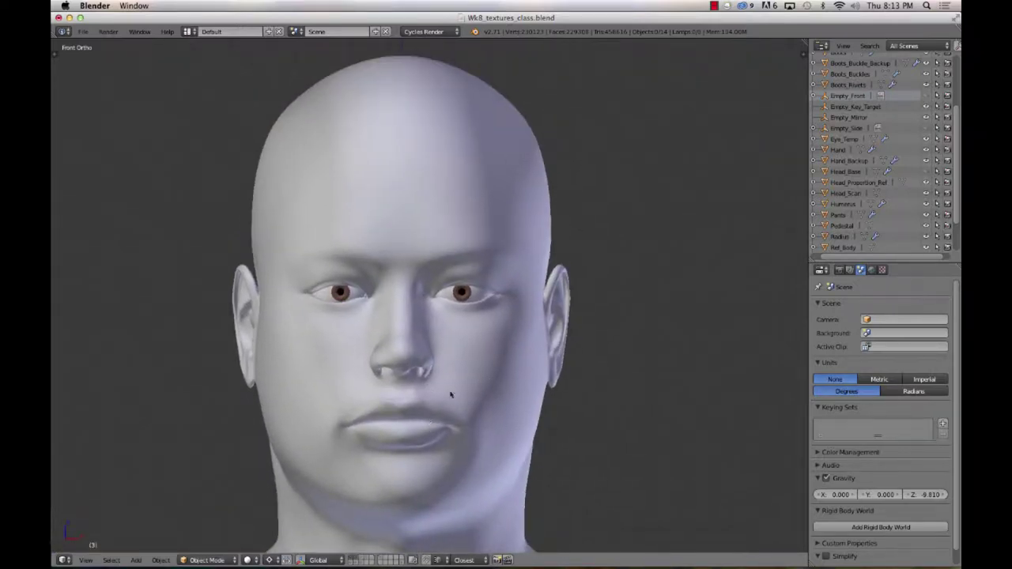
scroll(490, 384, up, 2)
shift+middle_drag(490, 381, 485, 343)
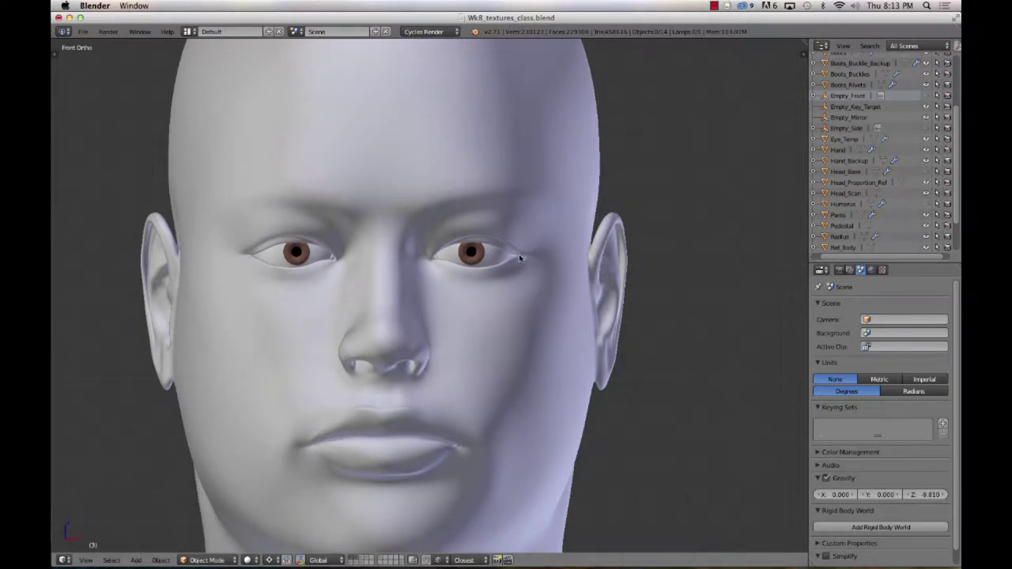
right_click(522, 224)
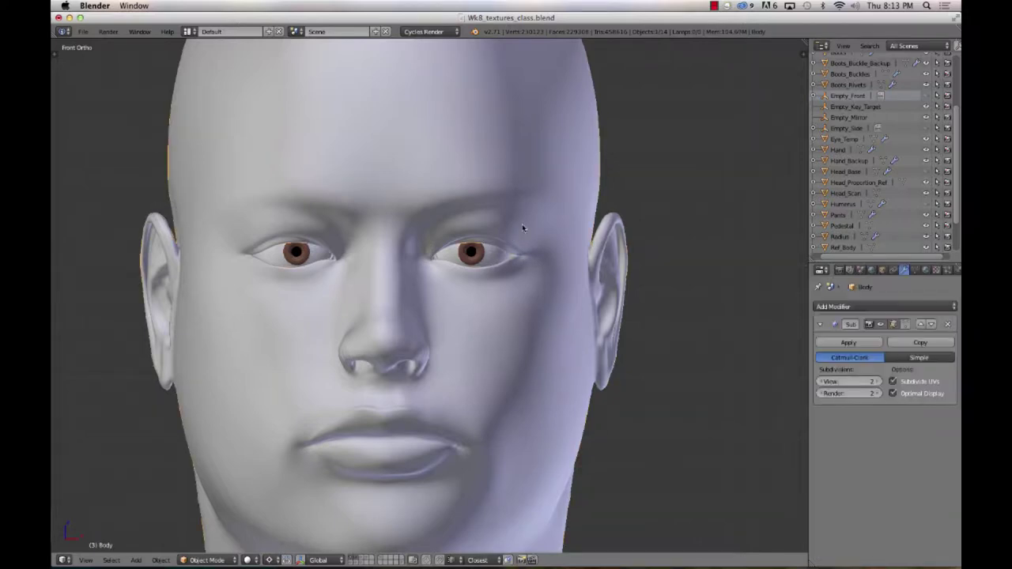
key(Tab)
alt+right_click(517, 209)
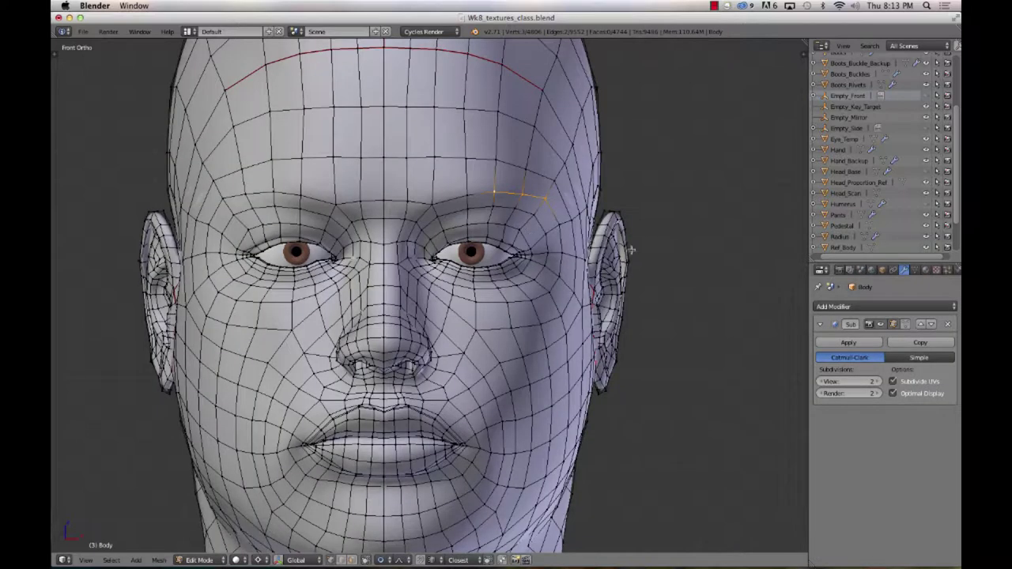
key(g)
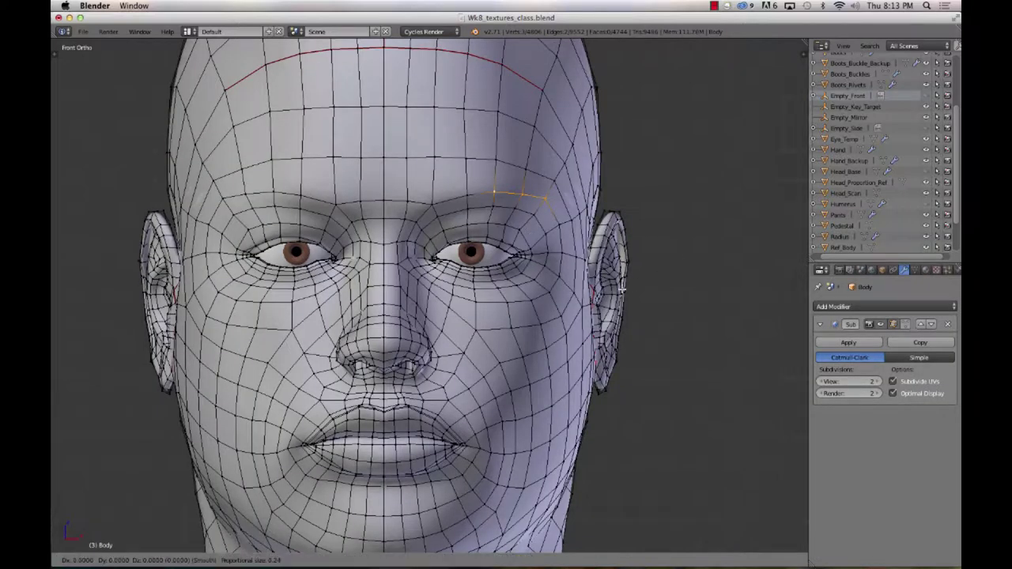
scroll(622, 287, up, 20)
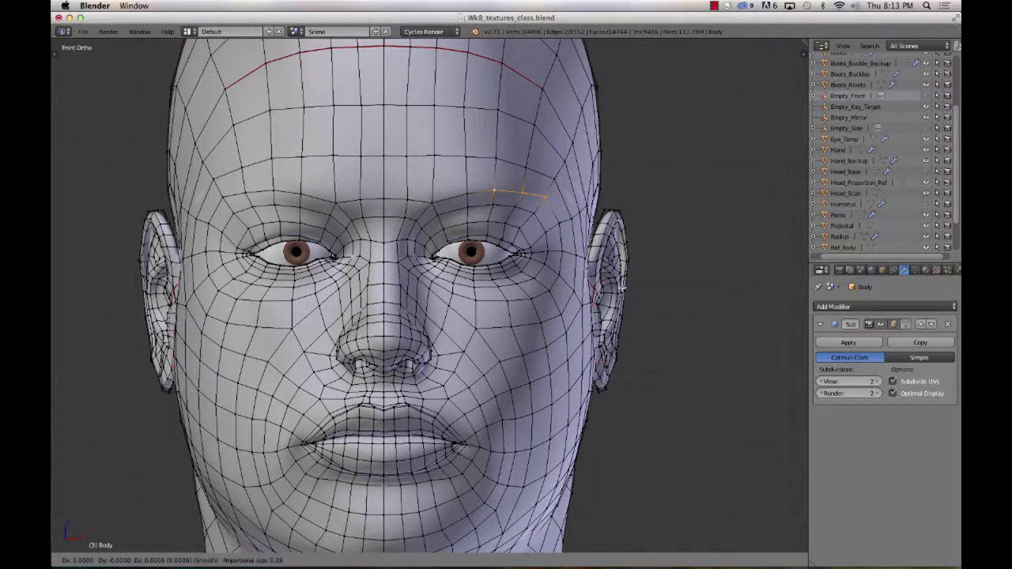
click(622, 288)
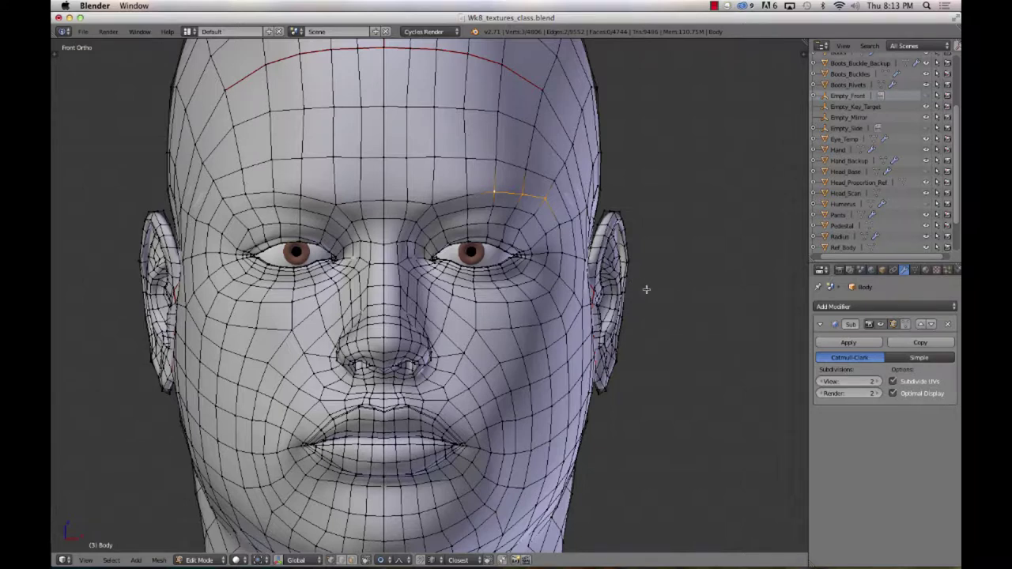
Step: Raise the selected outer brow vertices by about 0.002 using smooth proportional editing with a size of 0.02
key(g)
scroll(647, 289, up, 10)
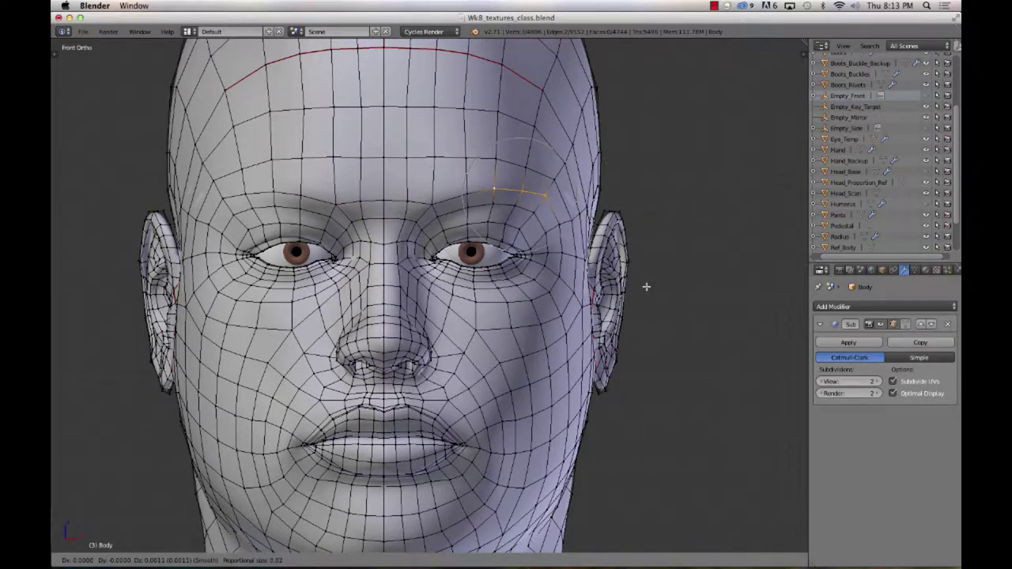
scroll(646, 287, up, 3)
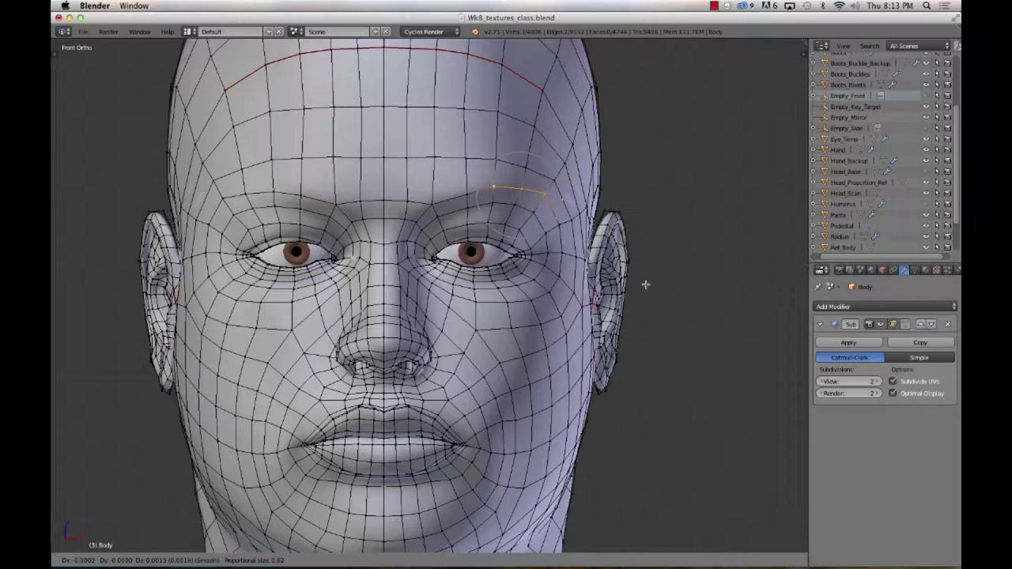
click(646, 285)
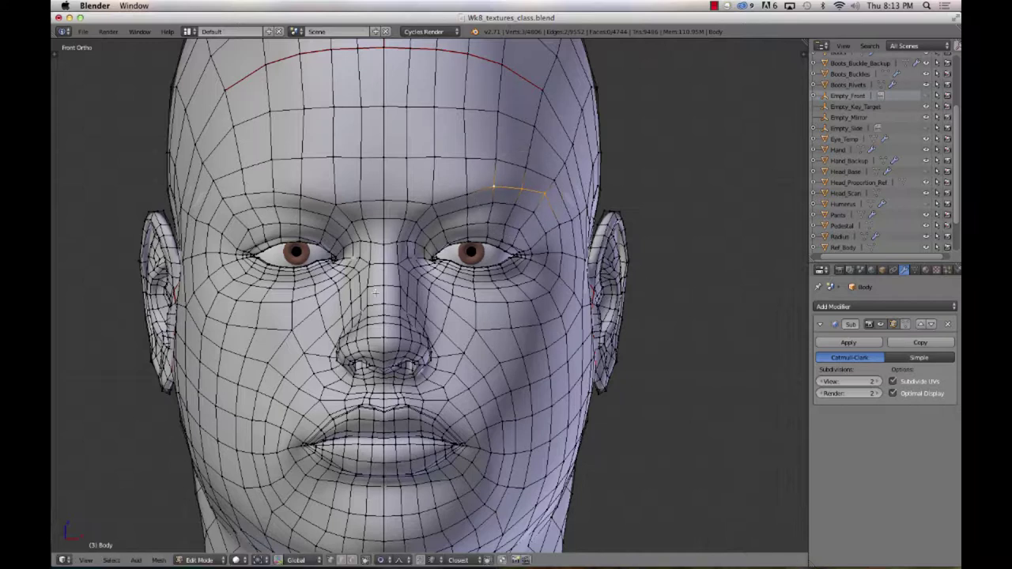
Step: Clear the selection and, in wireframe, select the outer part of the upper eyelid edge on the character's left eye
scroll(486, 246, down, 6)
scroll(496, 240, up, 9)
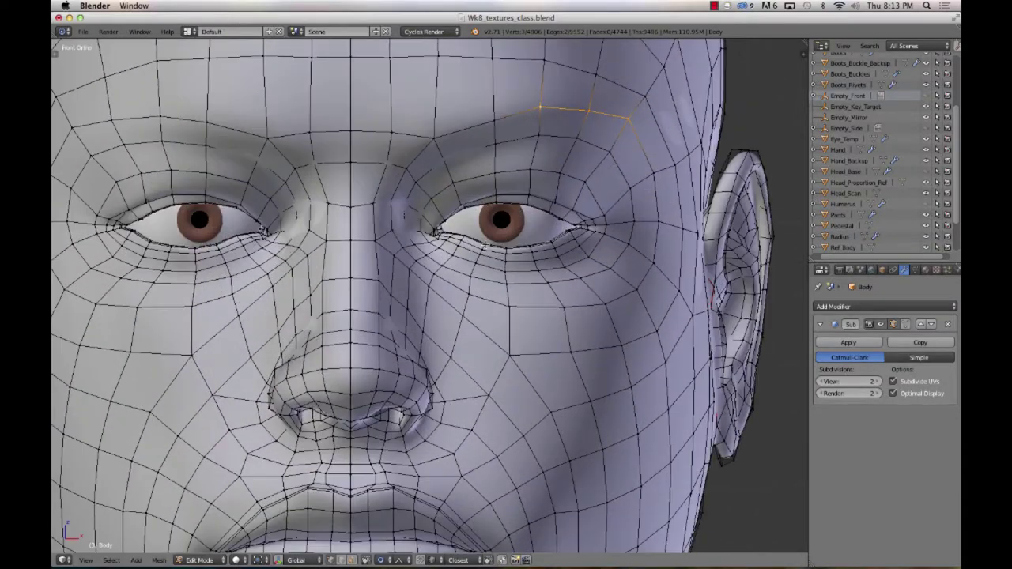
key(z)
key(a)
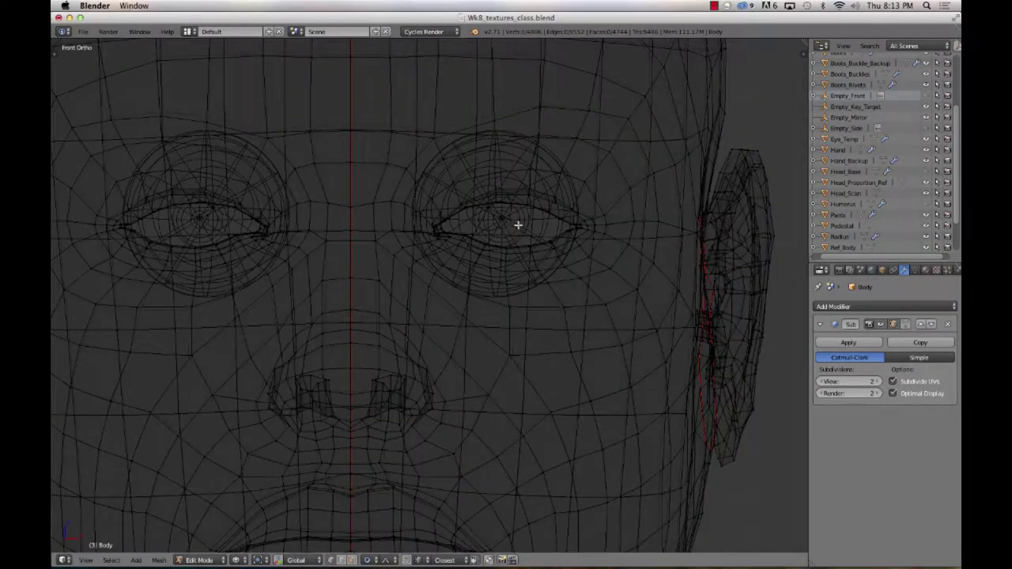
key(c)
scroll(518, 221, down, 2)
scroll(518, 218, up, 6)
drag(483, 208, 552, 216)
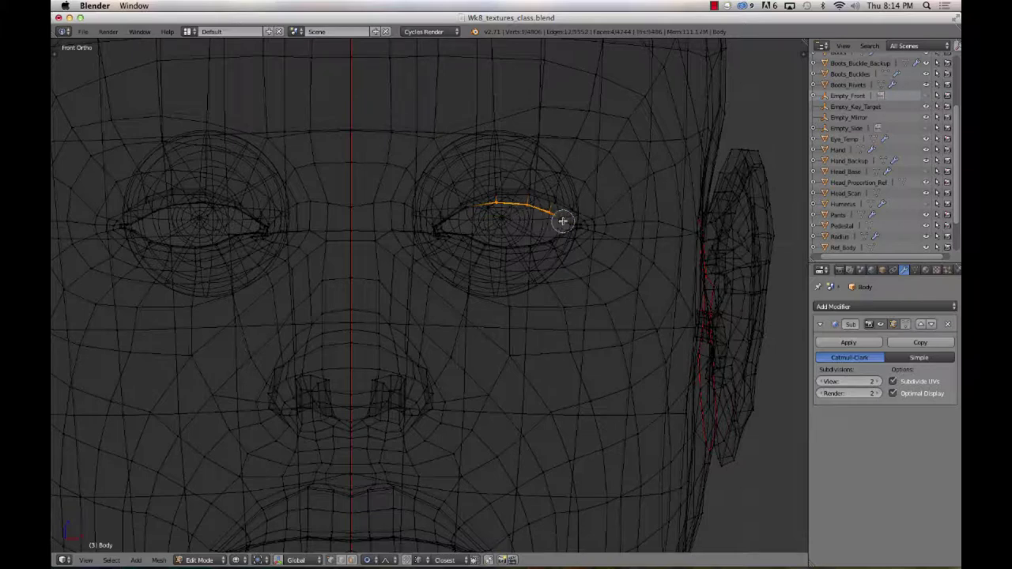
Step: Return to solid shading and raise the selected eyelid edge about 0.0005 along global Z with smooth proportional falloff
key(z)
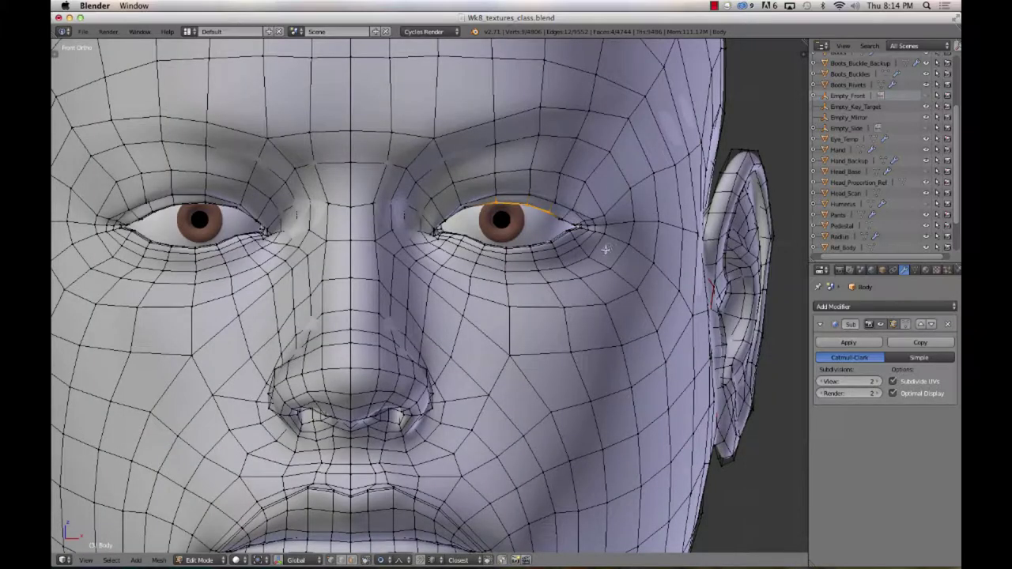
key(g)
key(z)
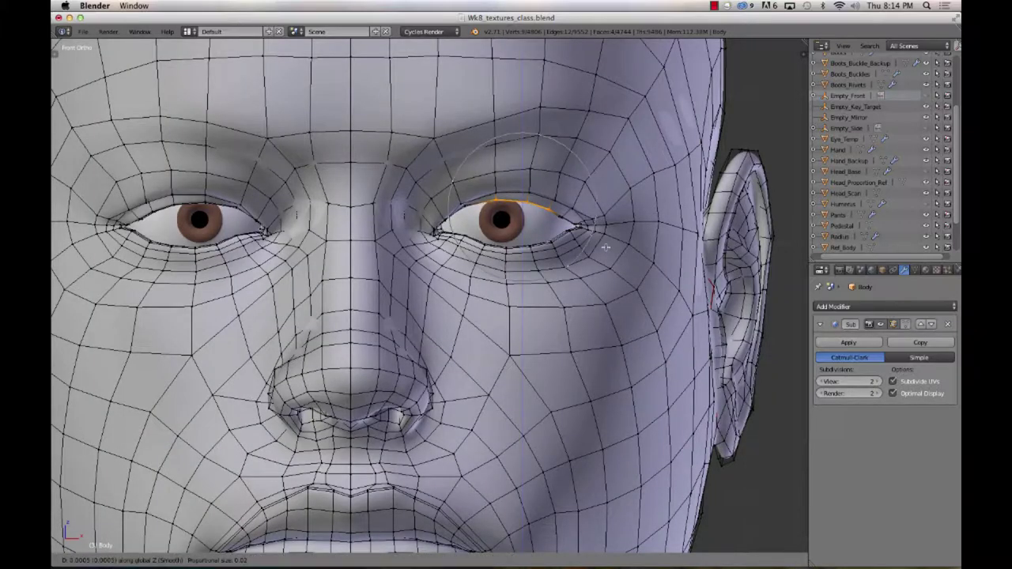
click(605, 248)
Step: Select the mouth corner vertex on the character's left and shift it slightly in front view with proportional editing
middle_drag(605, 247, 413, 265)
scroll(608, 242, down, 6)
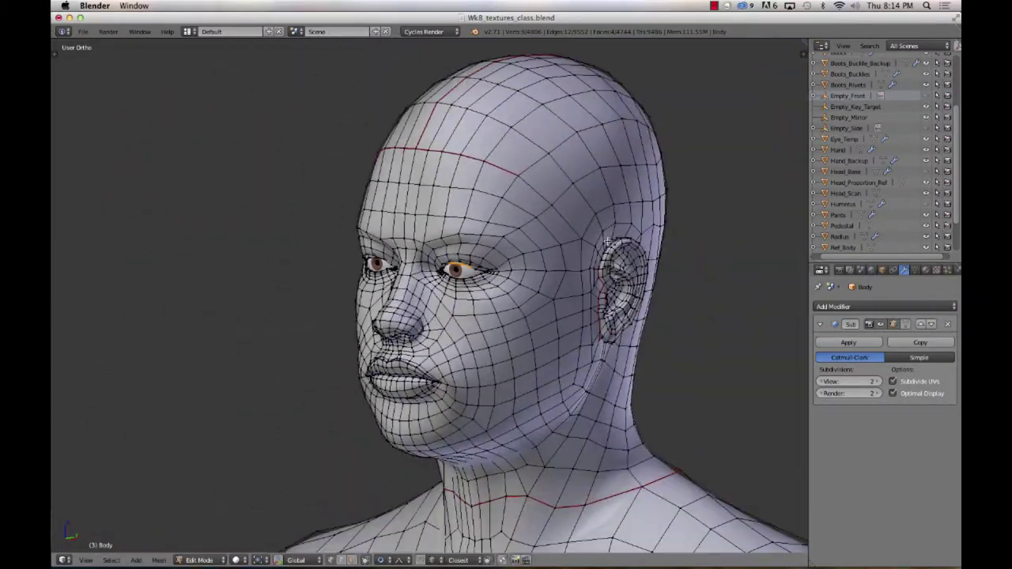
middle_drag(376, 316, 414, 257)
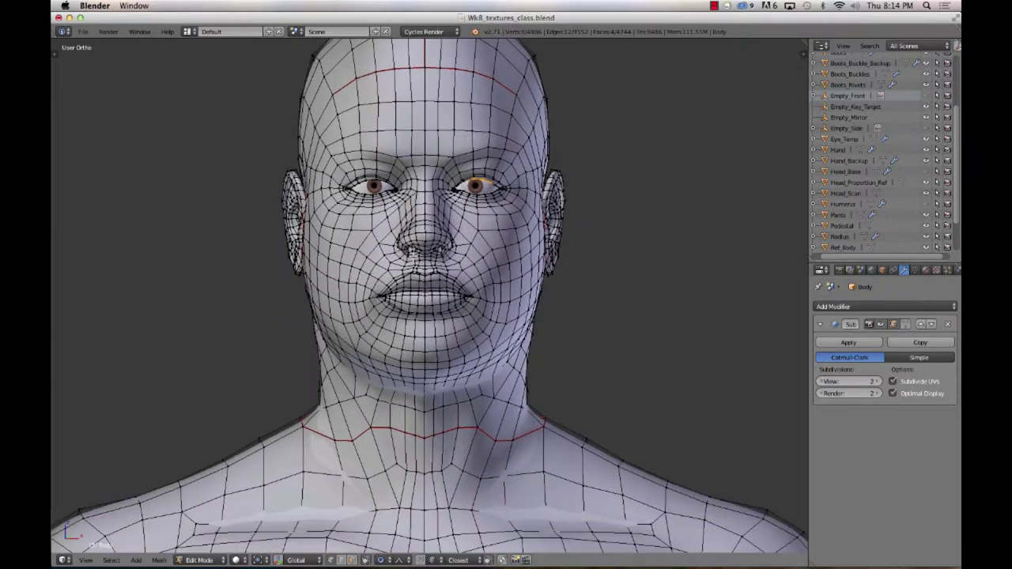
scroll(414, 257, down, 2)
scroll(425, 270, up, 5)
right_click(513, 302)
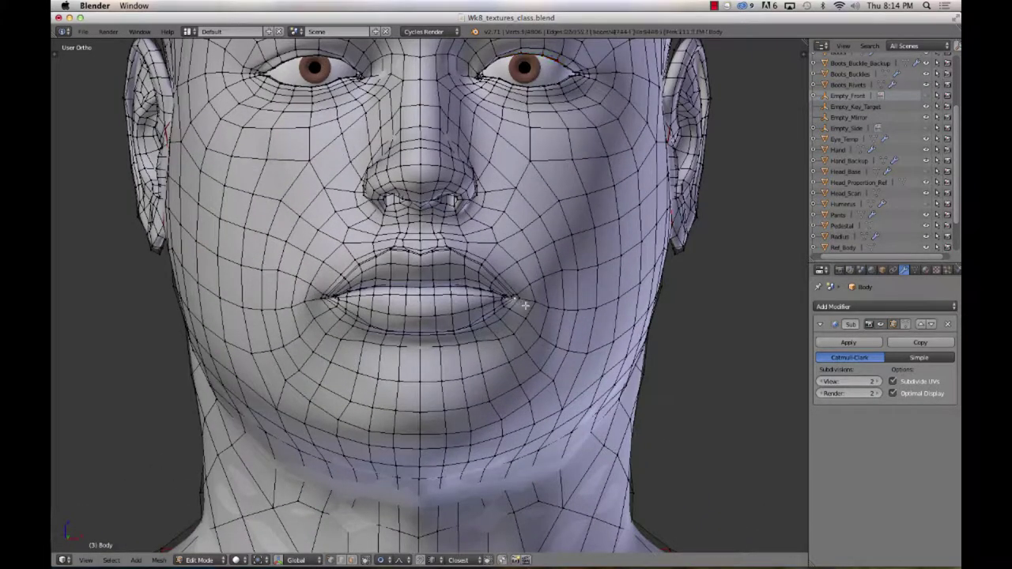
middle_drag(512, 302, 462, 314)
key(KP_1)
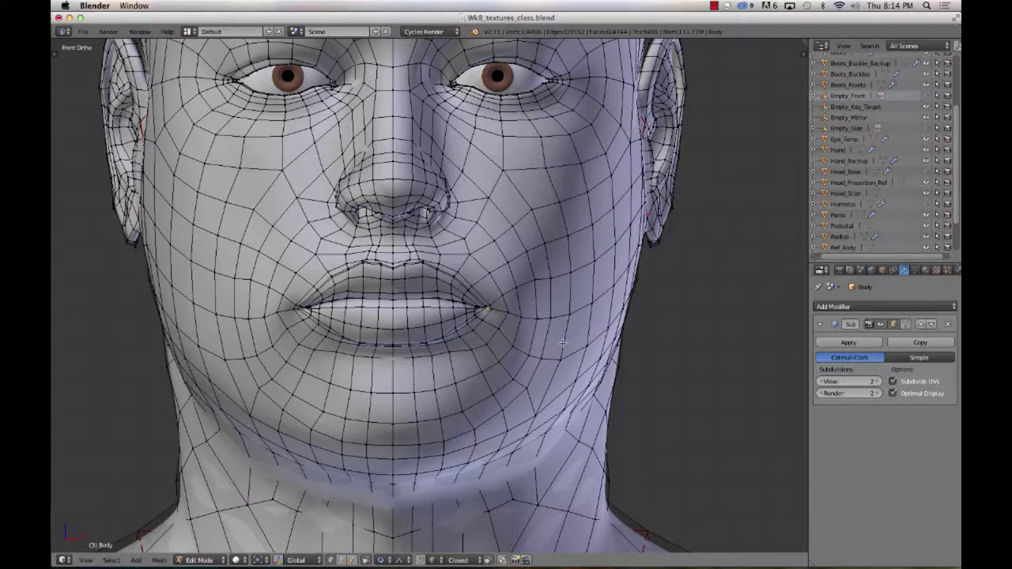
key(g)
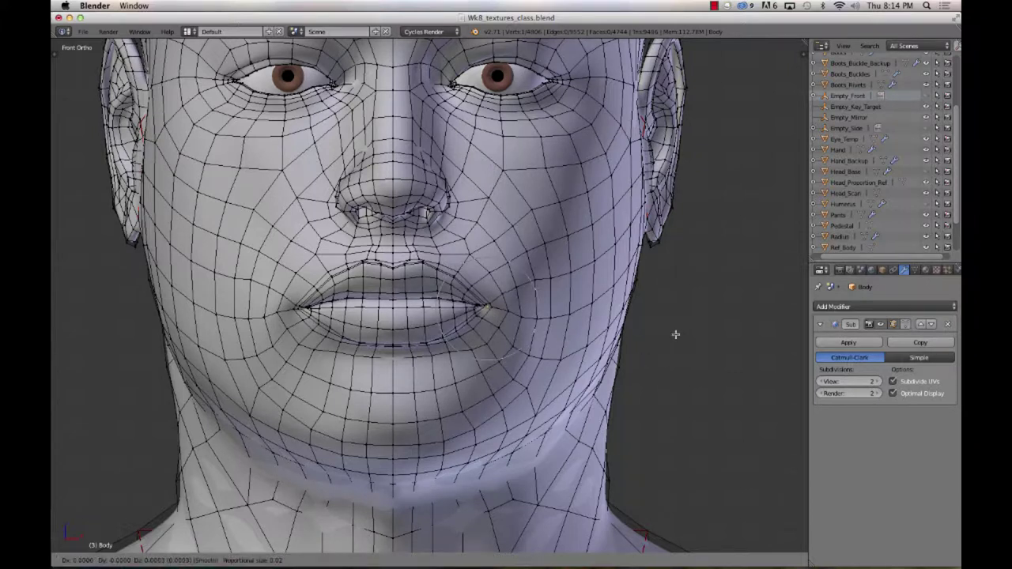
scroll(675, 334, up, 5)
click(673, 338)
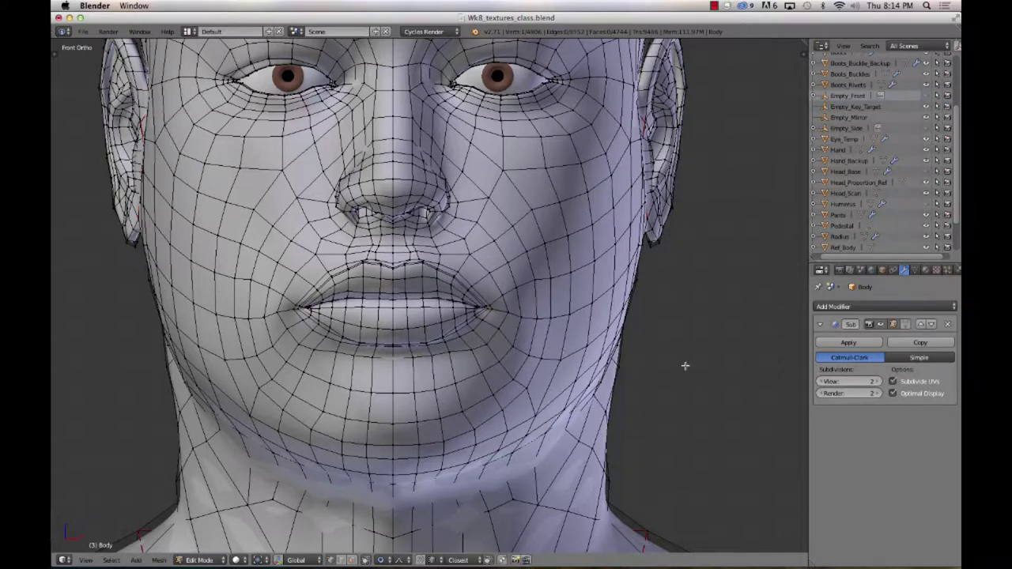
Step: Raise the mouth corner on the character's right about 0.0016 with smooth proportional editing, and try lowering both corners along global Z
key(g)
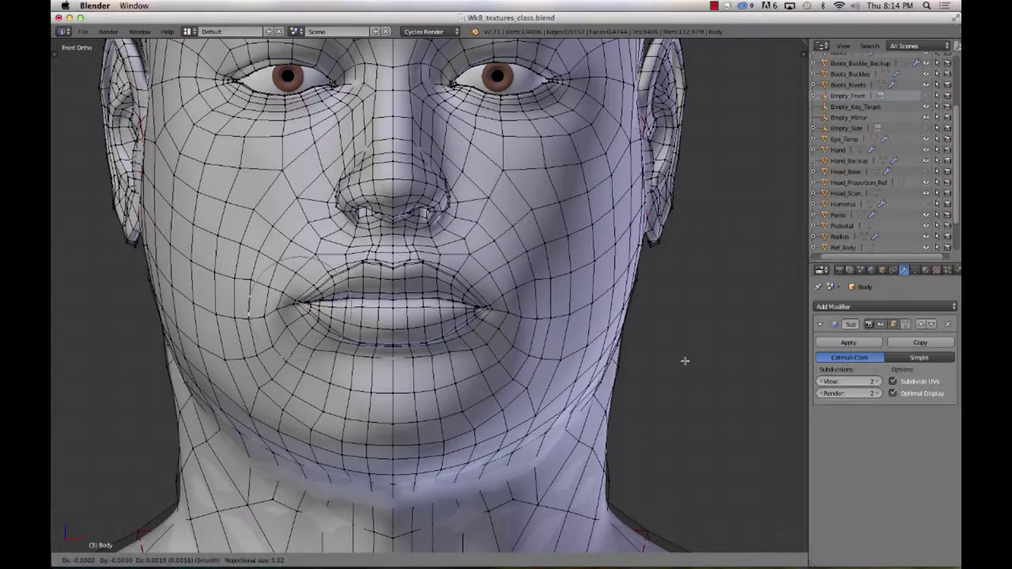
click(685, 361)
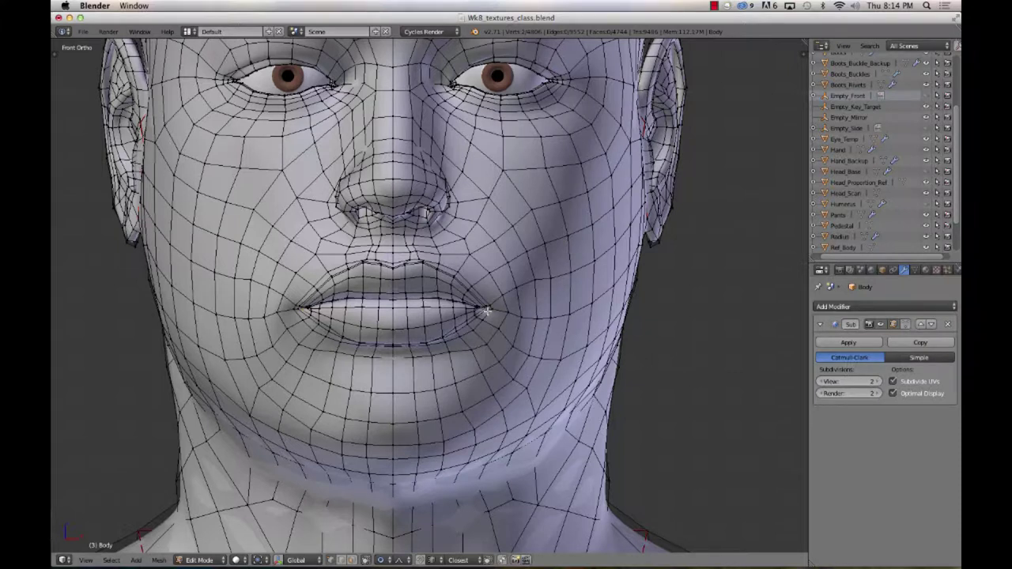
key(g)
key(z)
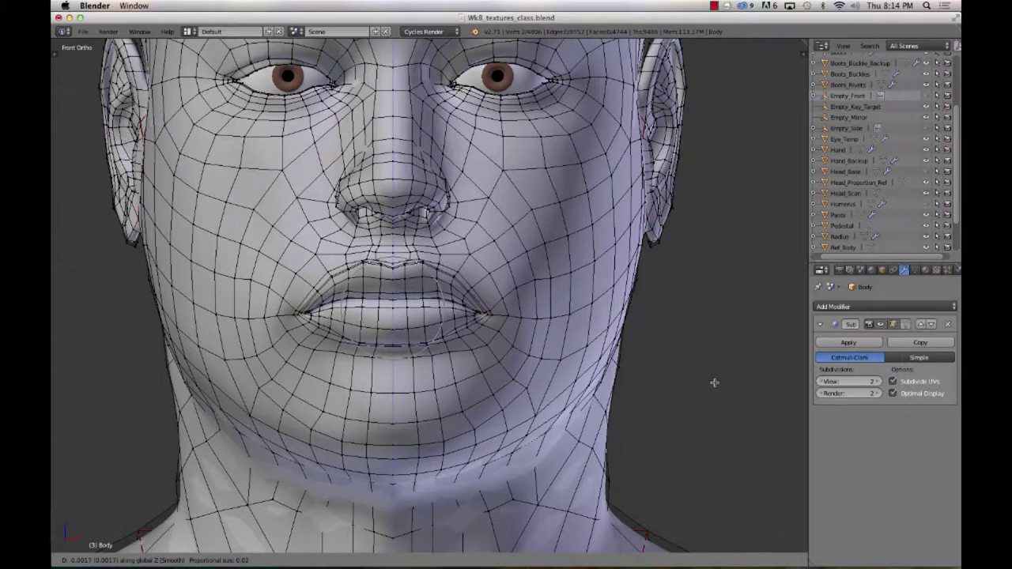
key(Escape)
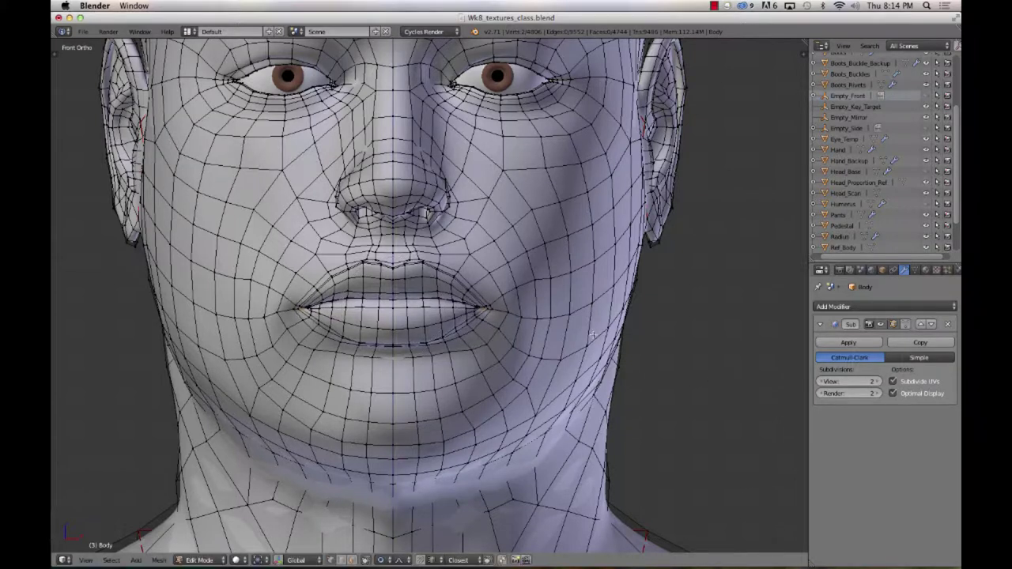
Step: Inspect the head from several angles, checking the face in both Object Mode and Edit Mode
middle_drag(711, 272, 347, 291)
scroll(285, 245, down, 1)
middle_drag(285, 246, 303, 256)
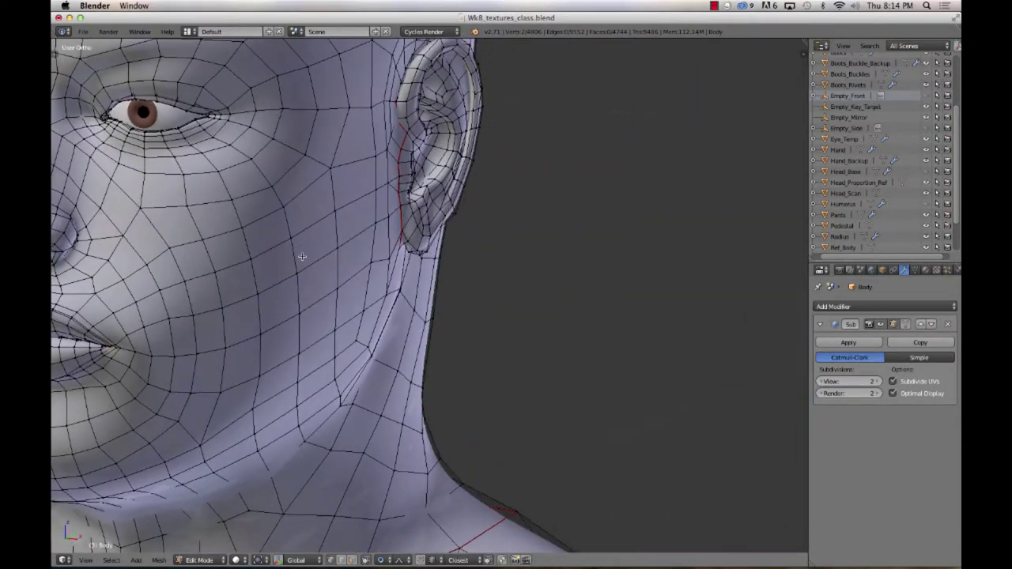
scroll(294, 274, down, 2)
scroll(332, 254, up, 3)
middle_drag(369, 234, 316, 357)
scroll(260, 365, down, 5)
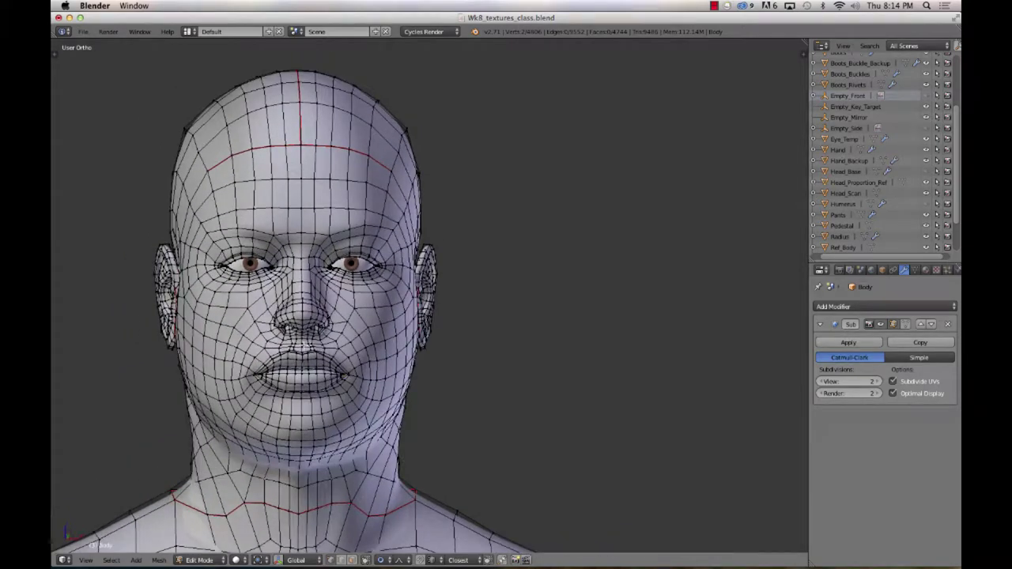
key(Tab)
scroll(373, 364, down, 2)
key(Tab)
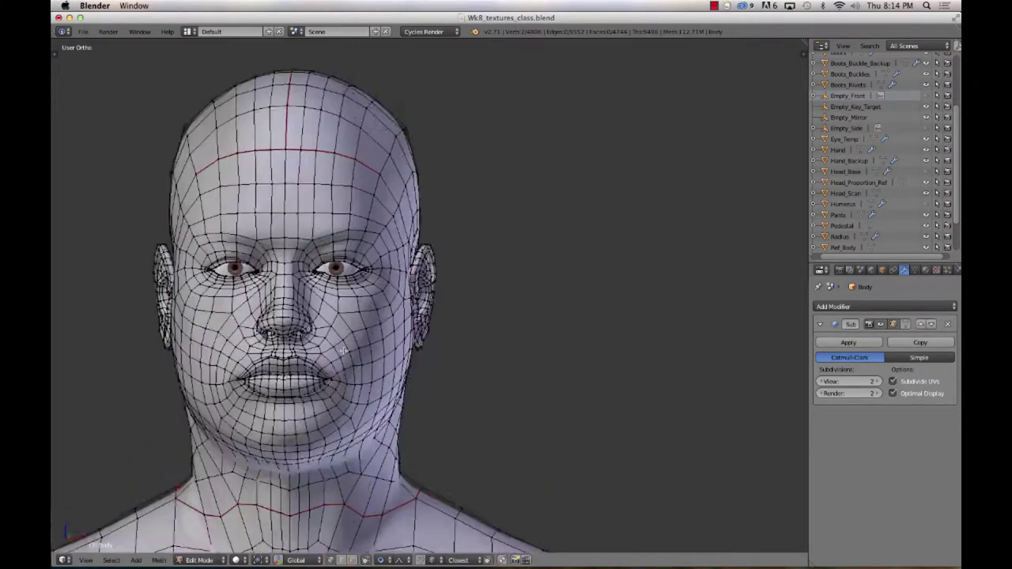
scroll(373, 362, up, 8)
shift+middle_drag(268, 349, 362, 347)
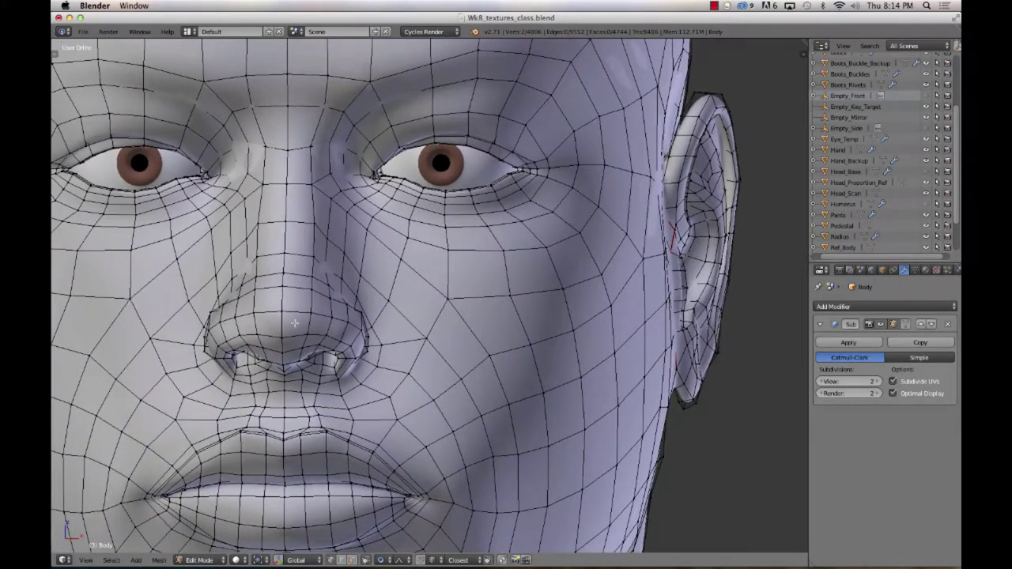
Step: In front view, select the six vertices of the two adjoining faces across the middle of the nose bridge
key(KP_1)
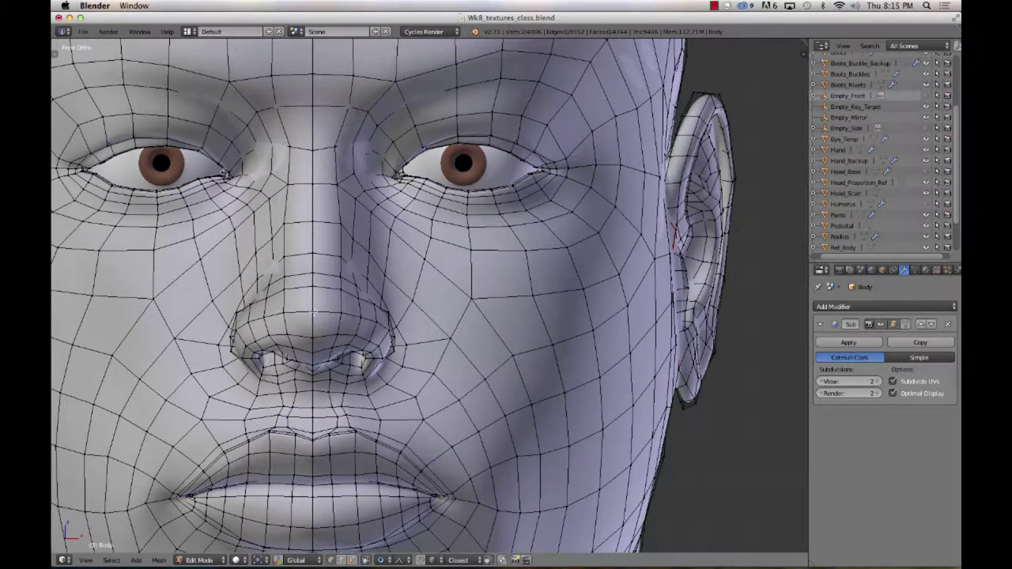
right_click(318, 225)
shift+right_click(283, 220)
shift+right_click(342, 220)
shift+right_click(341, 256)
shift+right_click(313, 257)
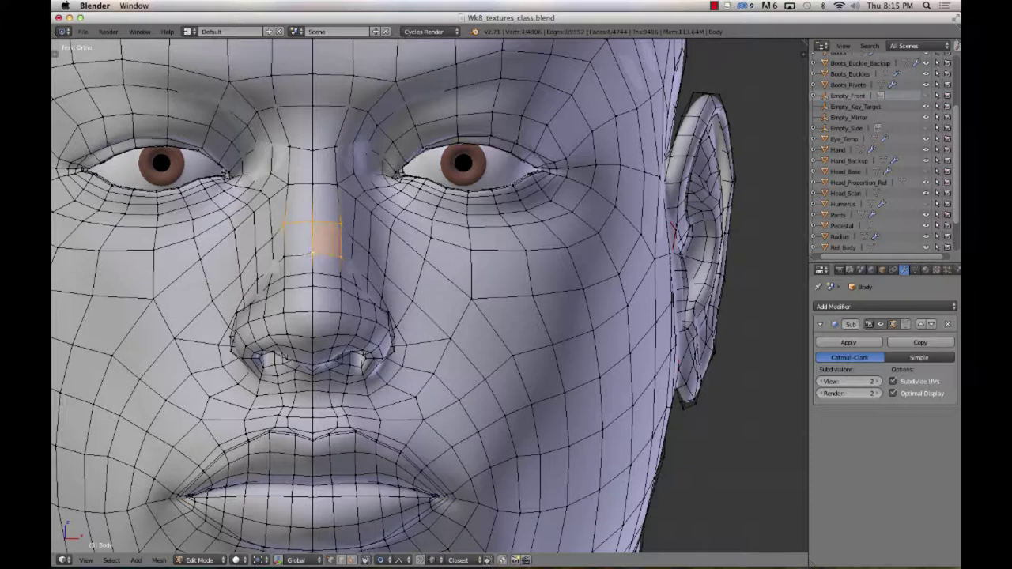
shift+right_click(284, 257)
Step: Shift the selected nose bridge vertices slightly toward the character's right using smooth proportional editing with a size of 0.02
key(shift+v)
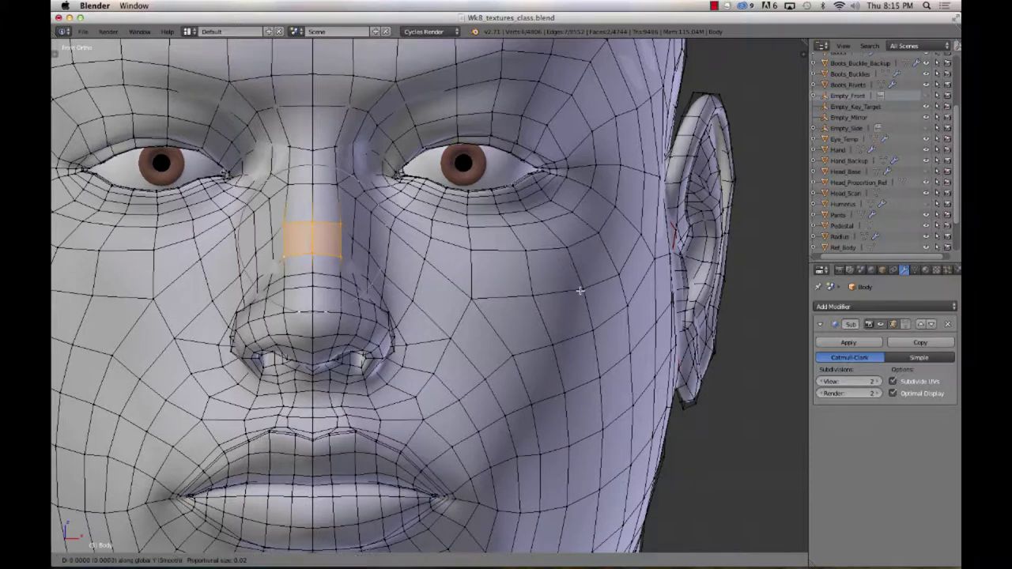
key(Escape)
key(g)
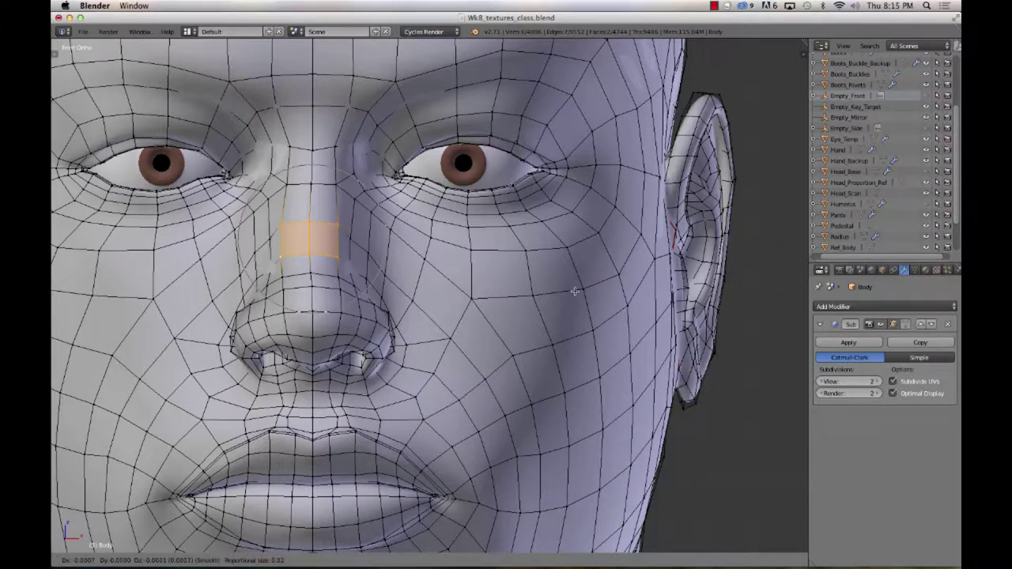
key(Escape)
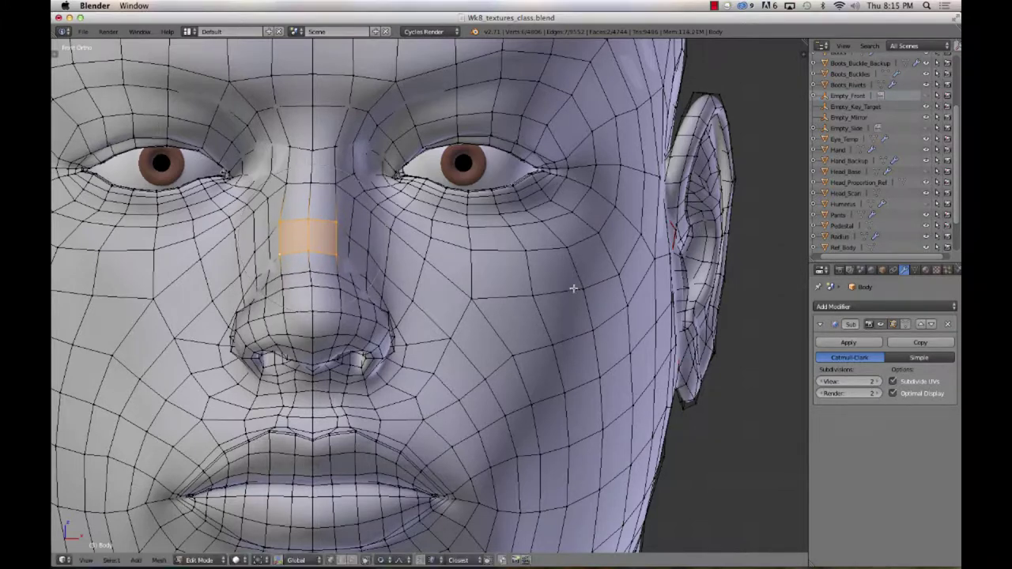
Step: Check the smoothed face in Object Mode, and undo the nose bridge shift and its vertex selection
key(Tab)
scroll(572, 296, down, 5)
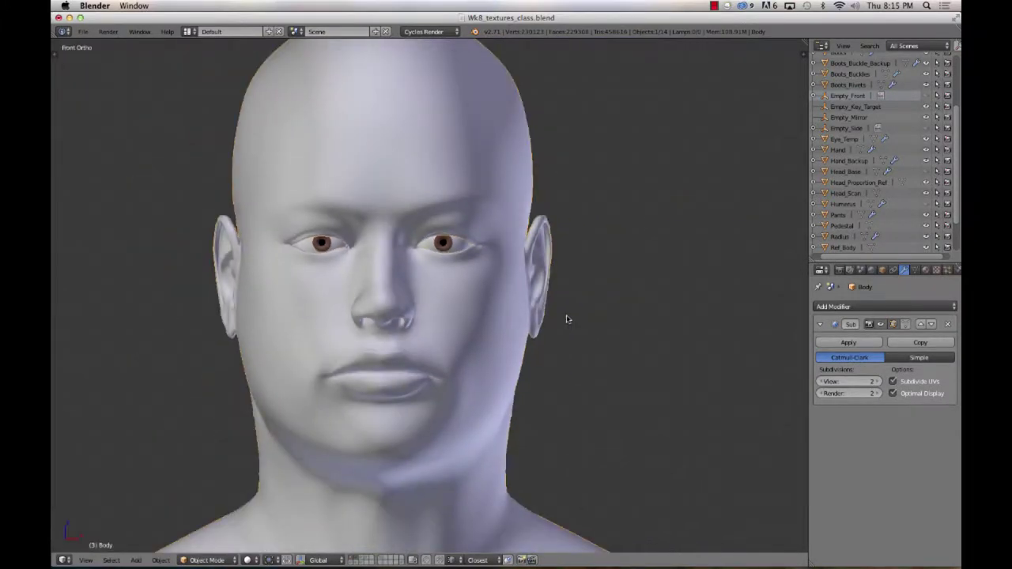
key(Tab)
key(Tab)
key(super+z)
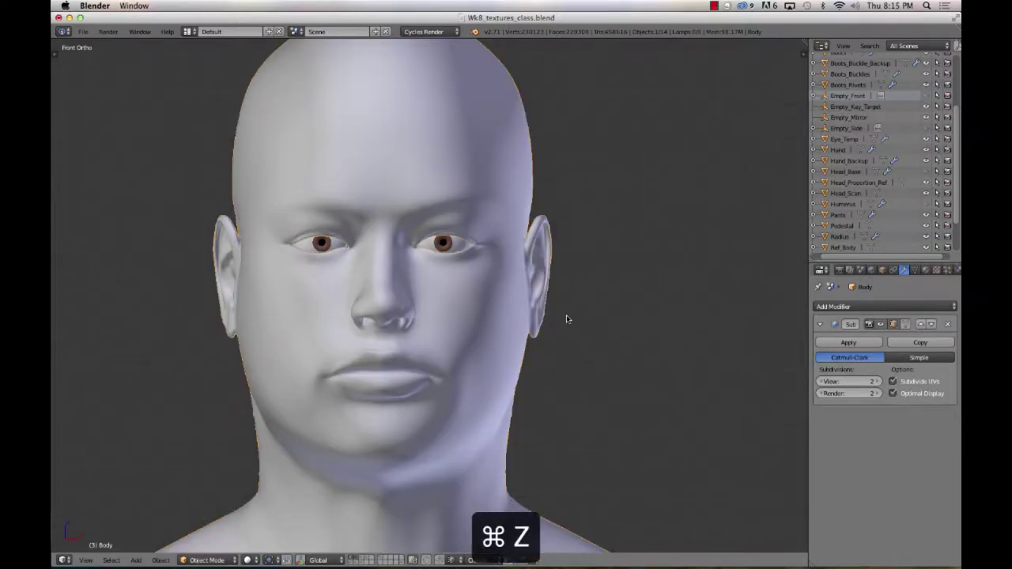
key(super+z)
key(super+z)
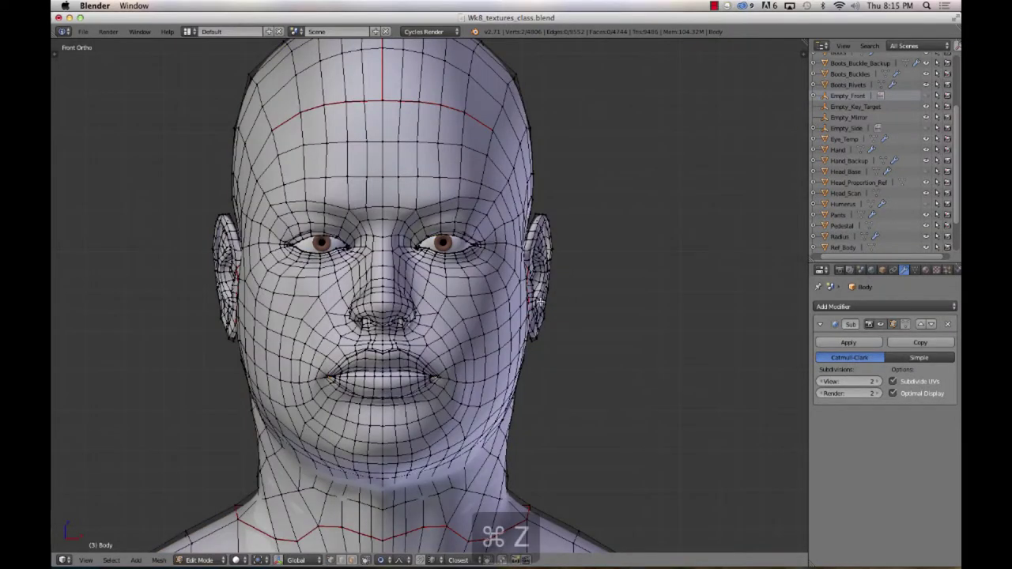
Step: Clear the selection and, in wireframe, select four vertices on the outer lower eyelid of the character's right eye, returning to solid shading
middle_drag(567, 316, 666, 307)
scroll(517, 366, down, 2)
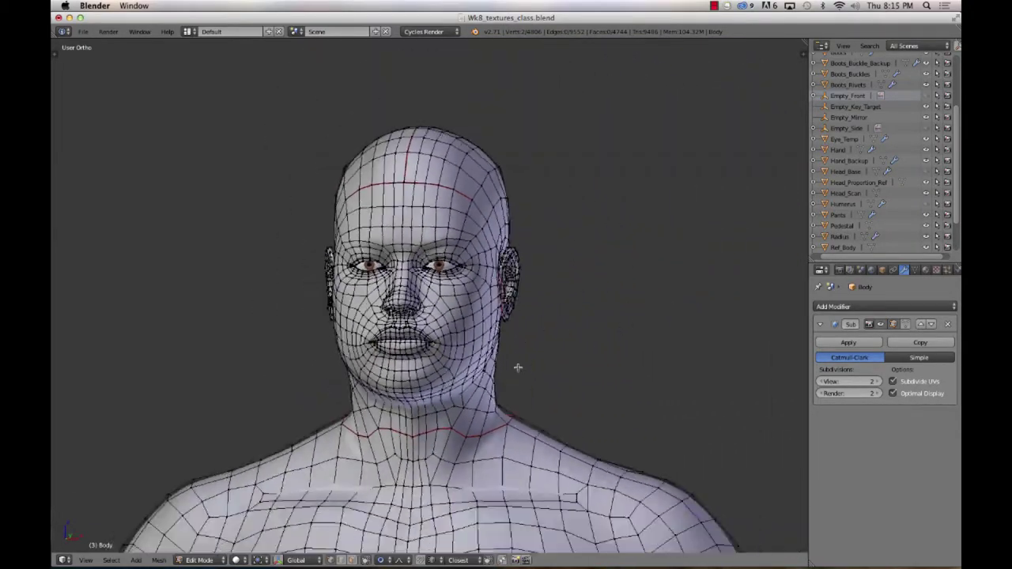
scroll(519, 368, up, 5)
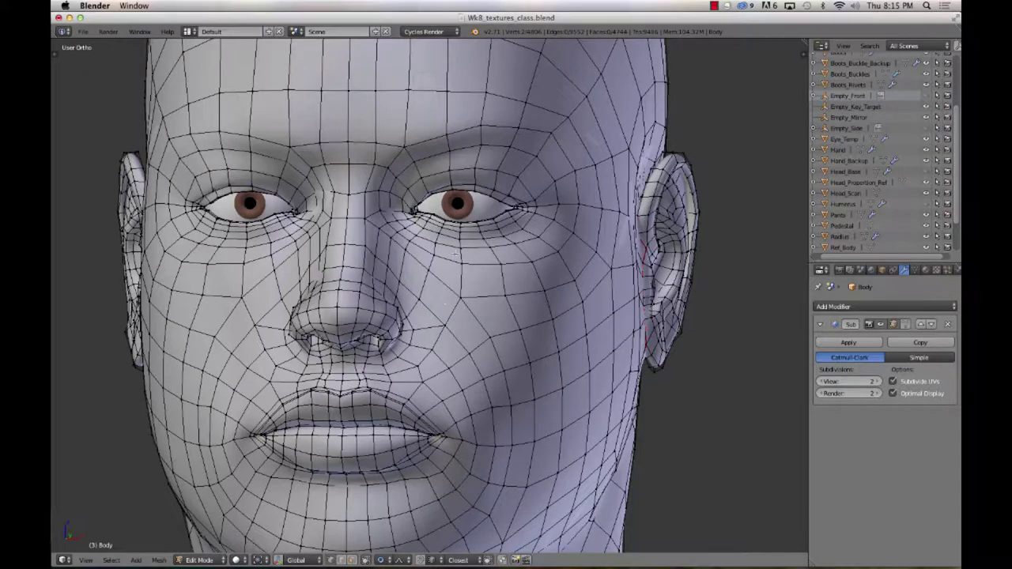
middle_drag(272, 260, 300, 261)
shift+middle_drag(204, 256, 291, 273)
middle_drag(291, 274, 271, 267)
scroll(270, 267, up, 3)
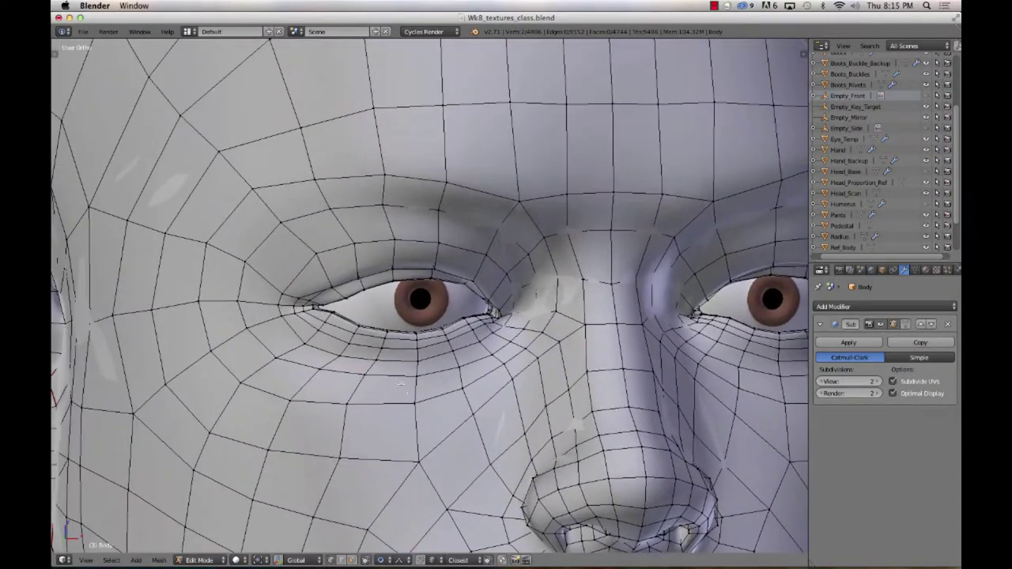
key(z)
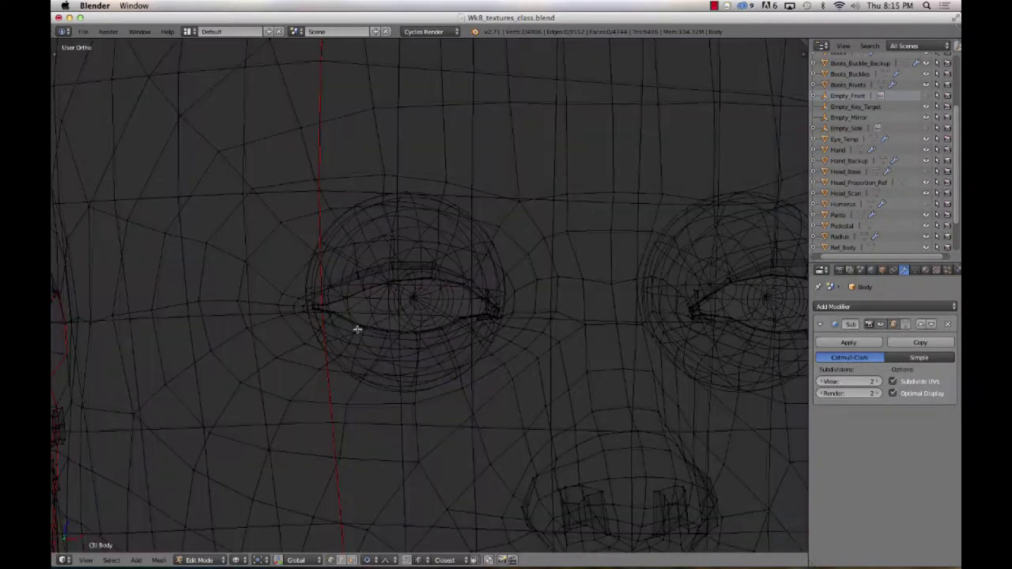
key(a)
key(c)
key(z)
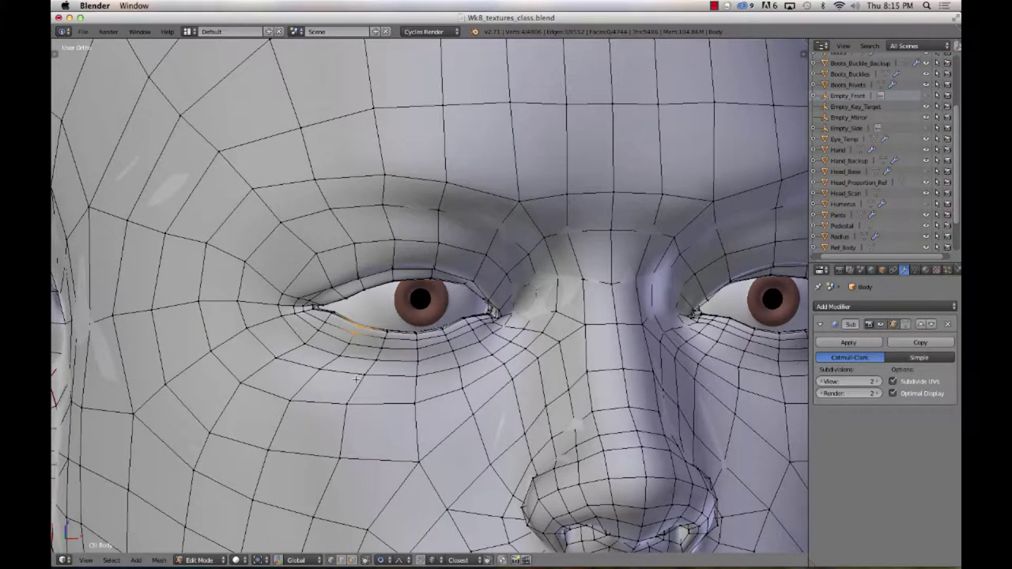
Step: Raise the selected lower eyelid vertices slightly, reducing the smooth proportional editing size to 0.01
middle_drag(356, 380, 363, 362)
key(g)
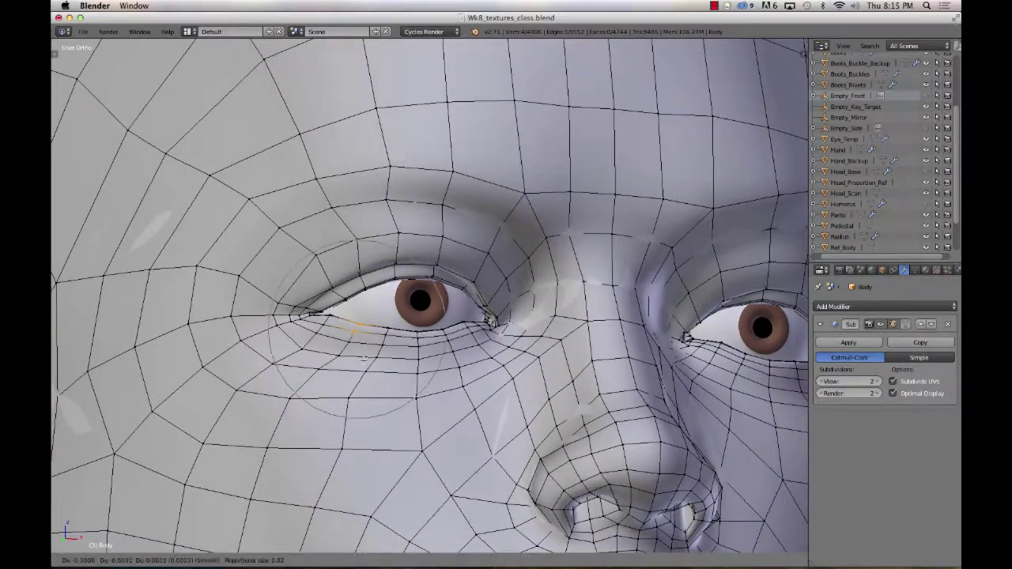
scroll(363, 359, up, 10)
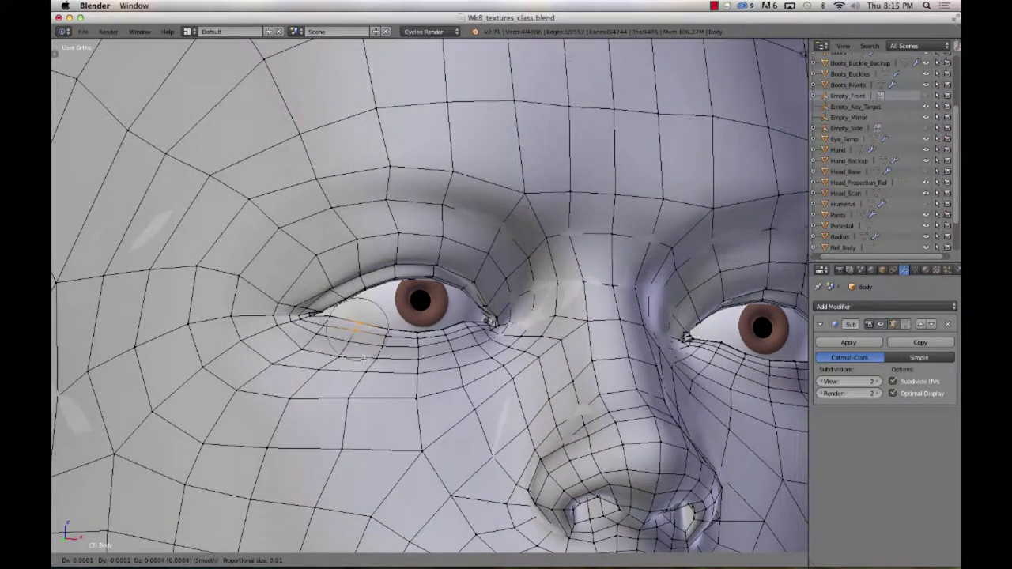
click(363, 358)
Step: In Object Mode, undo and redo the last change to compare the face, and examine the head at an angle
scroll(364, 357, down, 8)
key(Tab)
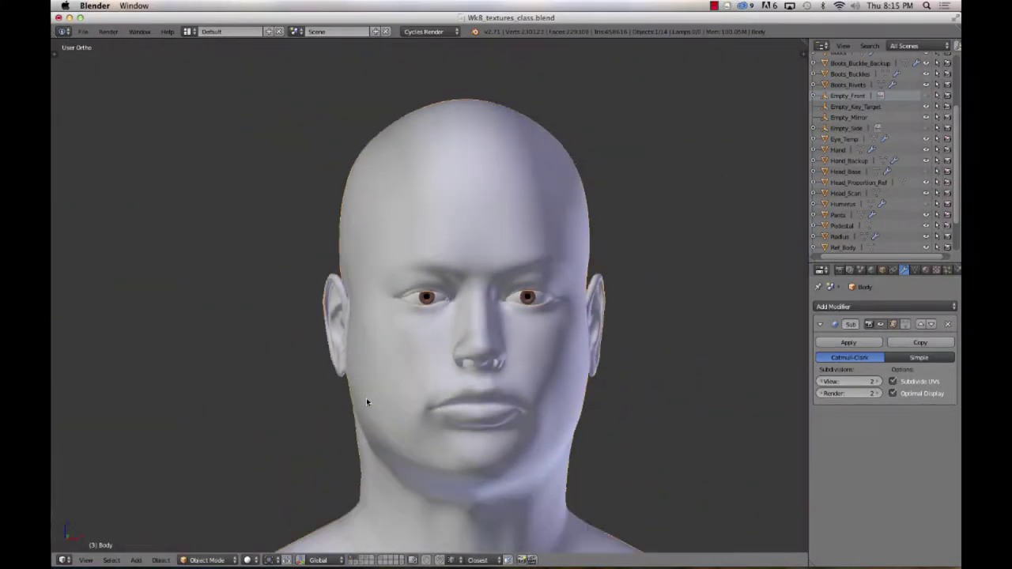
key(super+z)
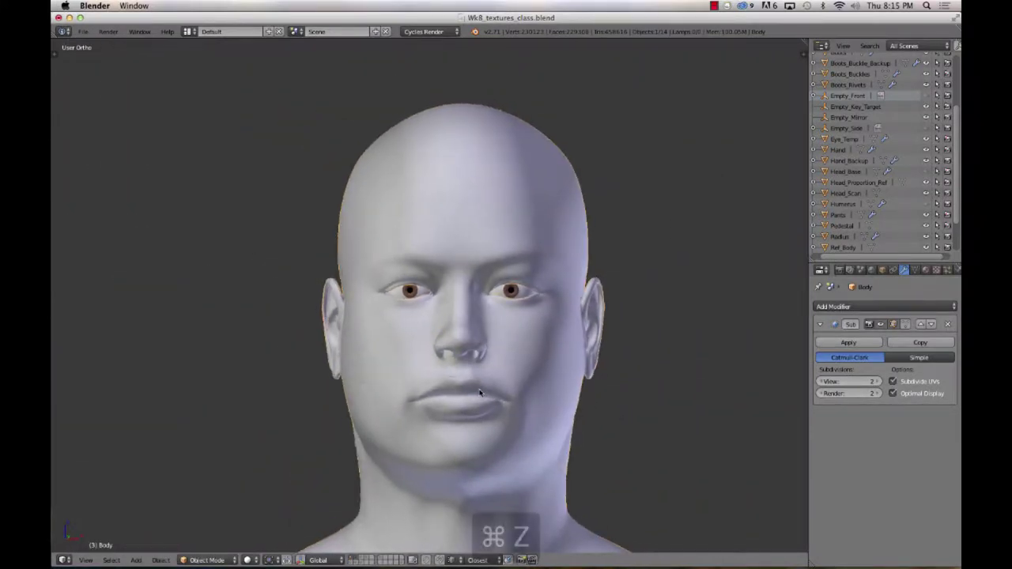
key(super+shift+z)
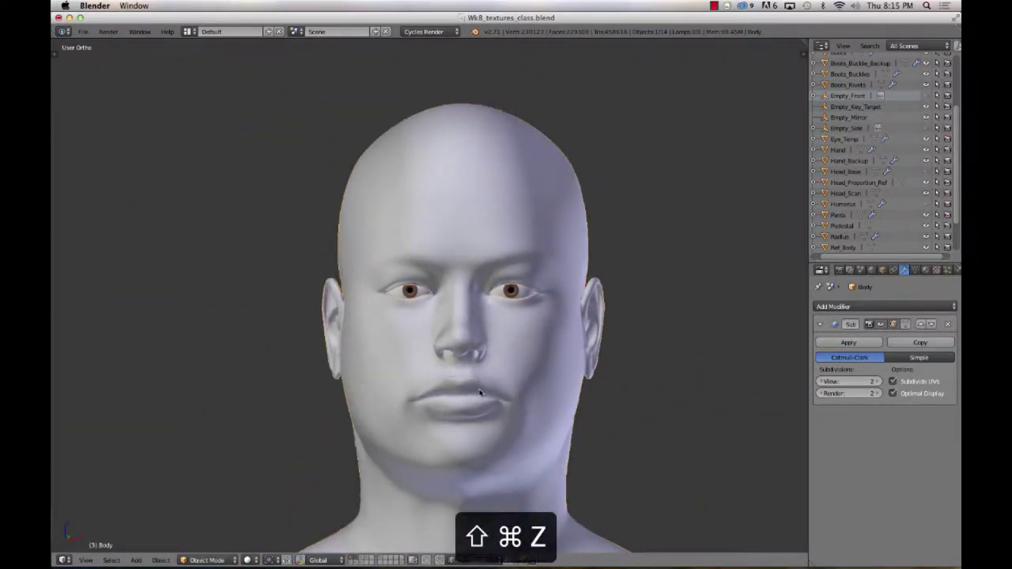
middle_drag(414, 395, 402, 345)
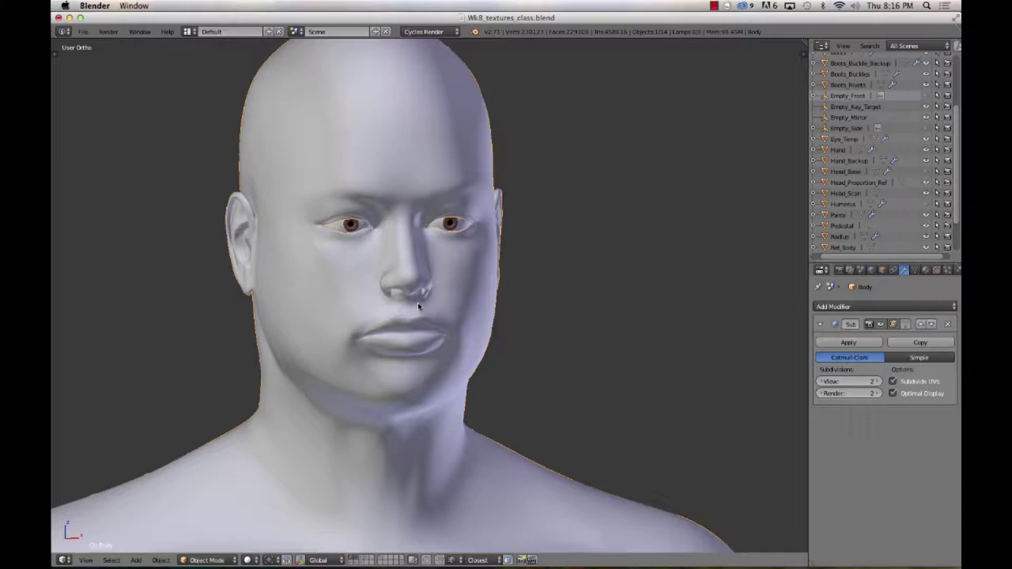
Step: Return the body to Edit Mode and select the entire mesh
key(Tab)
scroll(418, 304, down, 4)
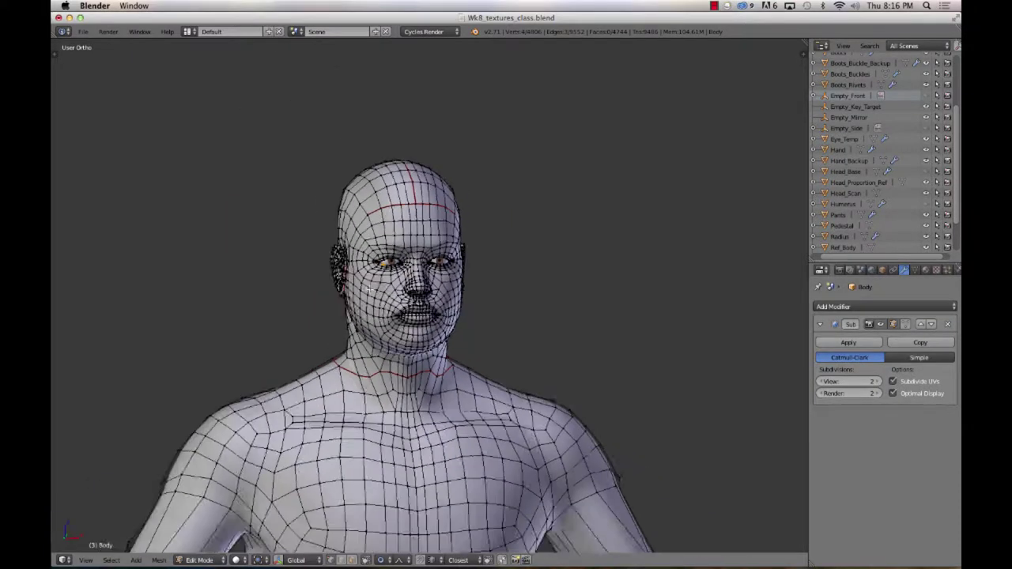
scroll(416, 306, up, 5)
scroll(412, 308, down, 4)
shift+middle_drag(315, 352, 377, 320)
mouse_move(429, 298)
middle_down()
mouse_move(371, 296)
mouse_move(515, 298)
mouse_move(384, 301)
mouse_move(421, 302)
middle_up()
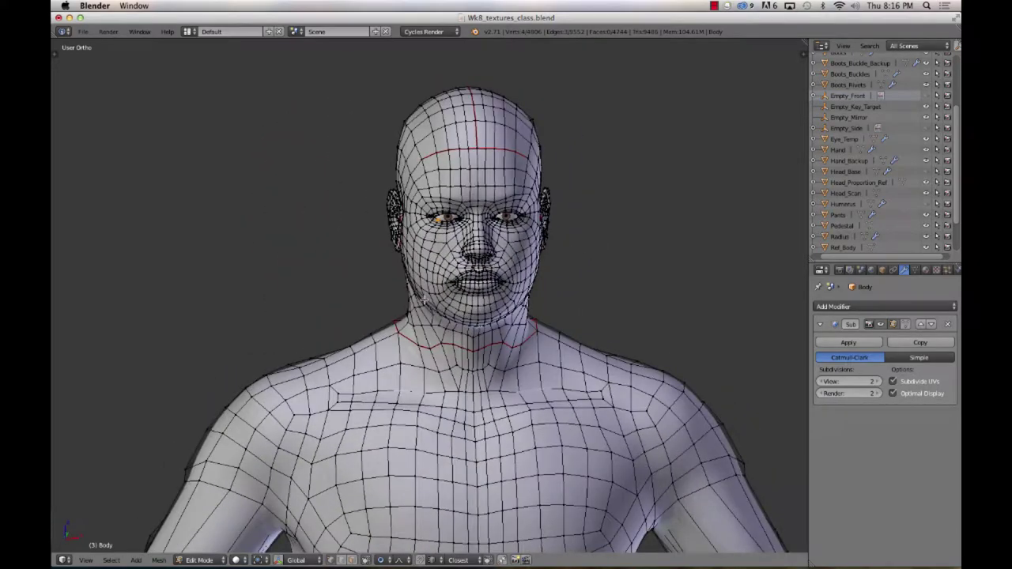
key(a)
scroll(482, 318, down, 3)
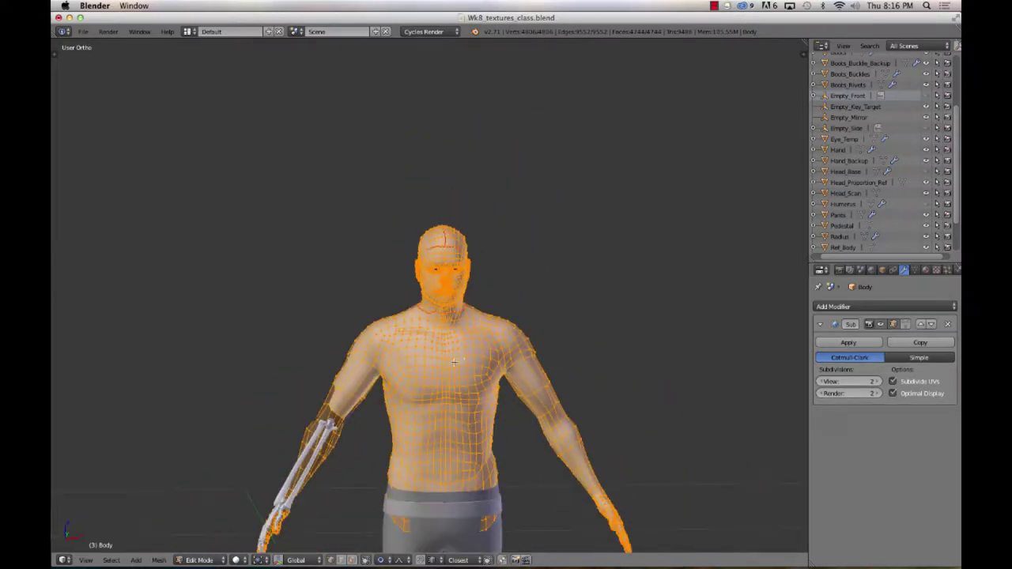
middle_drag(451, 365, 457, 360)
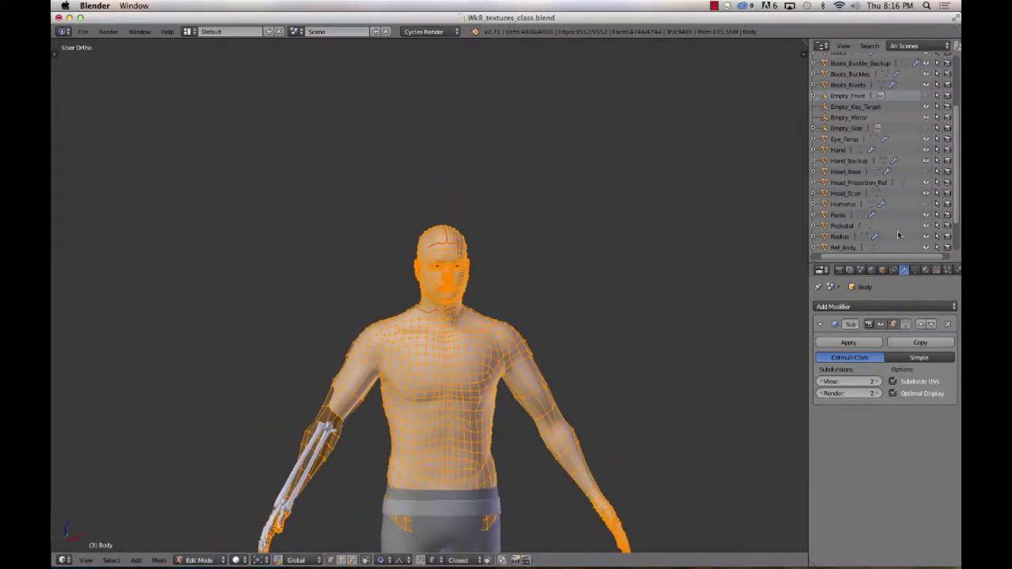
Step: Hide the Radius, Hand and Ulna objects and show the selected body in front view
click(926, 237)
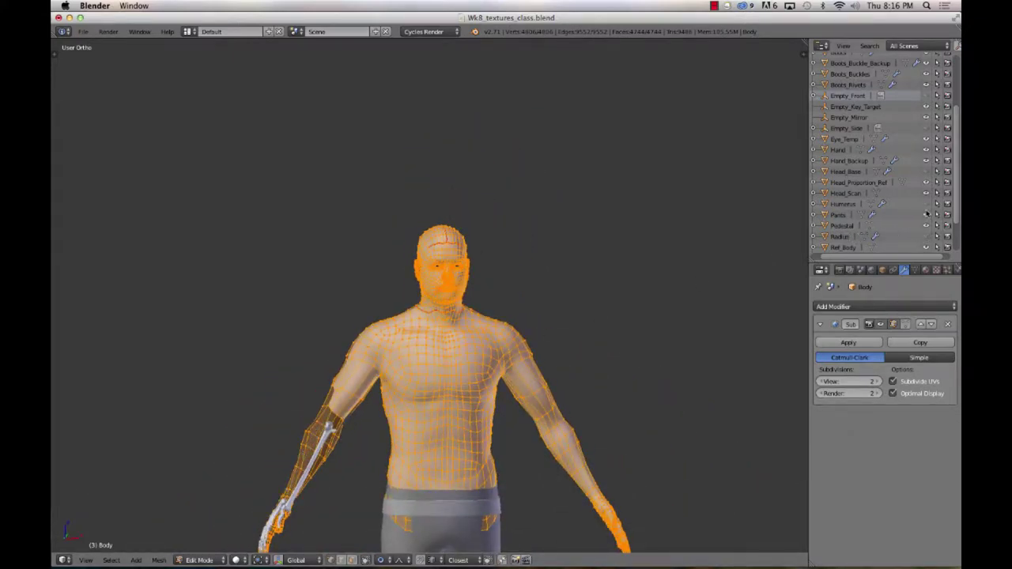
click(926, 151)
scroll(922, 206, down, 3)
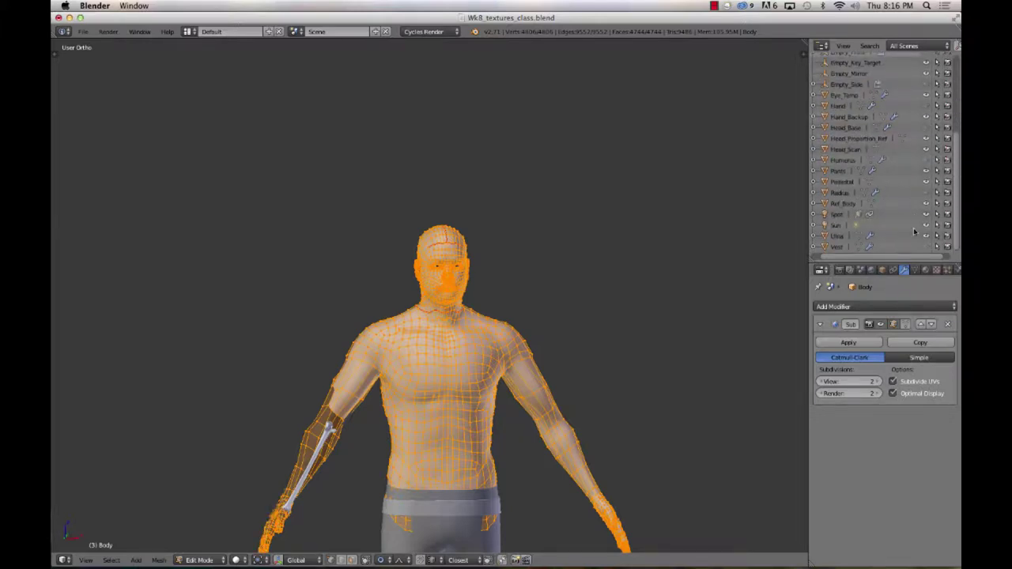
click(926, 236)
scroll(490, 332, up, 2)
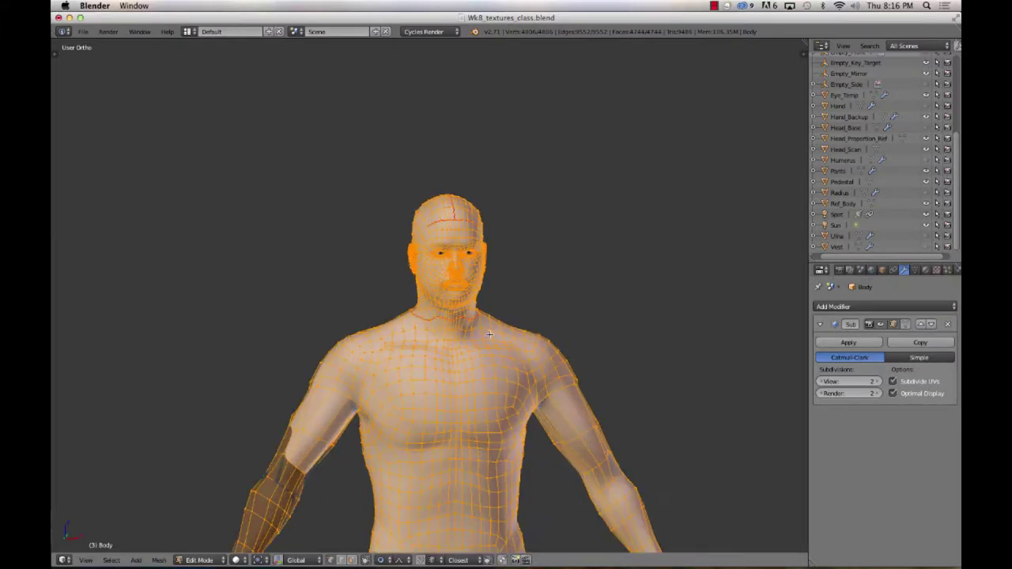
scroll(490, 335, down, 3)
key(KP_1)
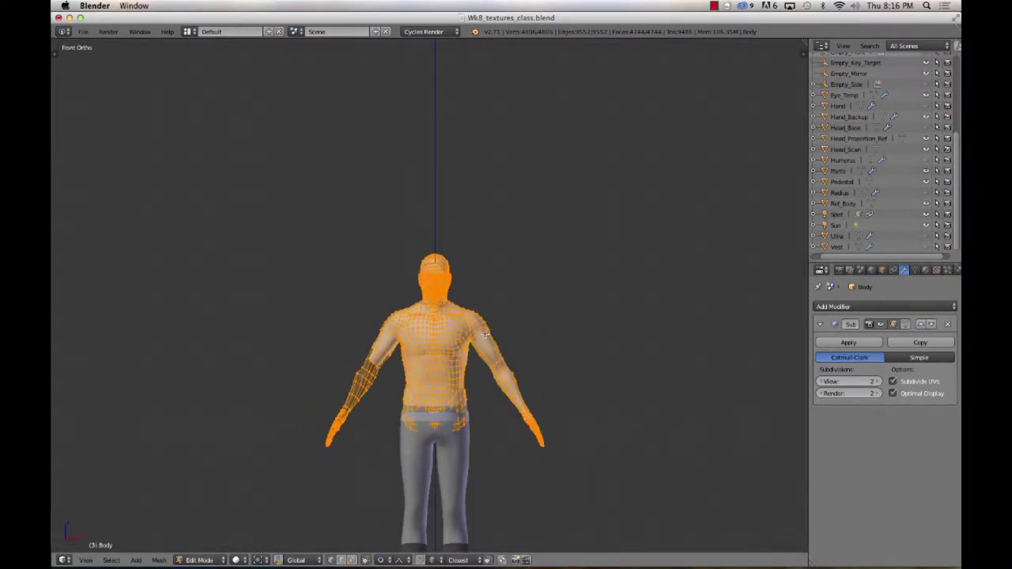
Step: Split the 3D view into two areas and turn the new area into a UV/Image Editor
scroll(484, 334, up, 4)
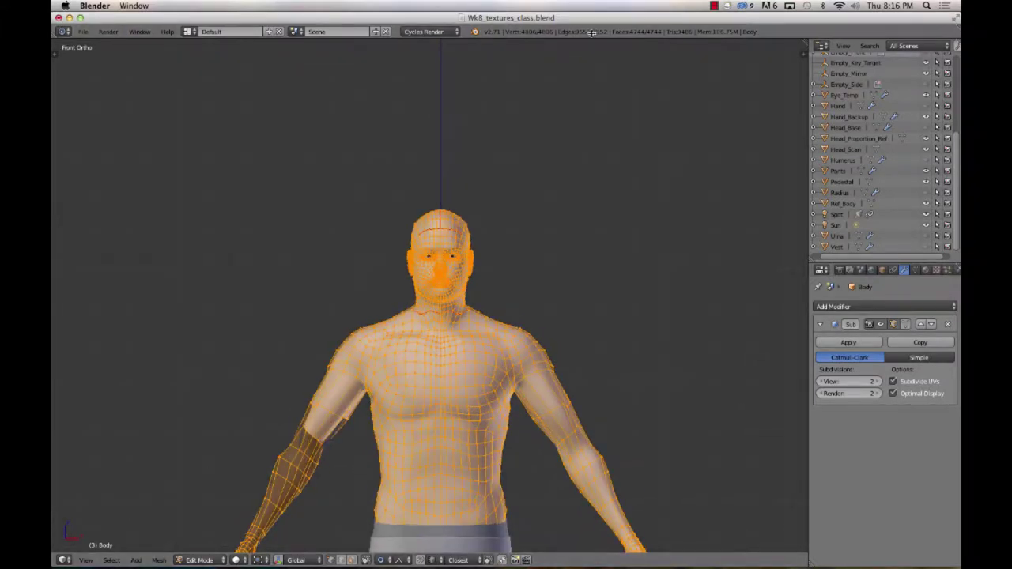
drag(803, 52, 385, 116)
click(63, 560)
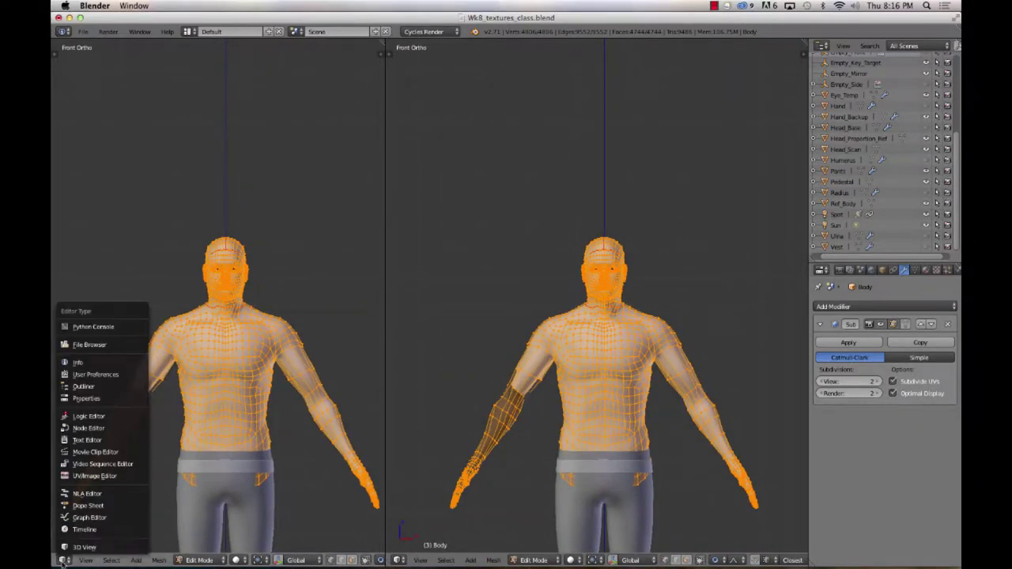
click(111, 475)
scroll(314, 323, up, 1)
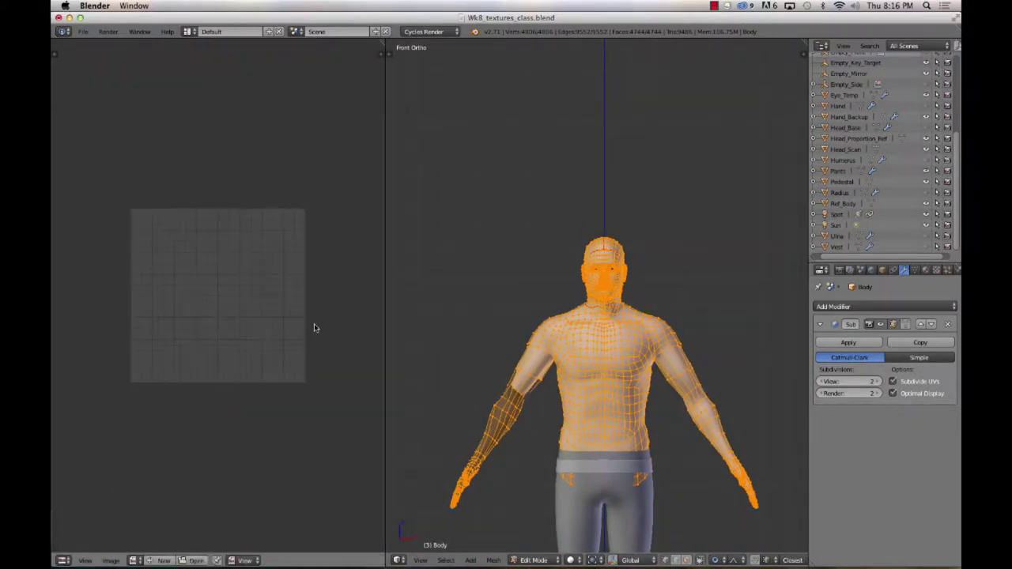
Step: Start a new image named Head_UVs with a width and height of 4096 px
click(162, 562)
click(184, 458)
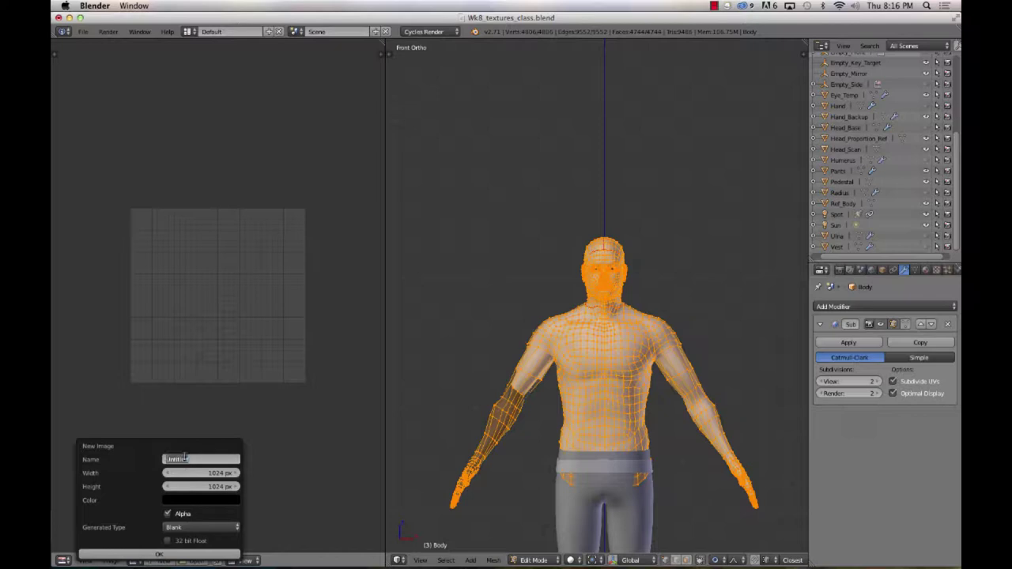
text(UVs)
click(210, 473)
text(4096)
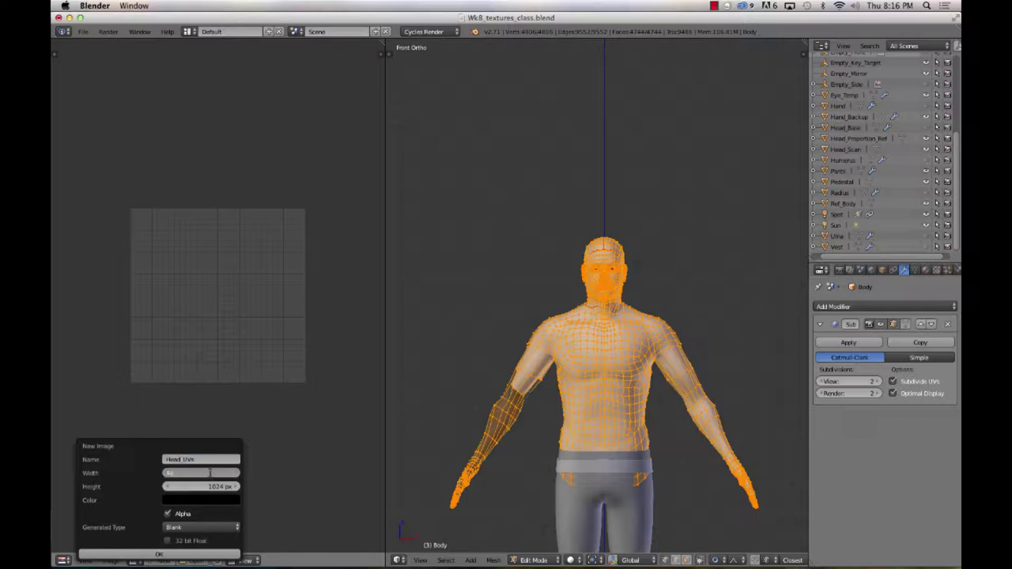
key(Tab)
text(40)
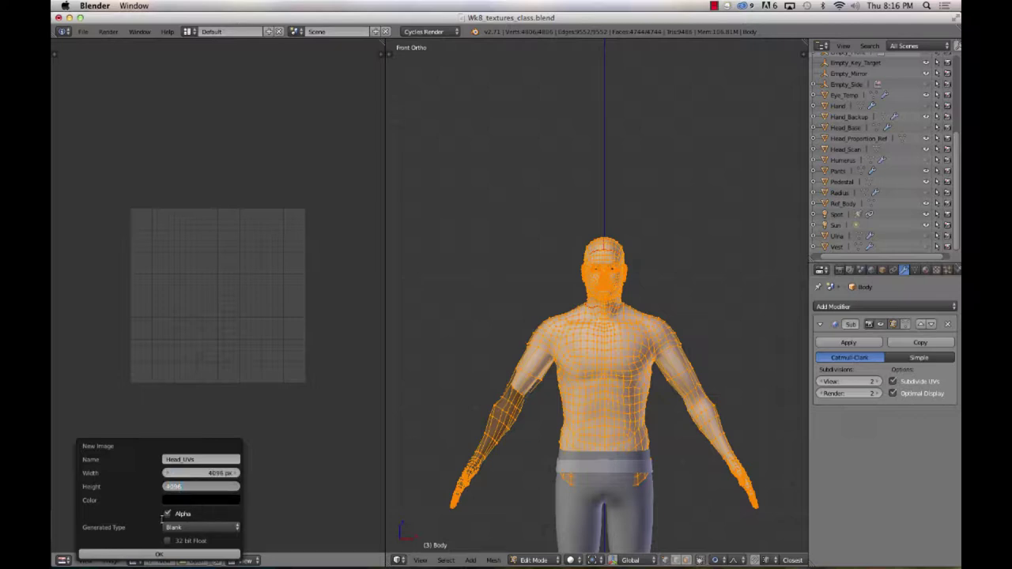
text(96)
key(Return)
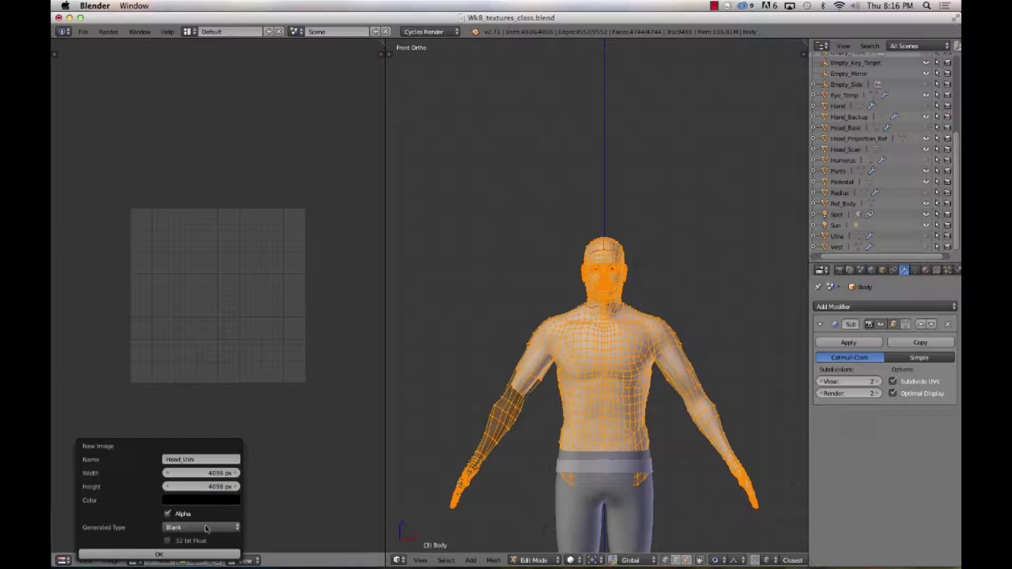
Step: Set the new image's generated type to UV Grid, create it and inspect the checker pattern
click(222, 529)
click(222, 503)
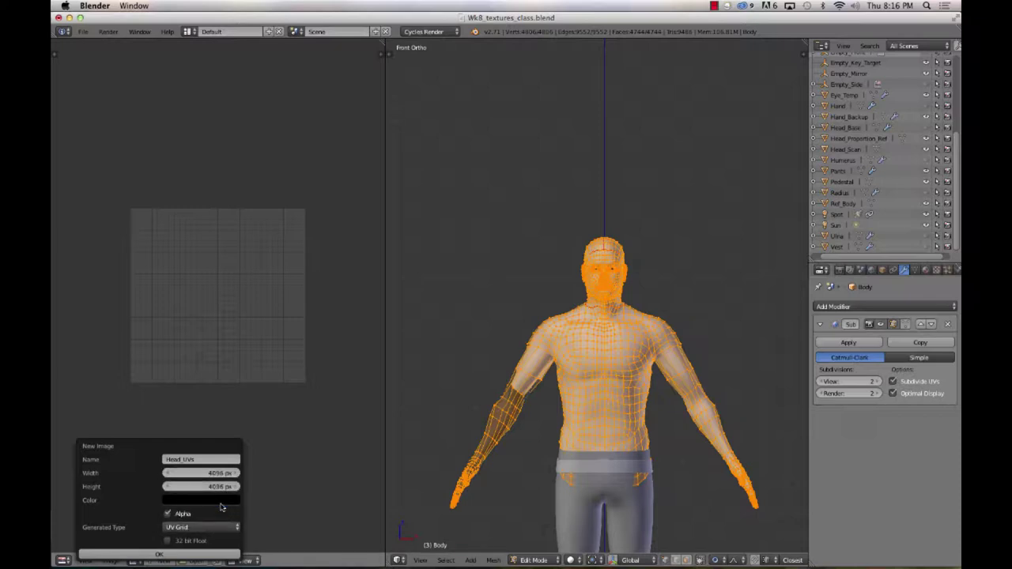
click(142, 555)
scroll(187, 350, down, 3)
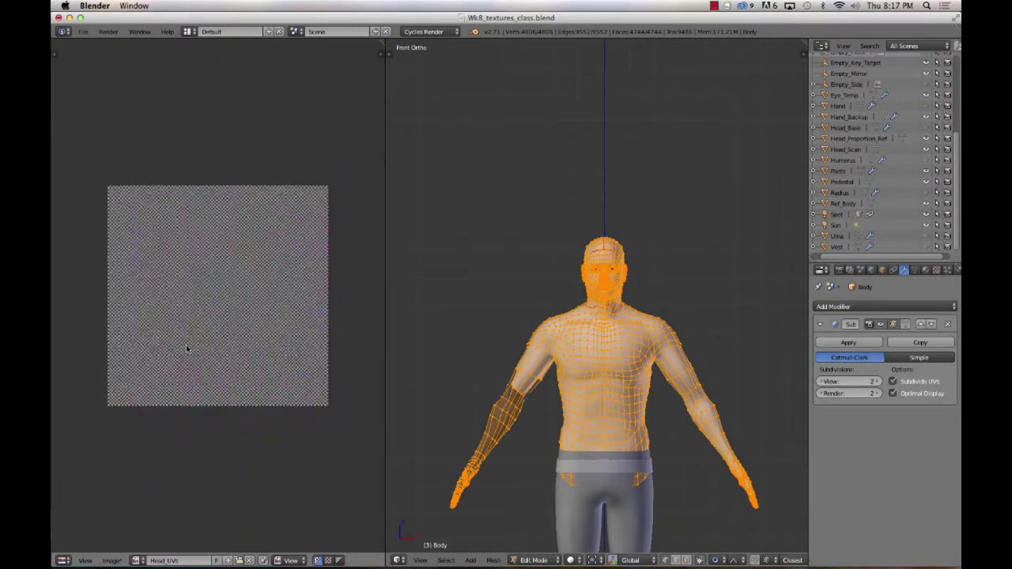
scroll(186, 349, up, 5)
scroll(186, 349, up, 2)
scroll(187, 350, down, 8)
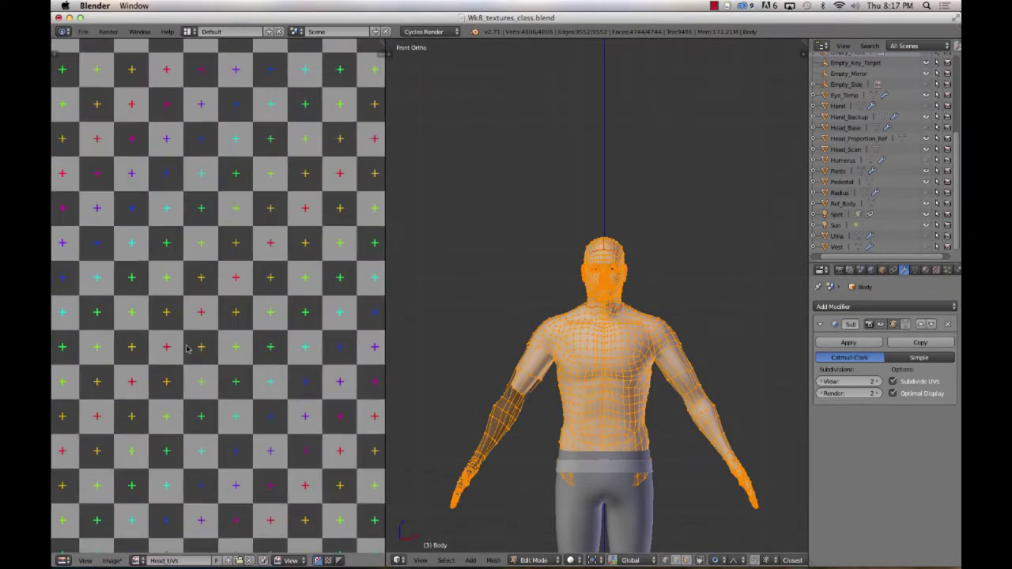
scroll(186, 350, up, 2)
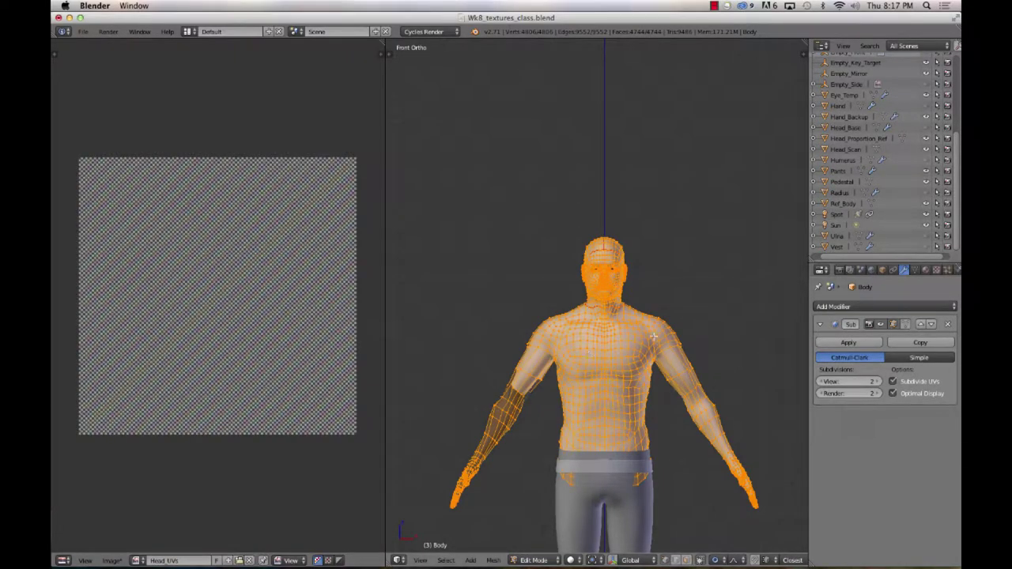
Step: Unwrap the selected body mesh and select only the large torso and arms island in the UV layout
key(u)
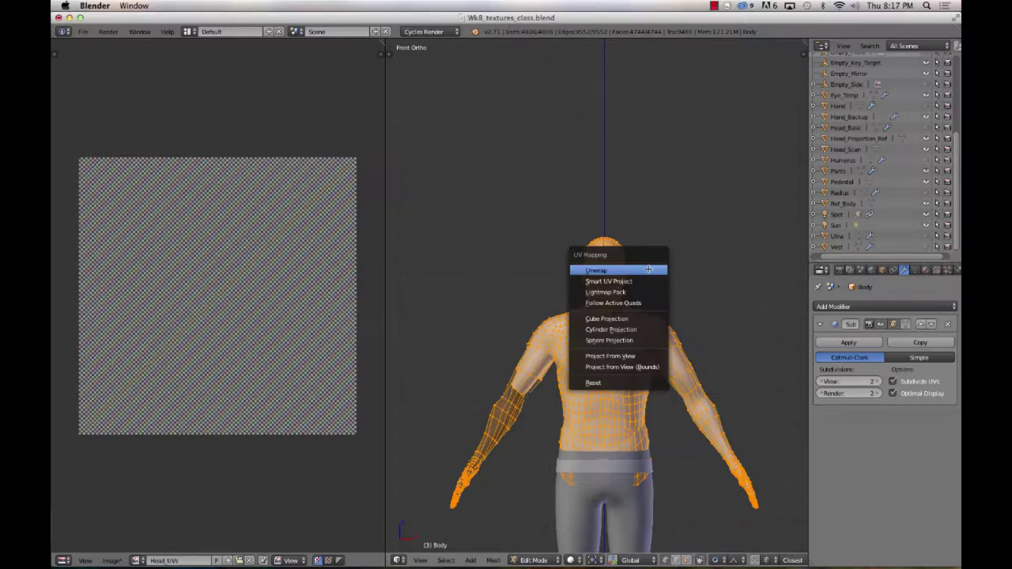
click(648, 269)
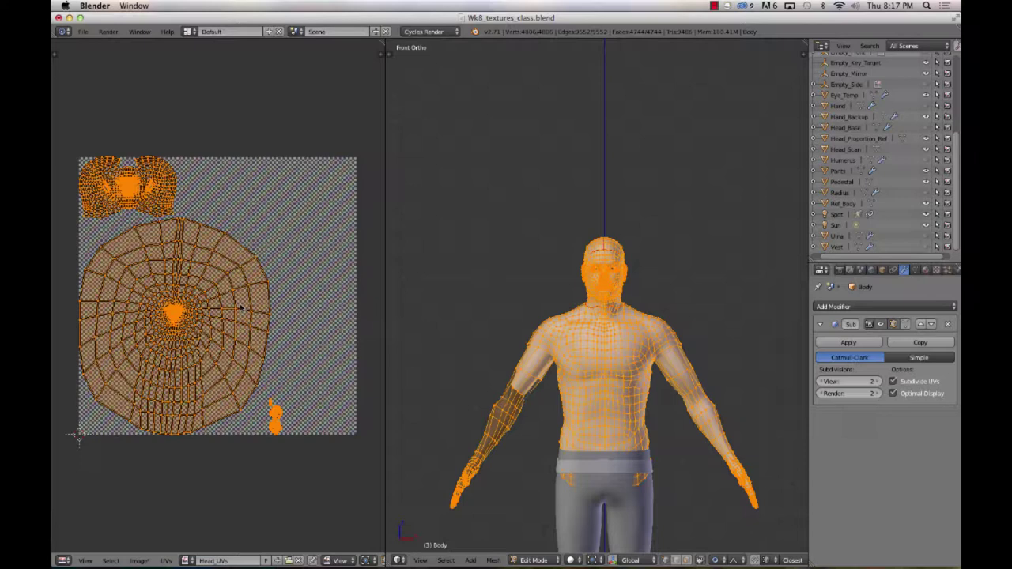
key(a)
key(l)
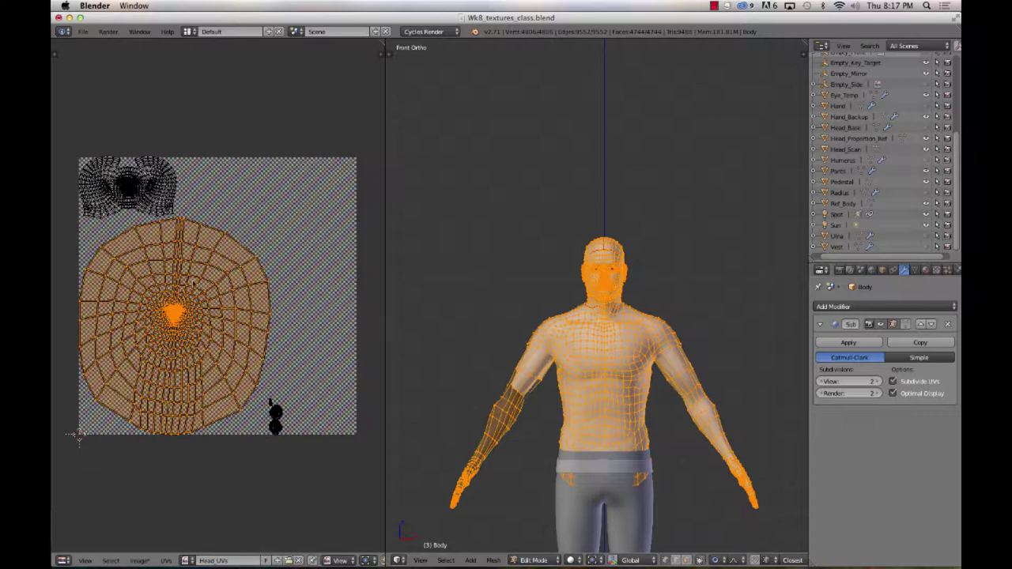
key(a)
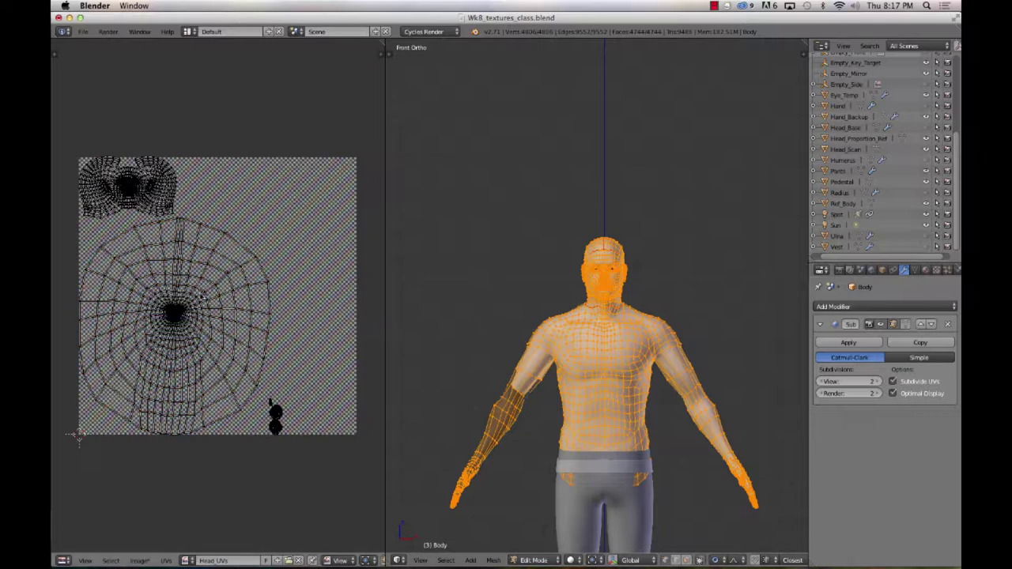
key(l)
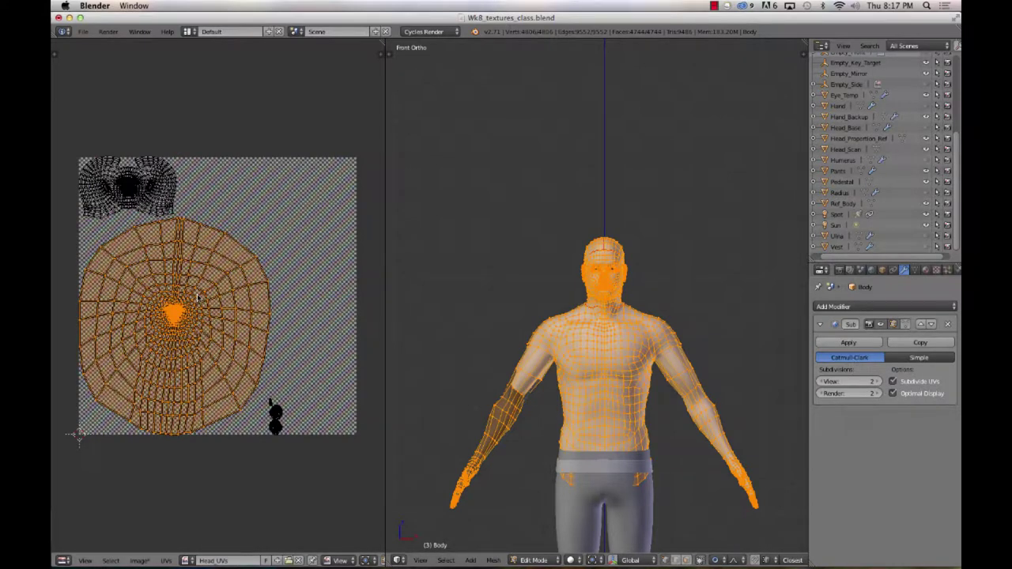
Step: Weld all UV vertices of the selected large island together into a single point
key(w)
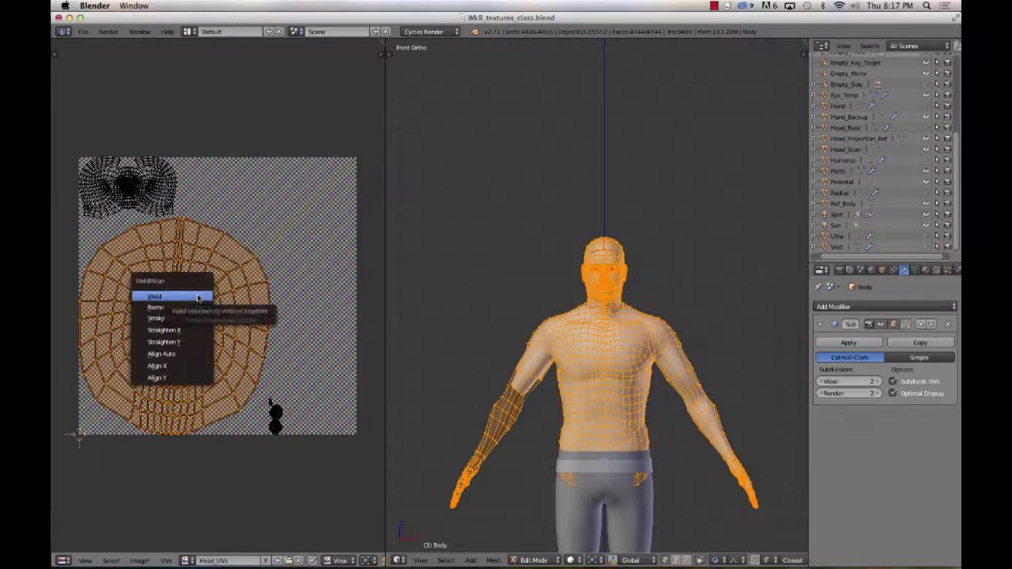
click(198, 297)
scroll(177, 325, up, 5)
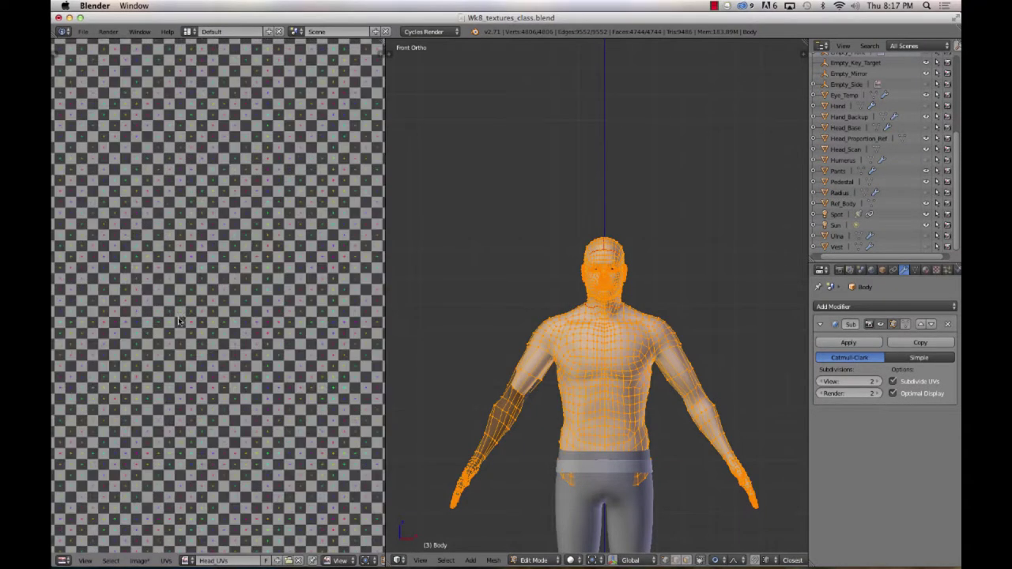
scroll(174, 332, down, 5)
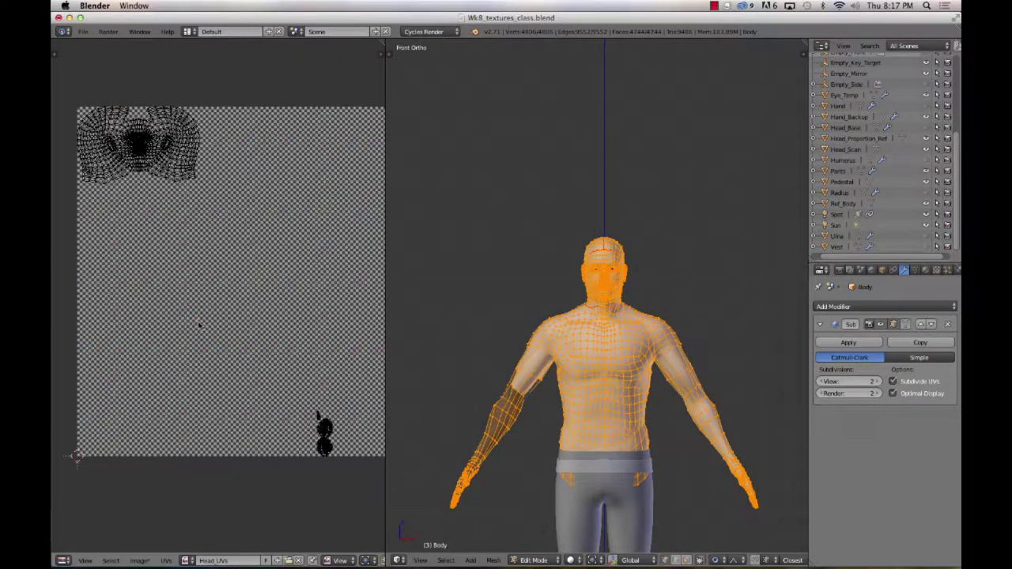
Step: Disable proportional editing in the UV editor and move the welded point to the lower-left corner of the image
key(g)
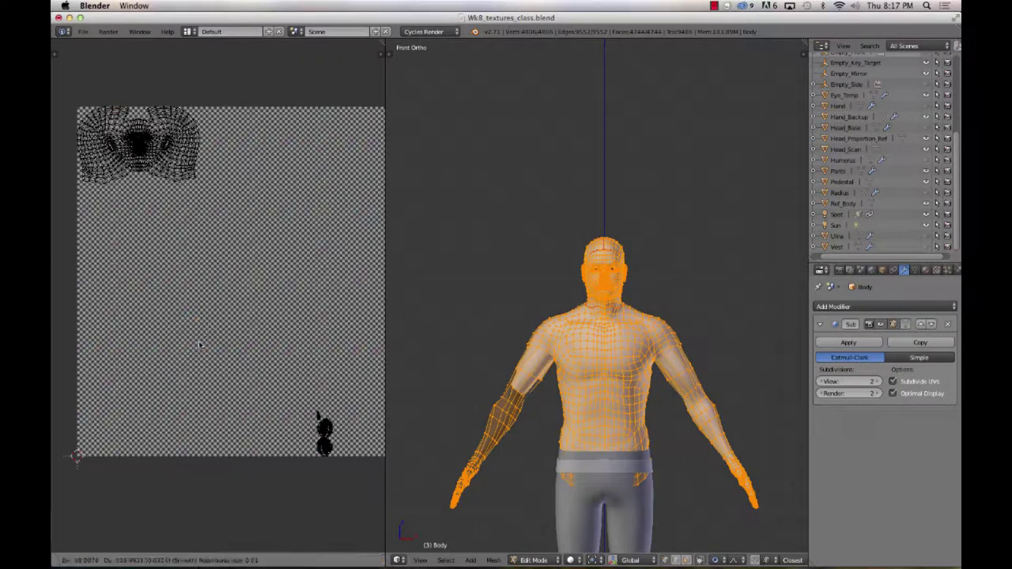
click(187, 345)
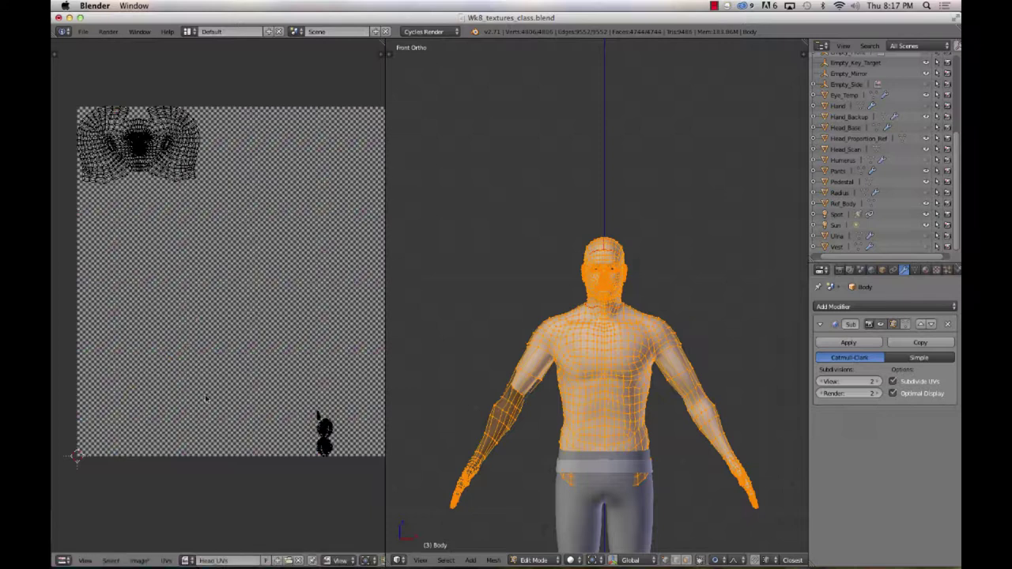
ctrl+scroll(340, 560, down, 5)
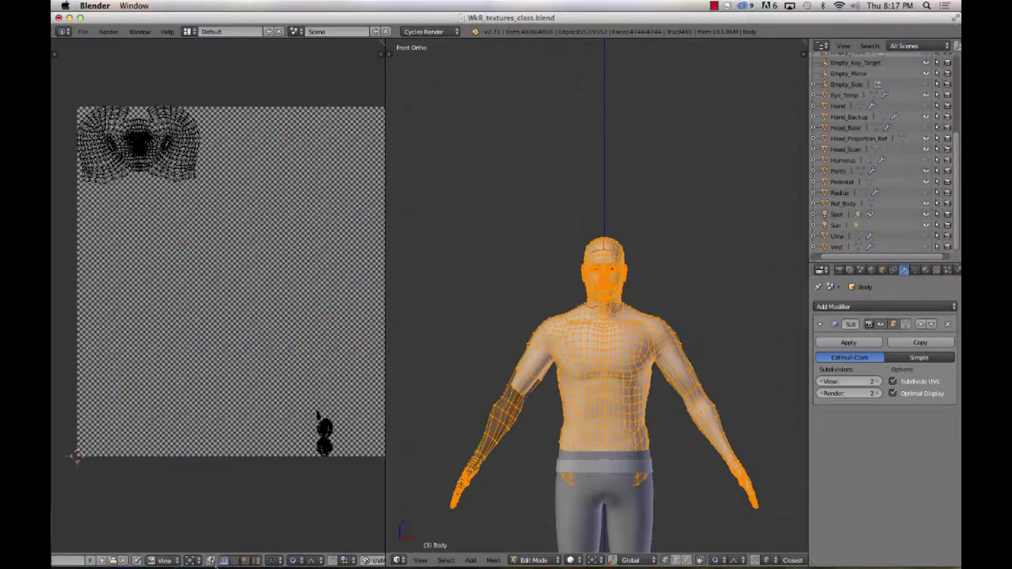
click(294, 561)
click(313, 547)
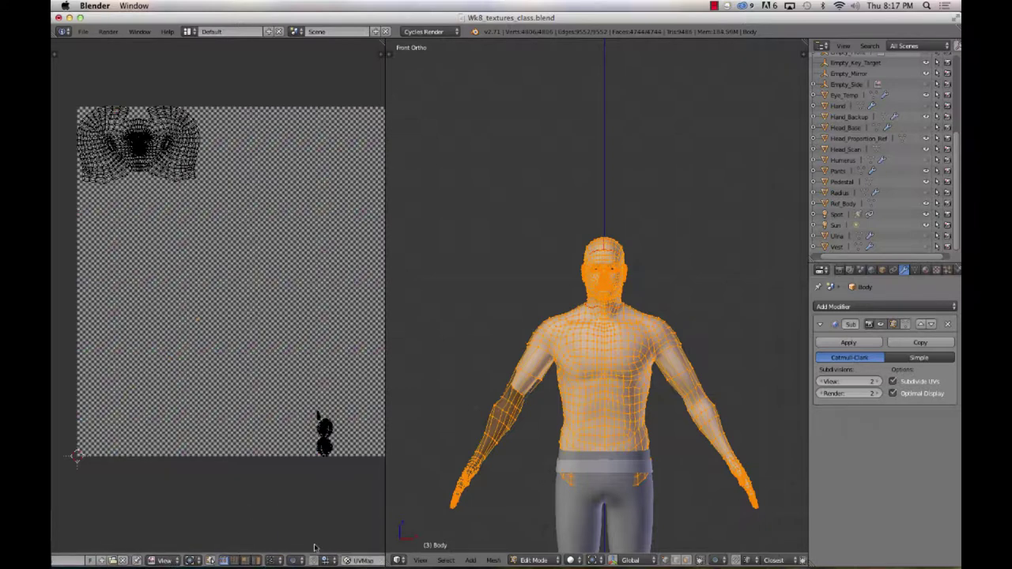
key(g)
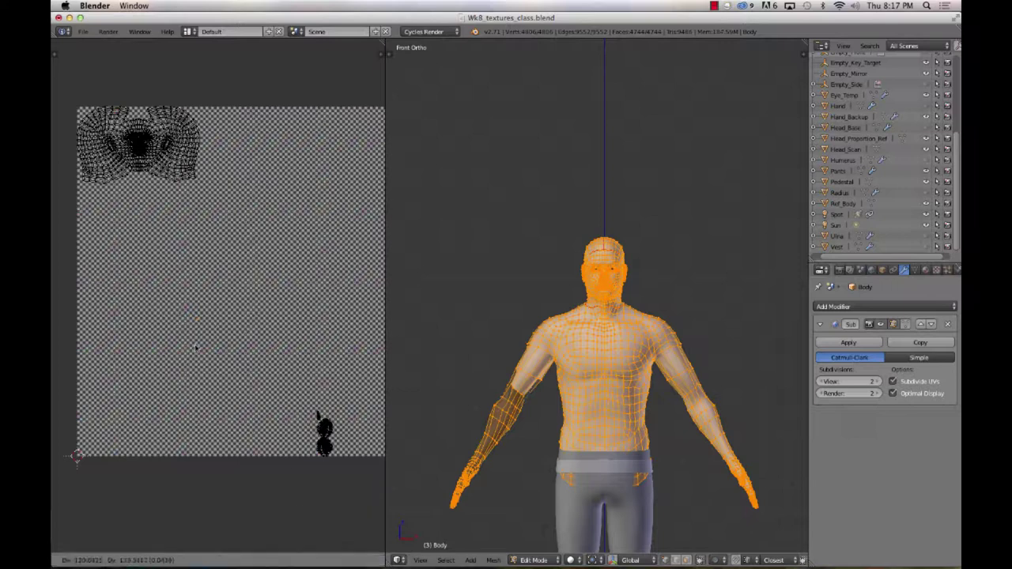
click(94, 461)
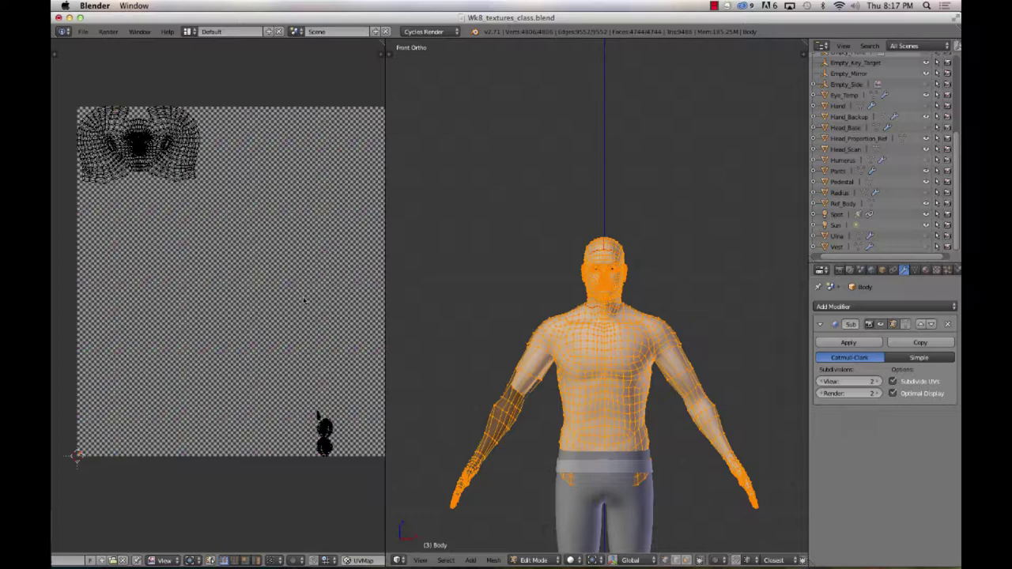
scroll(304, 300, down, 1)
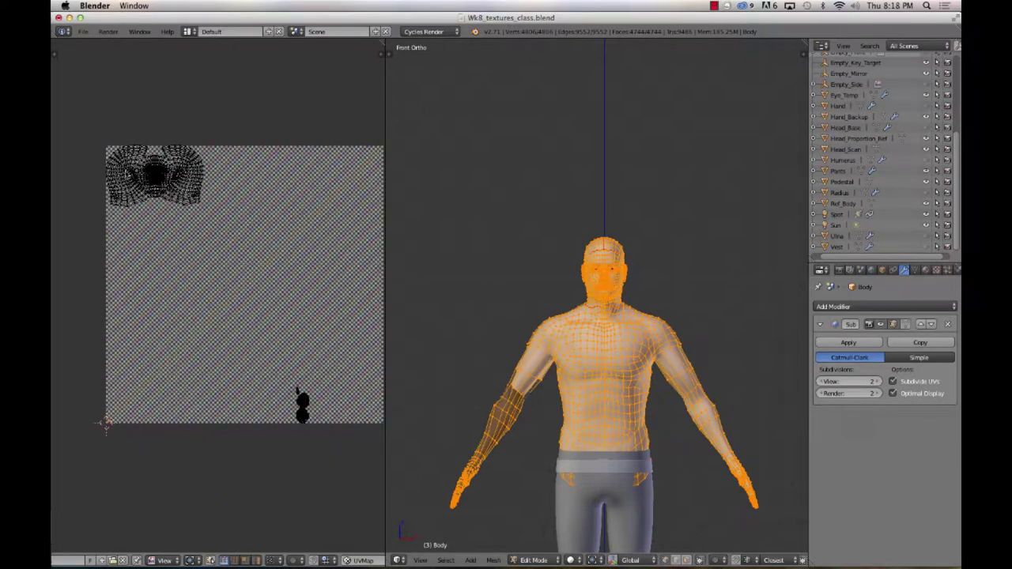
Step: Select all UVs and average the scale of the islands
key(a)
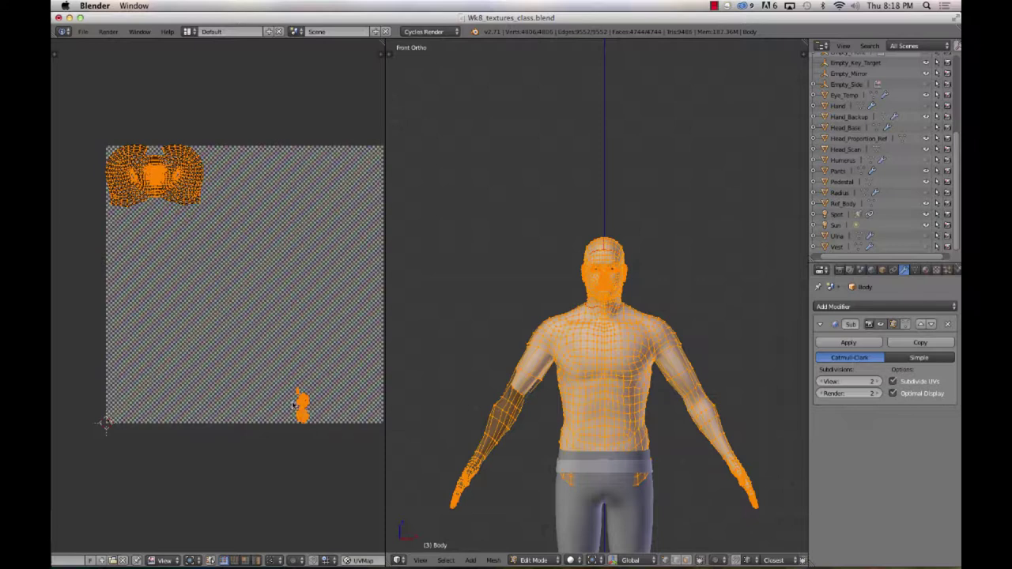
middle_drag(99, 547, 281, 552)
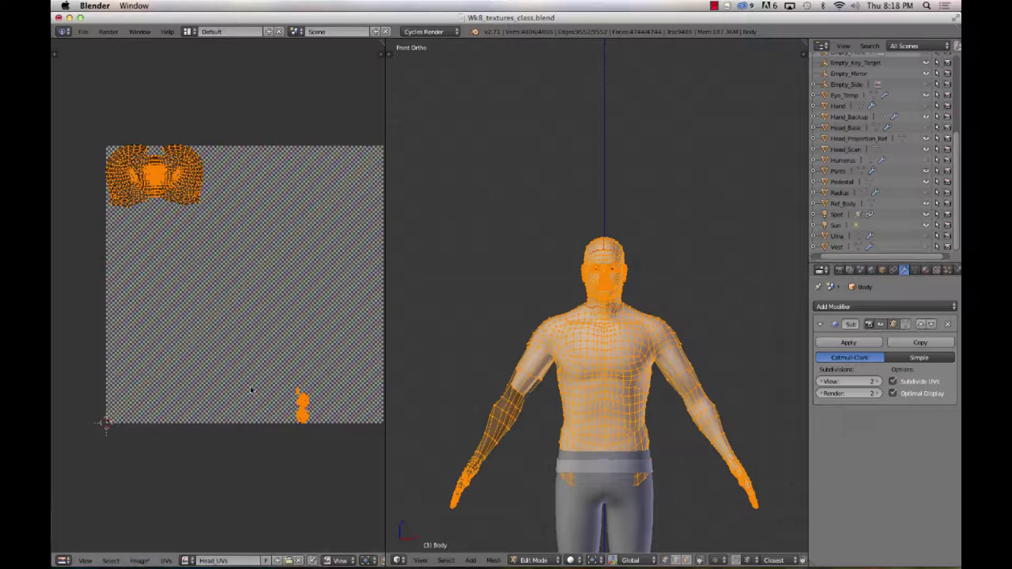
click(166, 561)
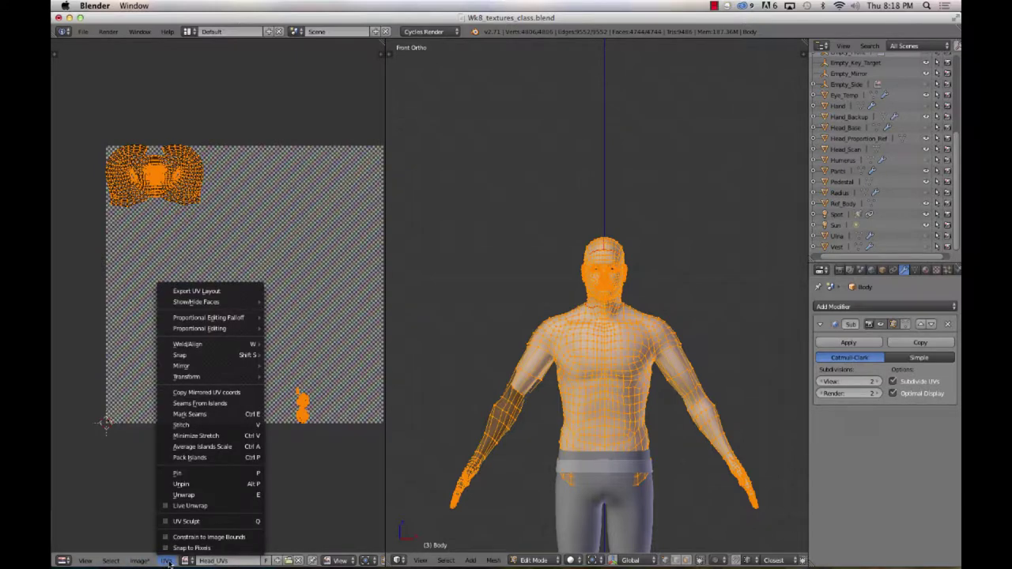
click(229, 447)
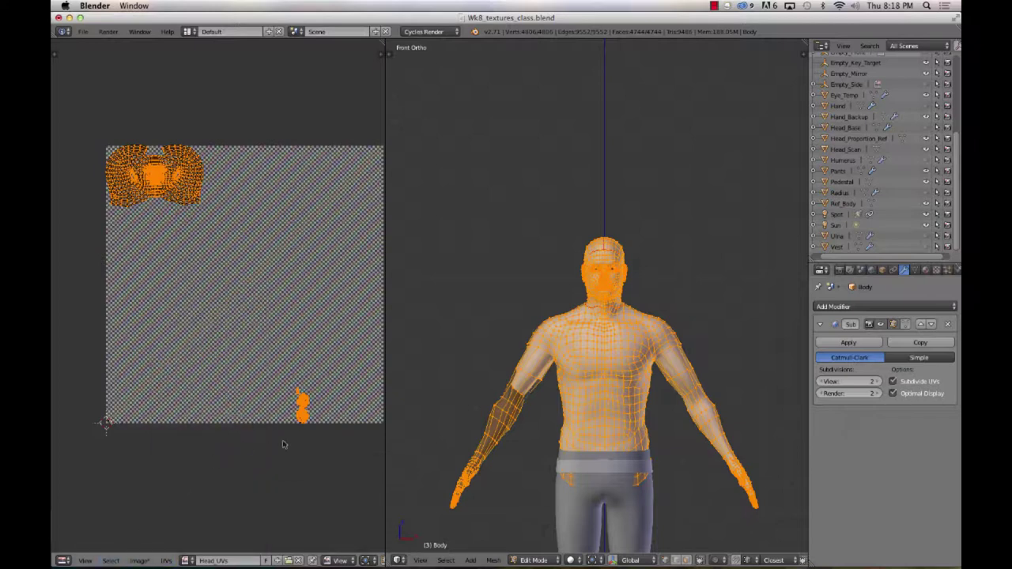
Step: Pack the selected UV islands within the Head_UVs image and examine the resulting head layout
click(168, 561)
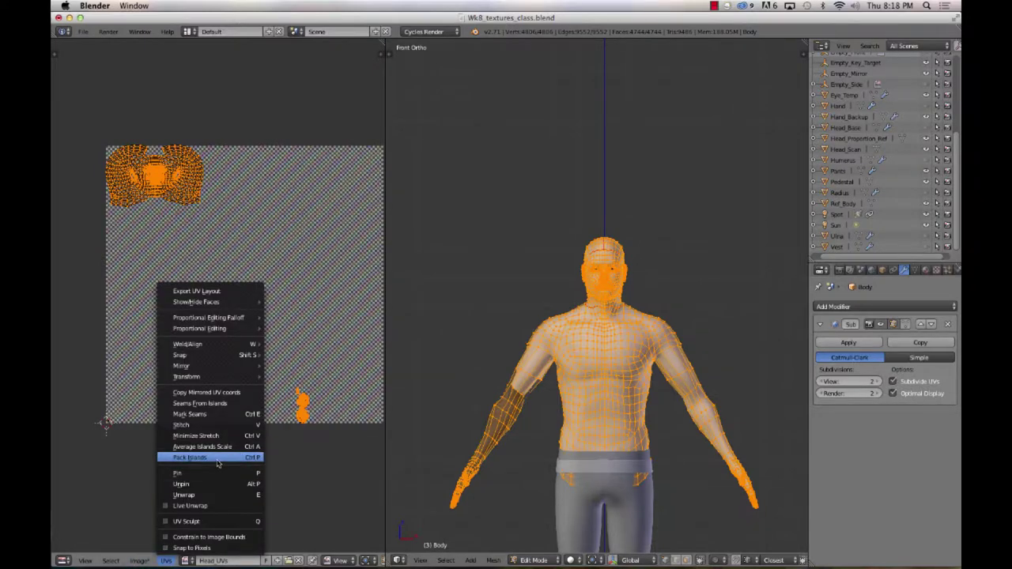
click(218, 464)
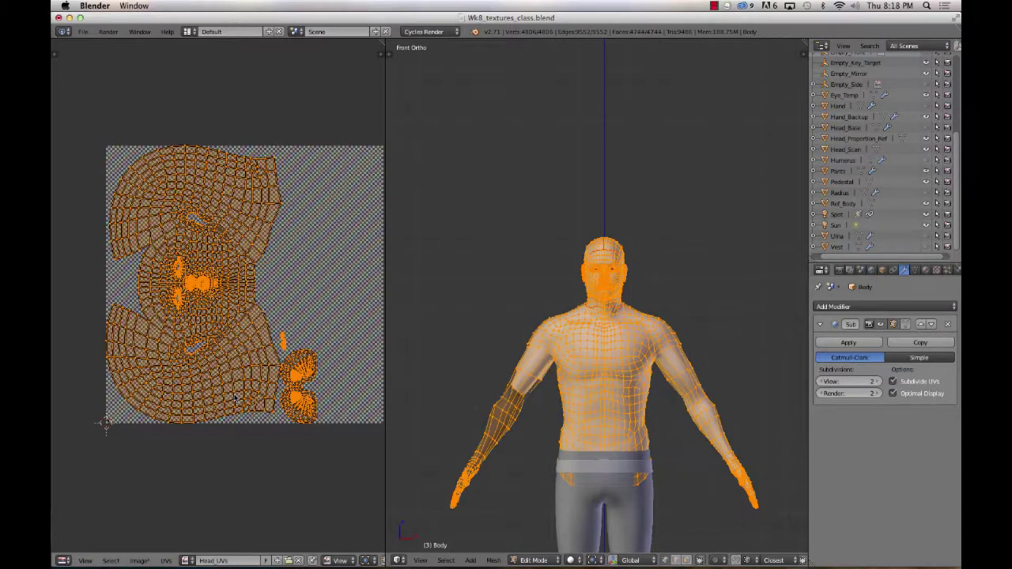
scroll(235, 399, down, 2)
scroll(235, 398, up, 3)
scroll(239, 398, down, 1)
scroll(260, 304, up, 1)
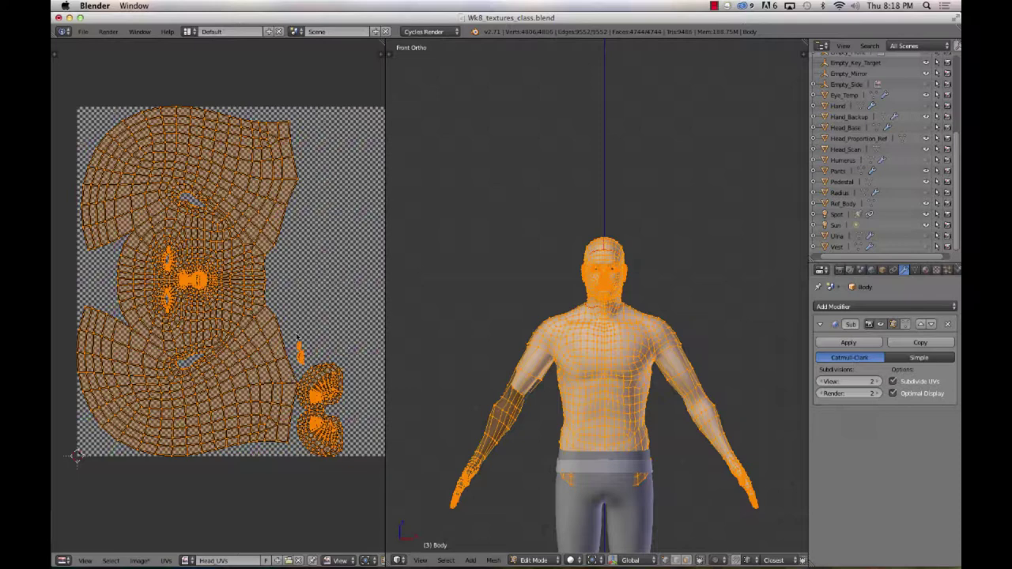
Step: Widen the UV editor, switch the 3D viewport to Texture shading and frame the character's head
drag(386, 282, 462, 283)
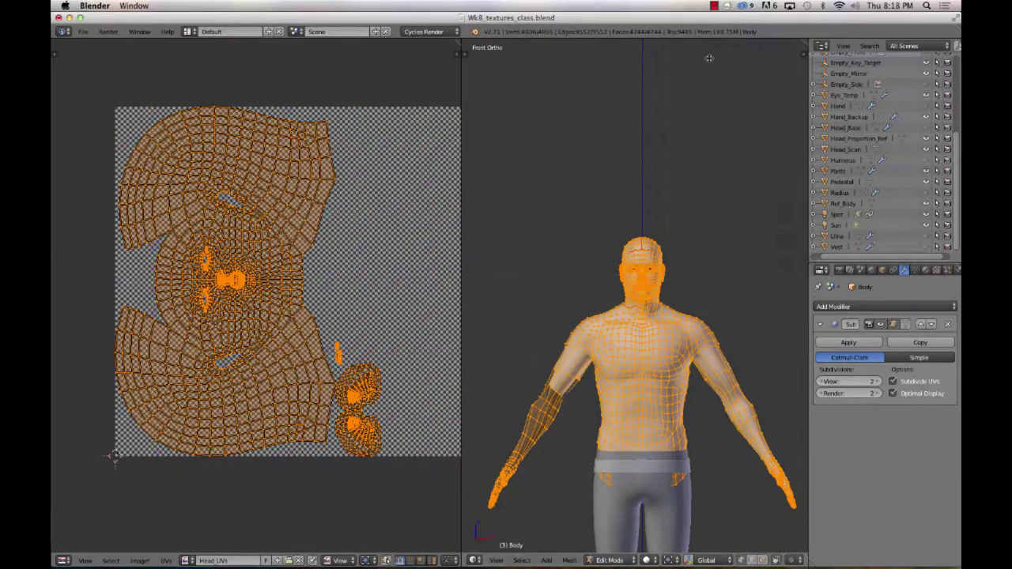
click(648, 560)
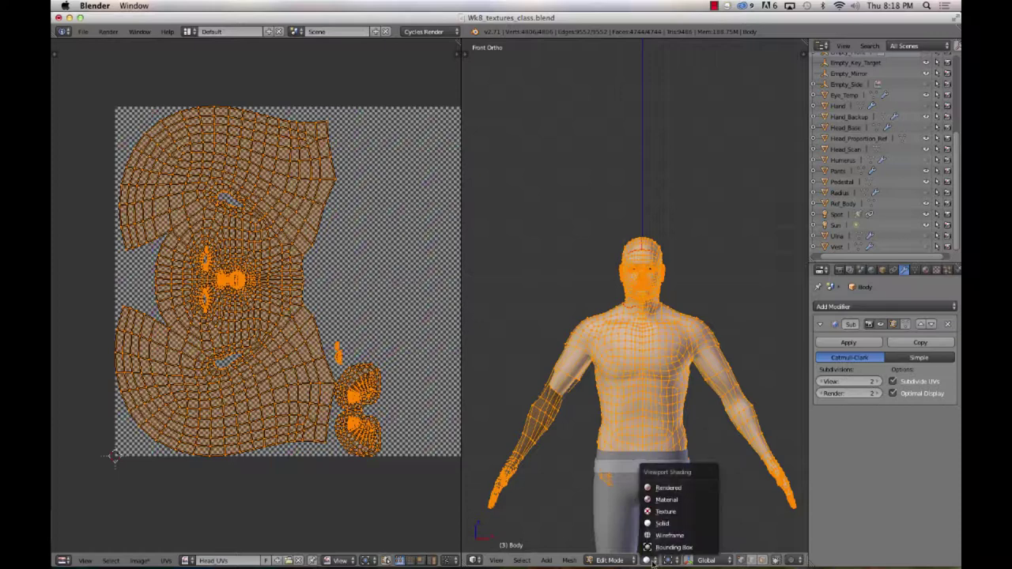
click(680, 512)
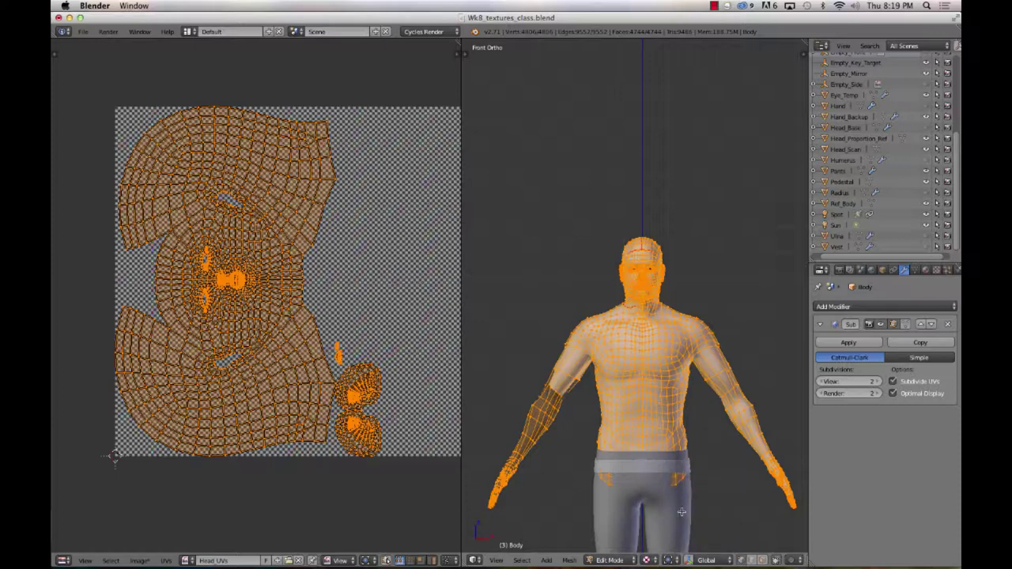
scroll(664, 427, up, 8)
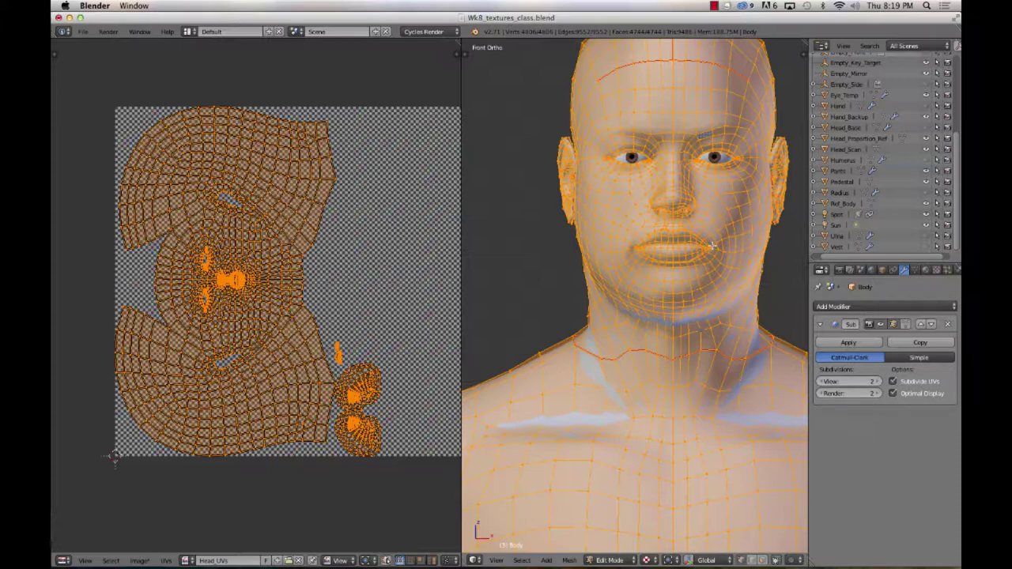
Step: Leave Edit Mode and remove every existing material slot from the Body object
click(927, 271)
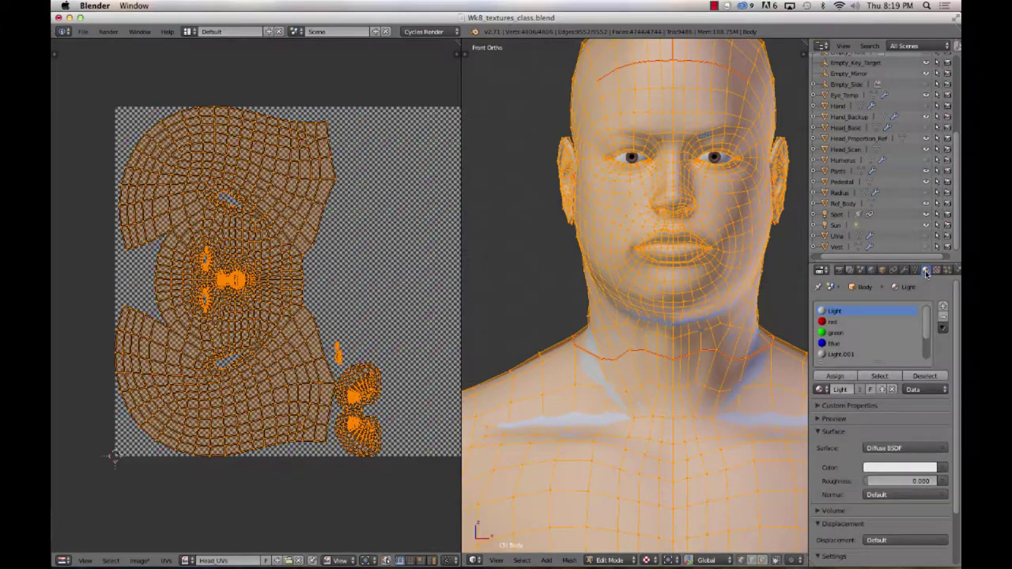
click(943, 316)
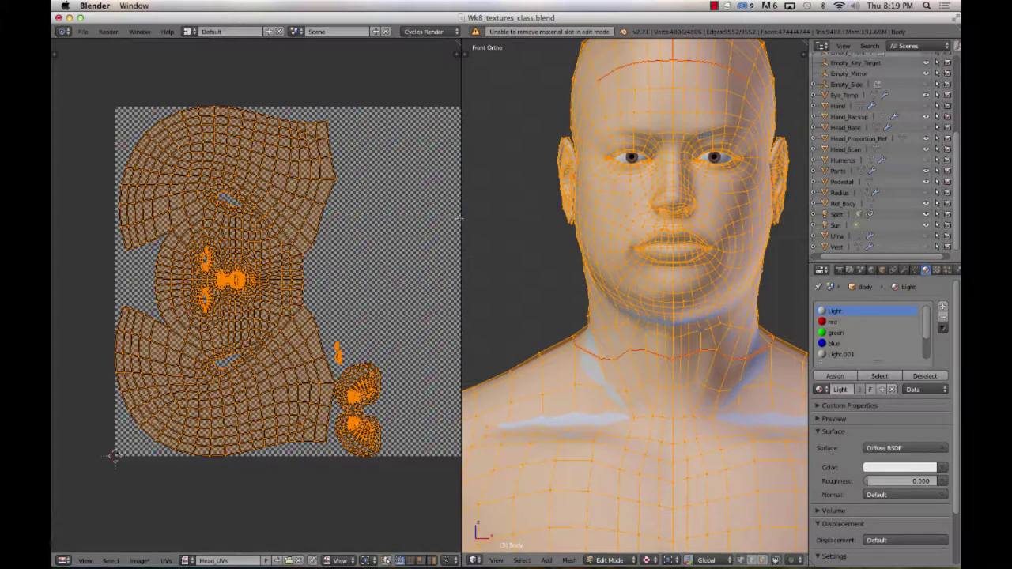
key(Tab)
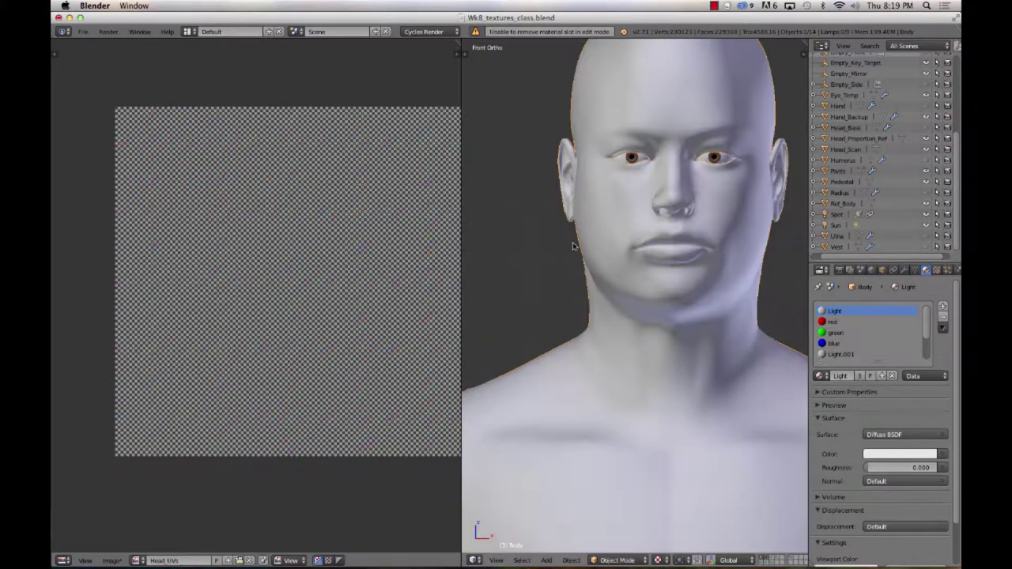
click(942, 317)
click(942, 316)
click(942, 317)
click(942, 316)
click(942, 316)
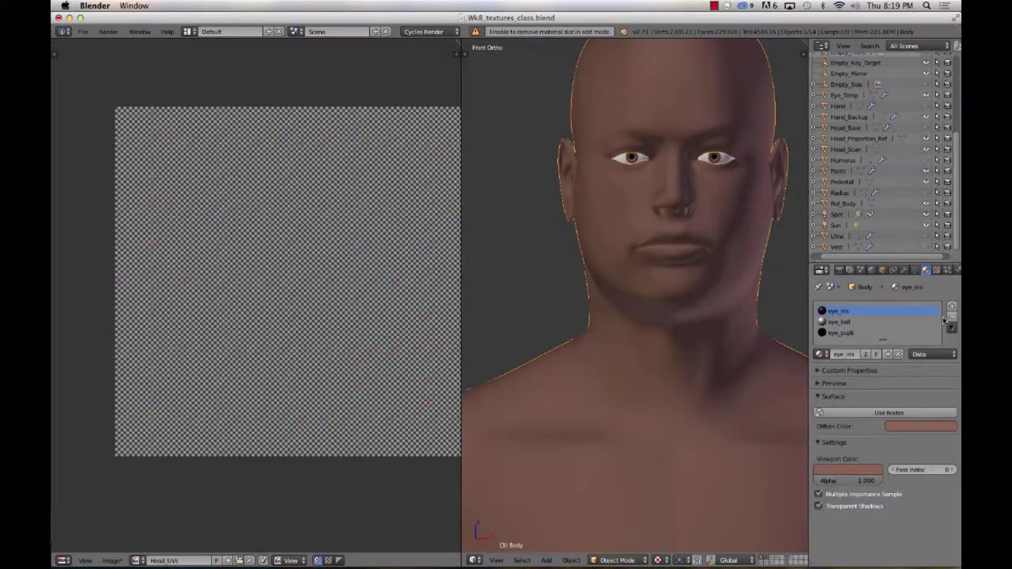
click(952, 317)
click(952, 317)
click(952, 317)
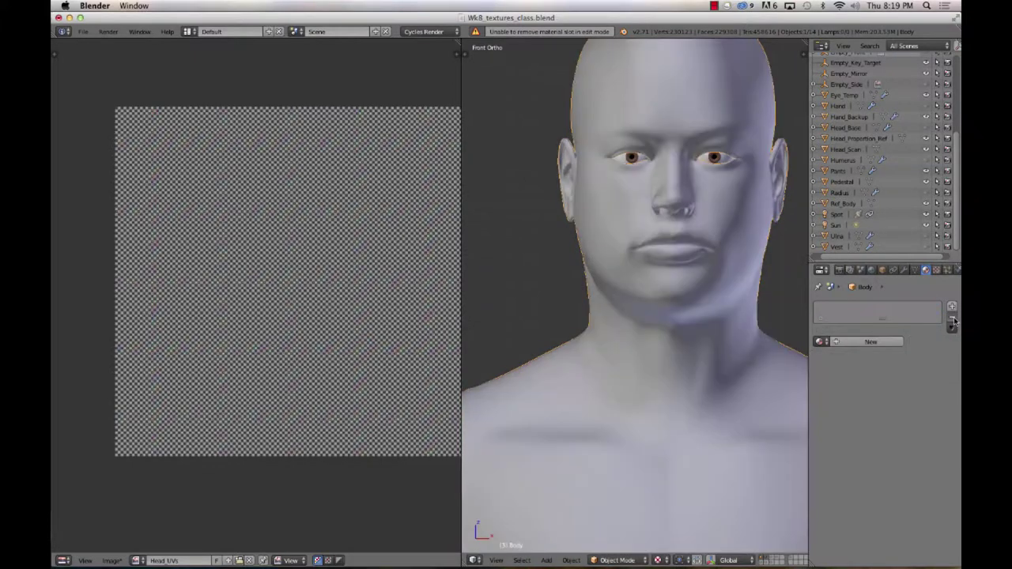
Step: Create a new material on the Body object and name it Skin_Face
click(863, 342)
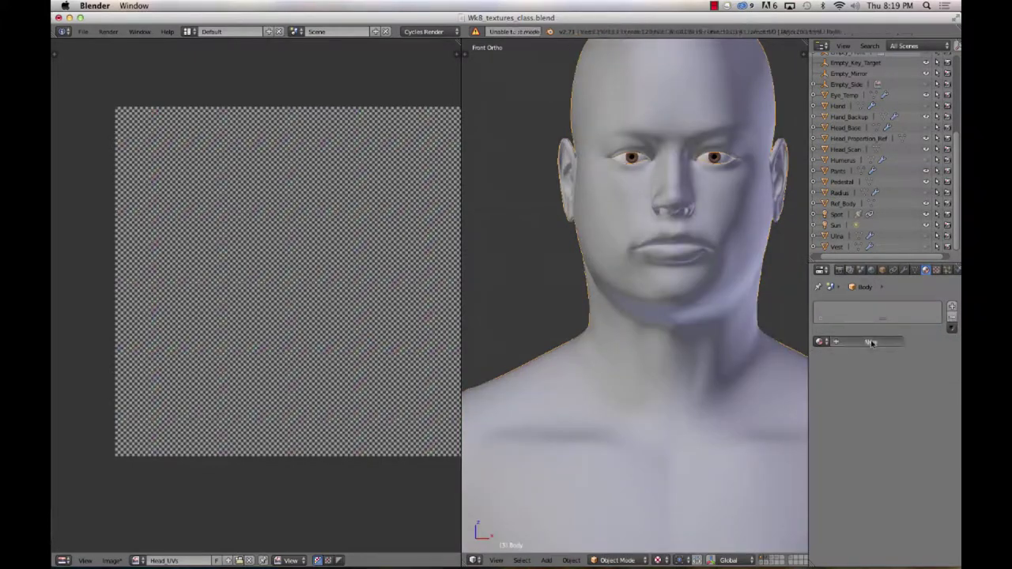
click(854, 341)
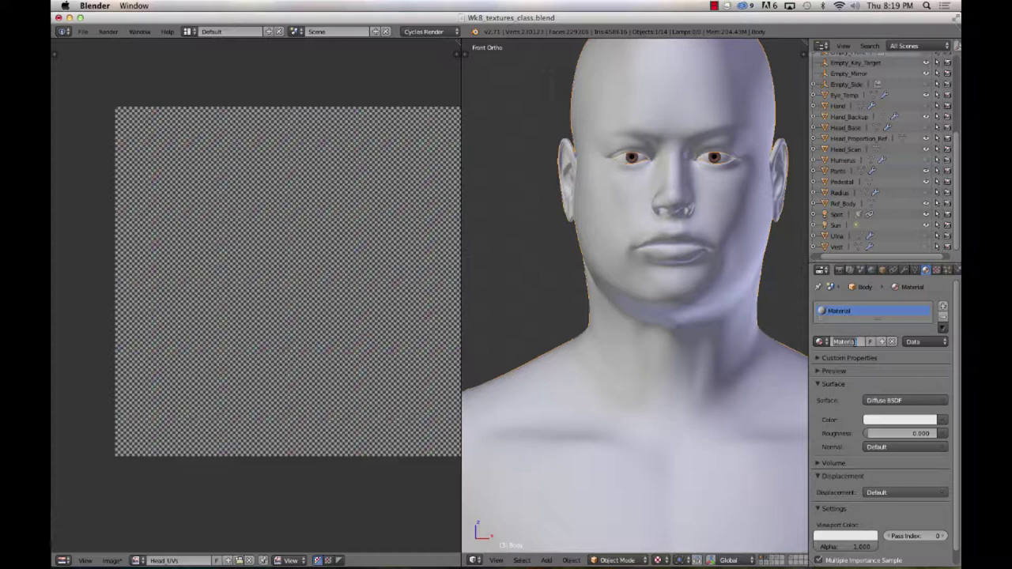
text(Skin Face)
key(Return)
Step: Assign an Image Texture using the Head_UVs image to the diffuse colour of Skin_Face
click(944, 422)
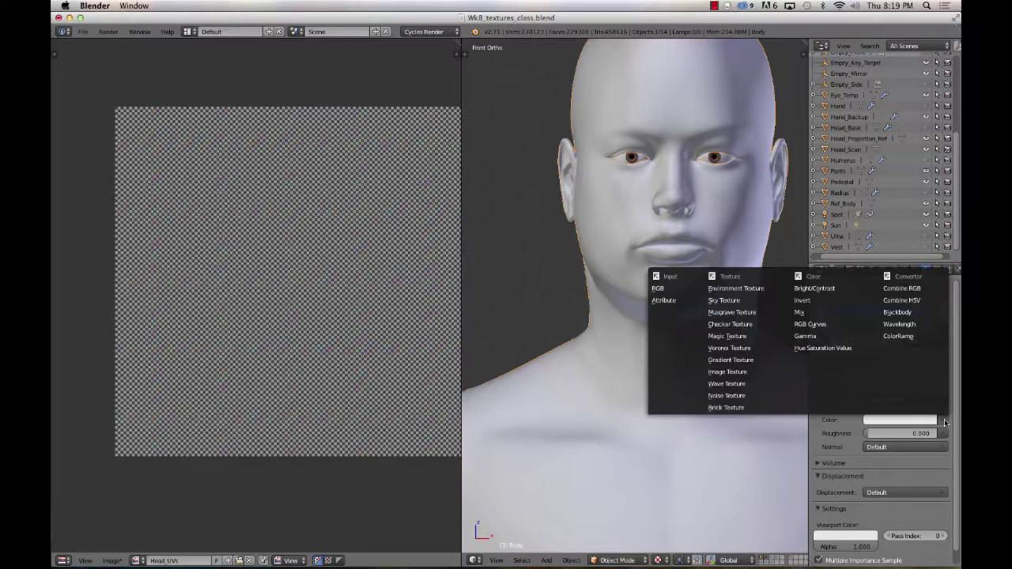
click(763, 372)
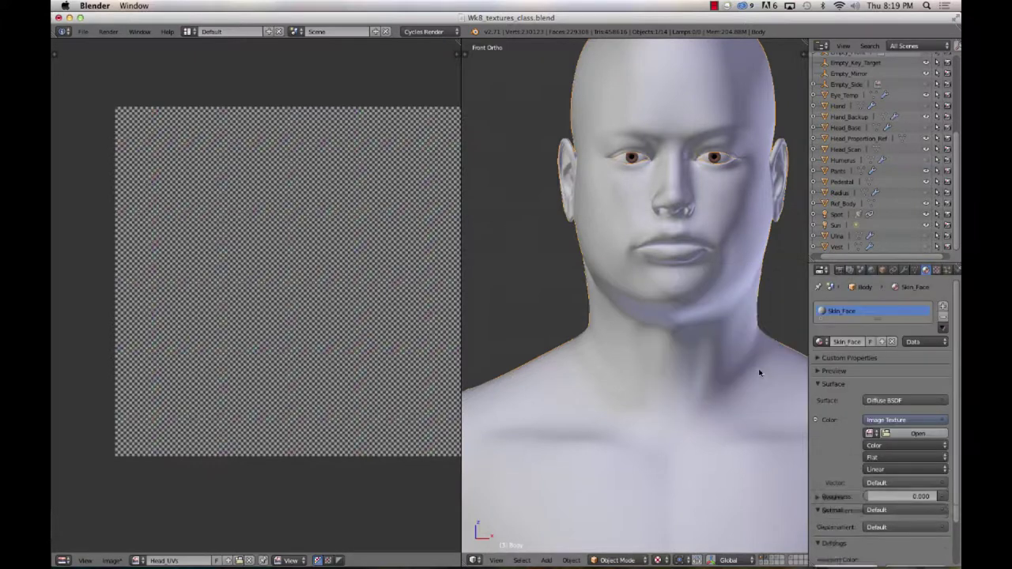
click(871, 434)
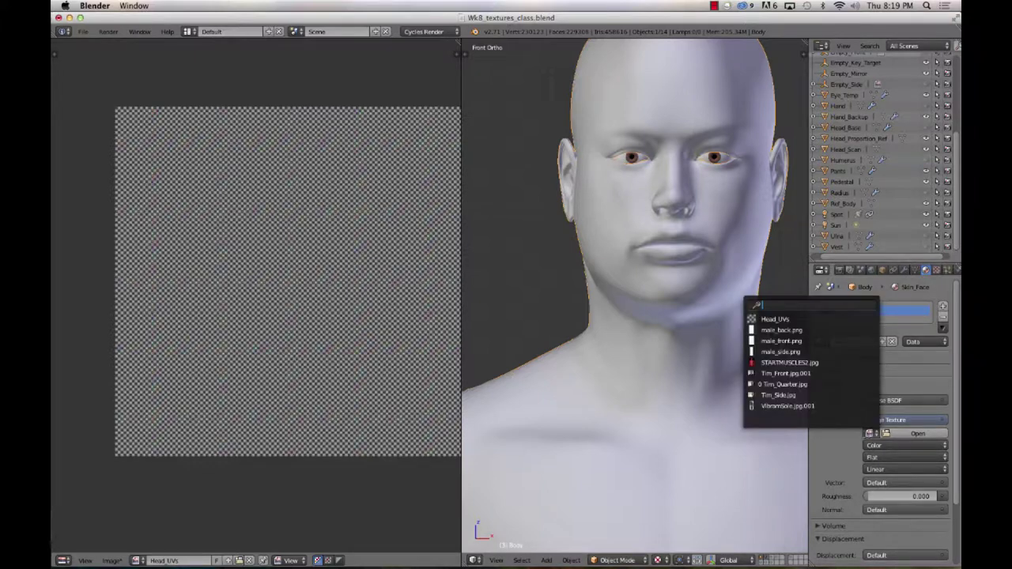
click(854, 319)
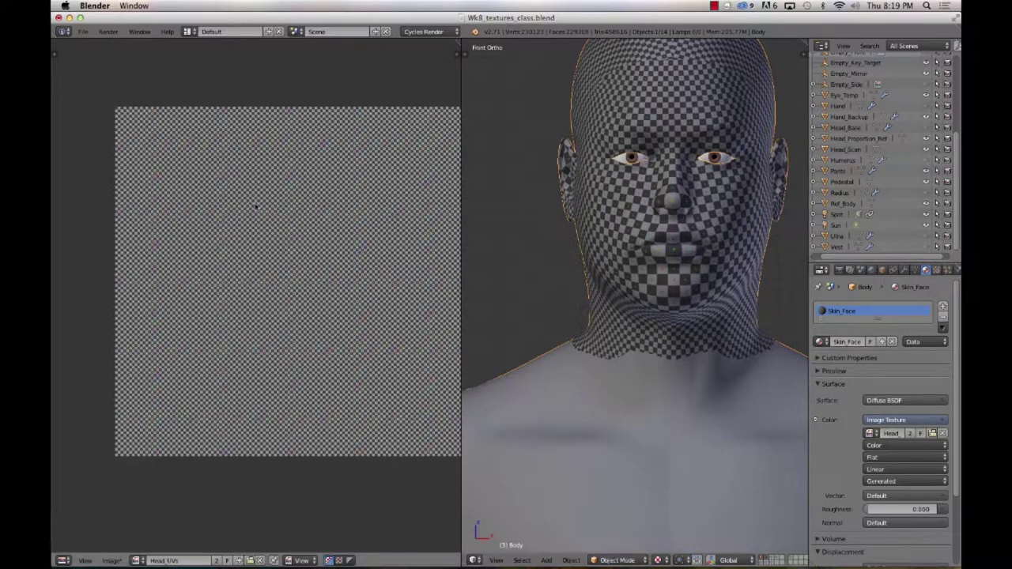
Step: Compare the Head_UVs grid image with its checker squares on the face and side of the head
scroll(271, 253, down, 2)
scroll(252, 310, up, 8)
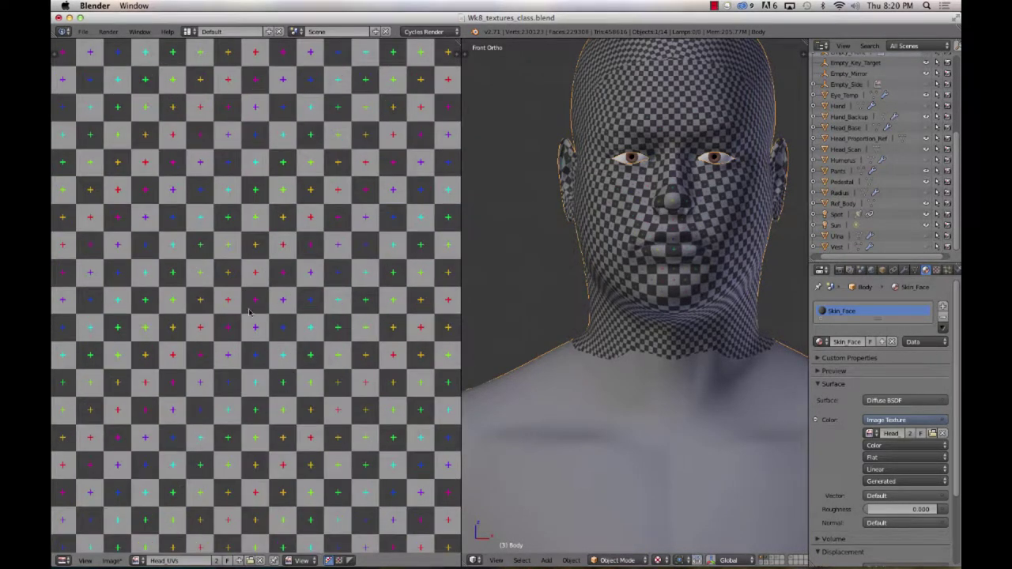
scroll(249, 313, down, 6)
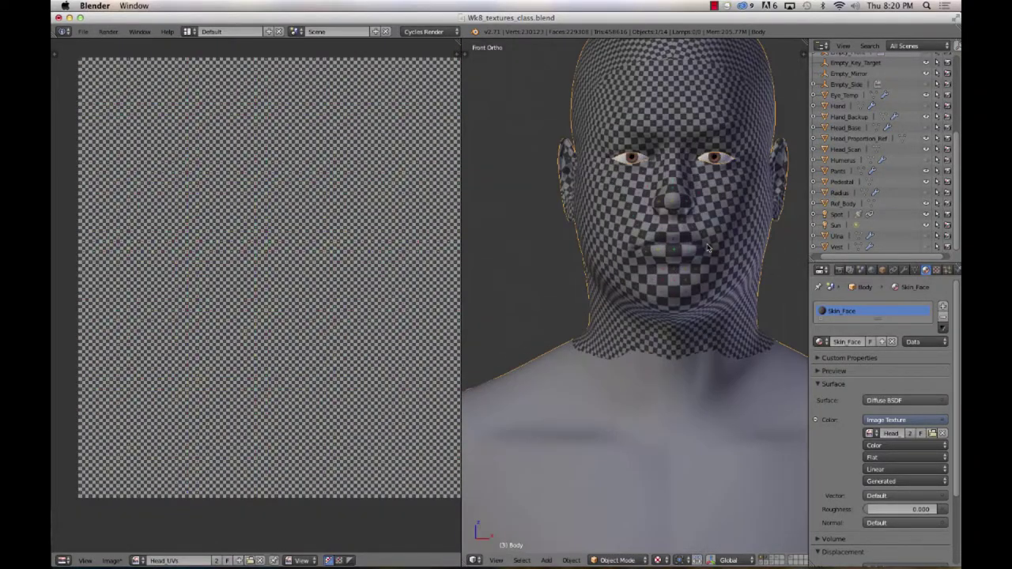
middle_drag(708, 249, 711, 292)
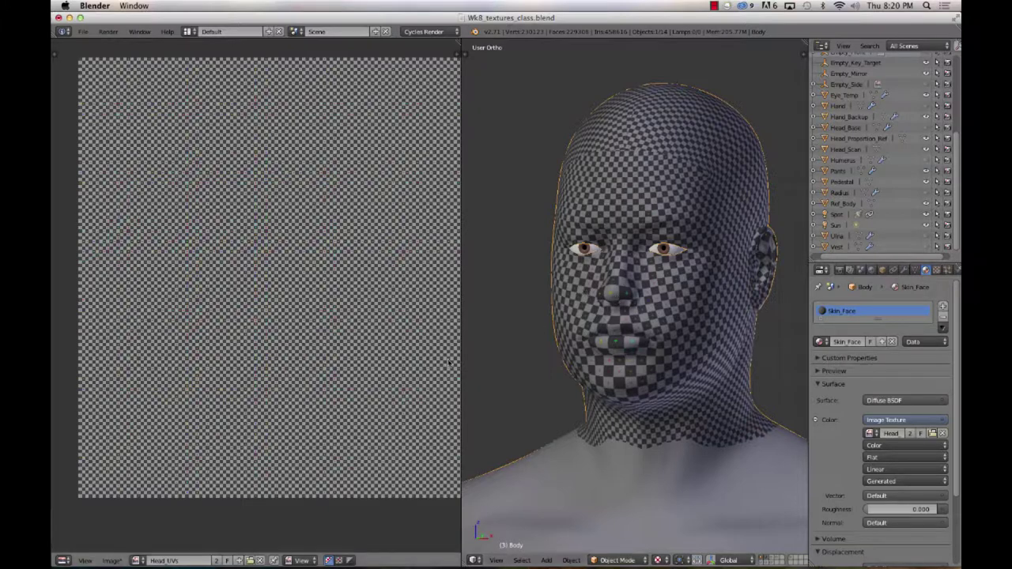
Step: Return to Edit Mode and rotate all UV islands by 90 degrees so the face stands upright
key(Tab)
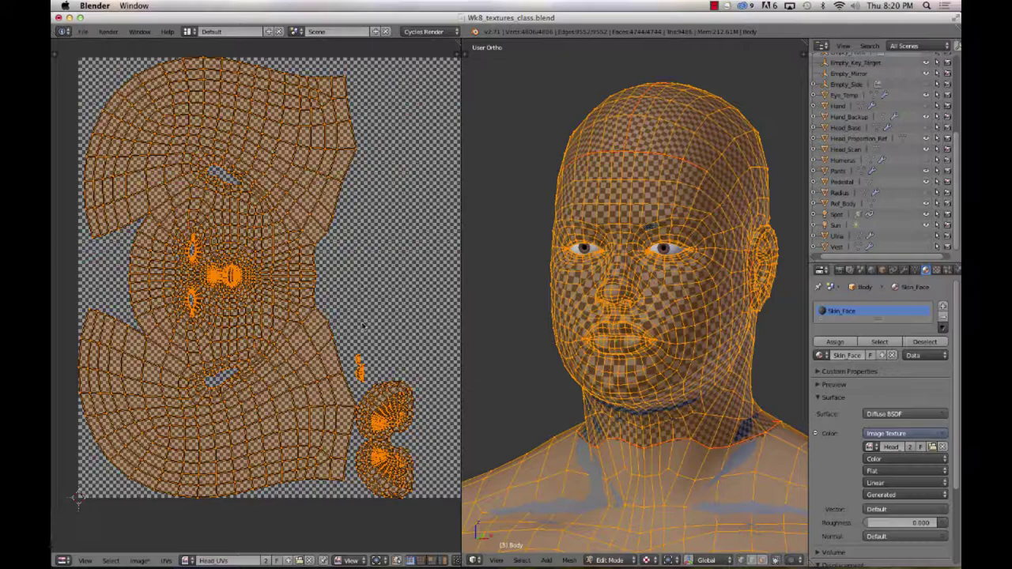
key(g)
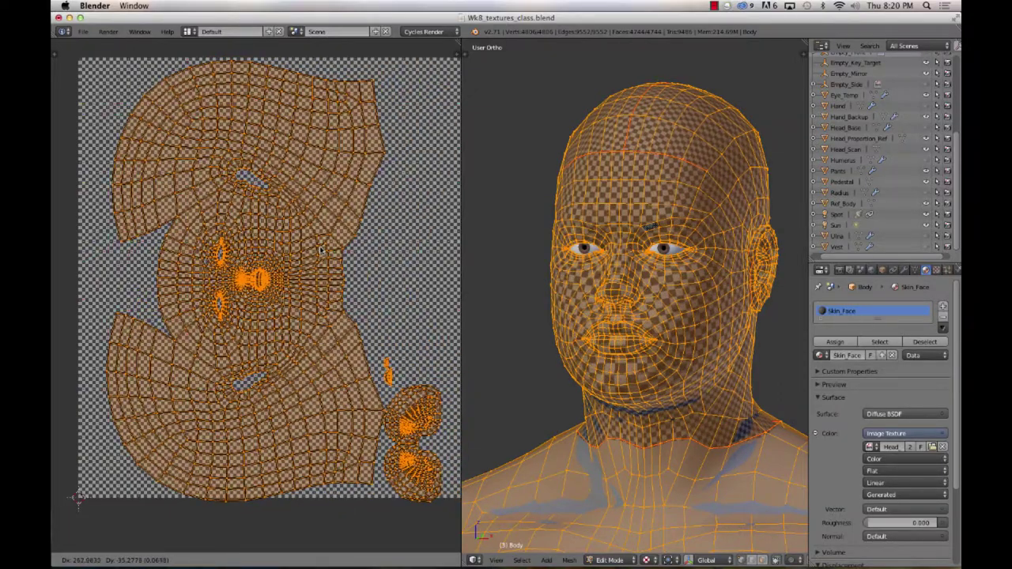
right_click(321, 252)
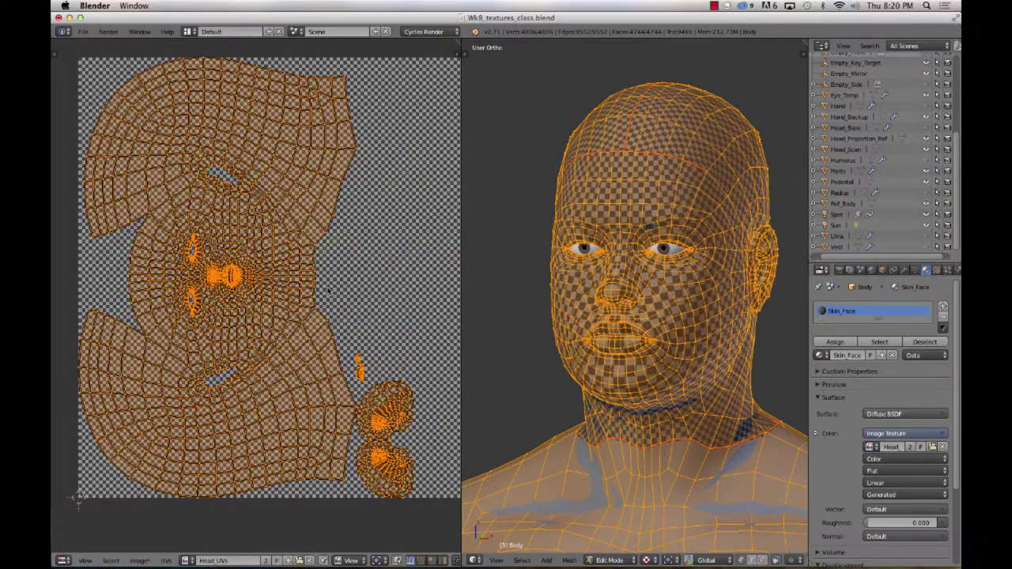
scroll(327, 290, up, 2)
scroll(332, 290, down, 3)
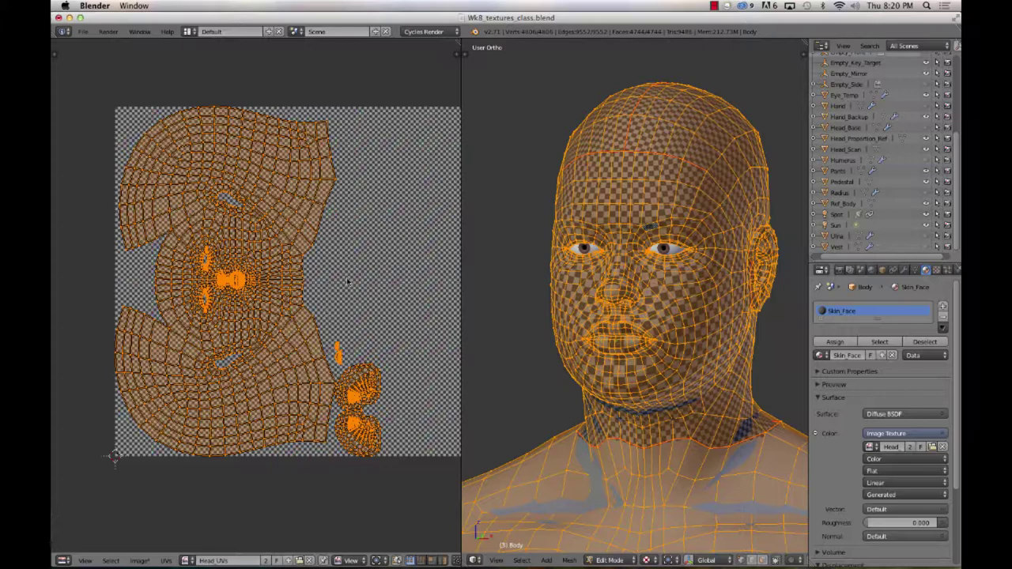
key(r)
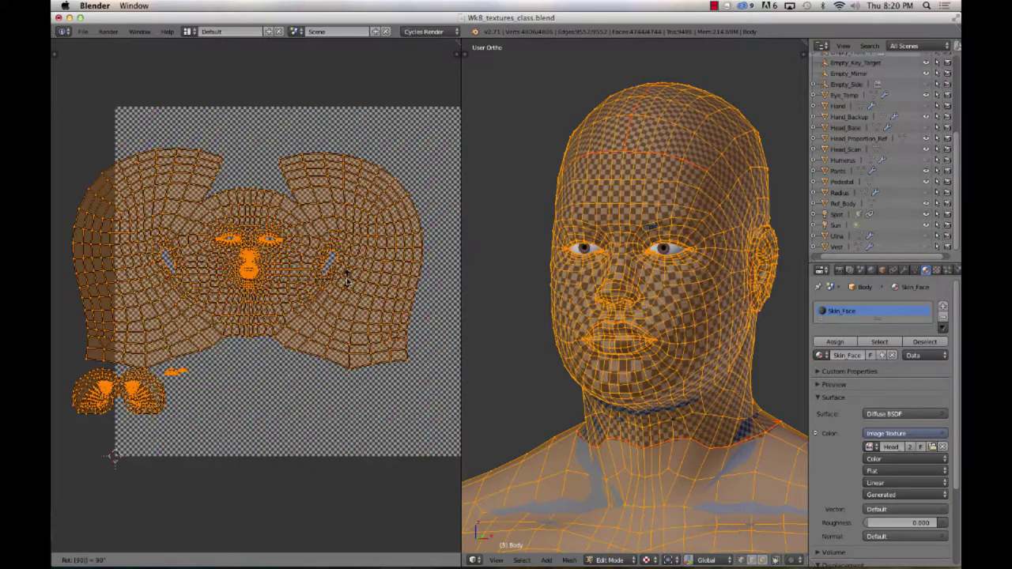
click(348, 283)
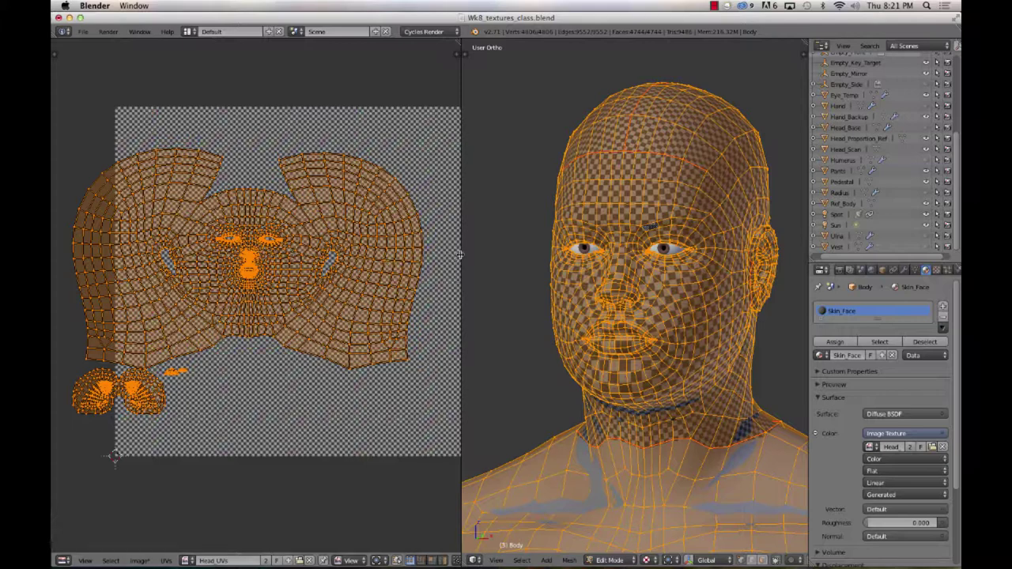
Step: Widen the UV editor and move all UV islands up and across to fit inside the image's upper part
drag(462, 255, 507, 255)
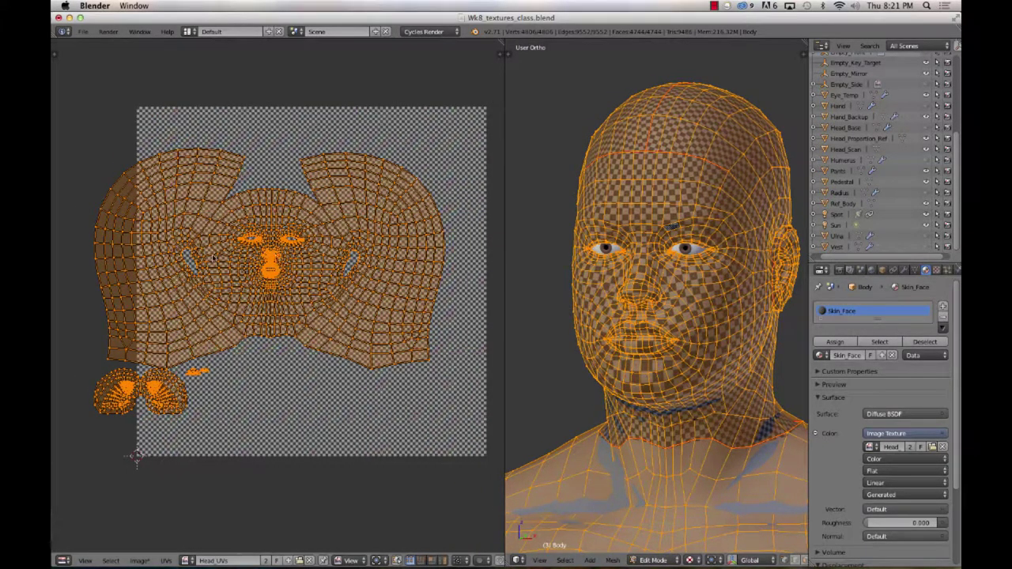
key(g)
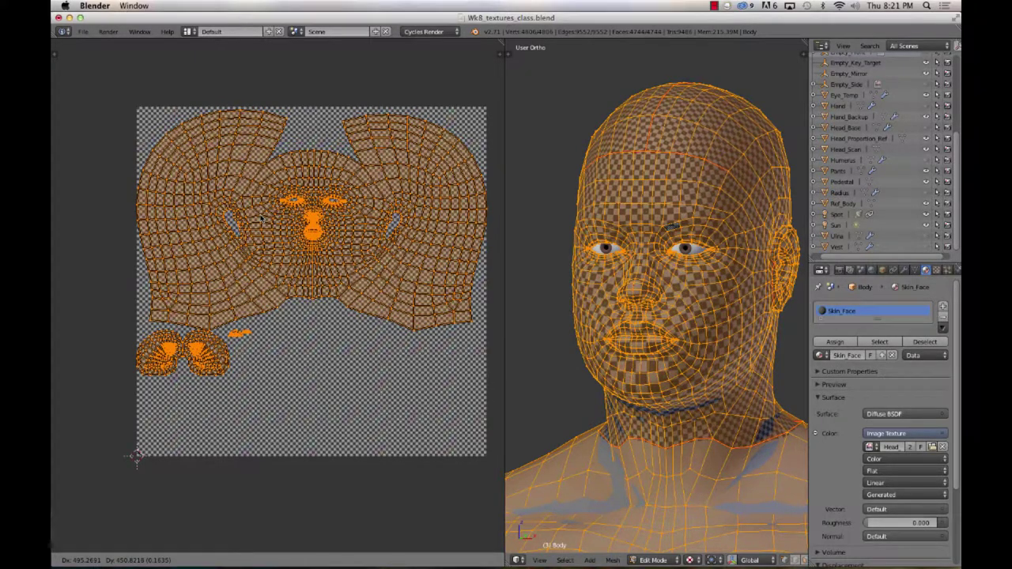
click(262, 219)
Step: Nudge all UV islands slightly along X so their outer points sit just inside the image's left edge
scroll(233, 263, down, 5)
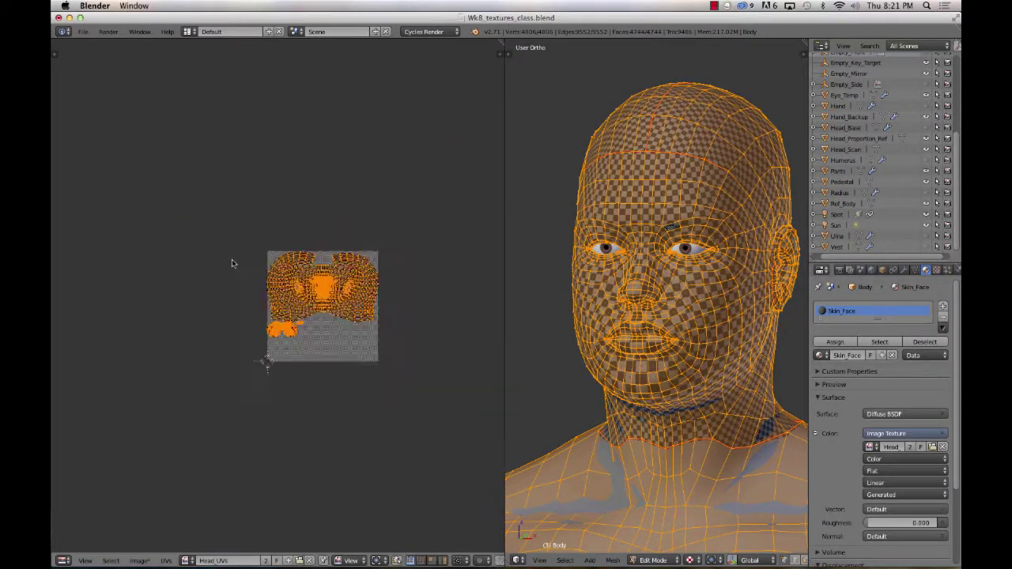
scroll(232, 263, up, 12)
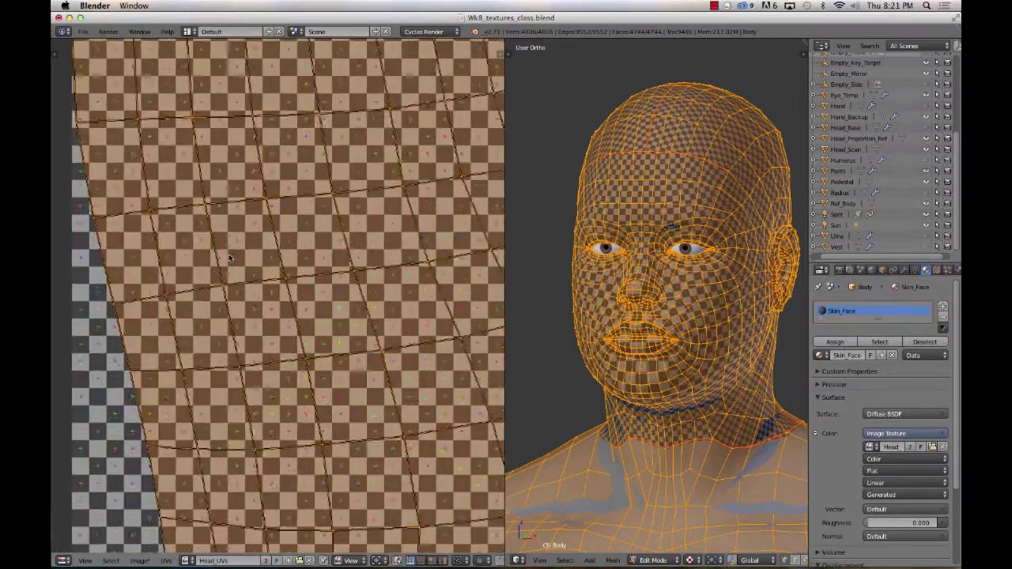
scroll(230, 258, up, 1)
middle_drag(229, 258, 356, 334)
middle_drag(230, 150, 241, 346)
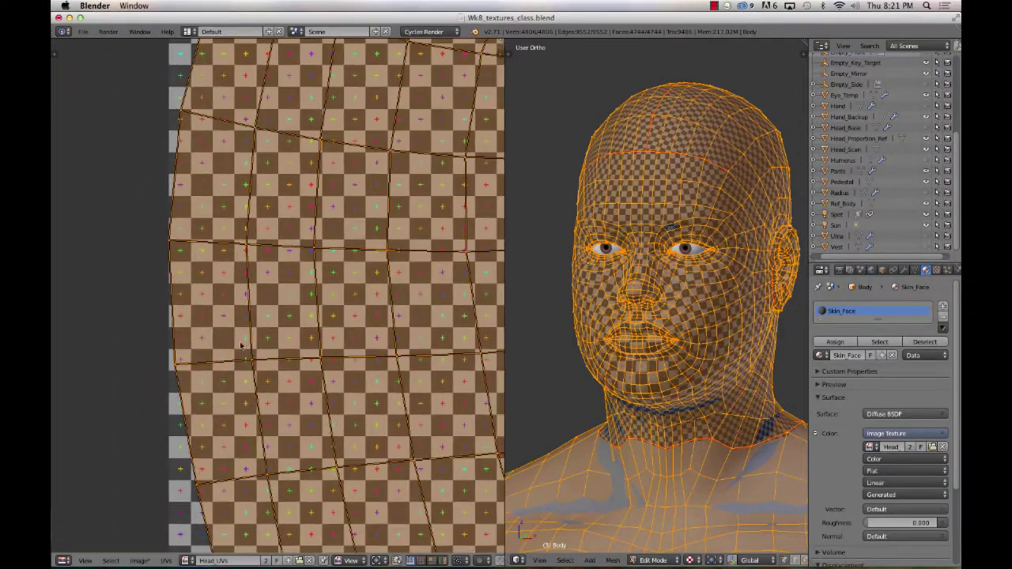
key(g)
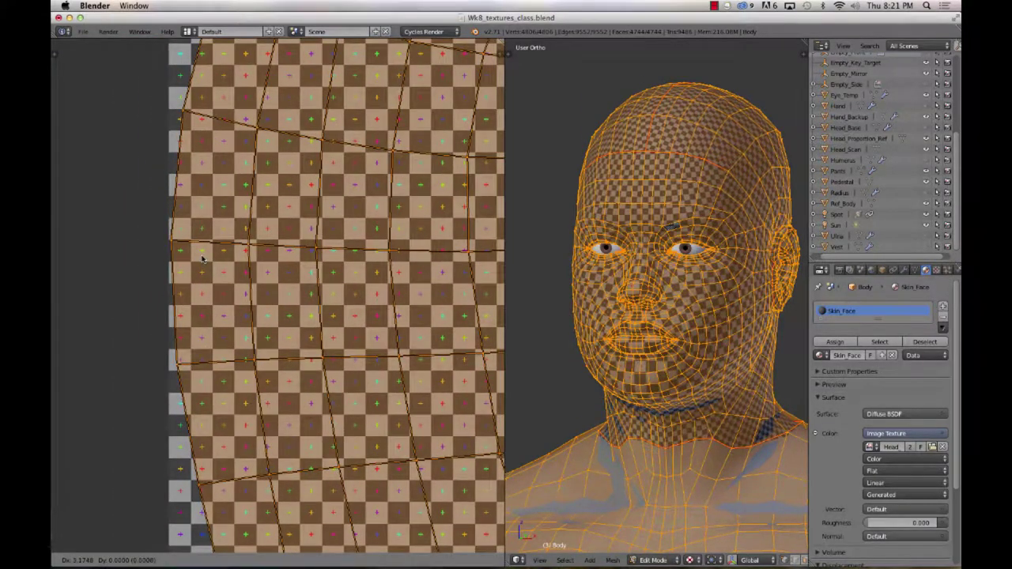
click(203, 261)
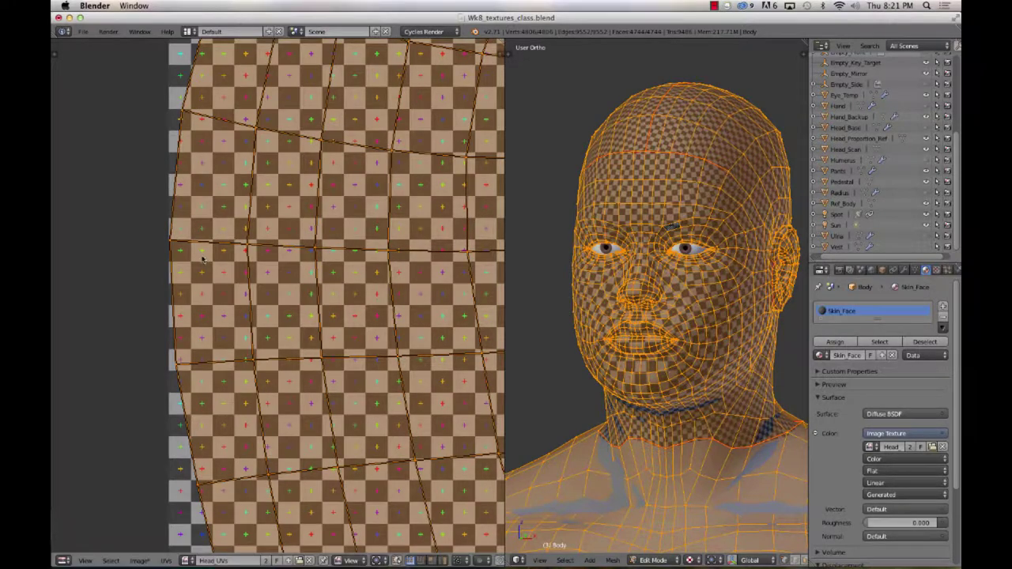
Step: Examine how the head island fits against the image's right edge, and review the whole layout
scroll(237, 299, down, 5)
middle_drag(260, 275, 45, 269)
middle_drag(465, 273, 125, 283)
middle_drag(398, 270, 367, 263)
scroll(367, 264, up, 5)
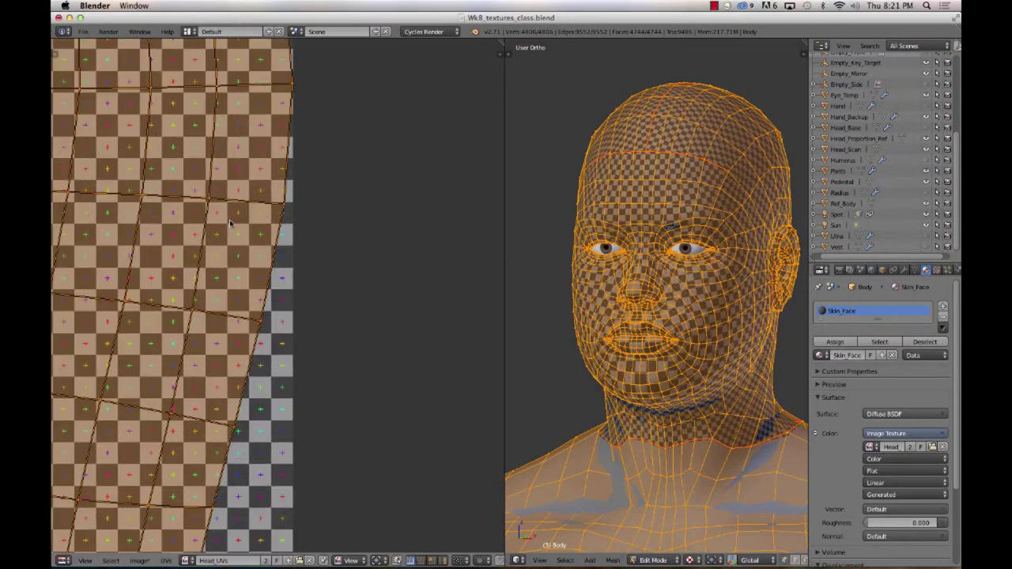
scroll(230, 224, down, 7)
middle_drag(230, 229, 396, 193)
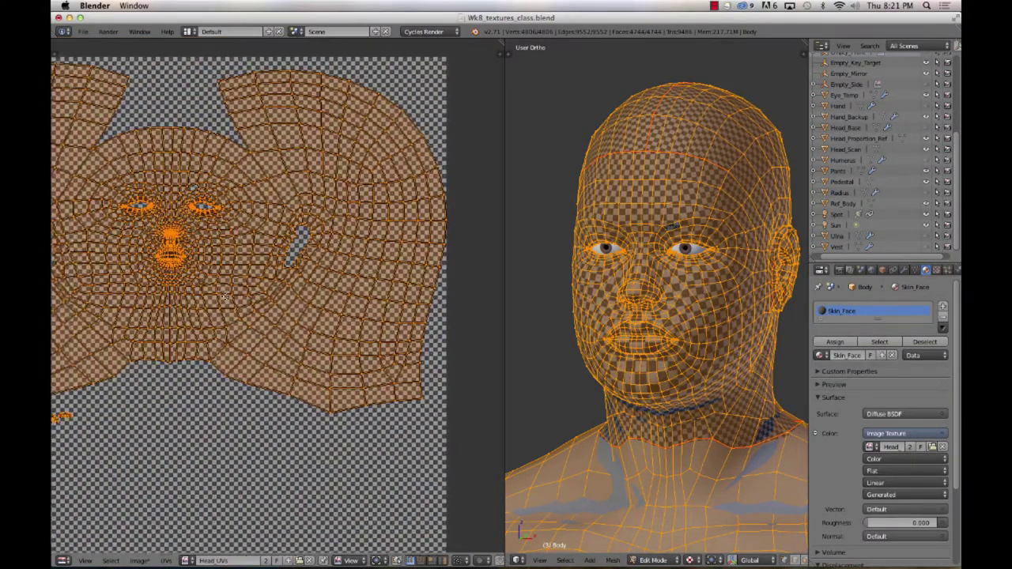
middle_drag(225, 288, 332, 278)
scroll(331, 279, down, 5)
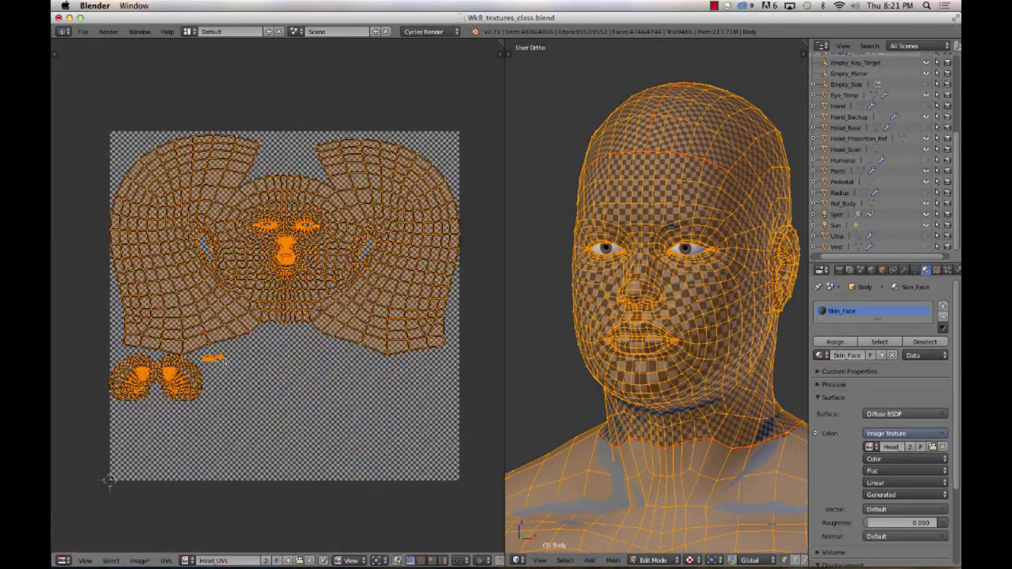
Step: Turn on selection sync between UVs and mesh, circle-select the central face region and clear the selection
key(a)
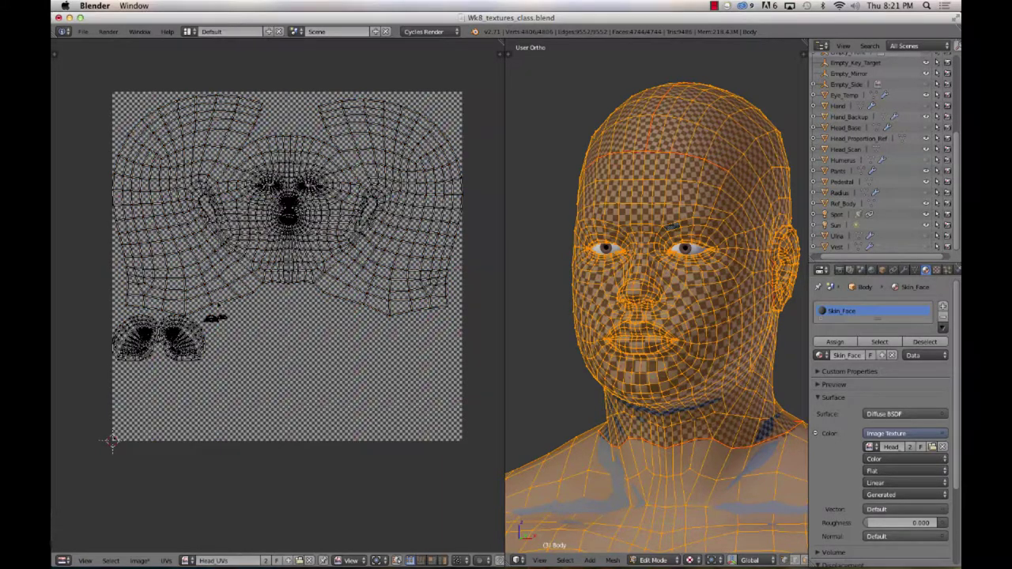
click(398, 561)
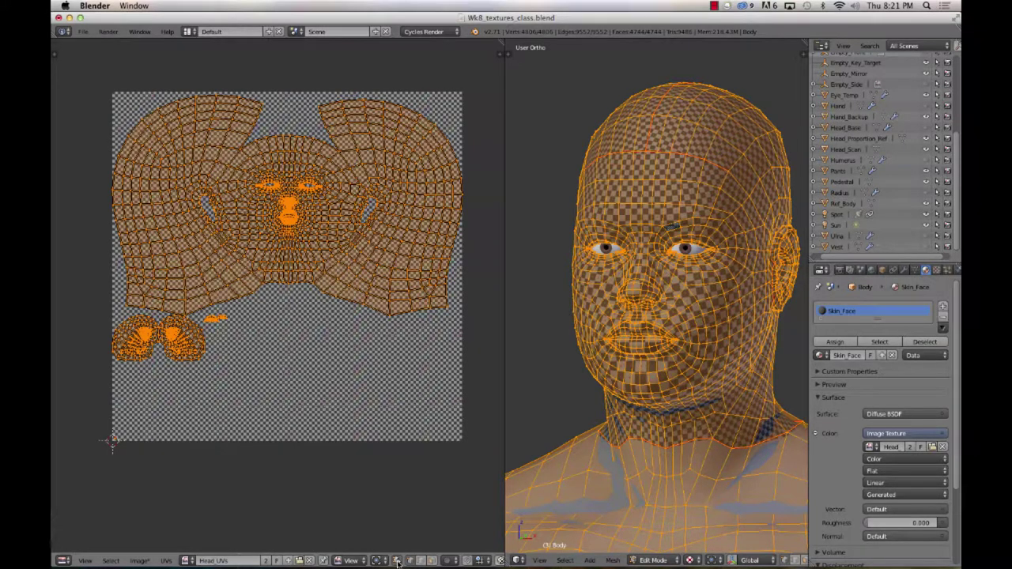
key(a)
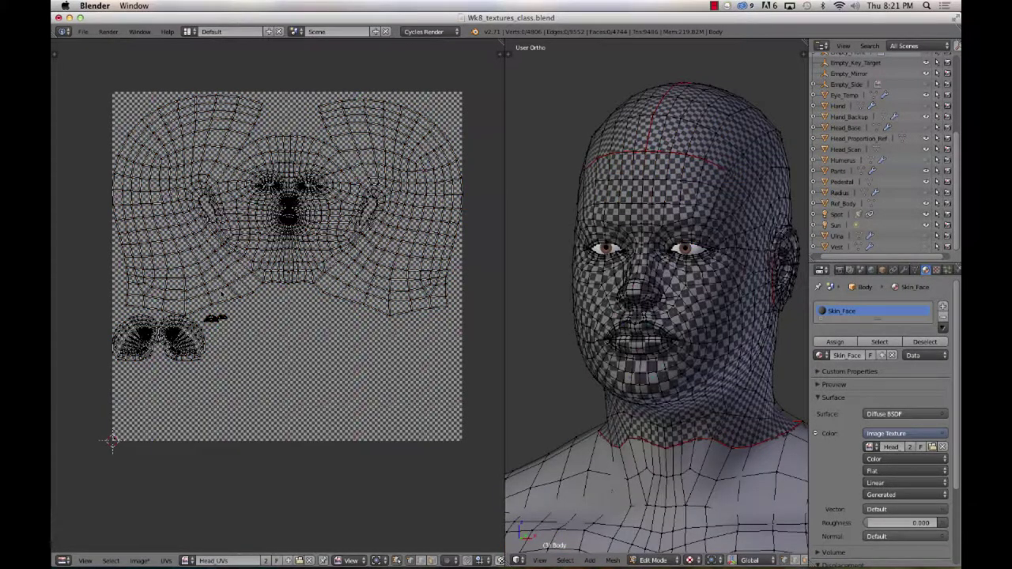
key(l)
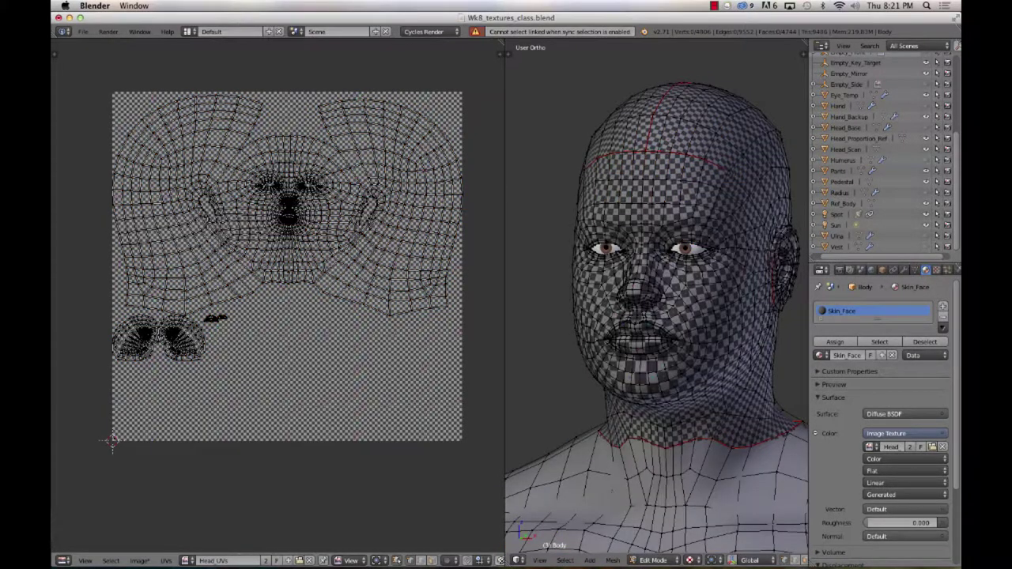
key(l)
key(c)
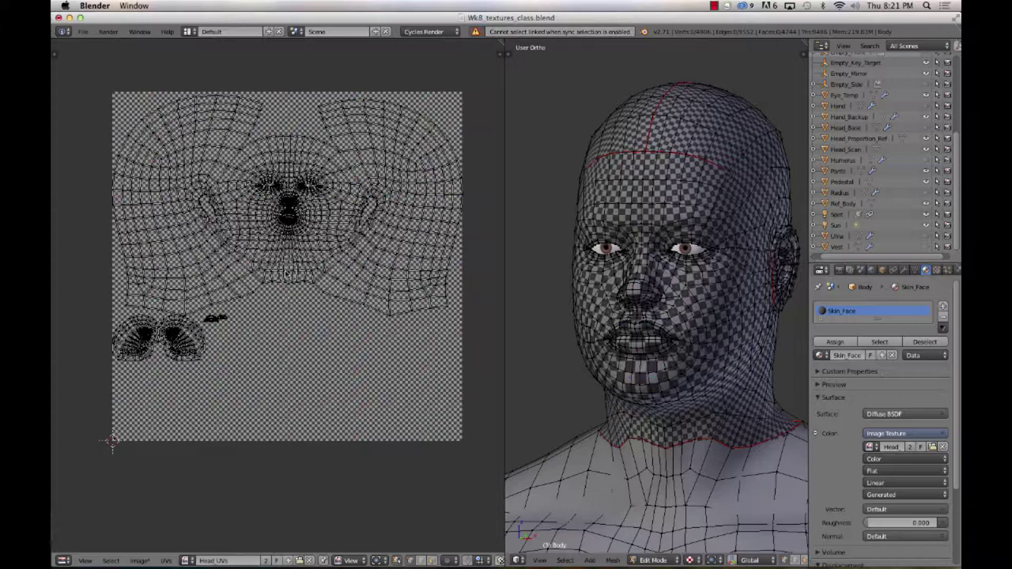
mouse_move(288, 273)
mouse_down()
mouse_move(323, 269)
mouse_move(261, 274)
mouse_move(233, 300)
mouse_move(279, 217)
mouse_move(299, 230)
mouse_move(304, 193)
mouse_move(306, 212)
mouse_move(261, 195)
mouse_move(304, 183)
mouse_move(235, 187)
mouse_move(313, 187)
mouse_up()
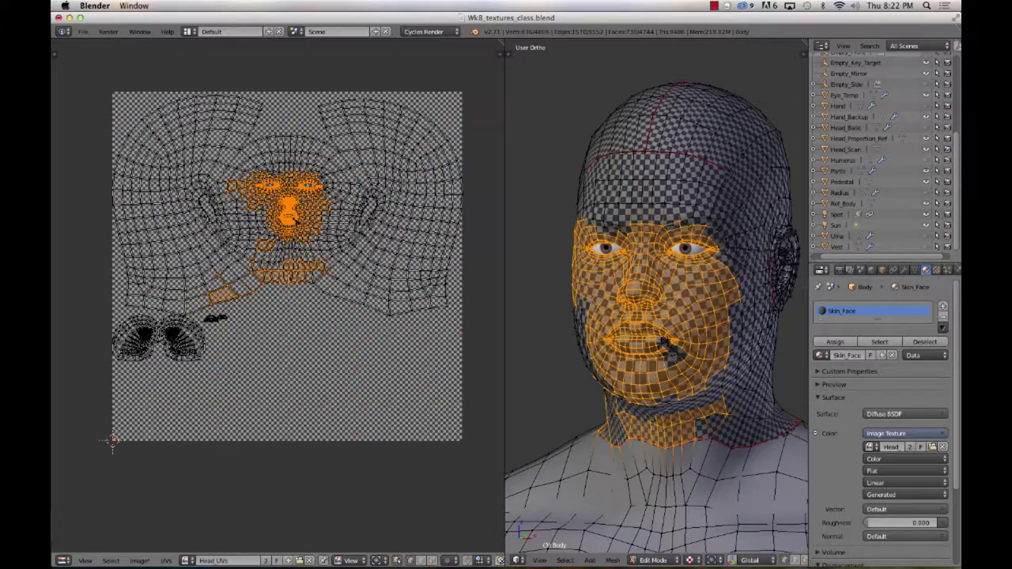
key(a)
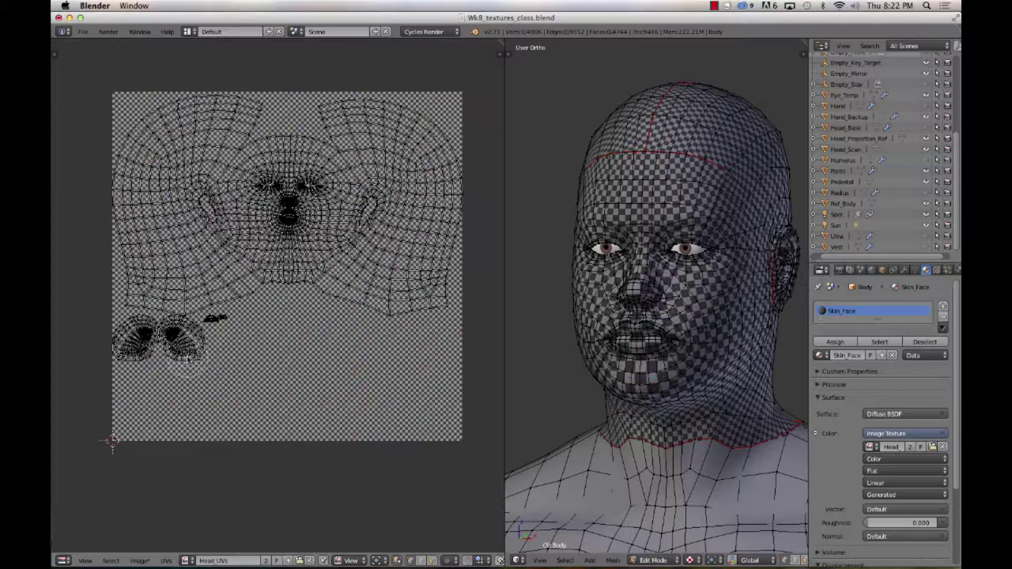
Step: Circle-select both ear islands with selection sync active and turn the sync back off
key(l)
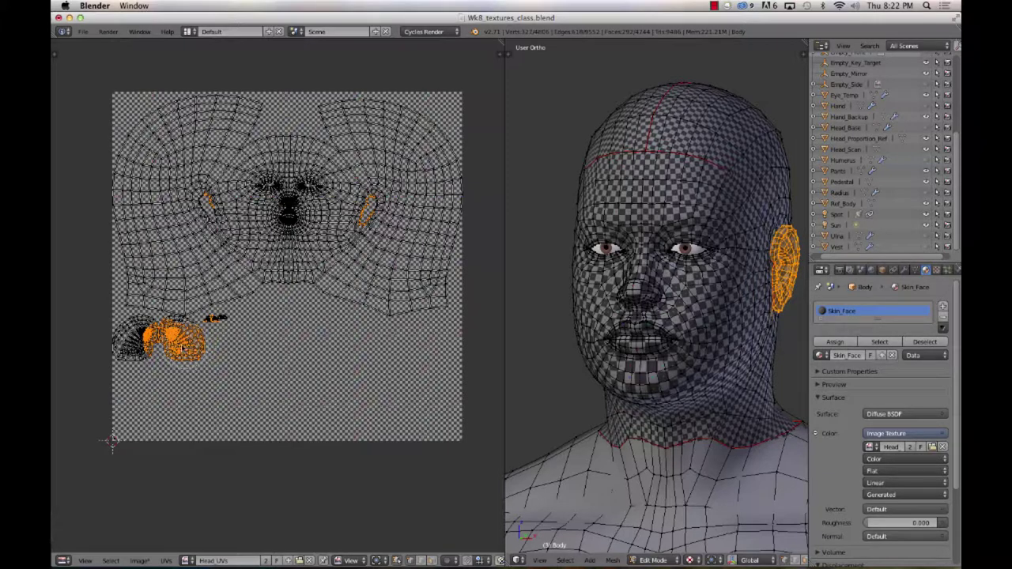
key(l)
mouse_move(124, 349)
mouse_down()
mouse_move(109, 350)
mouse_move(156, 335)
mouse_move(175, 342)
mouse_move(125, 342)
mouse_move(154, 342)
mouse_up()
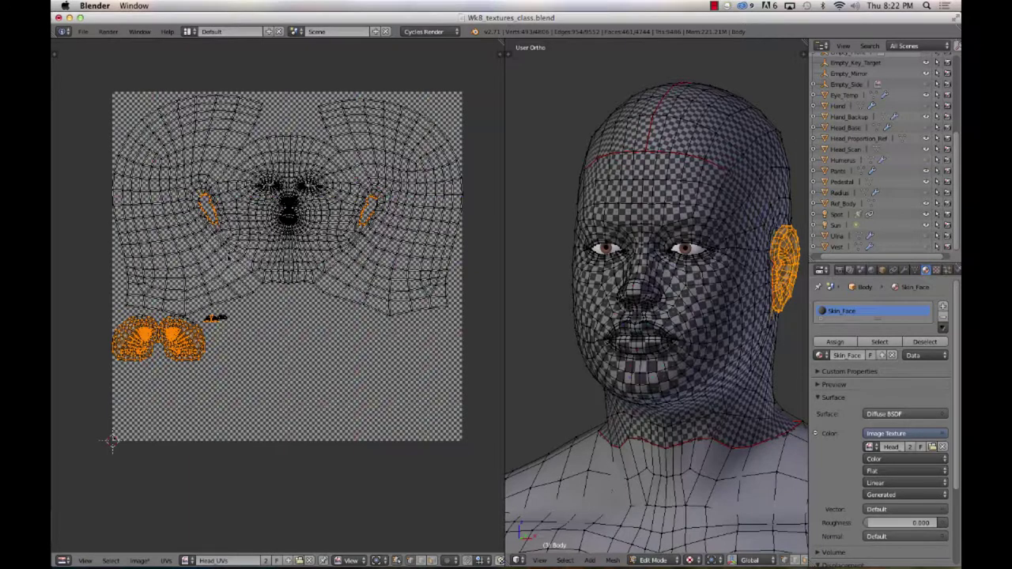
click(397, 560)
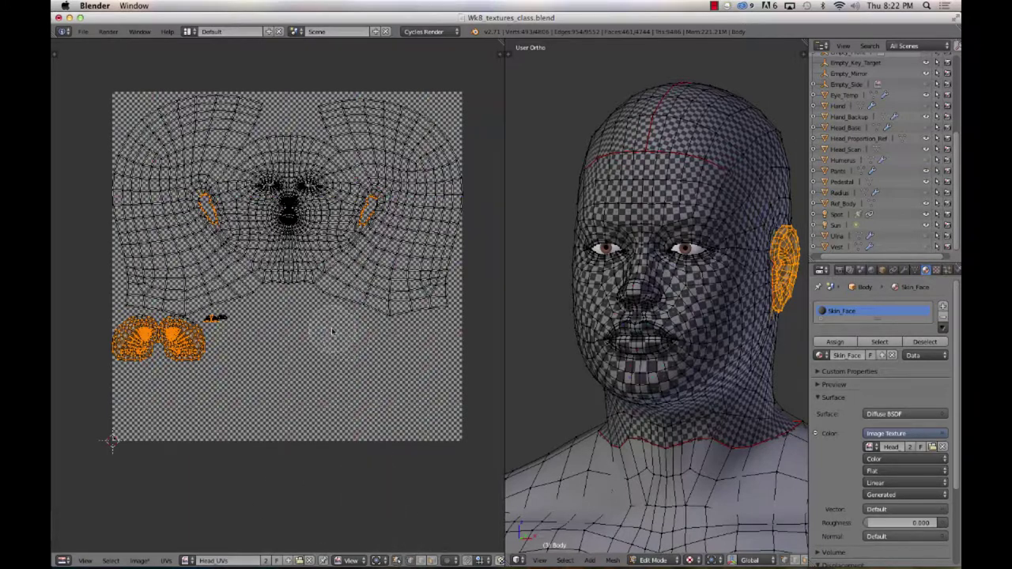
click(397, 561)
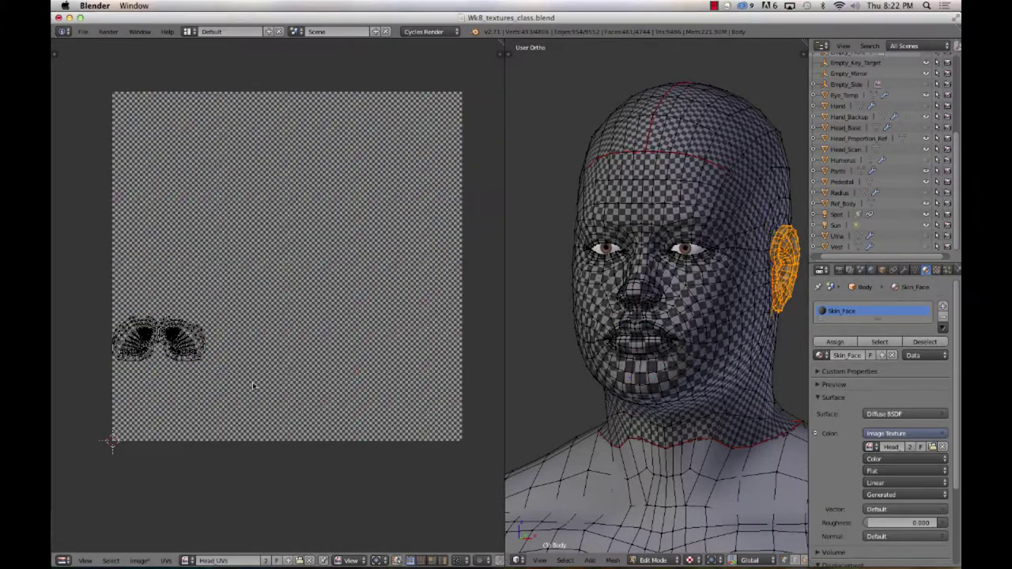
scroll(252, 382, up, 2)
scroll(241, 376, down, 2)
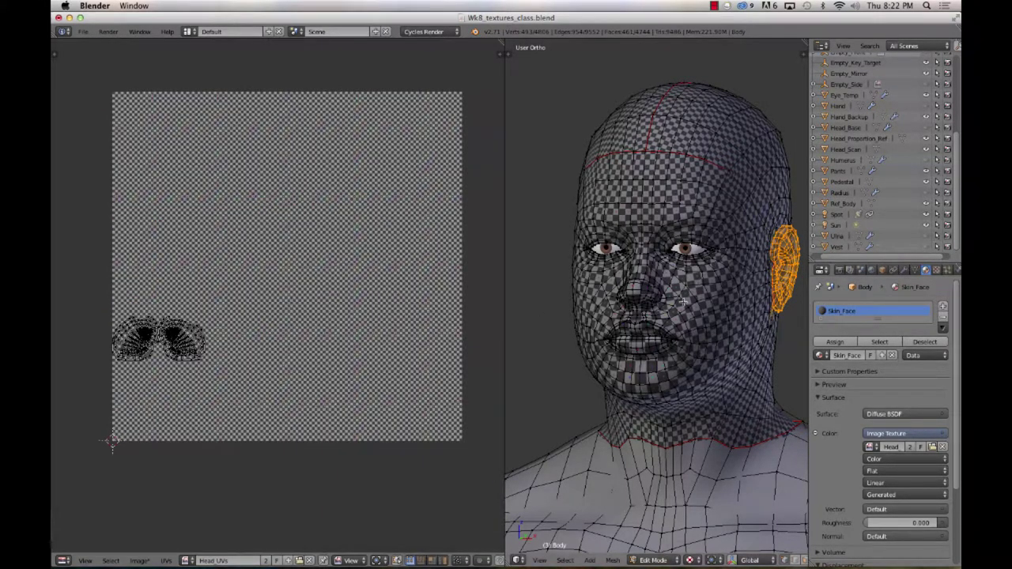
Step: Reselect the whole mesh, select both ear islands and move them about 2500 px across and 160 px down into the empty area
key(a)
key(a)
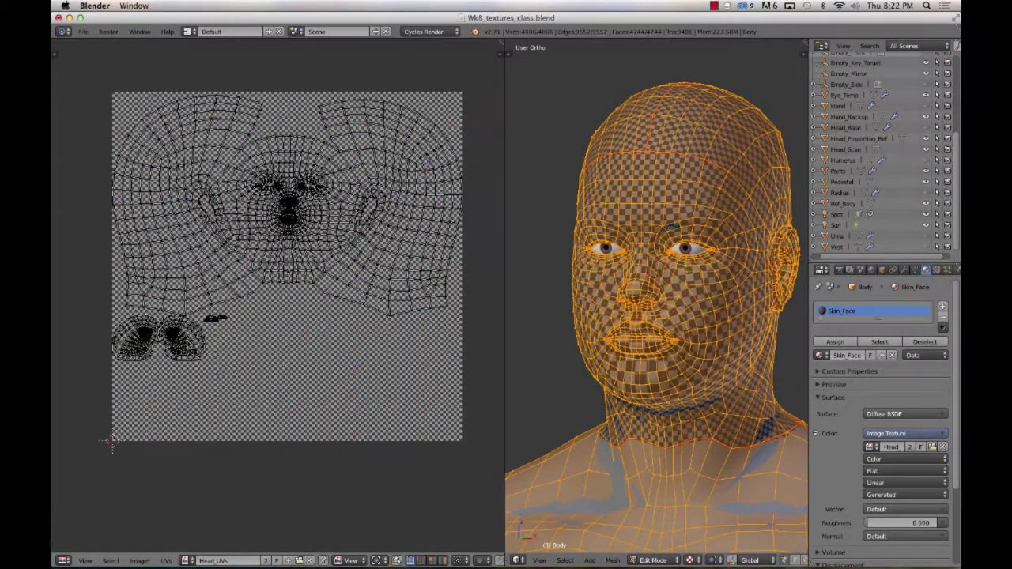
key(l)
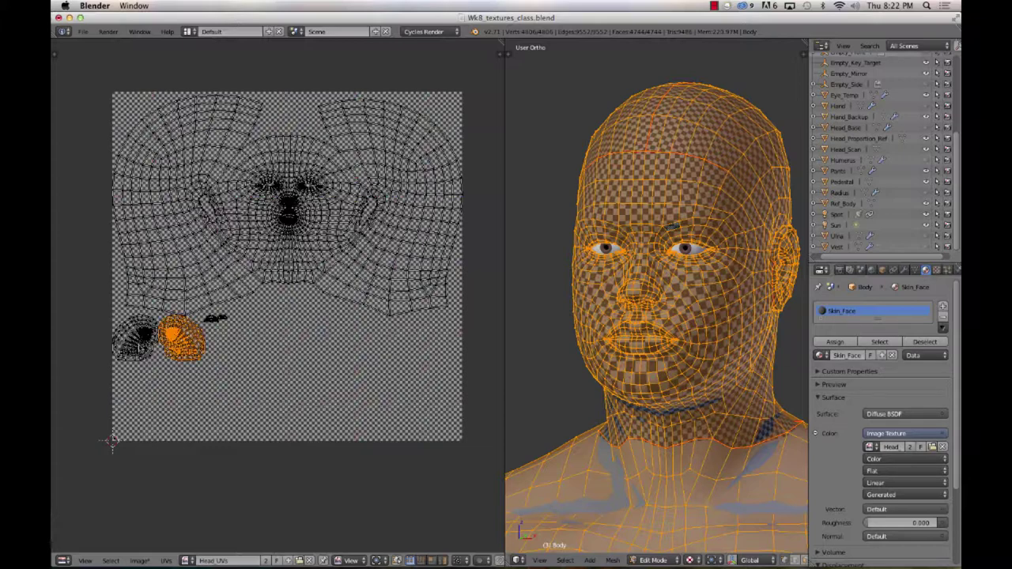
key(l)
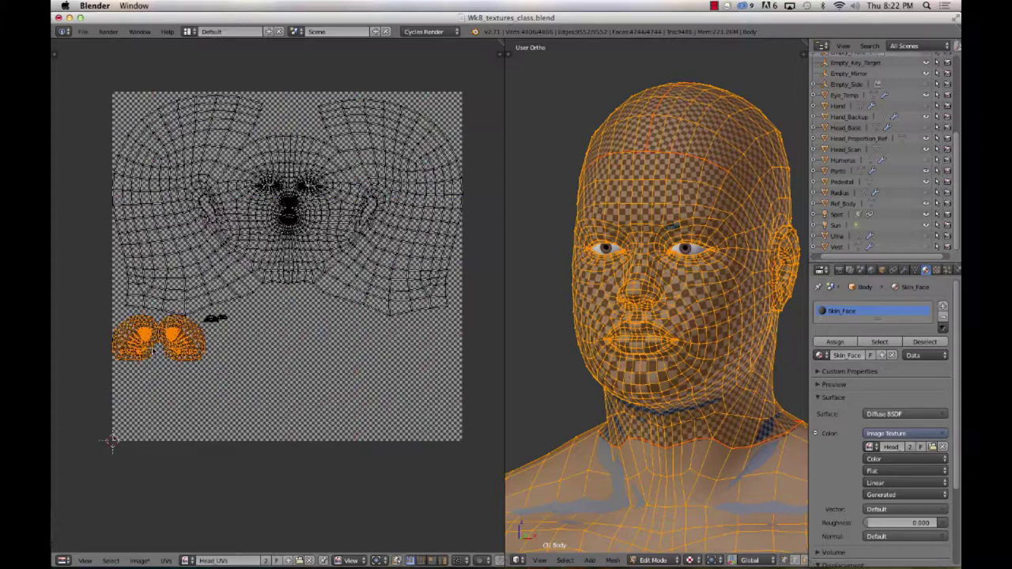
key(g)
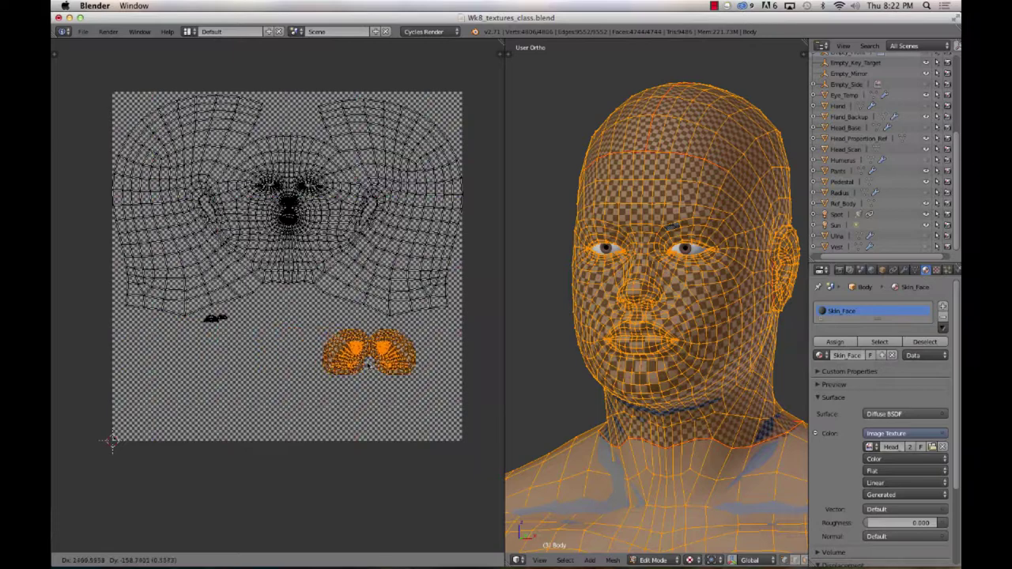
click(368, 362)
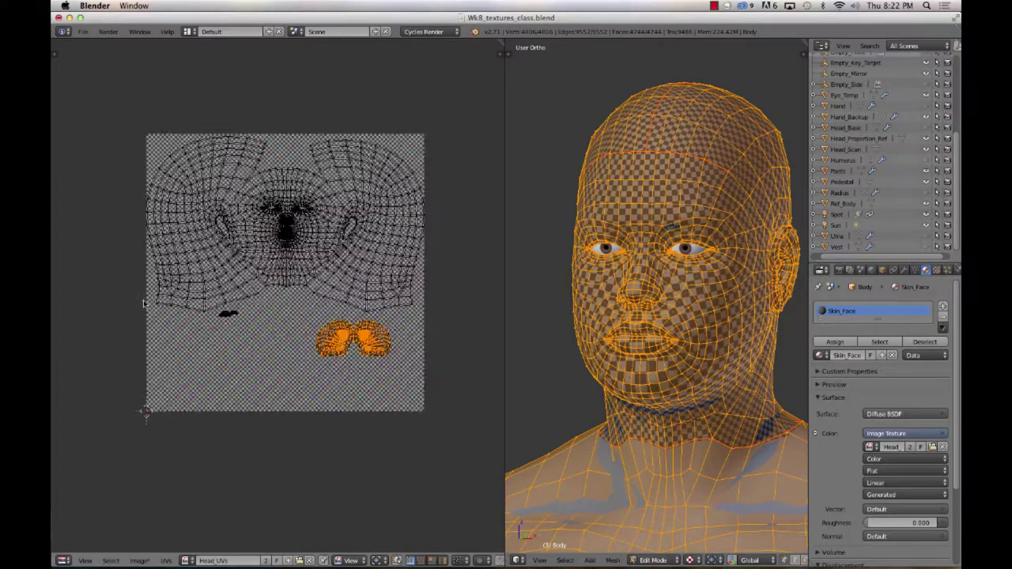
Step: Select the linked inner eye-corner faces on the mesh to identify their small UV island, and cancel a test move of them
scroll(294, 255, up, 6)
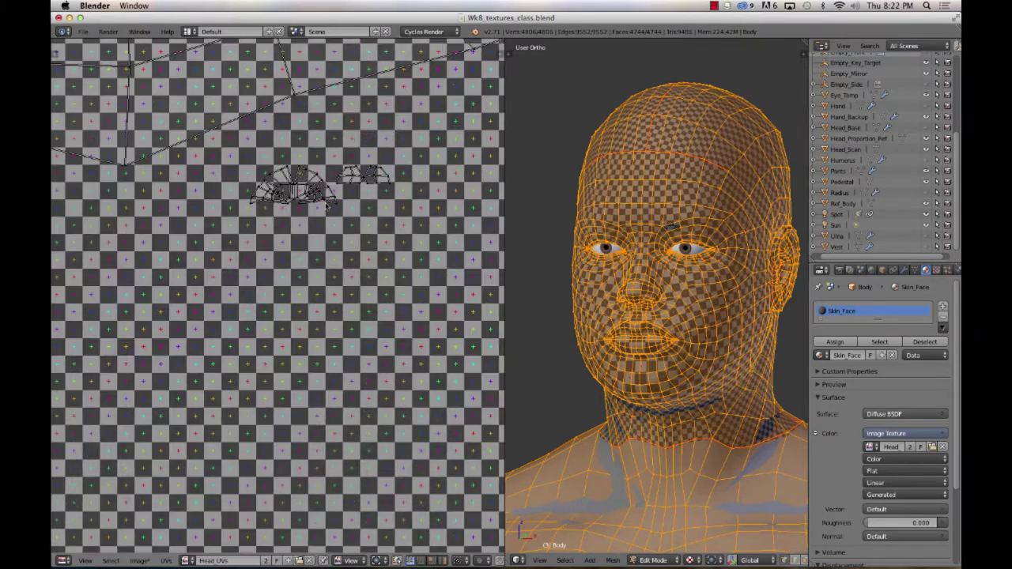
middle_drag(327, 206, 295, 210)
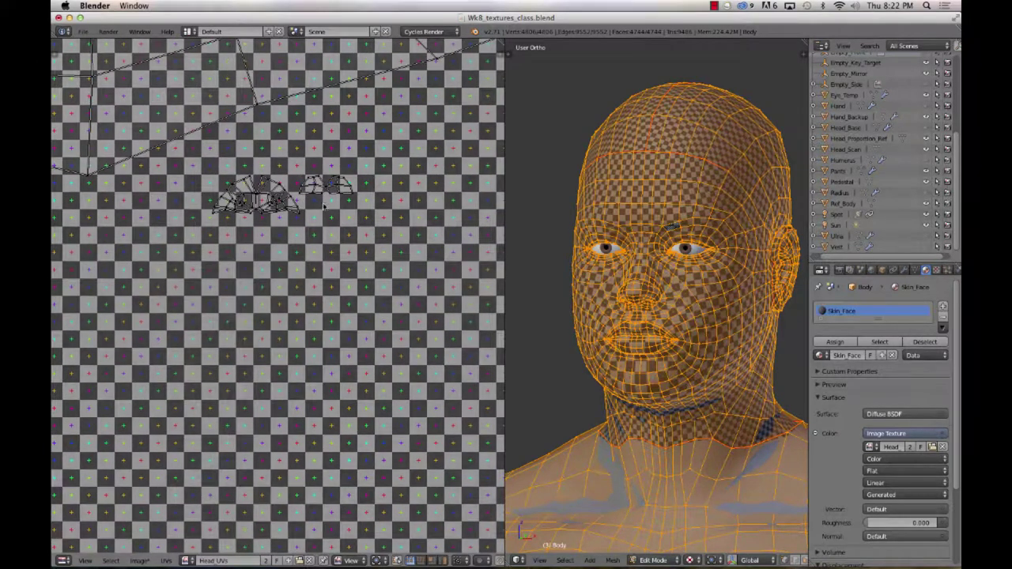
scroll(639, 298, up, 8)
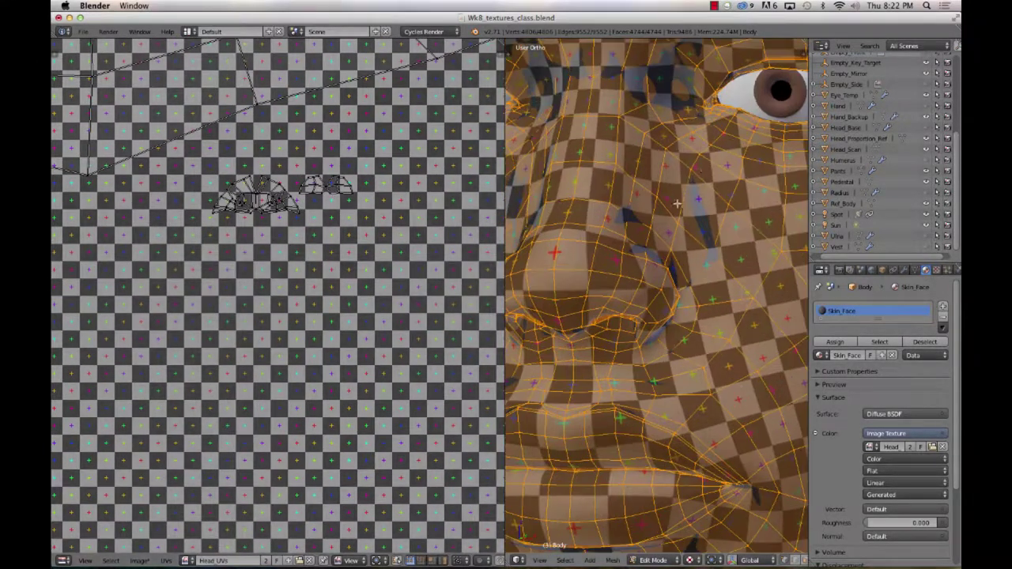
scroll(639, 297, up, 8)
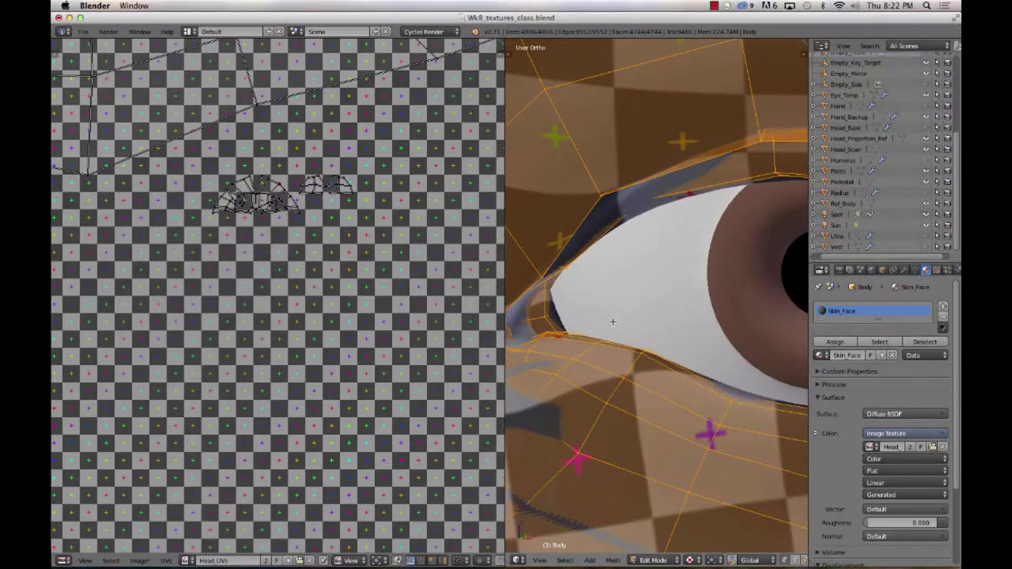
scroll(582, 326, up, 3)
key(a)
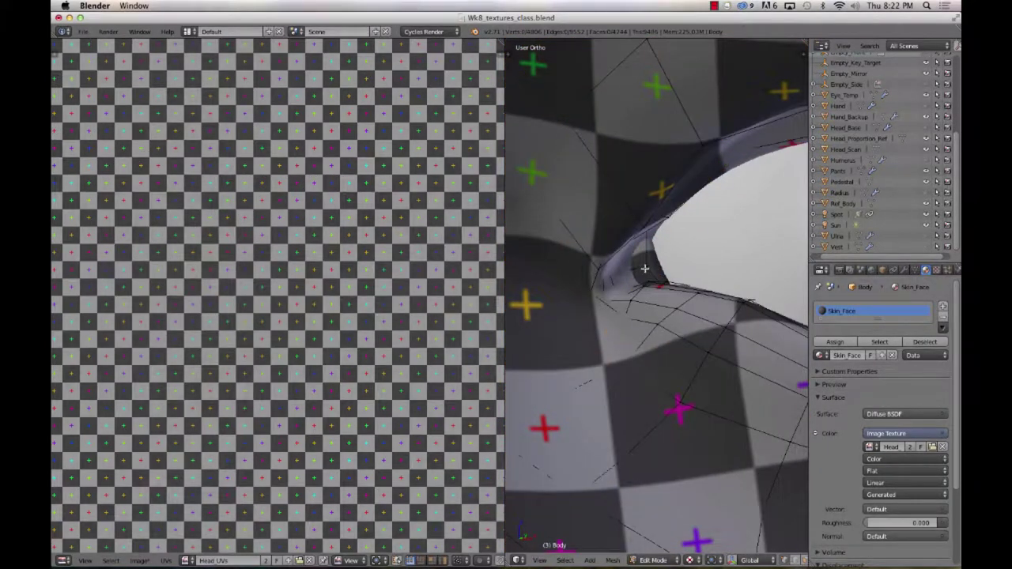
right_click(644, 269)
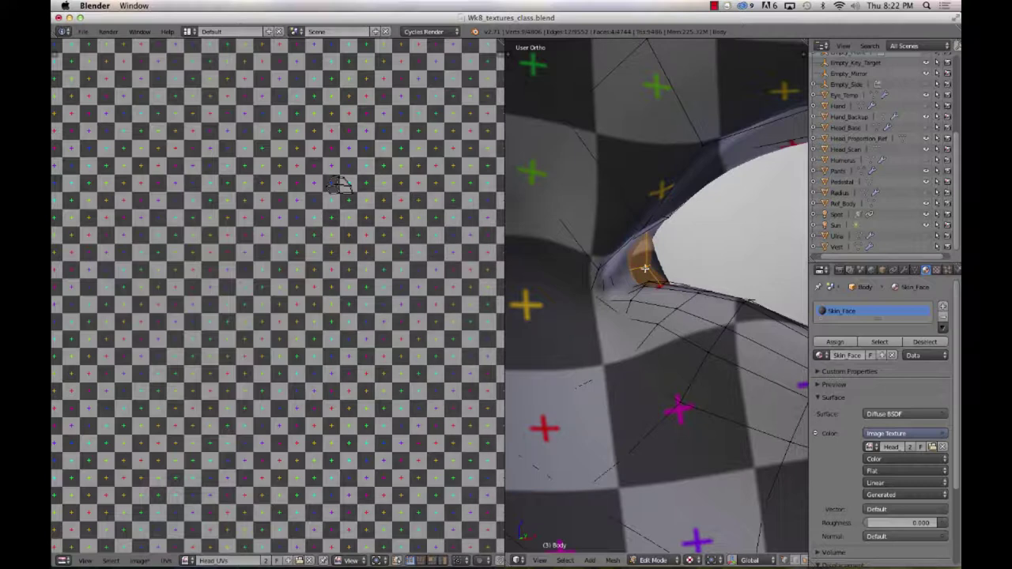
key(g)
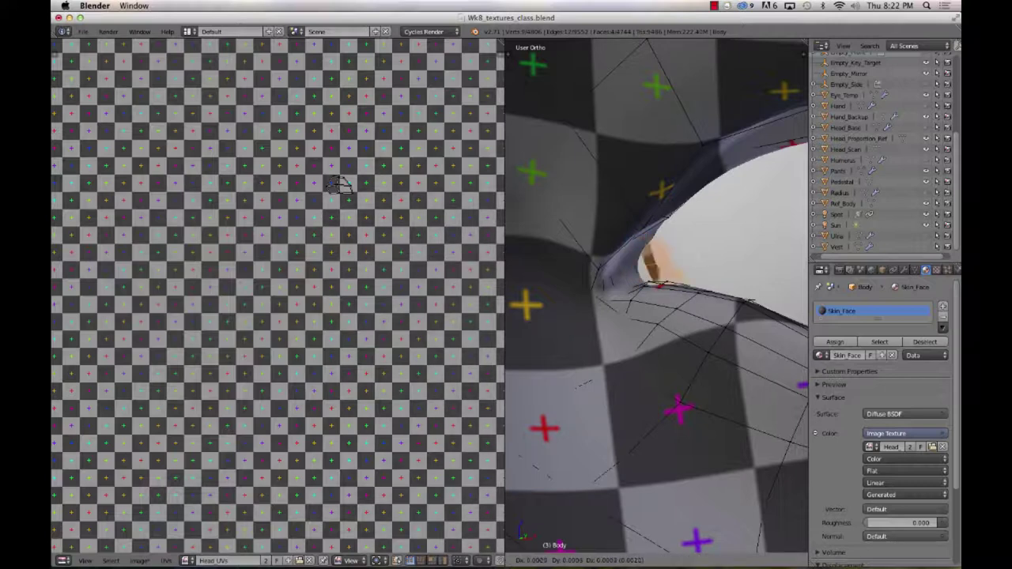
right_click(655, 267)
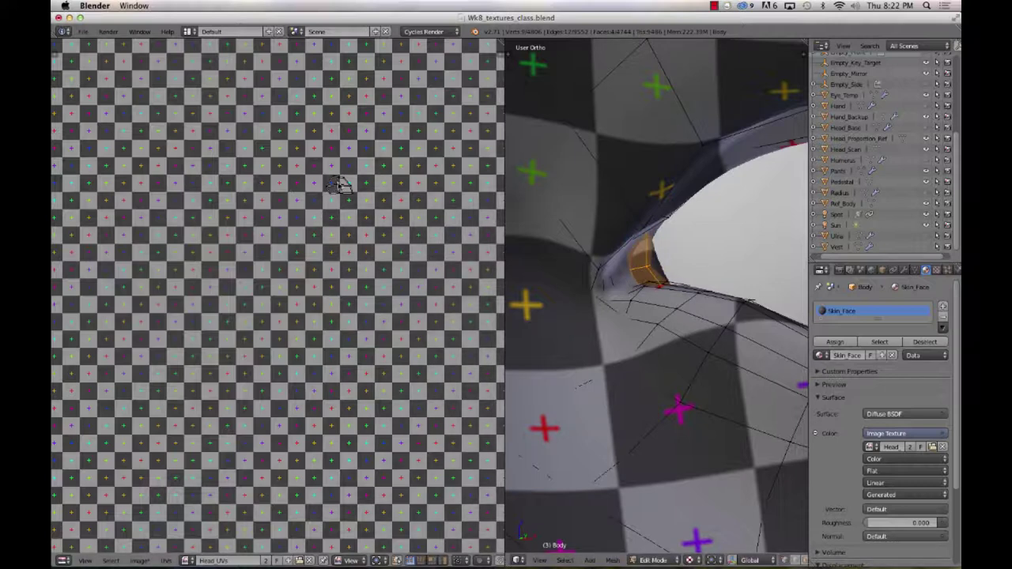
Step: Reselect the whole mesh and select one small UV island next to the eye-corner islands
key(a)
key(a)
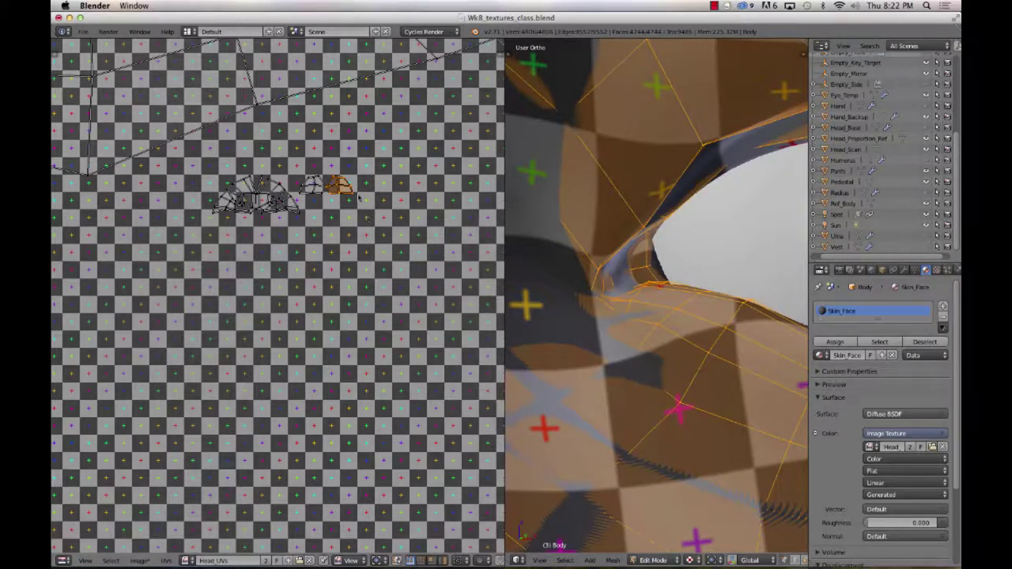
key(a)
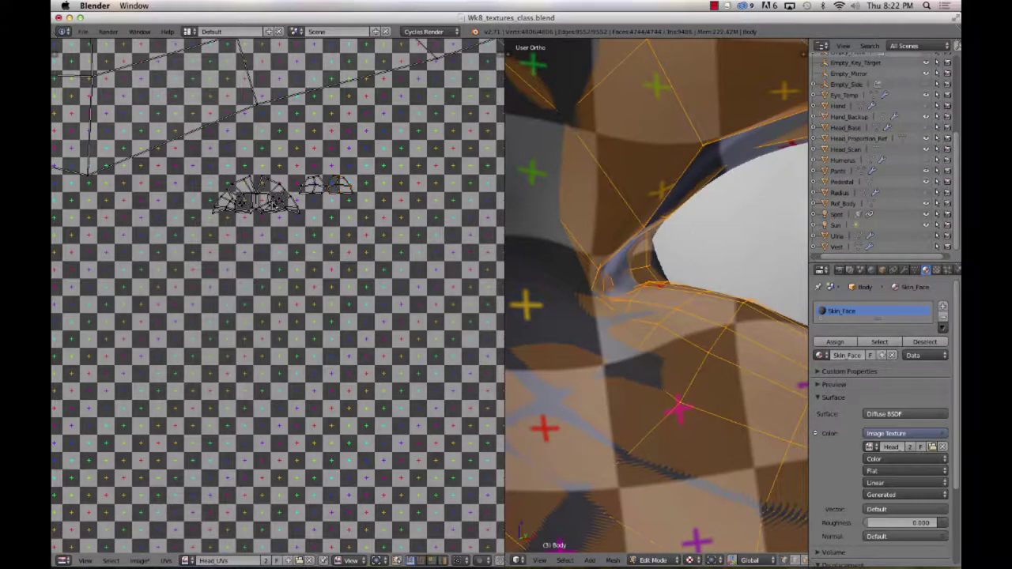
key(l)
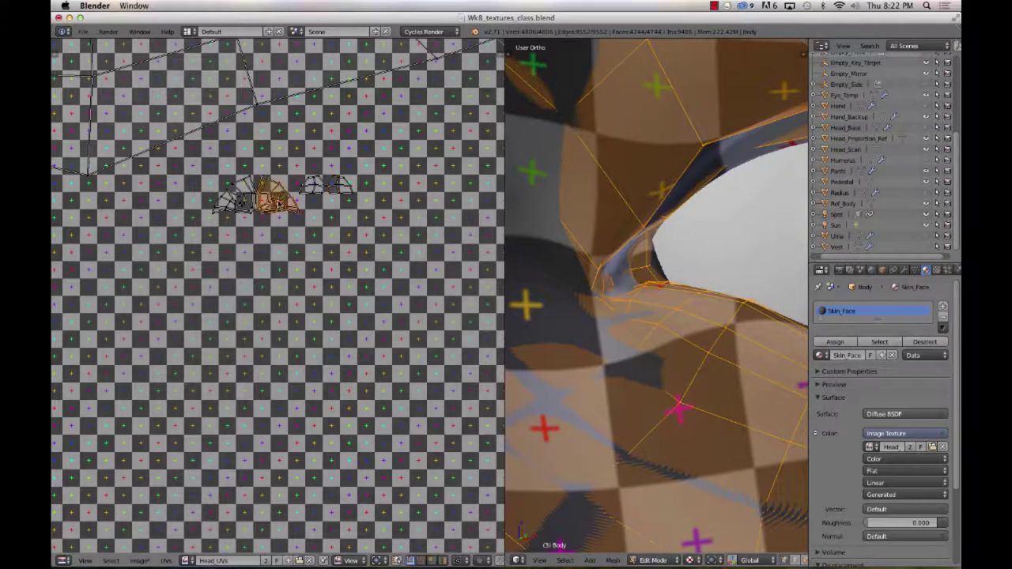
Step: Examine the ear opening and the nose area on the 3D head to find where the selected small island belongs
scroll(279, 204, down, 6)
scroll(578, 263, down, 9)
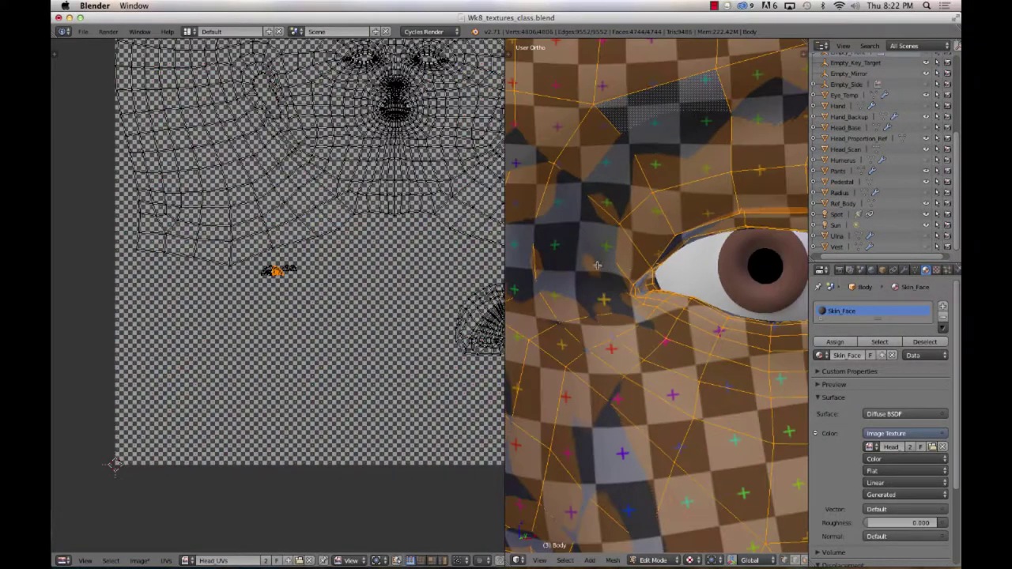
shift+middle_drag(740, 254, 628, 253)
shift+middle_drag(653, 307, 629, 235)
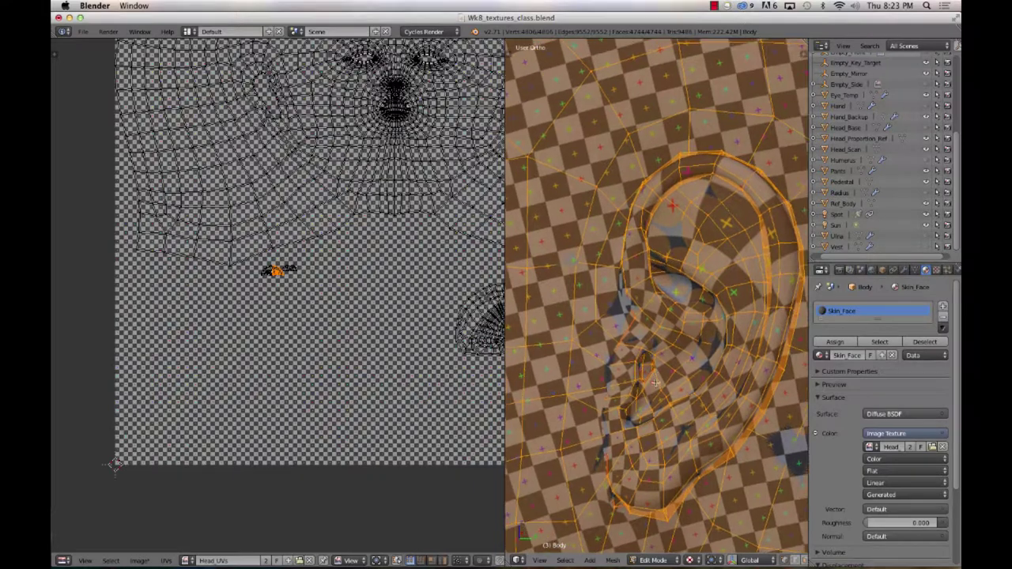
scroll(655, 381, down, 4)
scroll(655, 381, up, 7)
shift+middle_drag(653, 410, 666, 260)
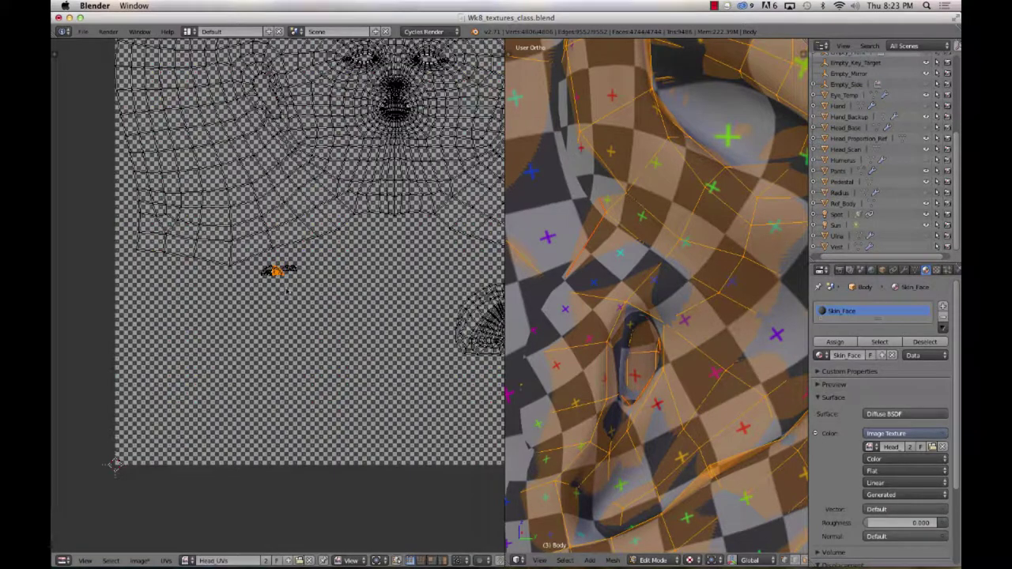
middle_drag(622, 350, 691, 343)
scroll(604, 360, down, 1)
scroll(634, 344, down, 6)
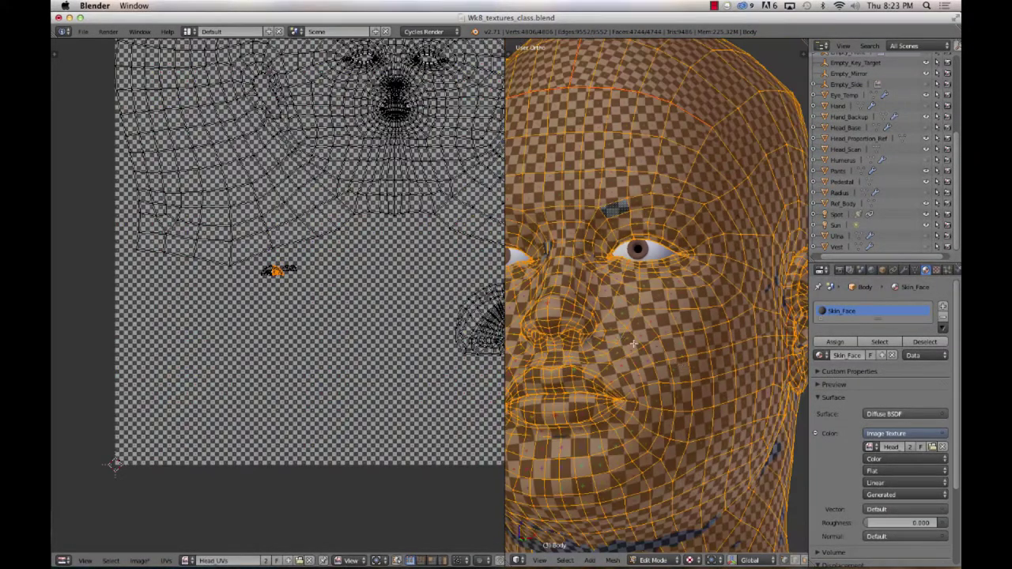
middle_drag(599, 338, 621, 322)
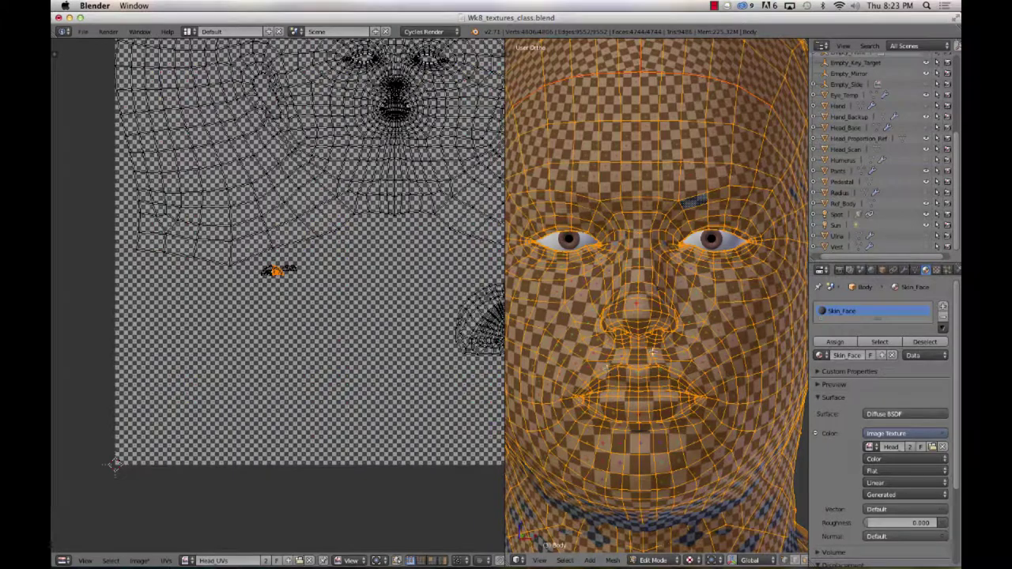
Step: Examine the nose and mouth area in the UV layout and the underside of the nose on the 3D head
scroll(638, 325, down, 3)
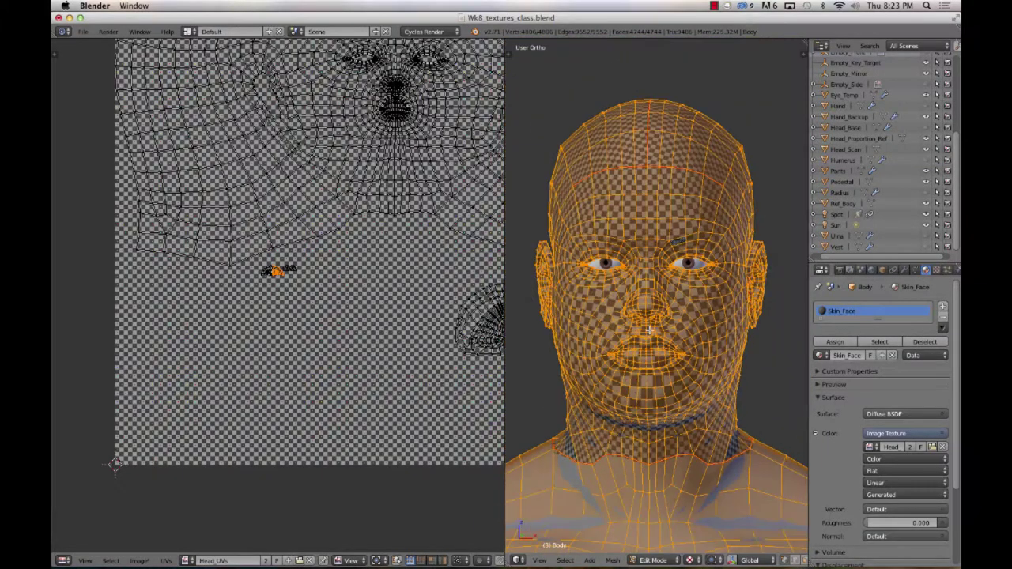
scroll(638, 325, up, 6)
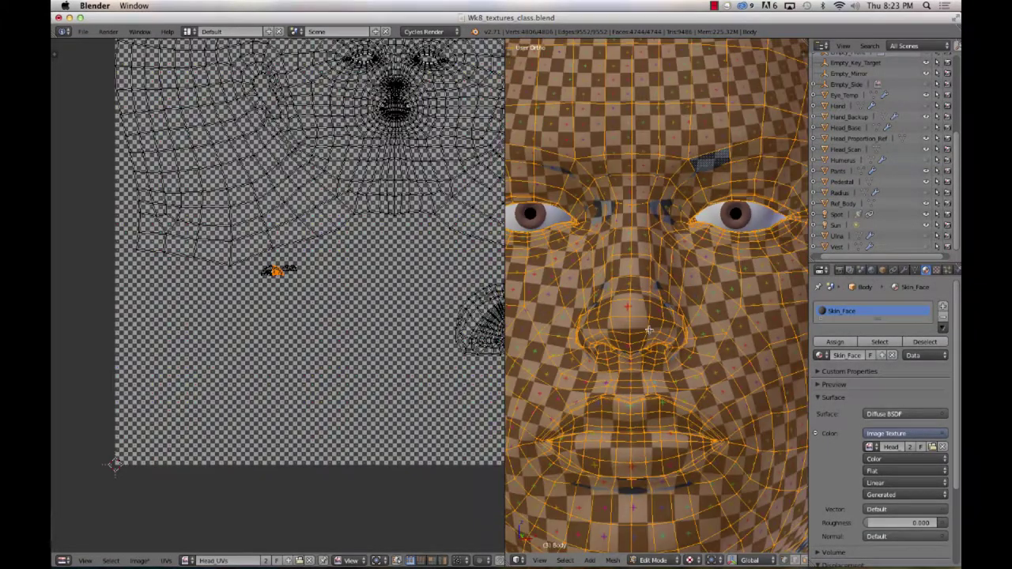
middle_drag(391, 135, 295, 272)
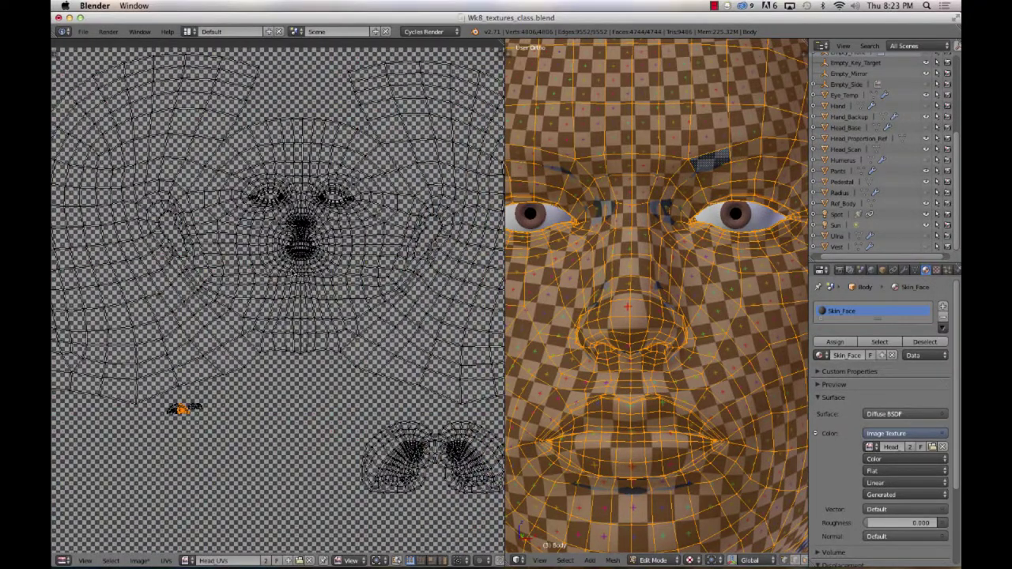
scroll(295, 272, up, 4)
scroll(582, 345, down, 1)
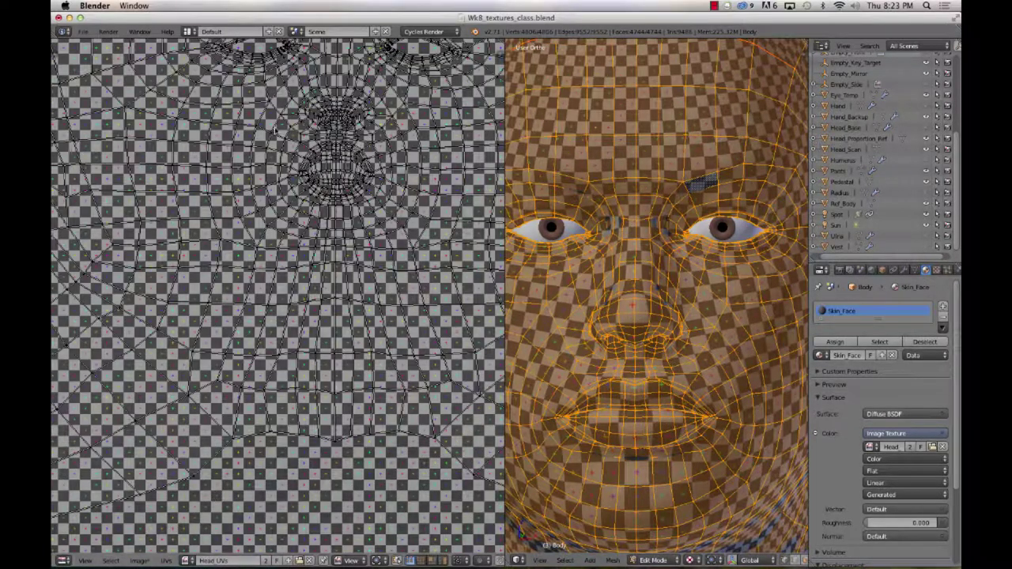
scroll(324, 120, down, 4)
scroll(276, 296, up, 6)
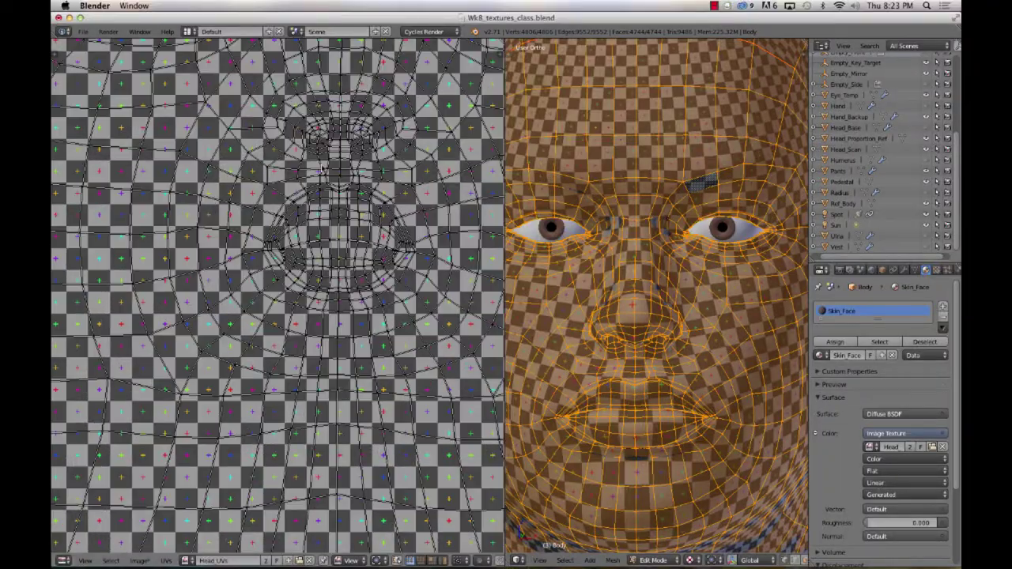
scroll(335, 188, up, 3)
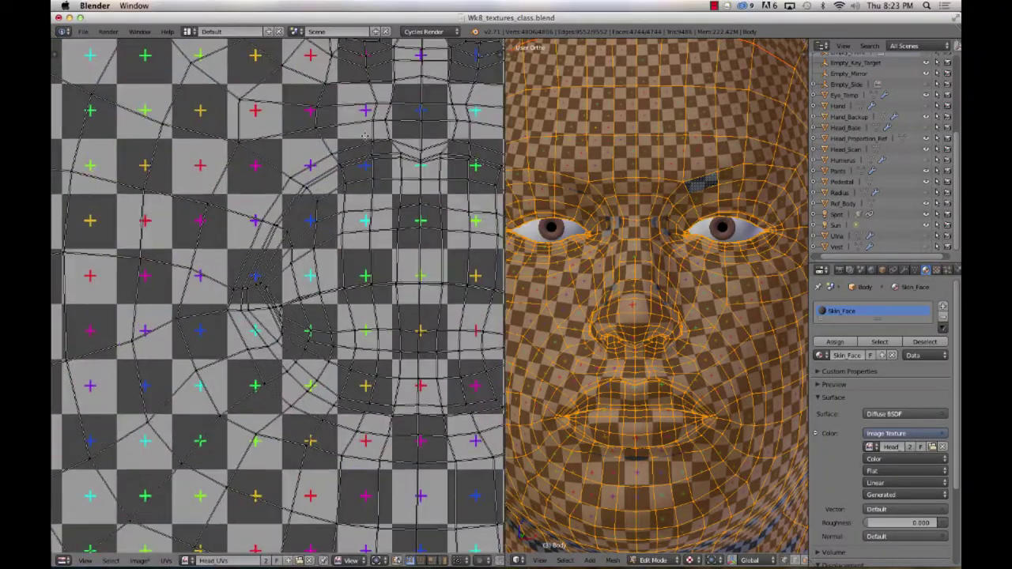
scroll(254, 221, up, 1)
middle_drag(253, 221, 260, 257)
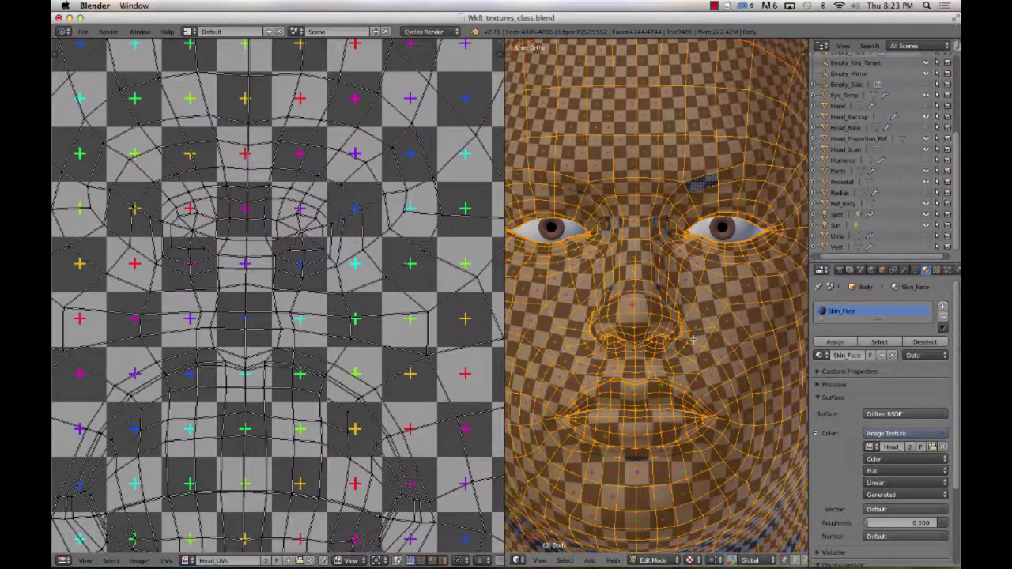
mouse_move(663, 350)
middle_down()
mouse_move(652, 315)
mouse_move(651, 352)
middle_up()
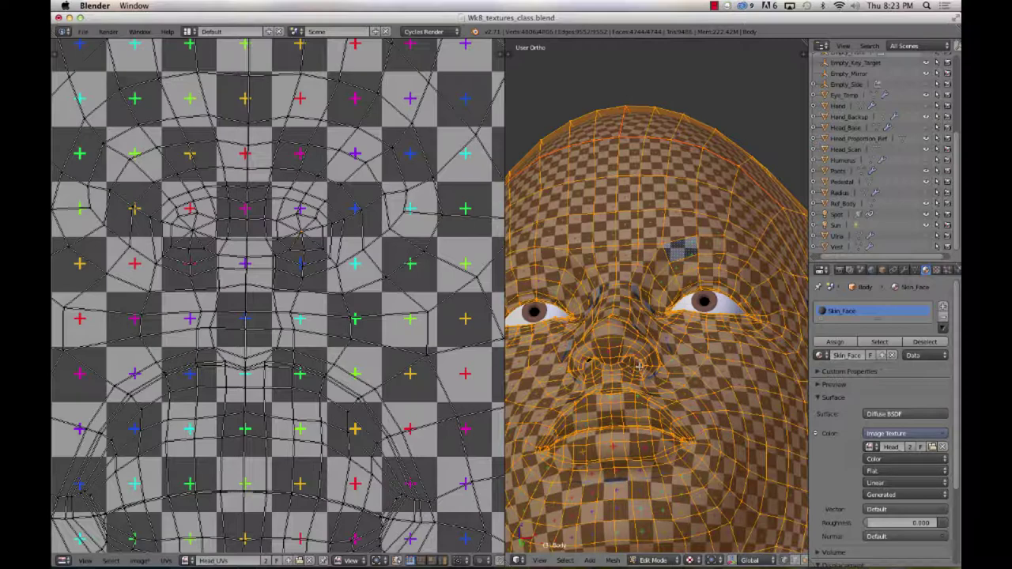
Step: Add an edge loop inside the character's left nostril in solid shading and mark it as a seam
right_click(634, 365)
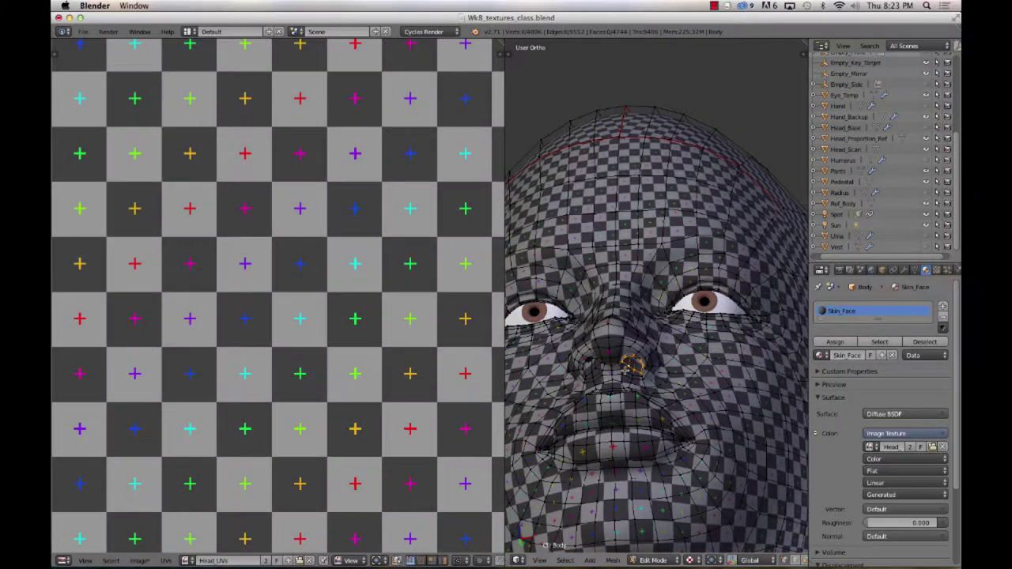
mouse_move(626, 371)
middle_down()
mouse_move(648, 348)
mouse_move(665, 372)
mouse_move(692, 380)
mouse_move(625, 372)
mouse_move(611, 436)
mouse_move(744, 298)
mouse_move(719, 317)
mouse_move(727, 314)
mouse_move(705, 305)
mouse_move(785, 299)
mouse_move(776, 346)
mouse_move(746, 300)
middle_up()
scroll(611, 436, up, 6)
key(z)
key(z)
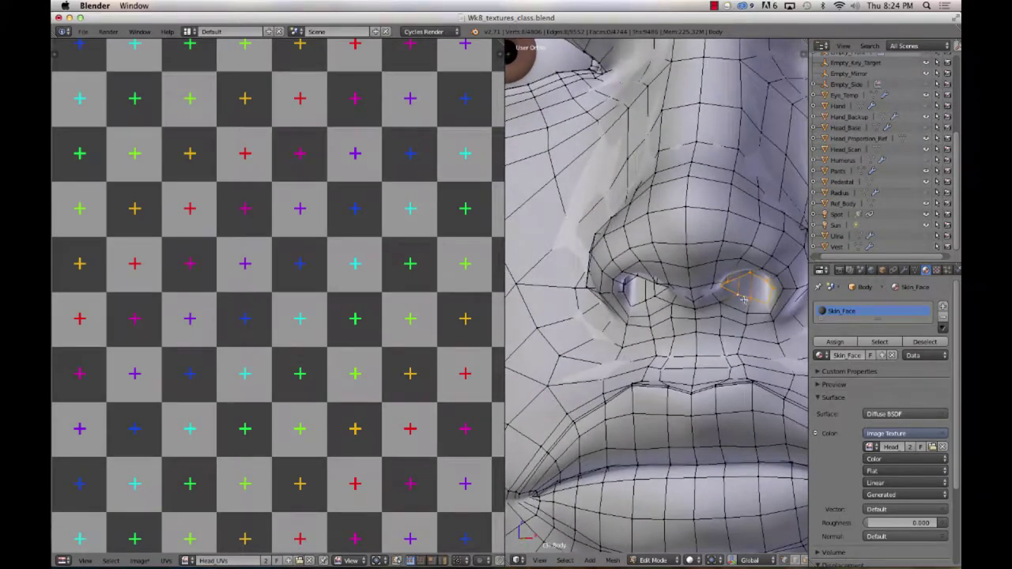
key(ctrl+r)
click(753, 290)
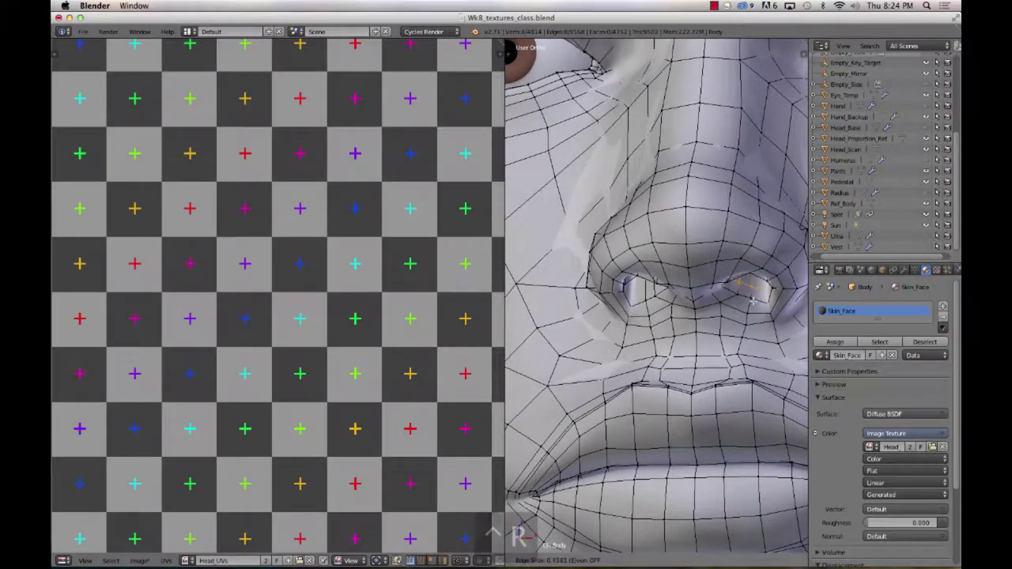
click(753, 303)
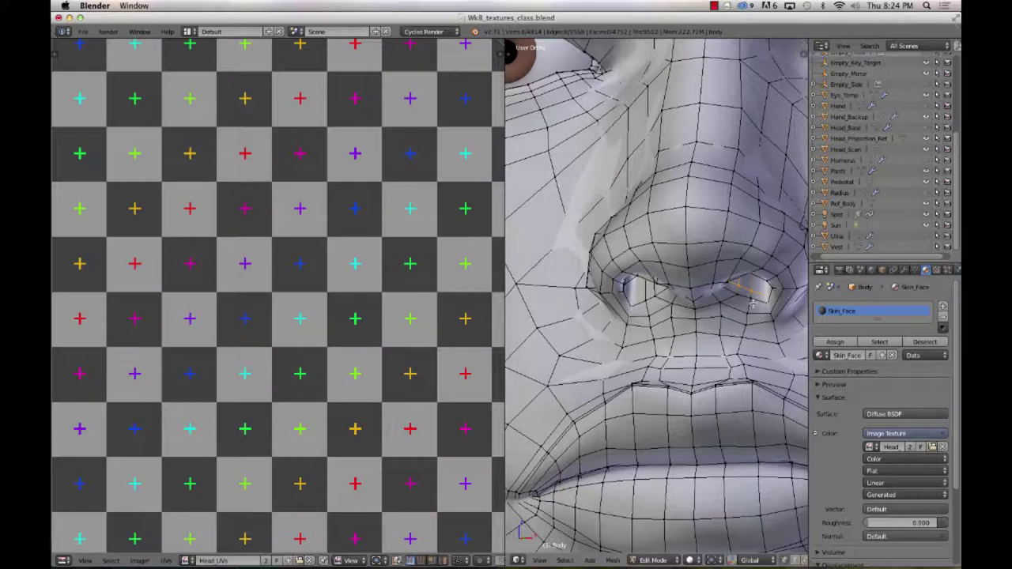
key(ctrl+e)
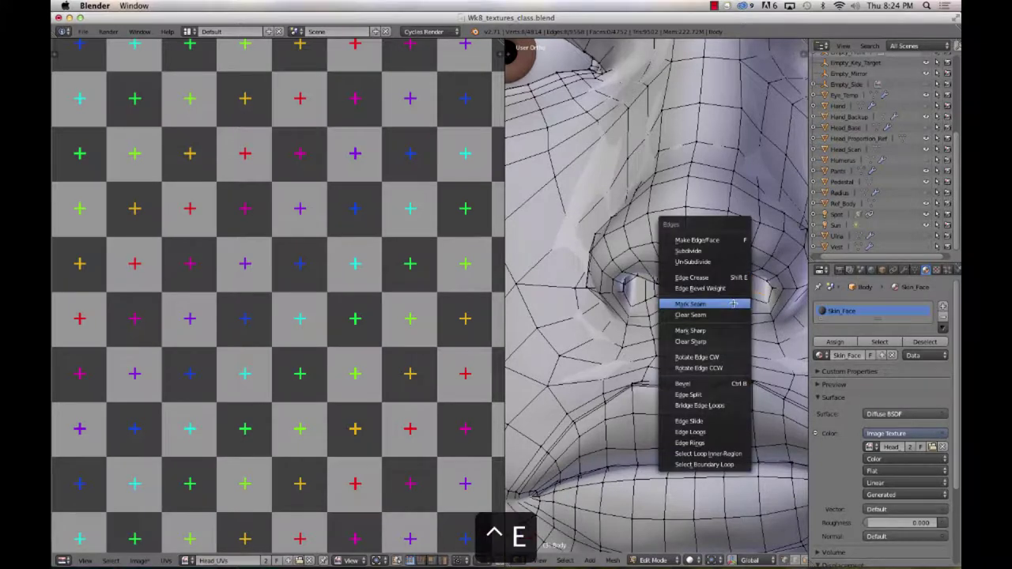
click(734, 304)
Step: Add a matching edge loop inside the character's right nostril and mark it as a seam
middle_drag(734, 304, 712, 296)
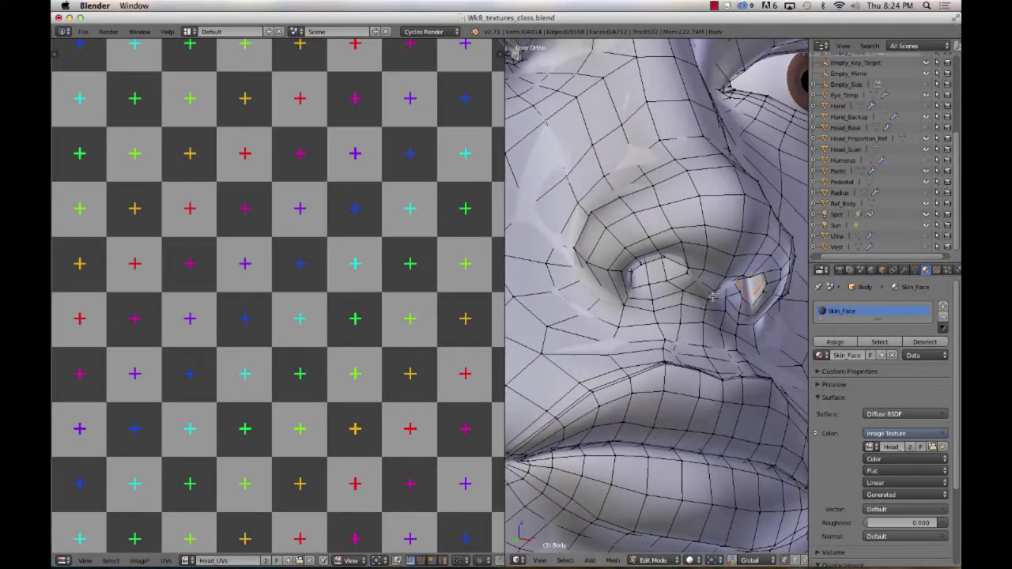
key(ctrl+r)
click(666, 272)
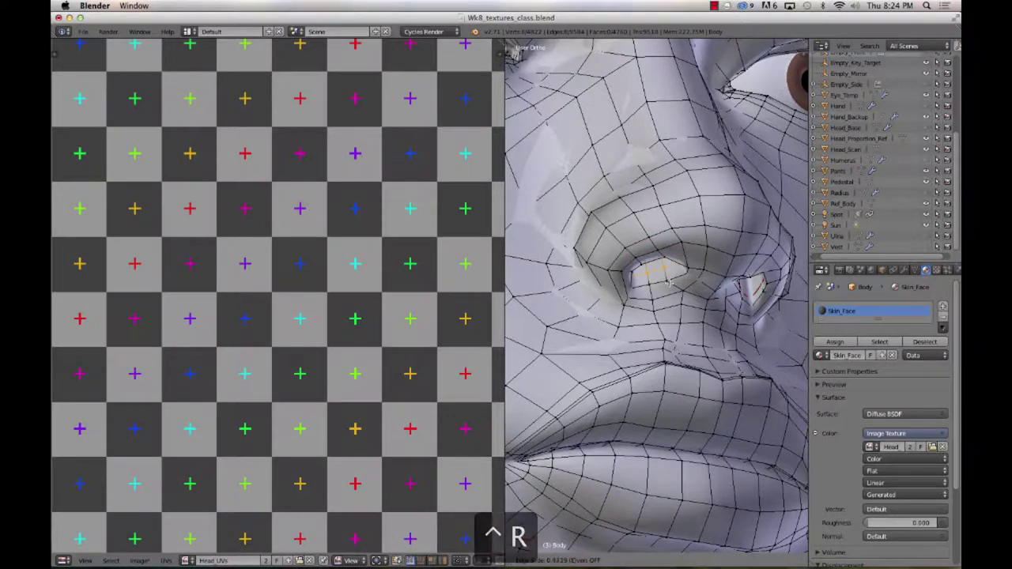
click(670, 284)
key(ctrl+e)
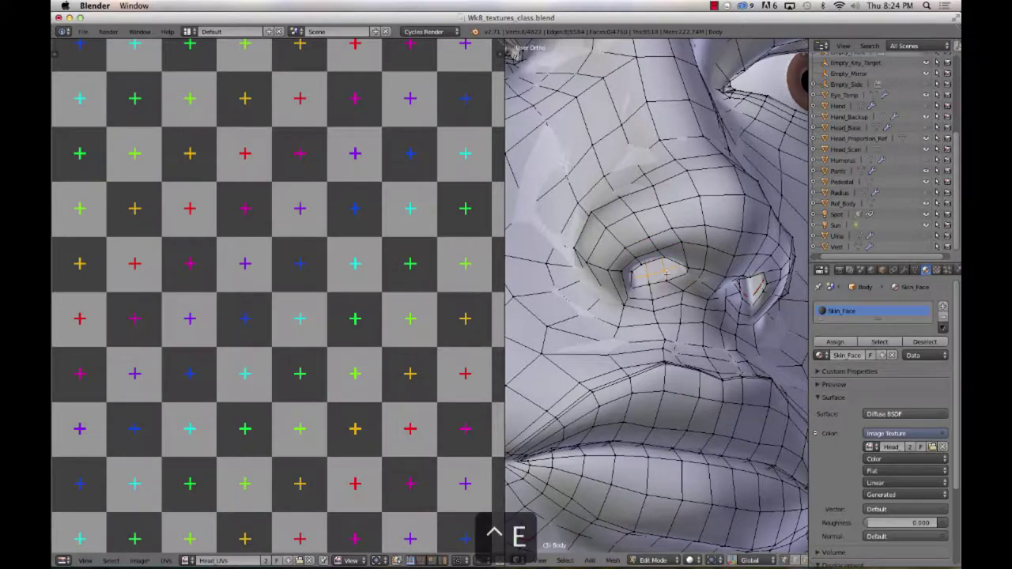
click(670, 287)
Step: In wireframe edge selection, select the inner vertical edge of both nostril cavities and mark them as seams
mouse_move(733, 302)
middle_down()
mouse_move(709, 246)
mouse_move(703, 299)
middle_up()
key(z)
key(z)
key(z)
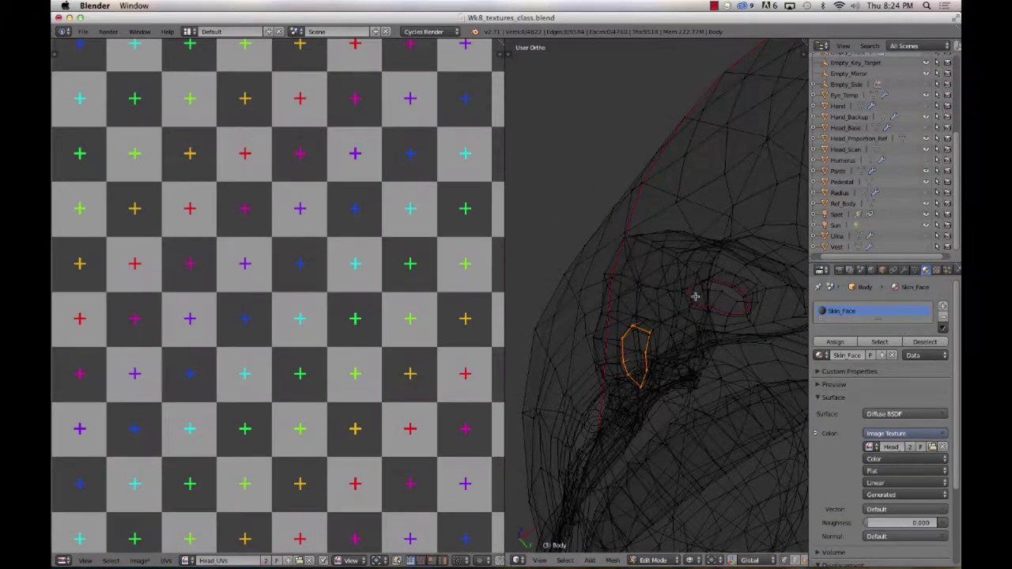
key(ctrl+Tab)
click(698, 306)
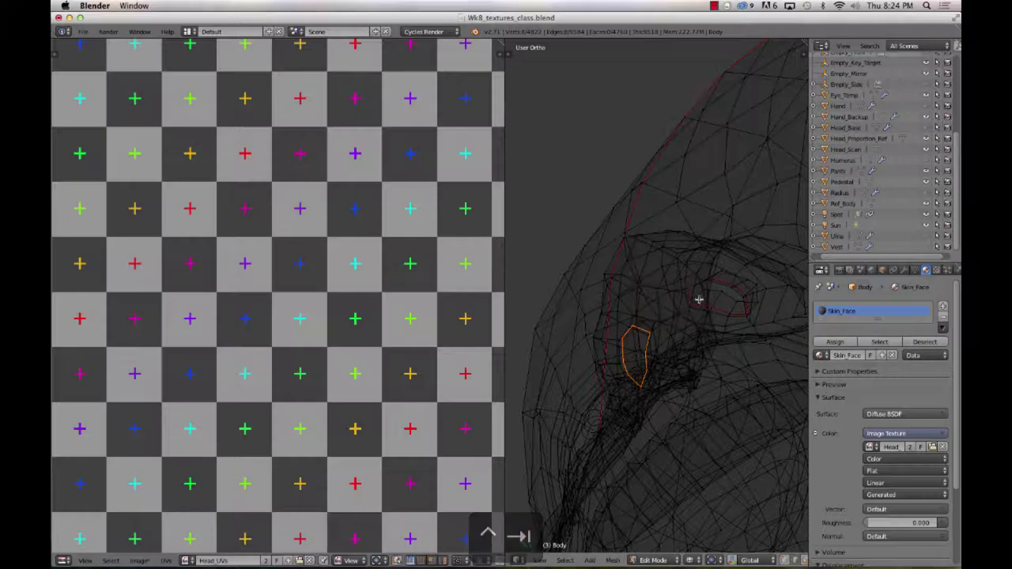
right_click(700, 298)
middle_drag(700, 298, 789, 324)
middle_drag(581, 320, 645, 360)
key(ctrl+e)
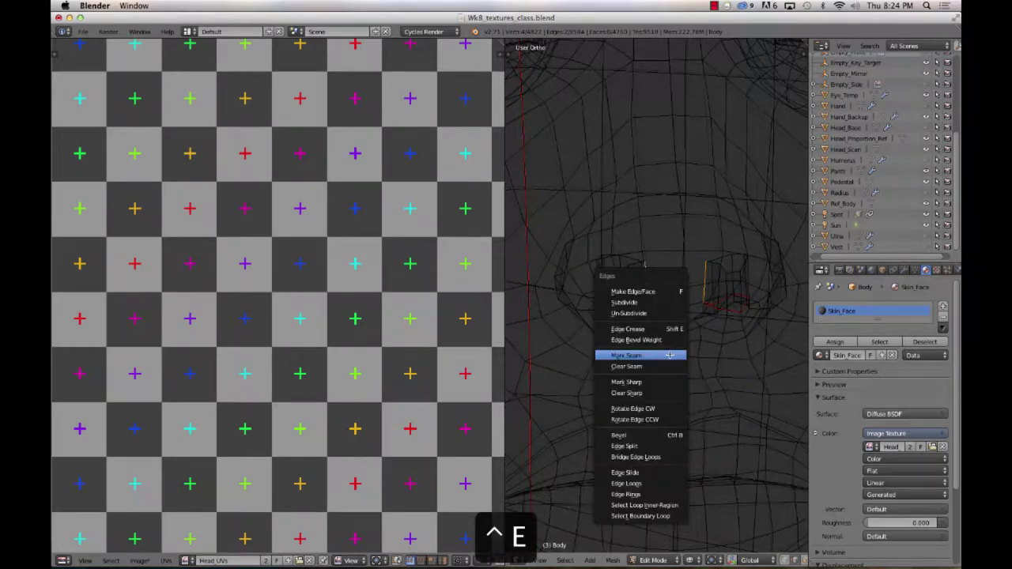
click(670, 355)
Step: Reselect the whole mesh and its UVs to check the head layout against the newly seamed nostril cavities
scroll(666, 320, down, 3)
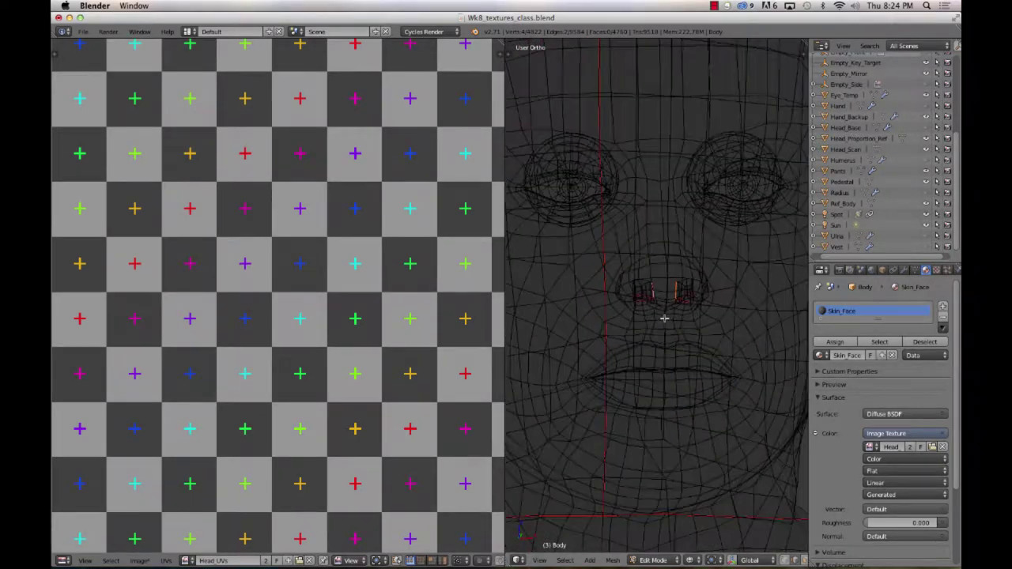
scroll(665, 318, down, 1)
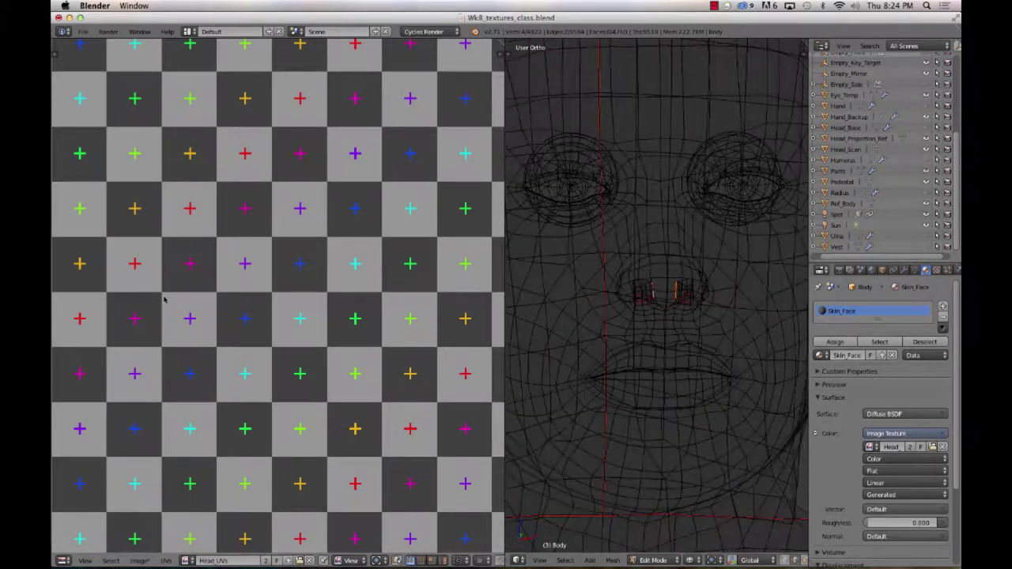
key(a)
key(a)
scroll(676, 329, down, 6)
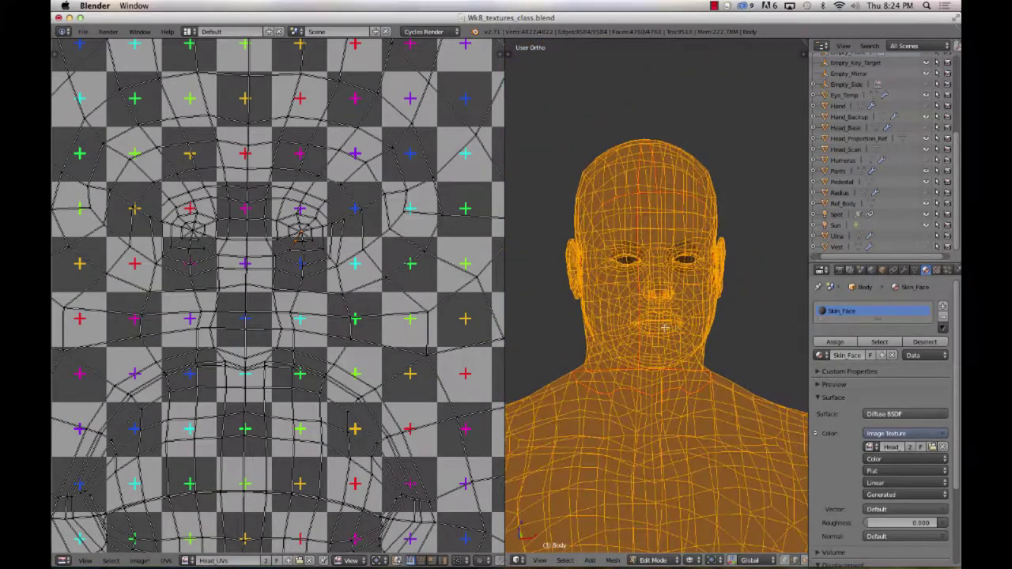
scroll(261, 270, down, 3)
scroll(261, 264, down, 5)
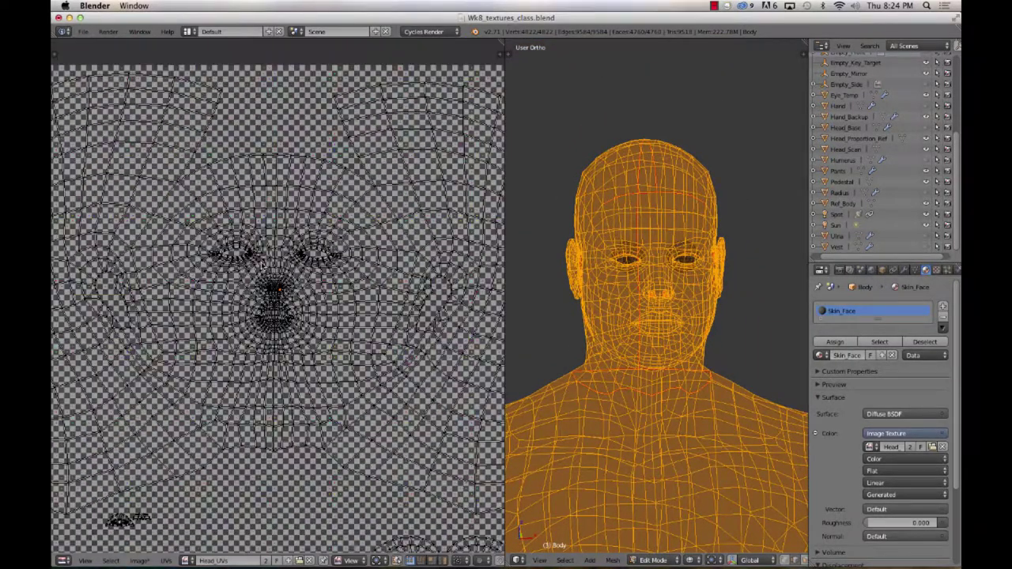
key(a)
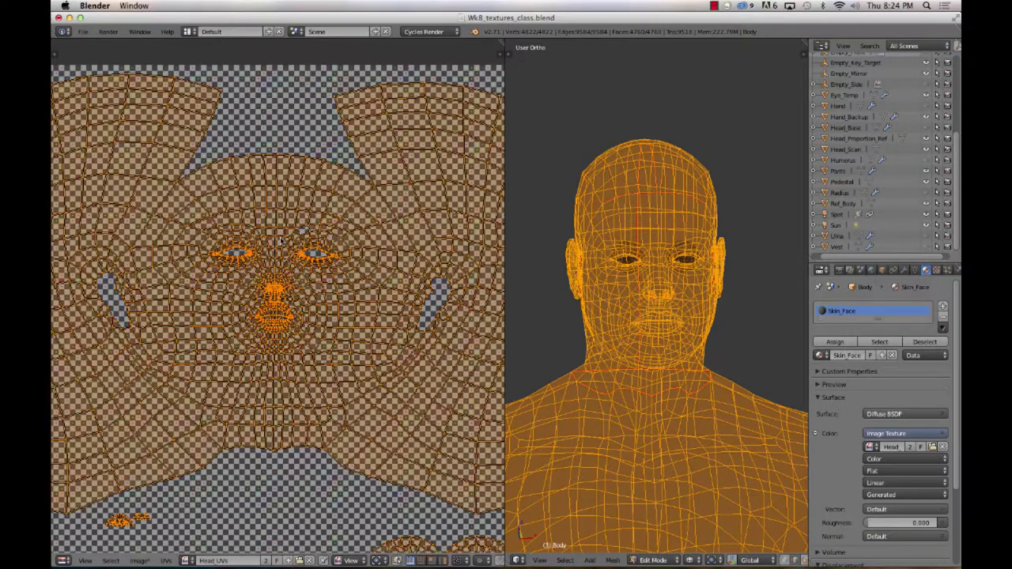
scroll(282, 242, down, 3)
scroll(294, 264, up, 2)
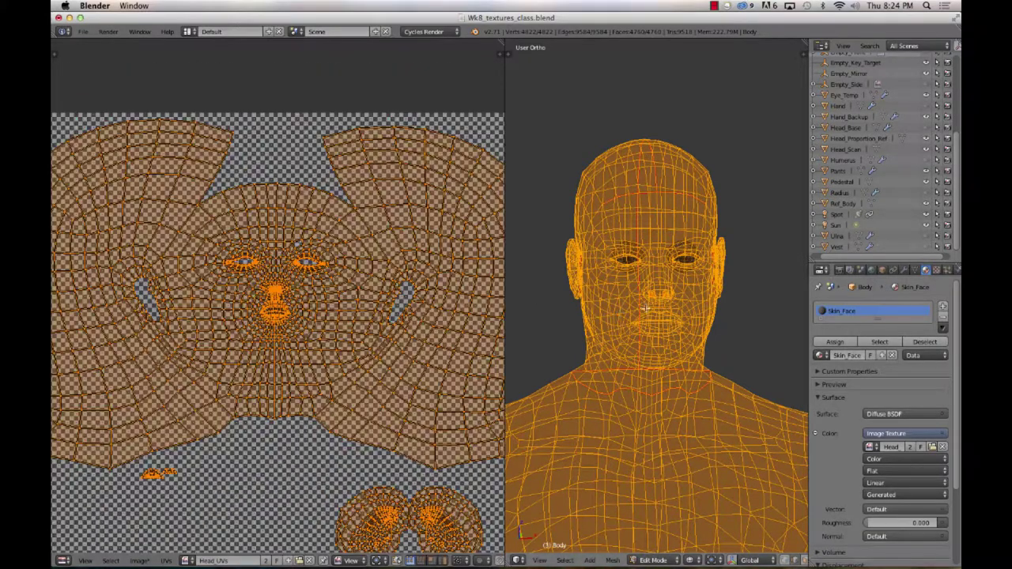
scroll(647, 305, up, 8)
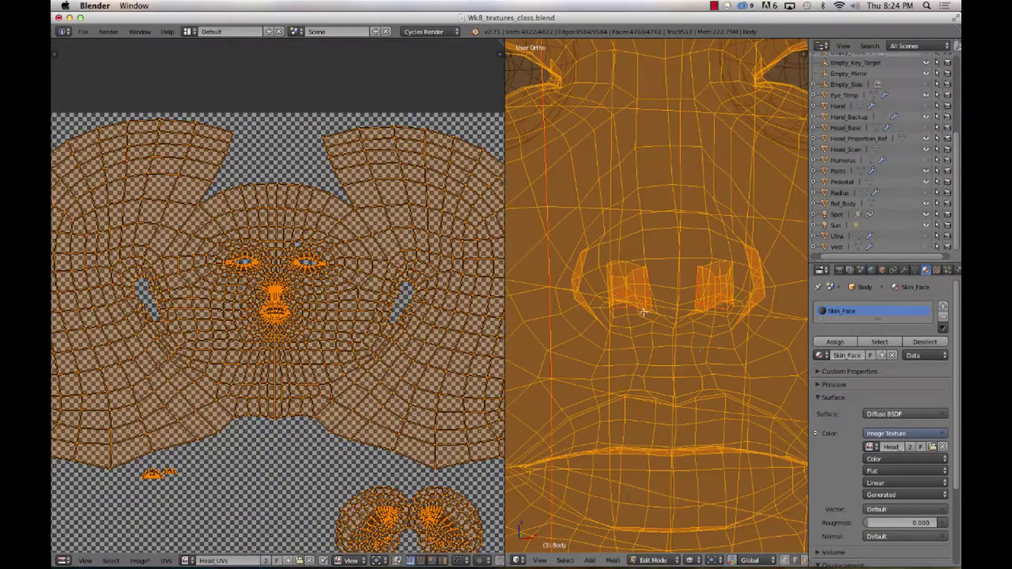
scroll(642, 311, up, 3)
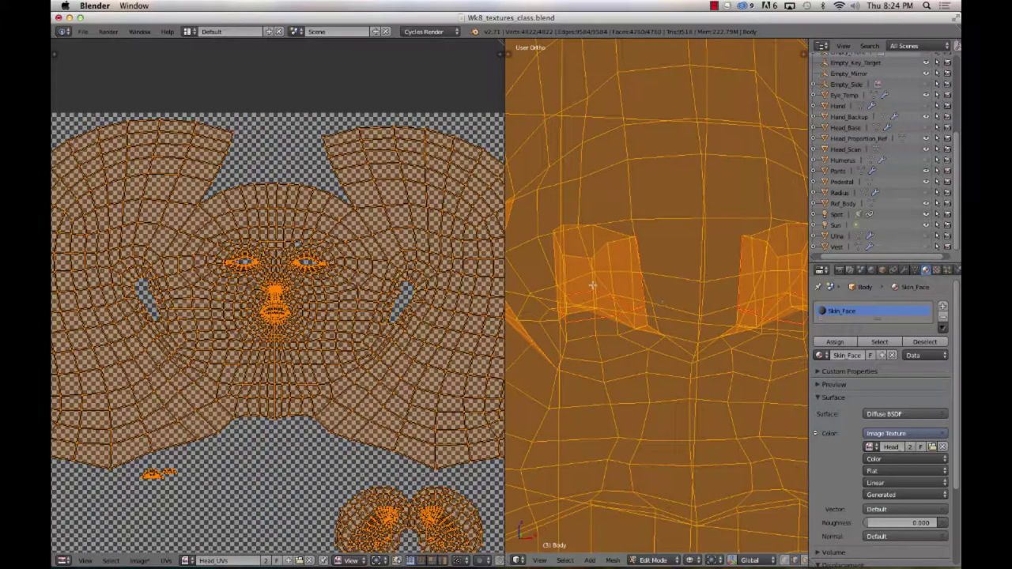
Step: Select the upper end loops of both nostril cavities and grow the vertex selection down to the seam loops
key(a)
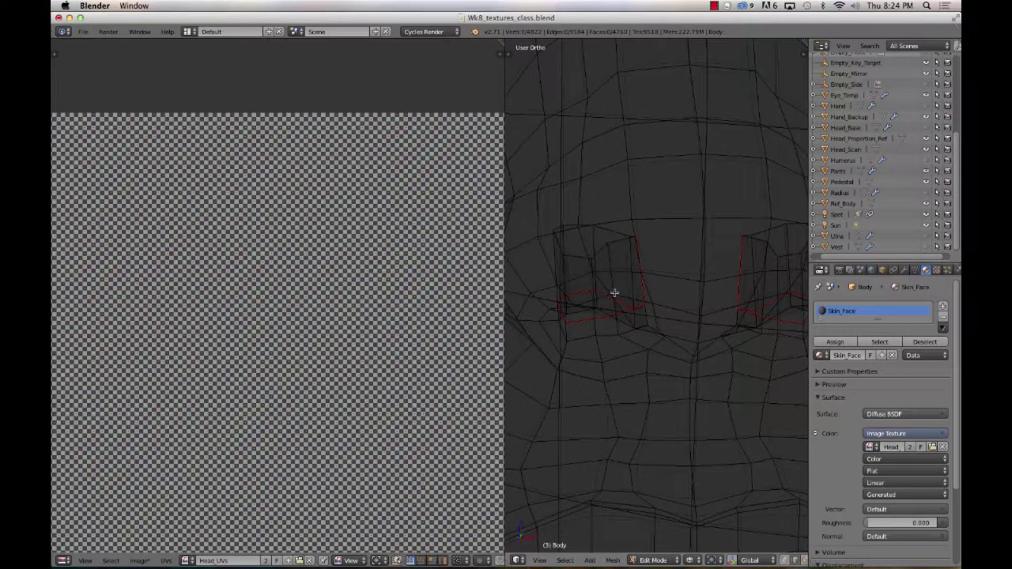
middle_drag(615, 292, 615, 298)
alt+right_click(604, 313)
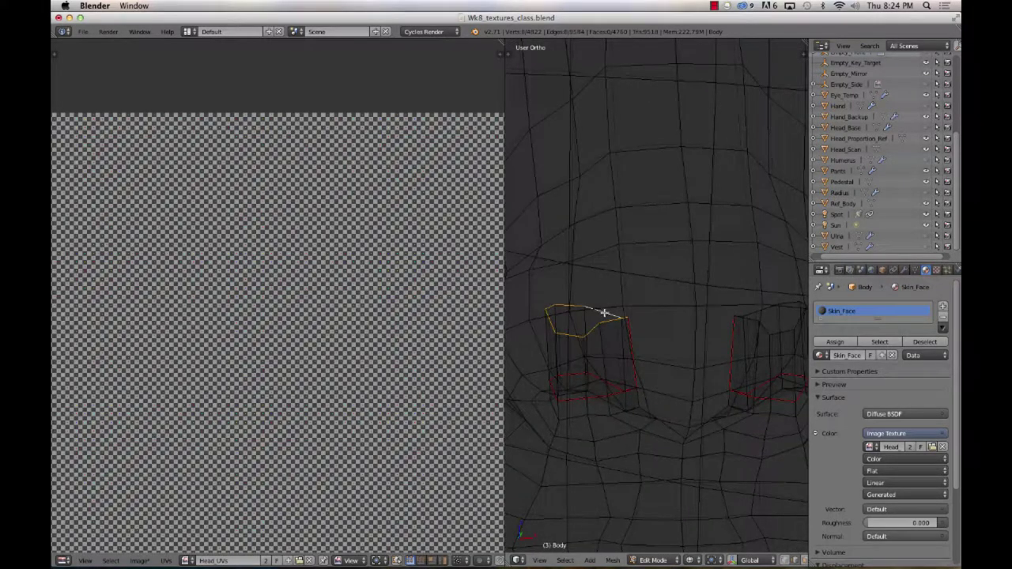
alt+shift+right_click(756, 311)
shift+middle_drag(787, 344, 748, 322)
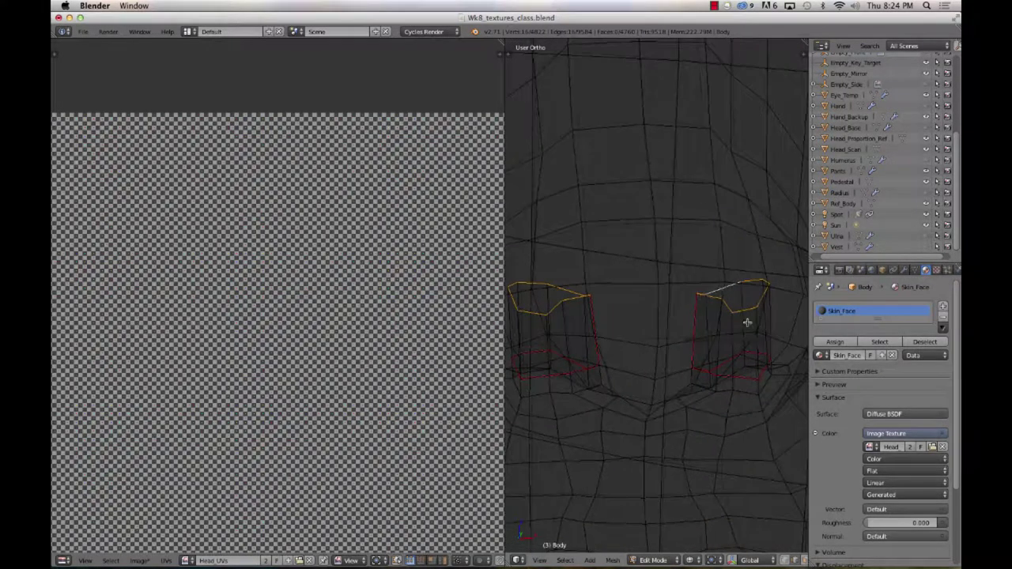
key(ctrl+Tab)
click(741, 310)
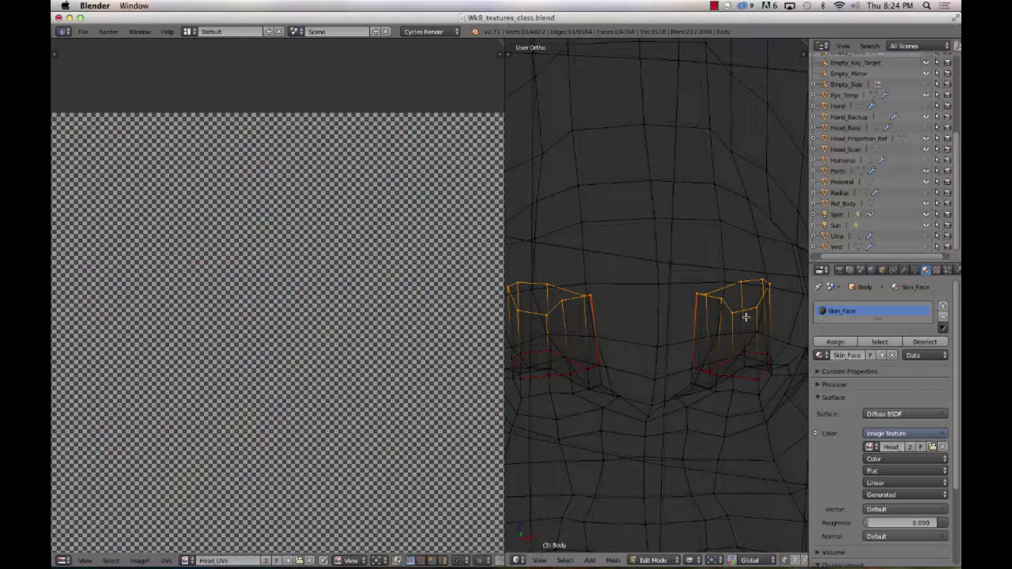
key(ctrl+KP_Add)
shift+middle_drag(649, 389, 678, 363)
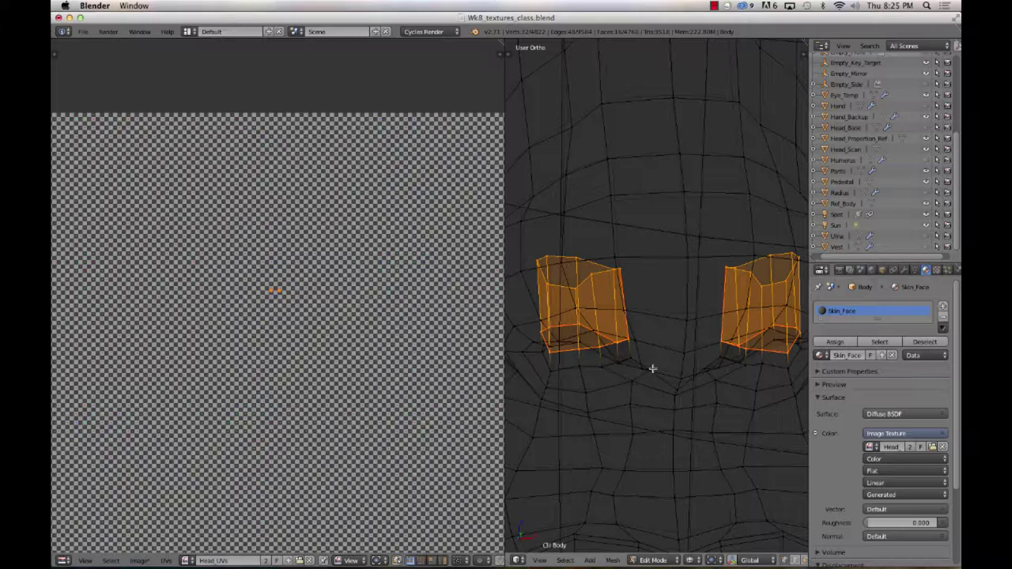
Step: Unwrap the selected wall faces of both nostril cavities with the standard Unwrap method
key(u)
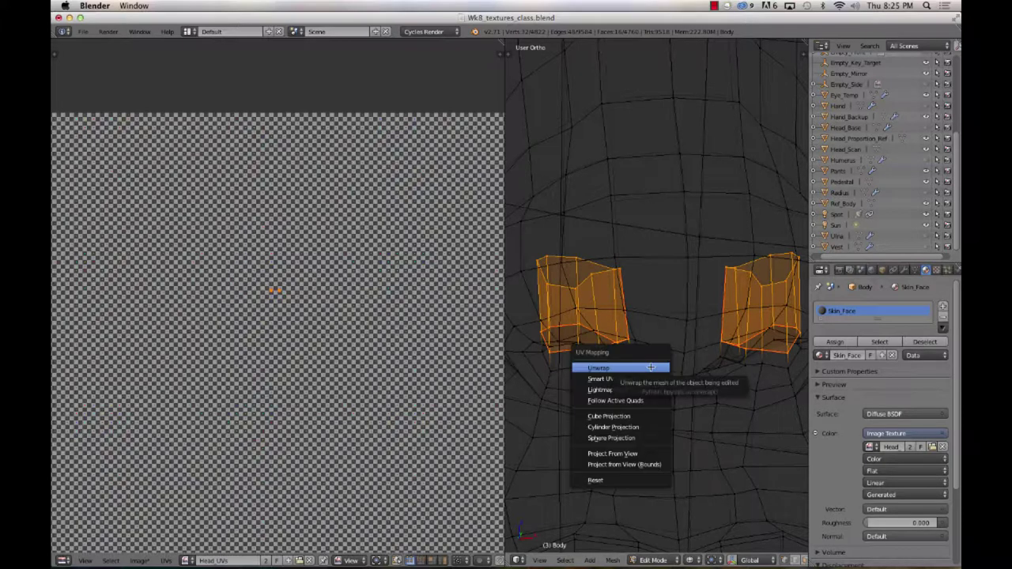
click(651, 368)
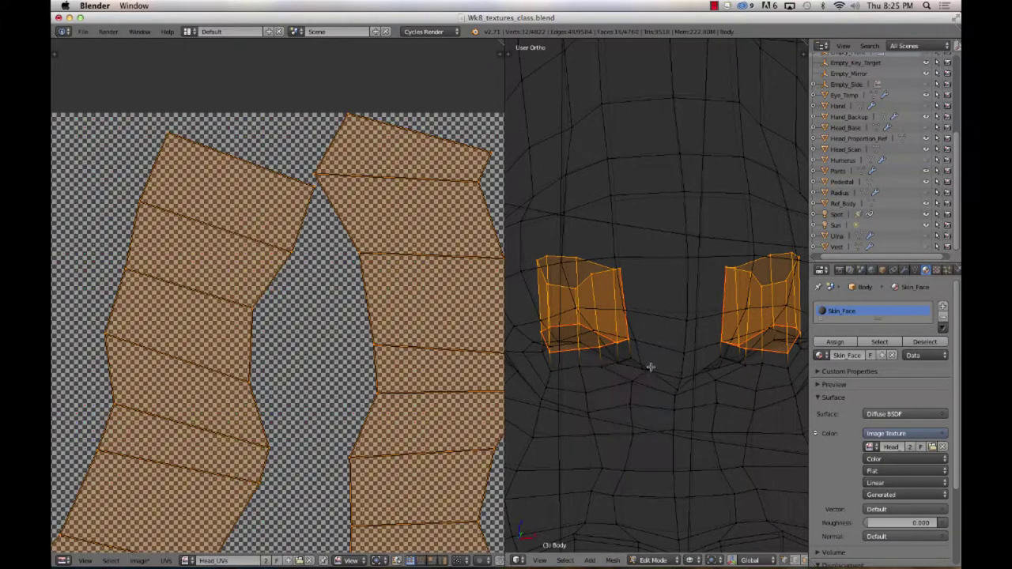
scroll(440, 367, down, 7)
scroll(440, 366, up, 7)
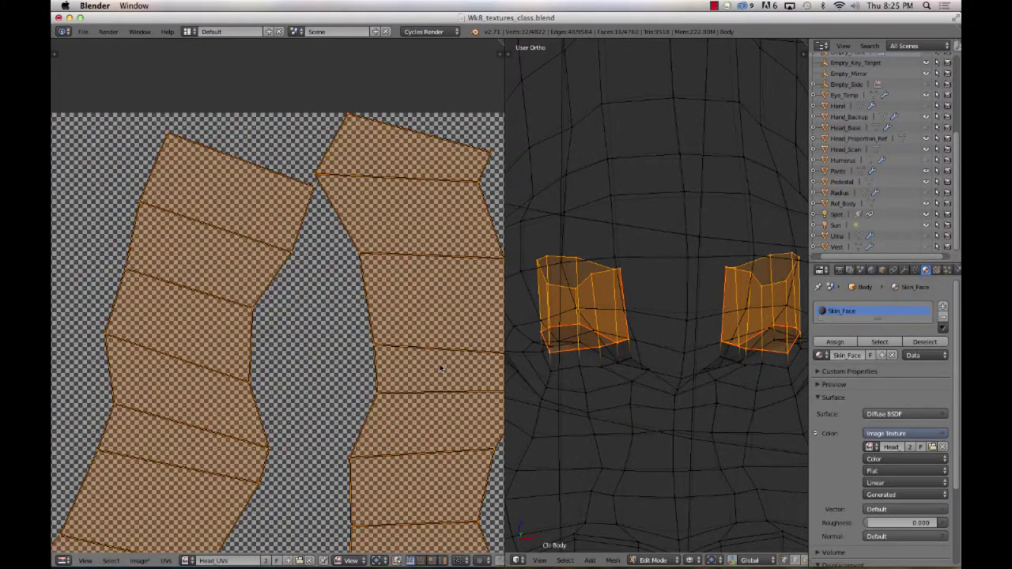
Step: Reselect the whole mesh to display the nostril UVs together with the other head islands
scroll(411, 382, down, 4)
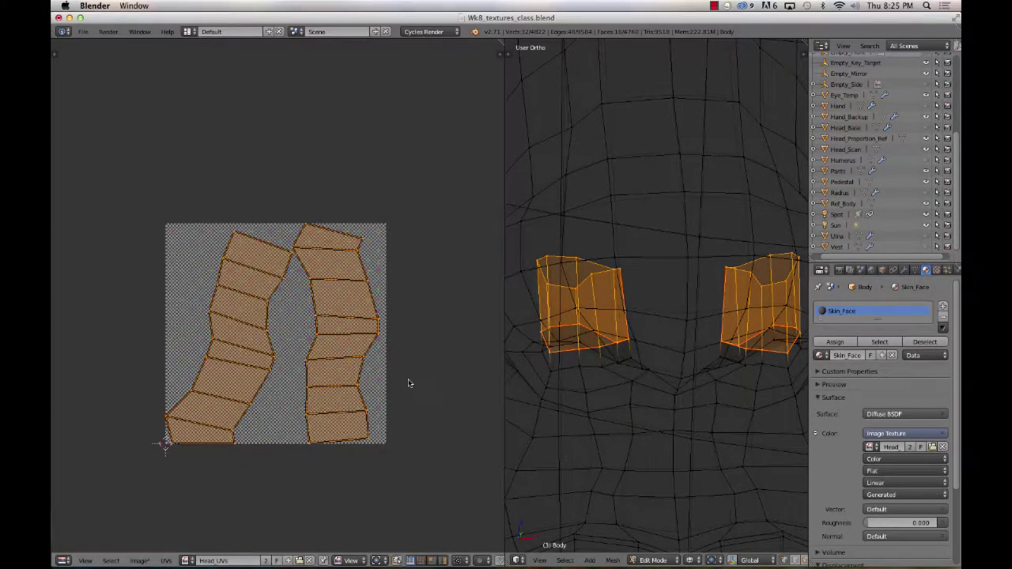
middle_drag(378, 419, 389, 393)
key(a)
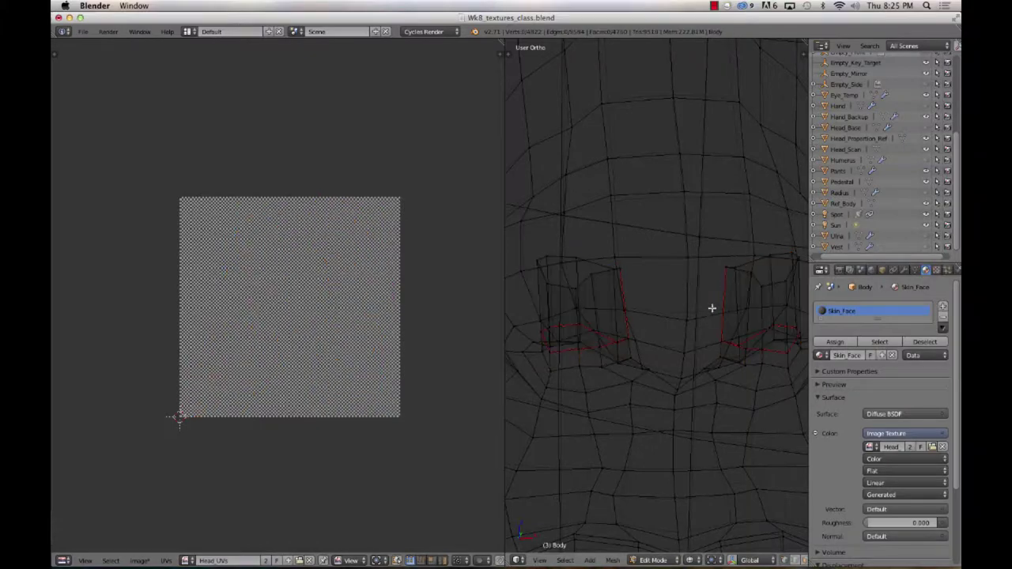
key(a)
scroll(275, 435, up, 3)
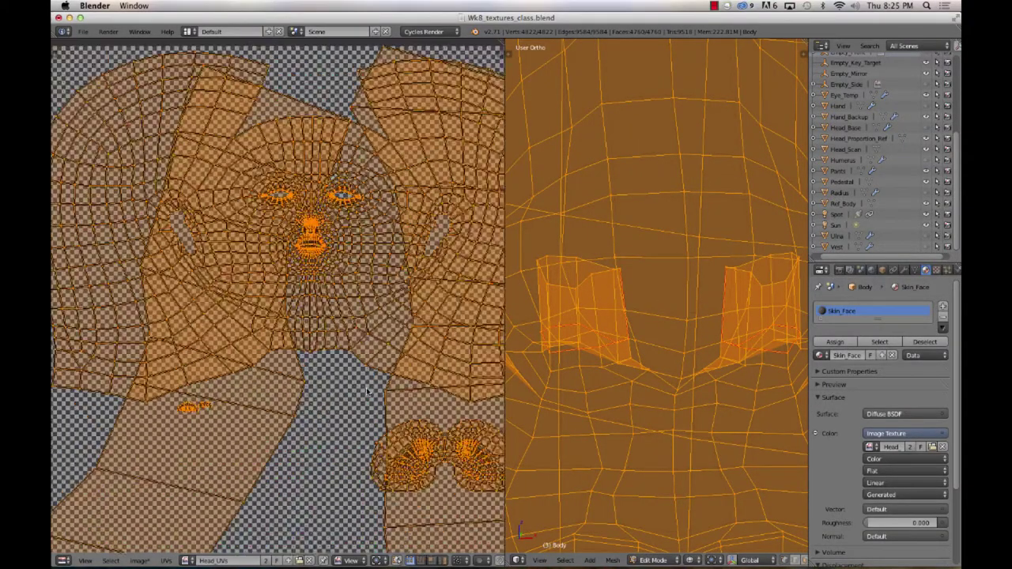
scroll(275, 434, down, 3)
middle_drag(274, 434, 287, 406)
scroll(204, 365, up, 4)
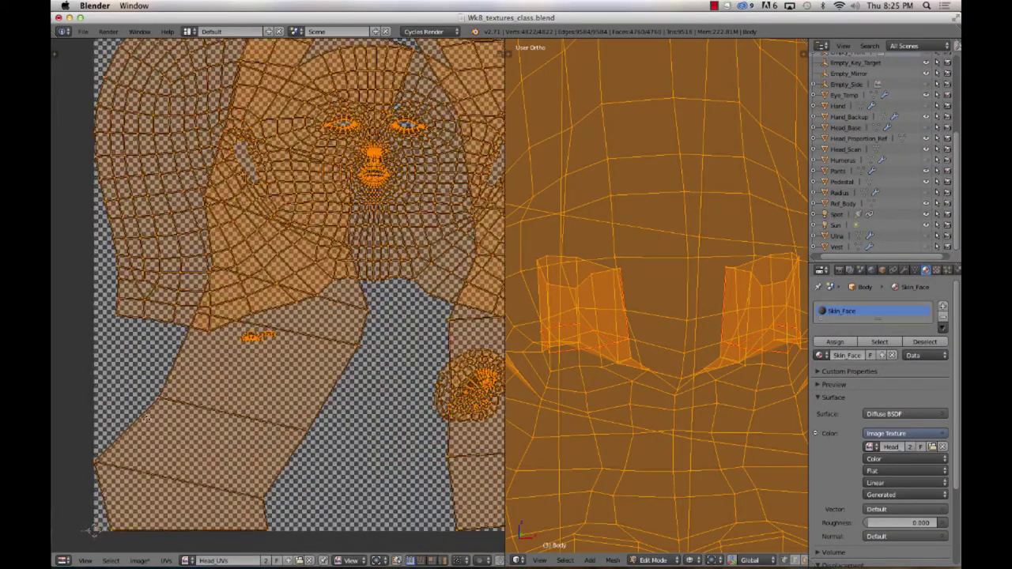
Step: Average the scale of all the head's UV islands and pack them into the image area
key(c)
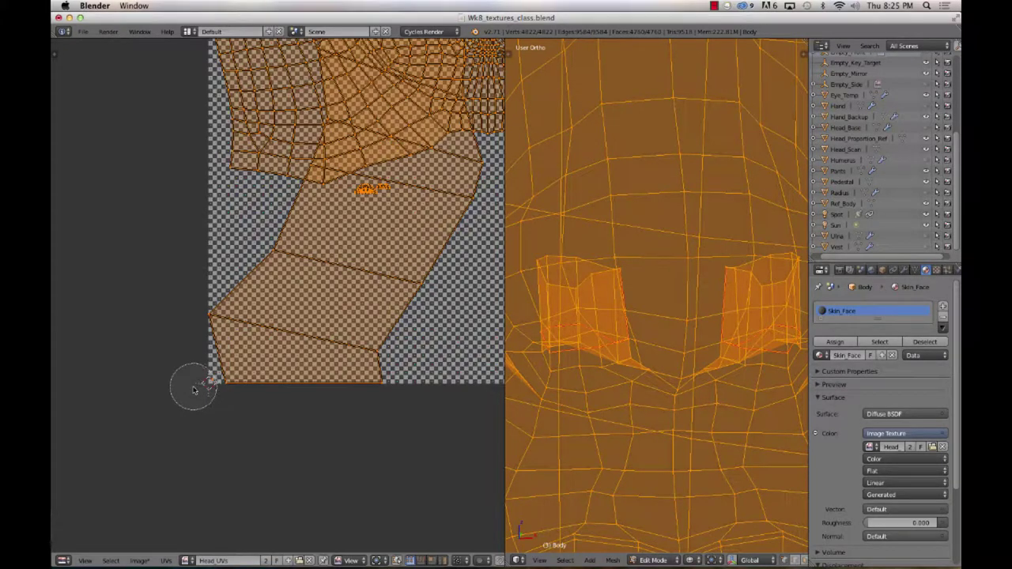
scroll(237, 386, down, 4)
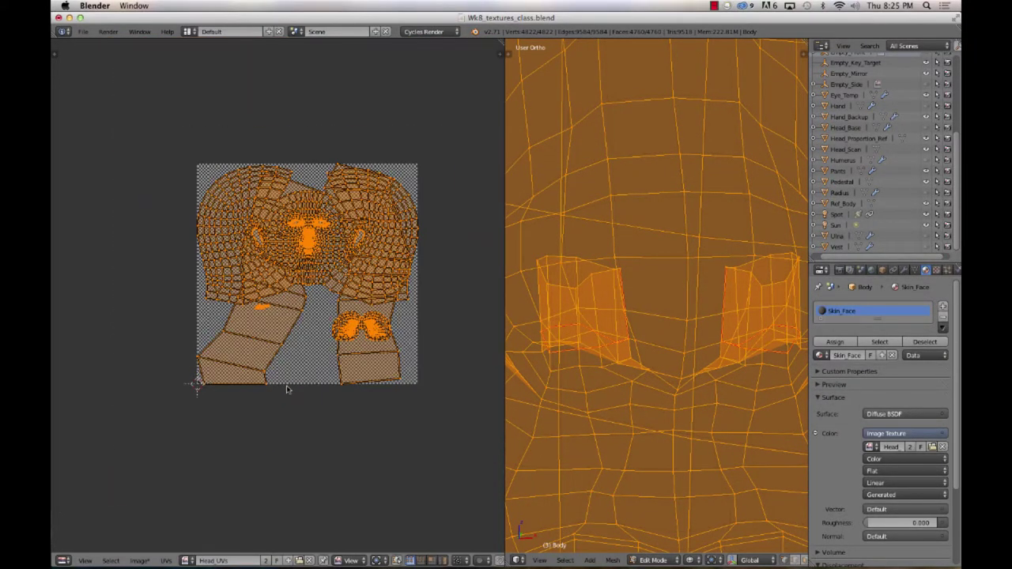
scroll(301, 382, up, 2)
click(166, 561)
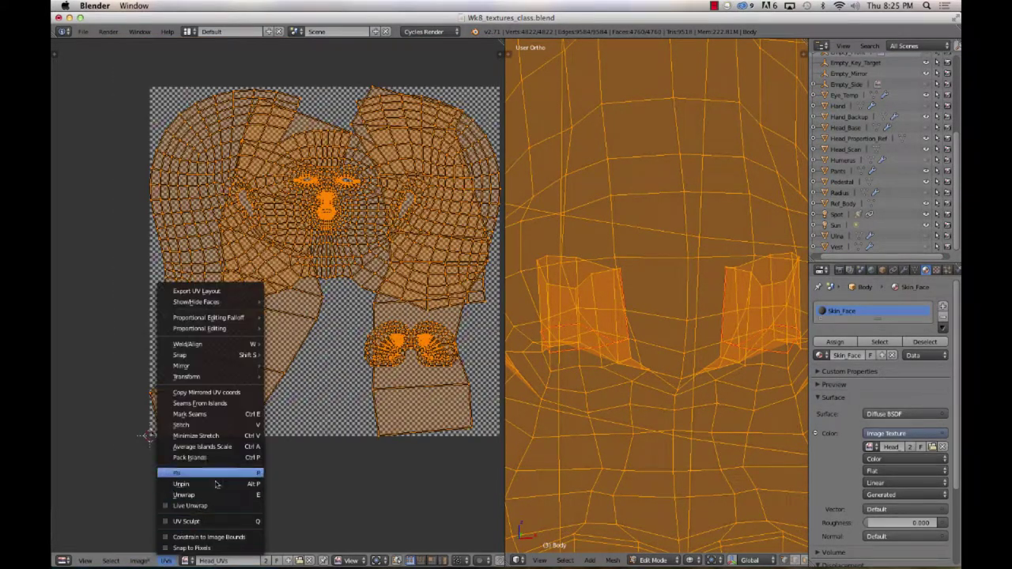
click(233, 448)
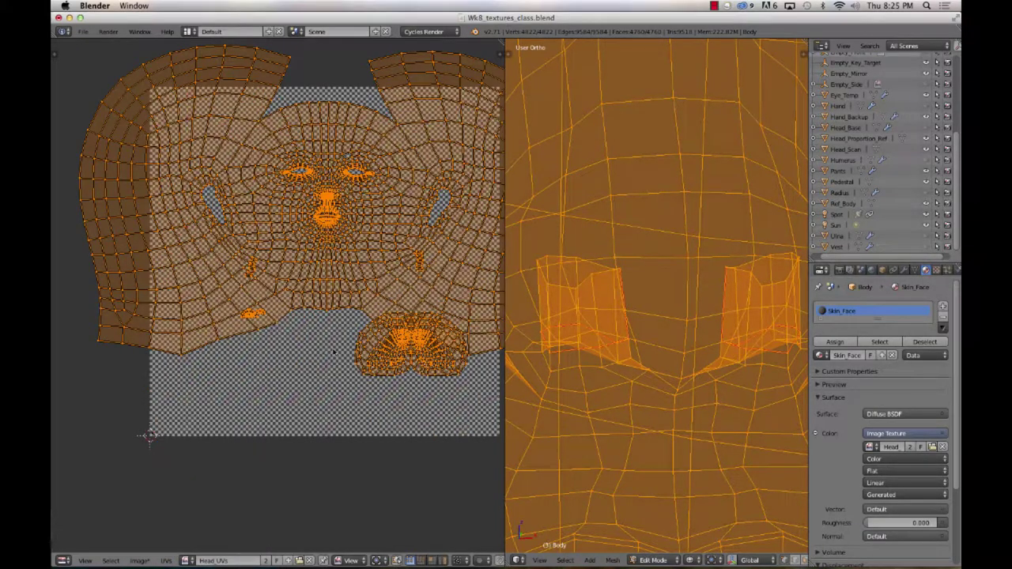
click(302, 358)
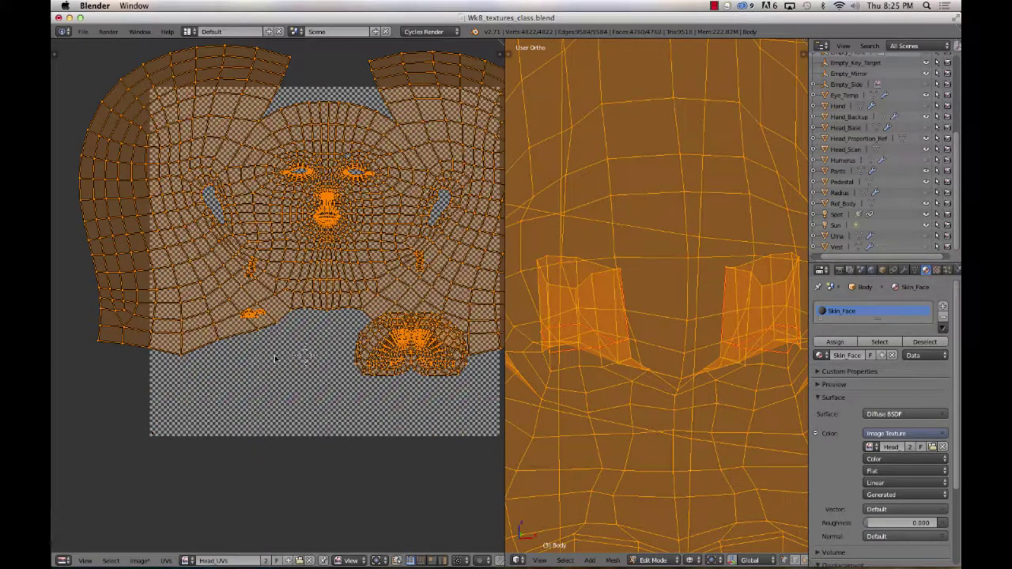
click(166, 560)
click(232, 458)
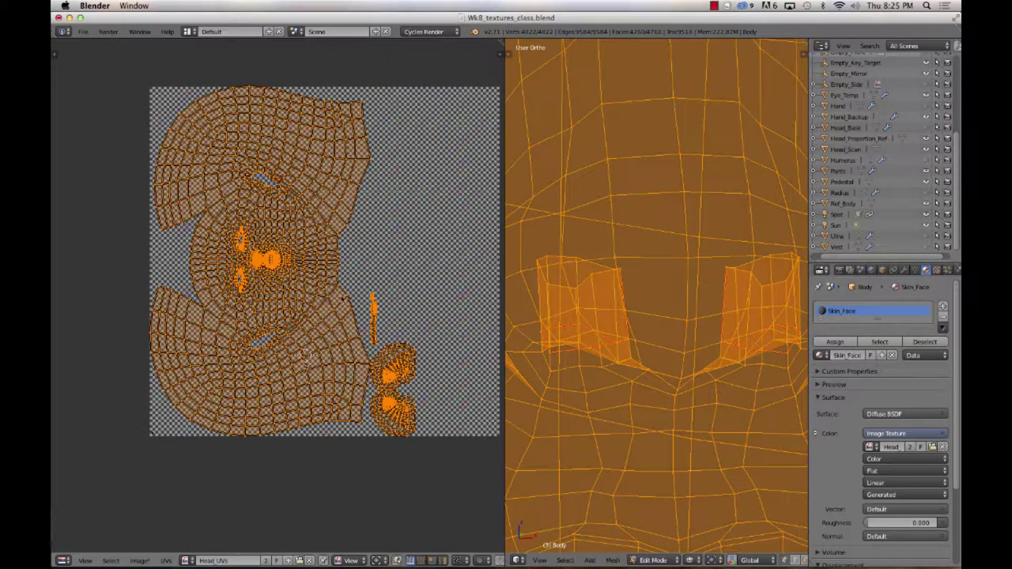
Step: Rotate all the packed UV islands by 90 degrees to set the face upright, and move them back onto the grid image
text(r)
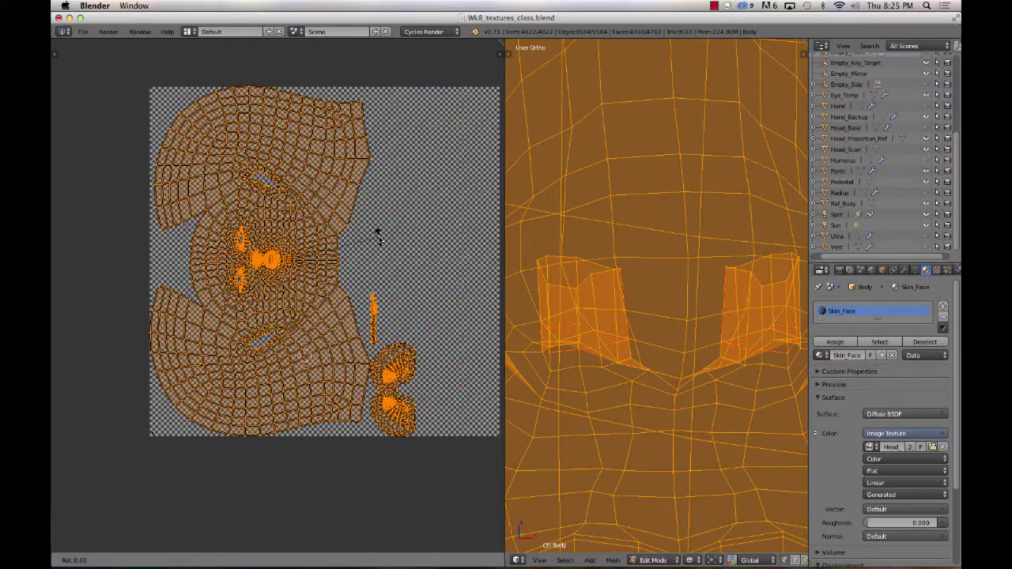
text(90)
key(Return)
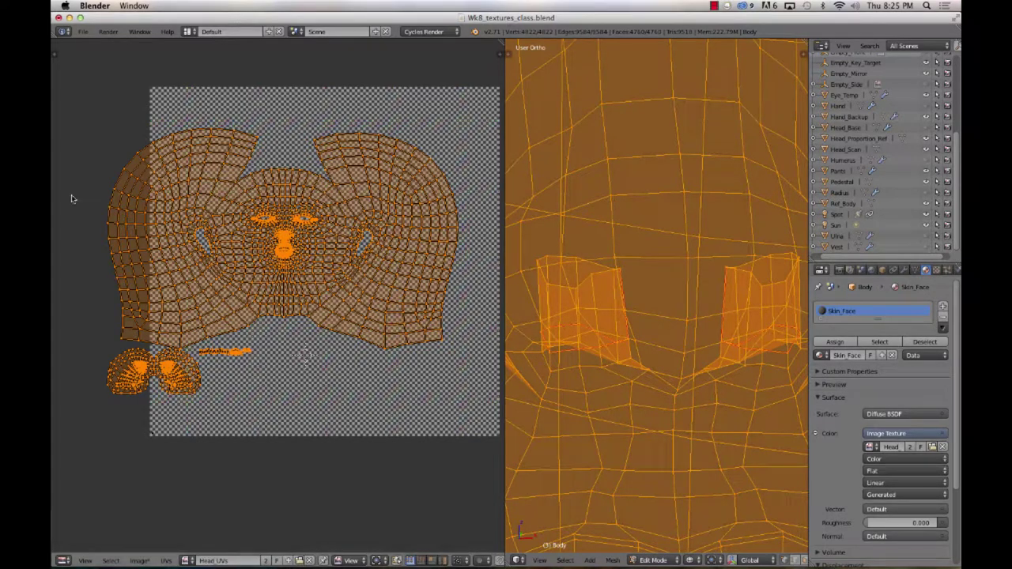
key(g)
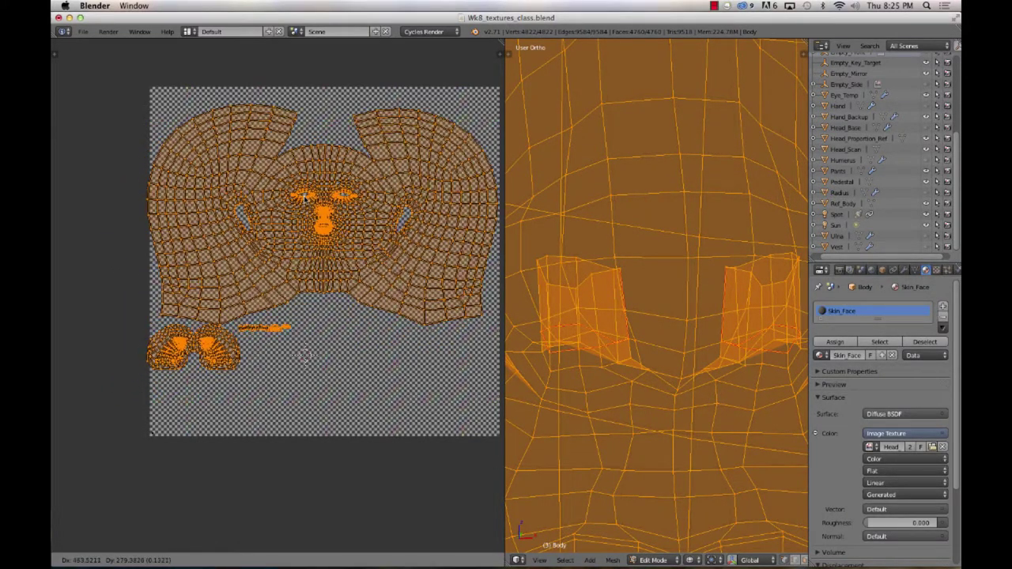
click(306, 198)
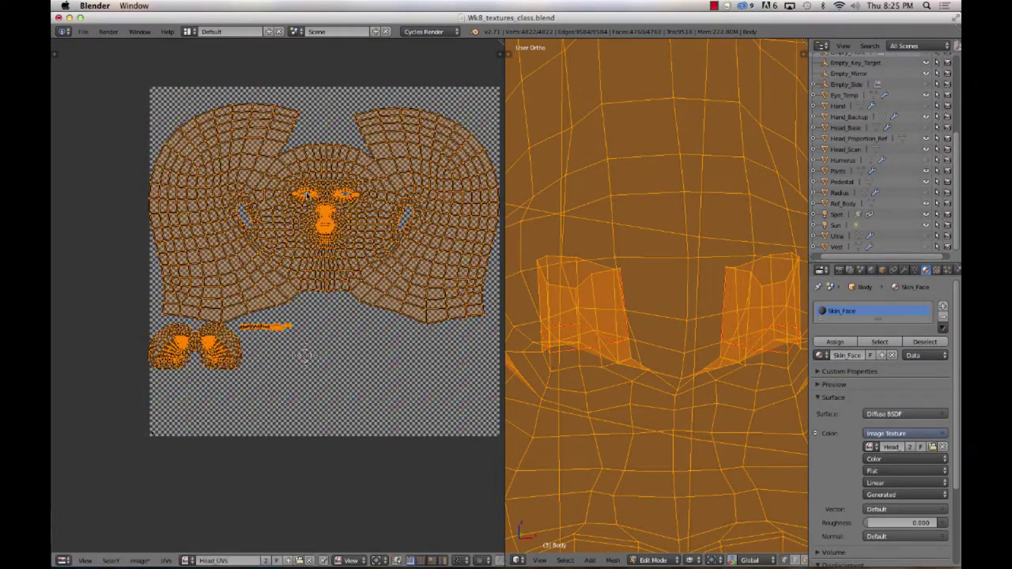
Step: Nudge all islands about 12 px right to bring the head's outer left edge inside the image border
scroll(309, 261, down, 1)
scroll(332, 277, up, 4)
scroll(337, 280, up, 10)
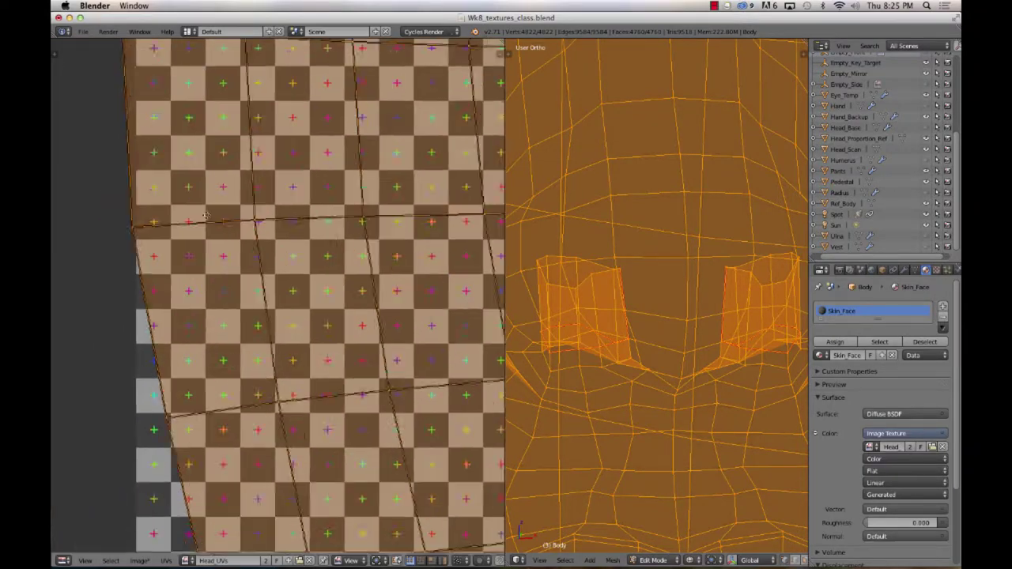
middle_drag(206, 215, 237, 257)
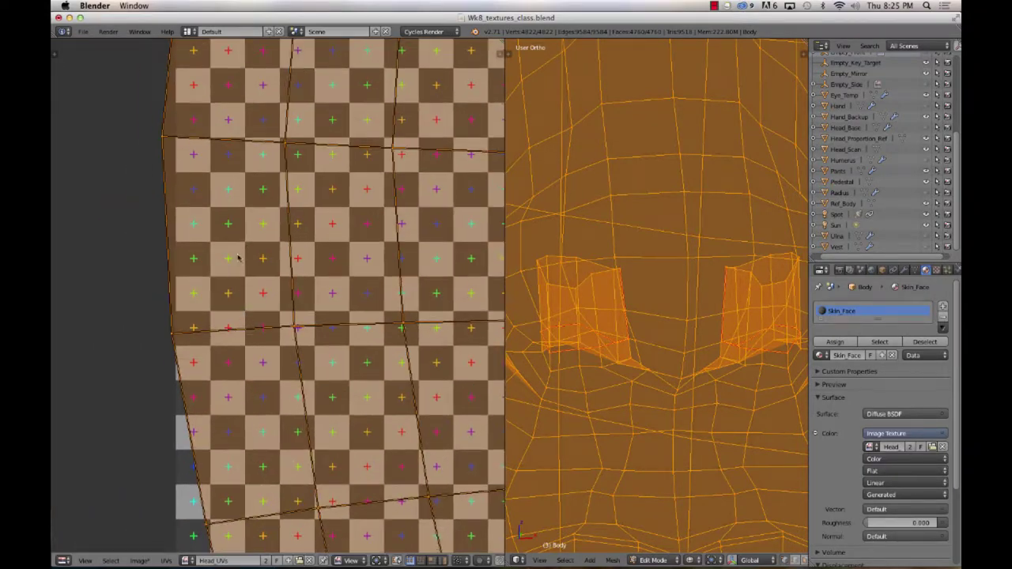
key(g)
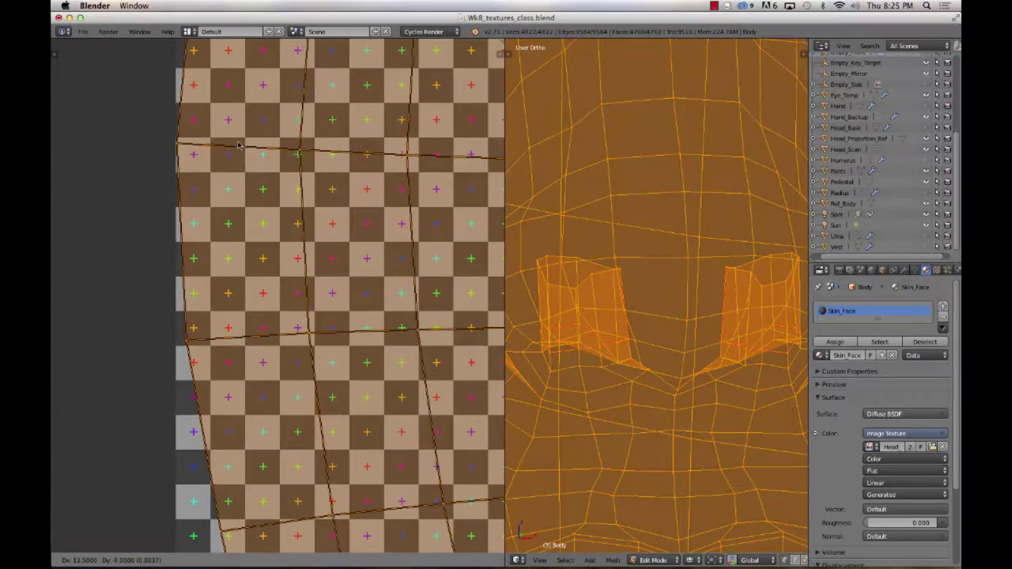
click(237, 145)
scroll(277, 219, down, 8)
middle_drag(391, 257, 171, 174)
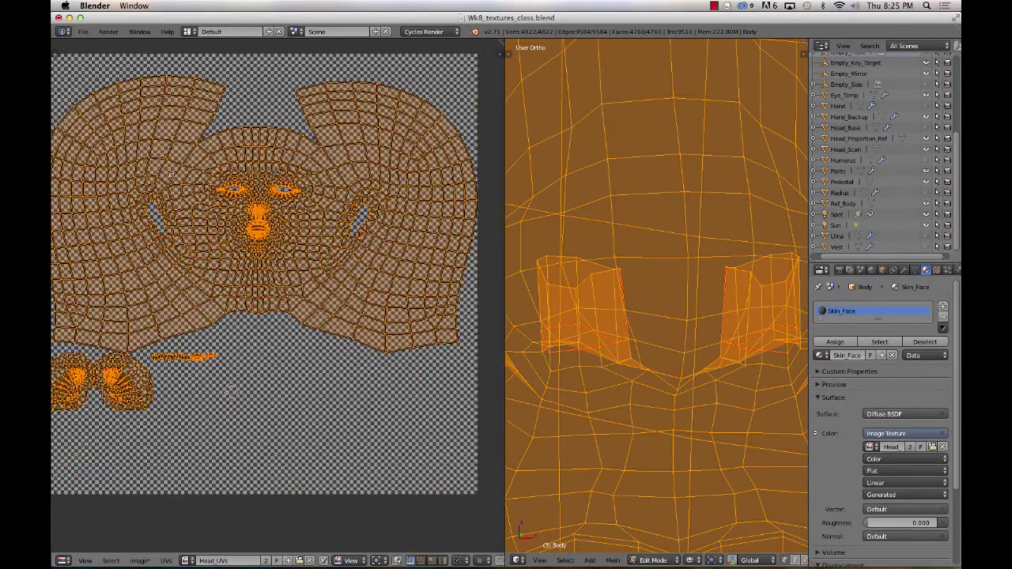
Step: Deselect all the UVs and switch the 3D view to textured shading to show the checker grid on the head
key(a)
scroll(231, 261, down, 3)
scroll(210, 286, up, 4)
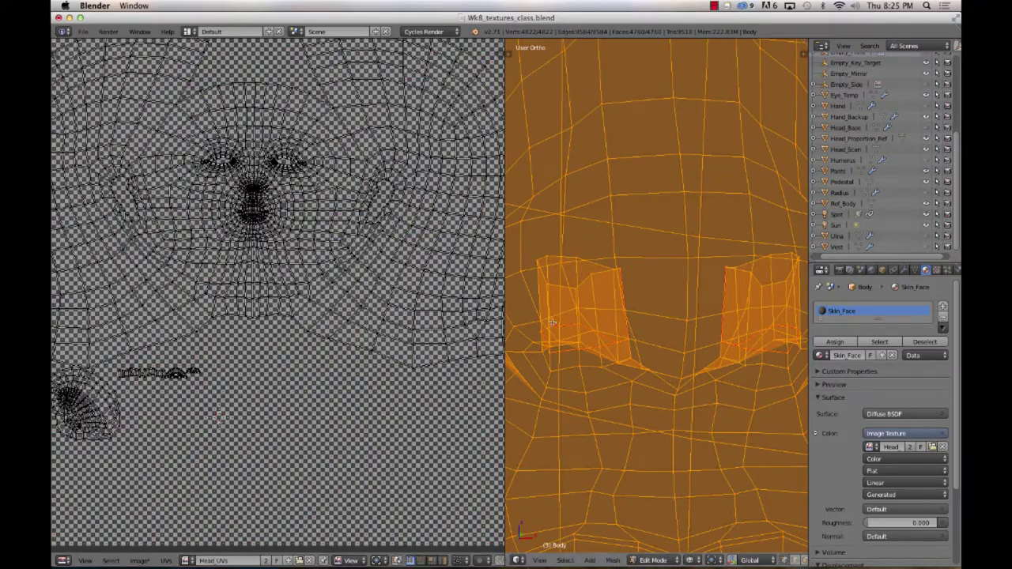
scroll(681, 318, down, 5)
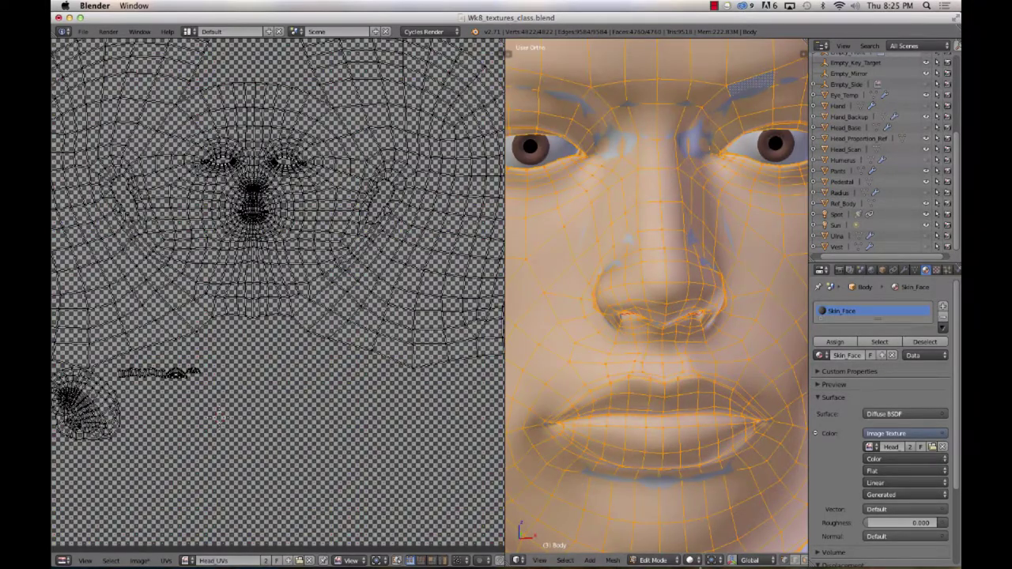
click(692, 560)
click(710, 511)
scroll(664, 472, down, 4)
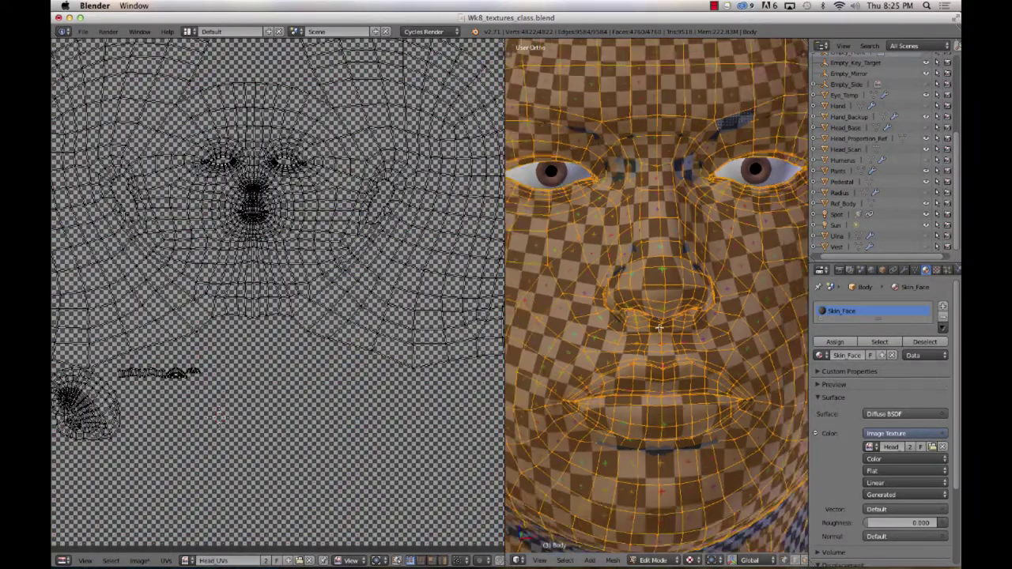
Step: Enable UV Sculpt for the nose and mouth area and set the sculpt tool to Relax
scroll(250, 210, up, 5)
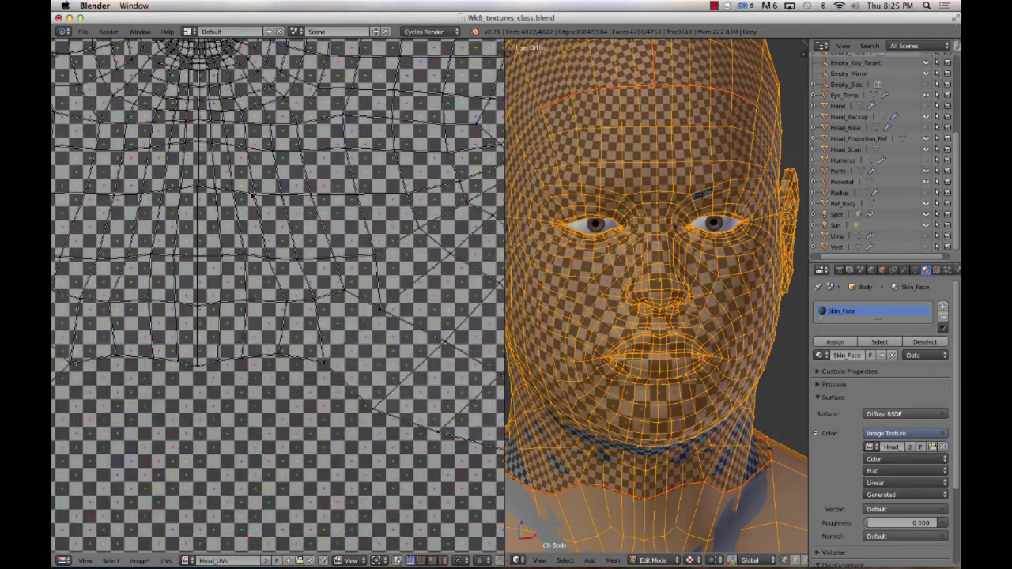
scroll(306, 247, up, 3)
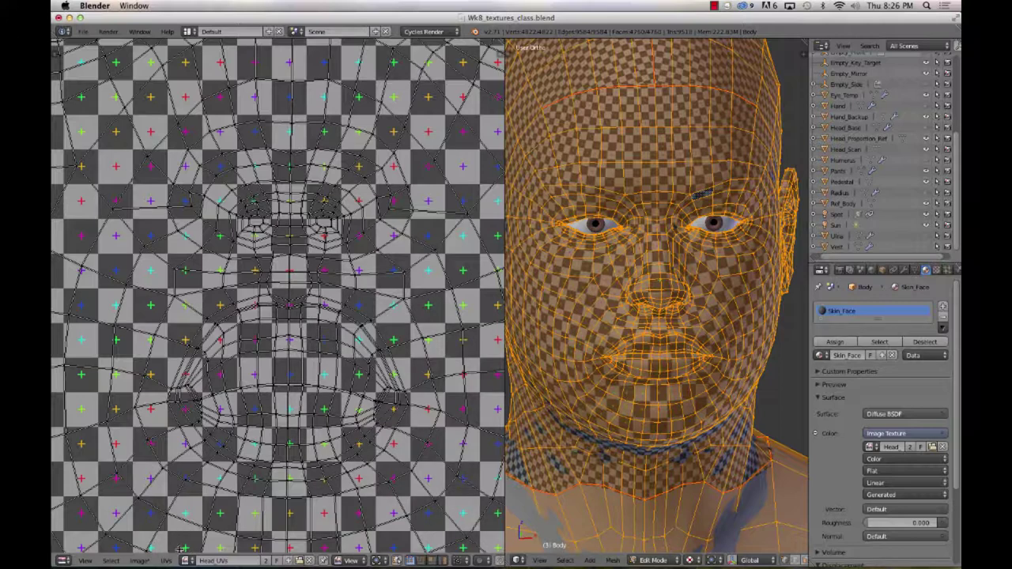
click(166, 561)
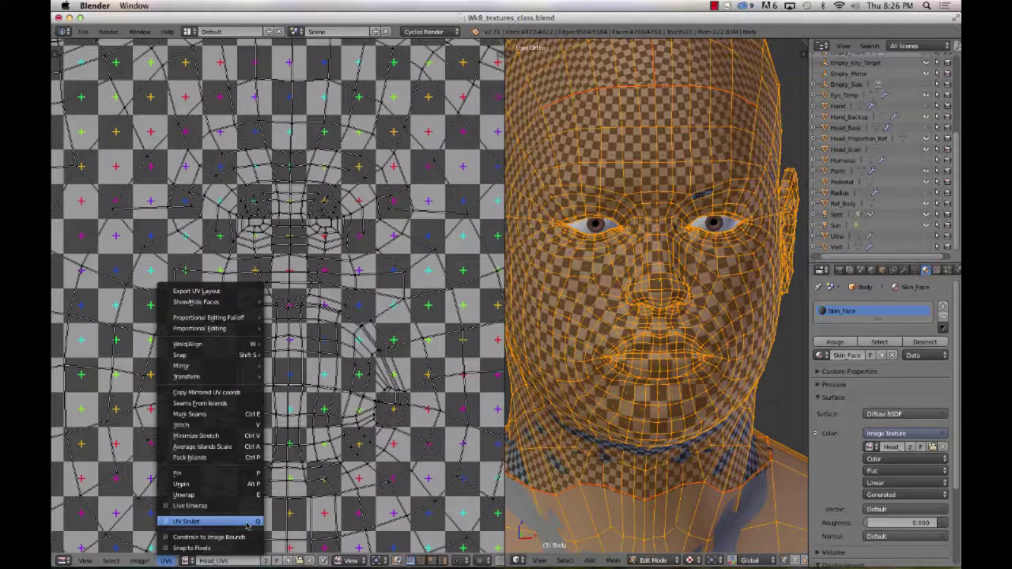
click(185, 522)
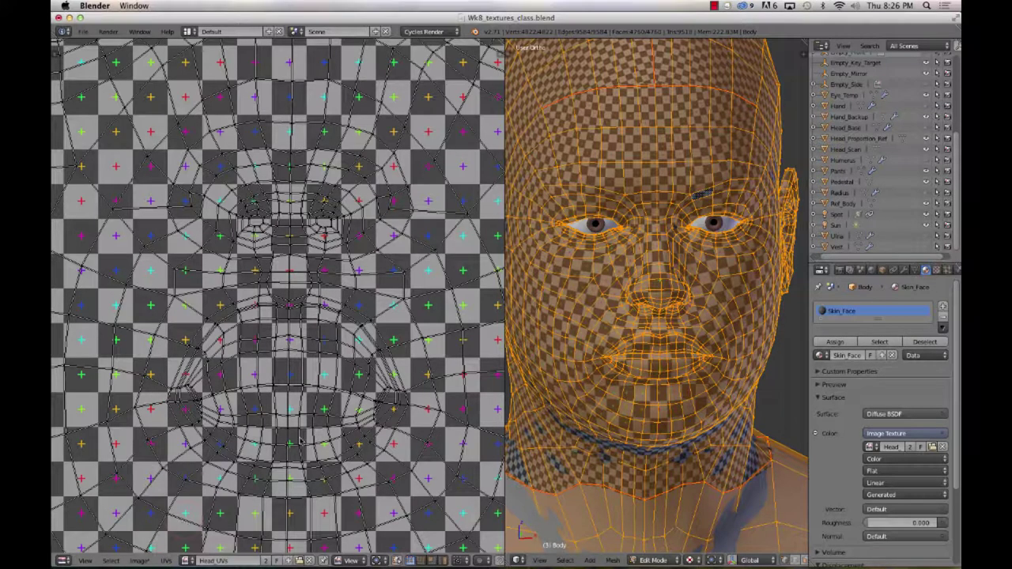
key(t)
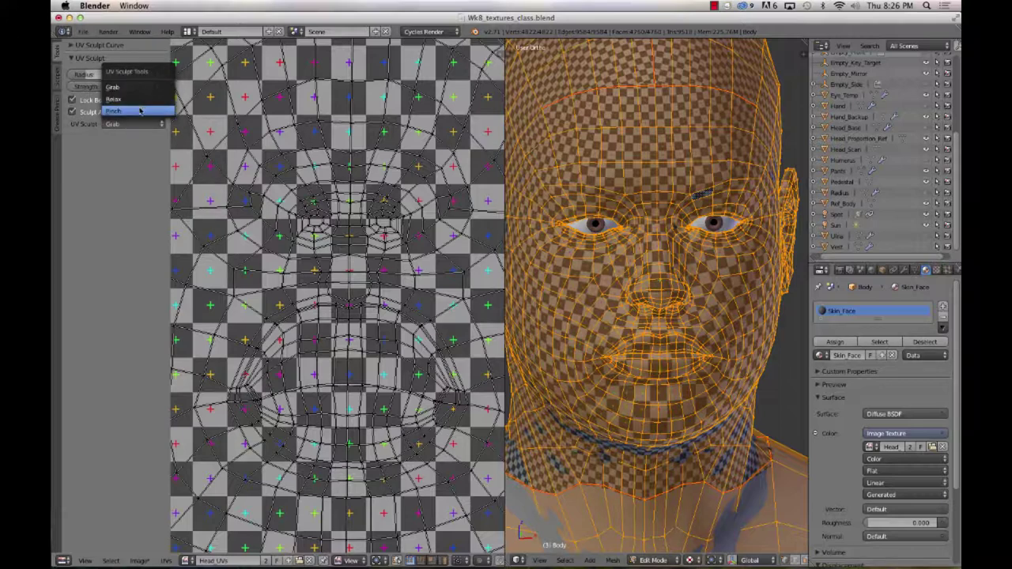
click(135, 99)
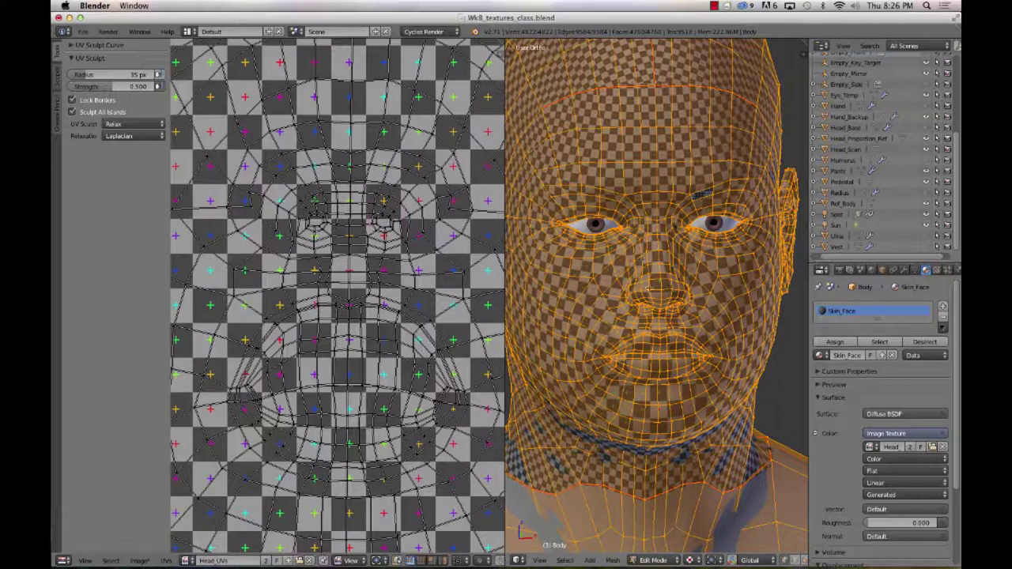
Step: Relax the UVs around the nostrils with the 35 px brush at 0.500 strength
scroll(654, 281, up, 8)
mouse_move(679, 313)
middle_down()
mouse_move(657, 307)
mouse_move(678, 300)
middle_up()
scroll(312, 199, down, 4)
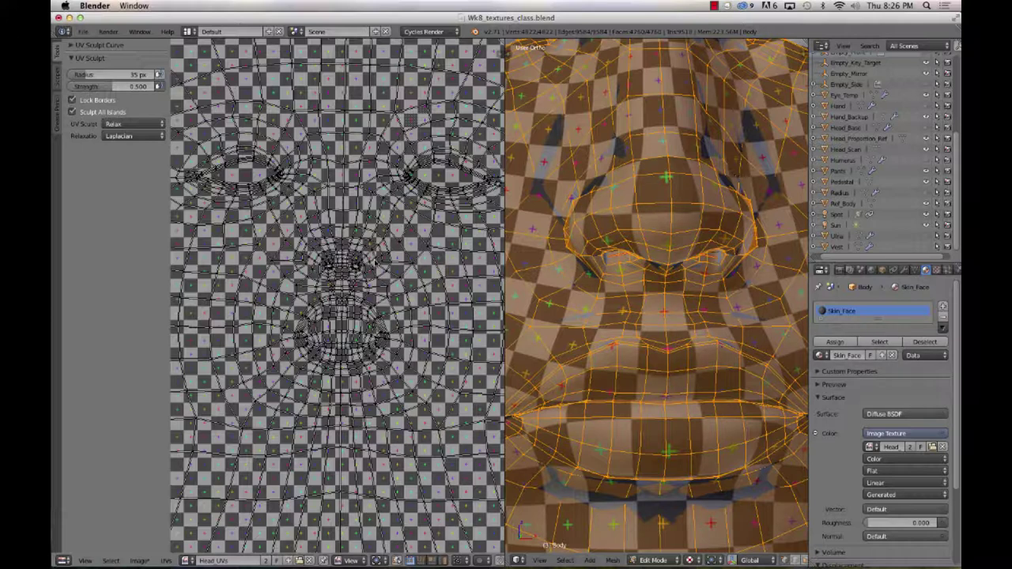
mouse_move(373, 259)
mouse_down()
mouse_move(328, 255)
mouse_move(369, 250)
mouse_move(332, 253)
mouse_move(344, 260)
mouse_up()
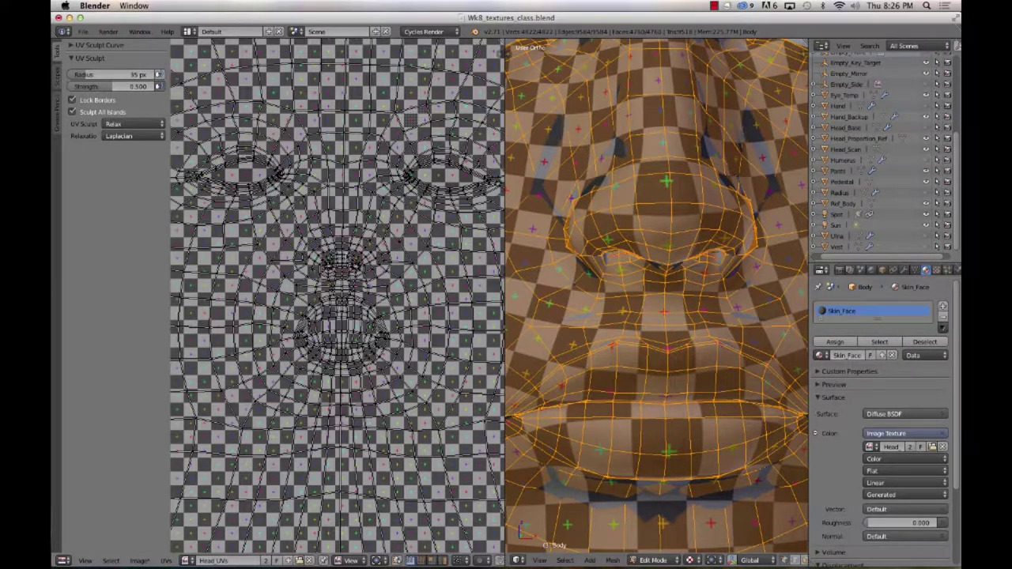
Step: Undo and redo the relax stroke repeatedly to compare the checker pattern on the nose
key(super+z)
key(shift+super+z)
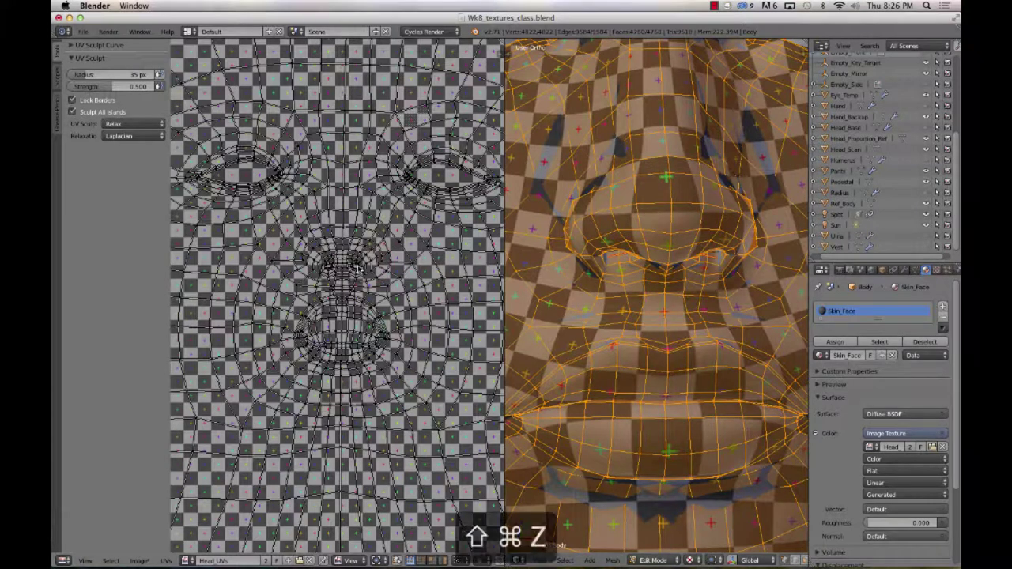
key(super+z)
key(shift+super+z)
key(shift+super+z)
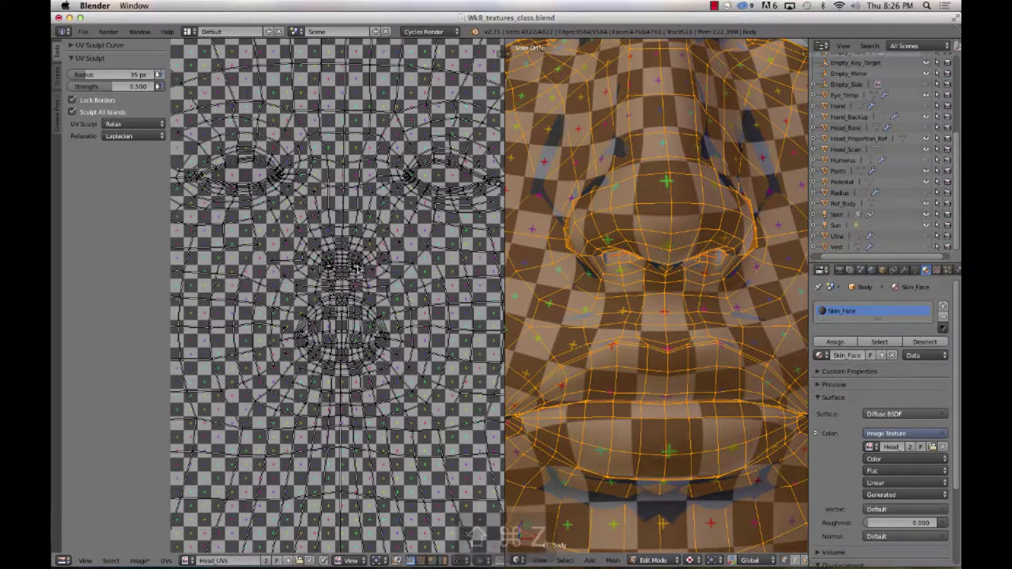
key(shift+super+z)
Step: Raise the Relax brush strength to 1.000 and relax the UVs across the nose again
drag(102, 87, 156, 87)
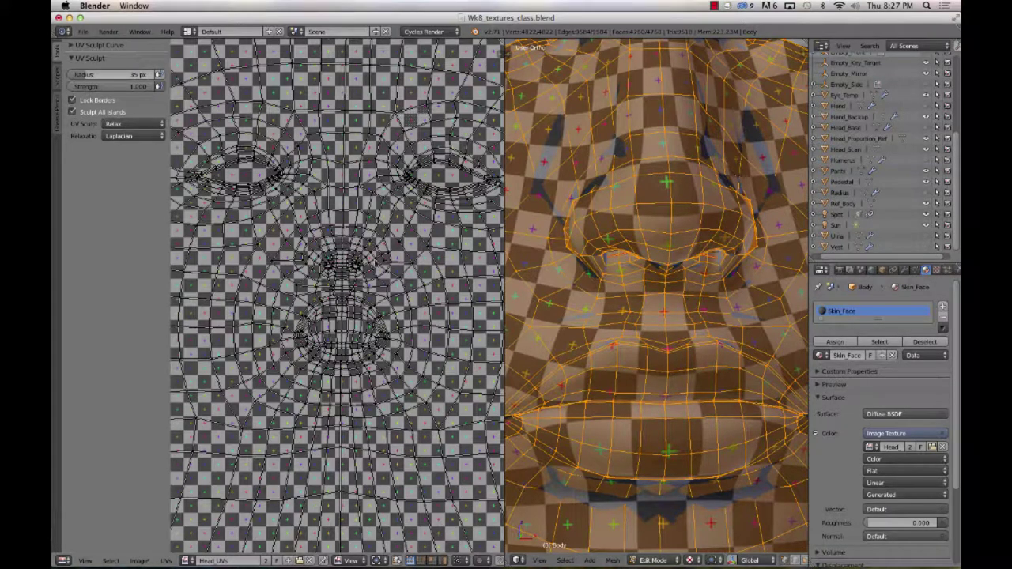
mouse_move(370, 233)
mouse_down()
mouse_move(331, 234)
mouse_move(311, 252)
mouse_move(319, 270)
mouse_up()
scroll(319, 271, up, 3)
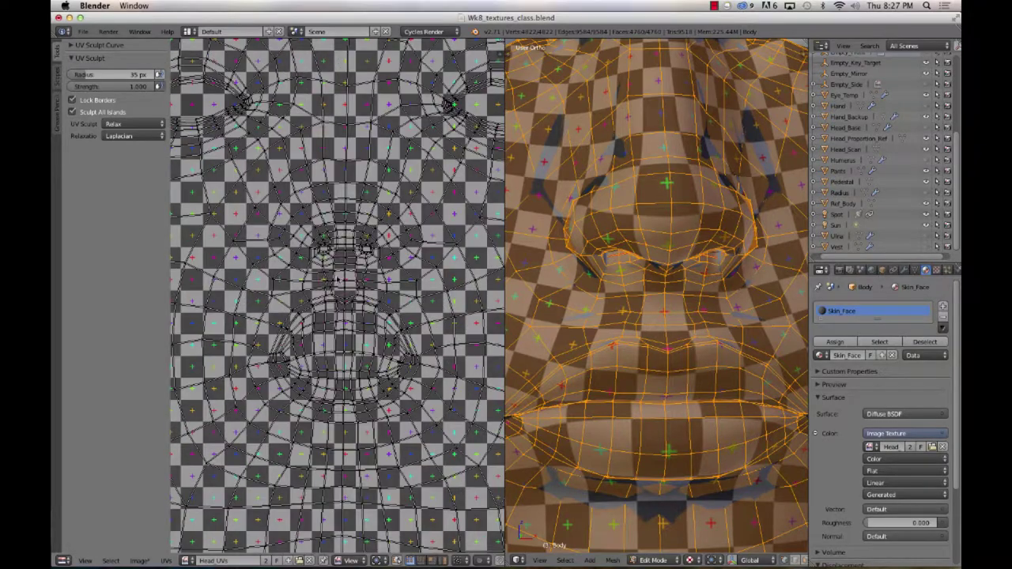
Step: Enable proportional editing for the UVs and turn off UV Sculpt
click(480, 561)
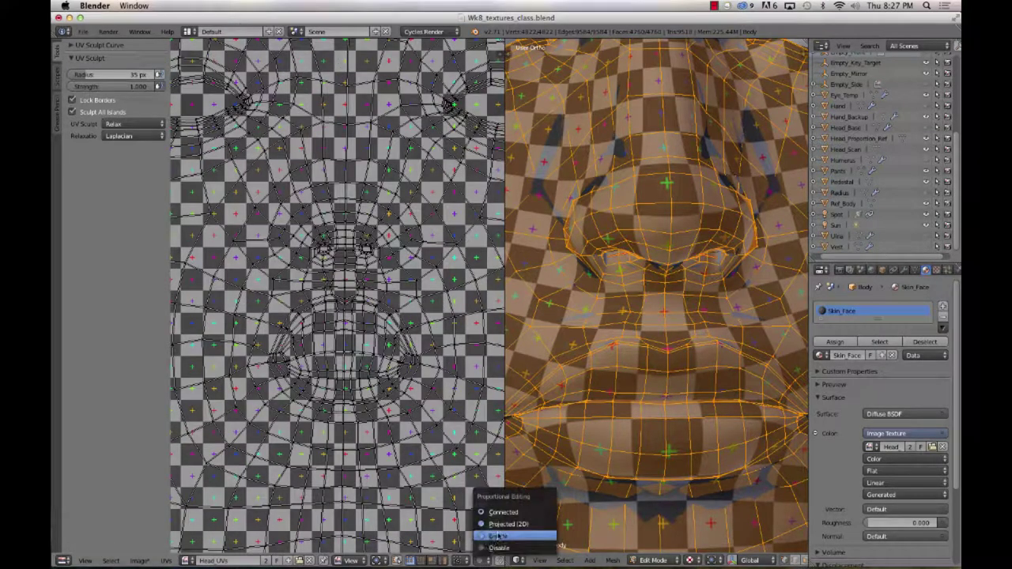
click(492, 511)
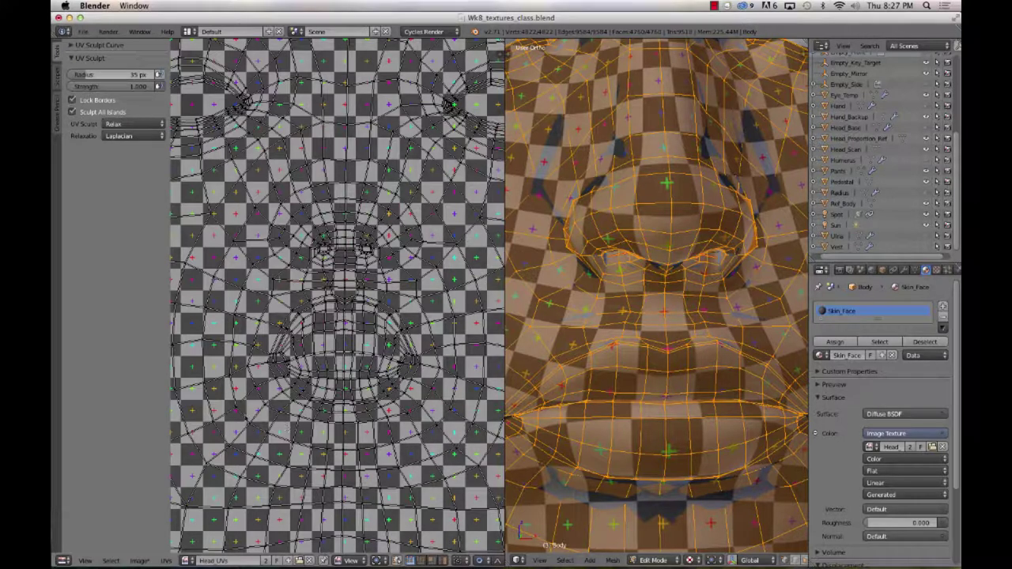
click(166, 561)
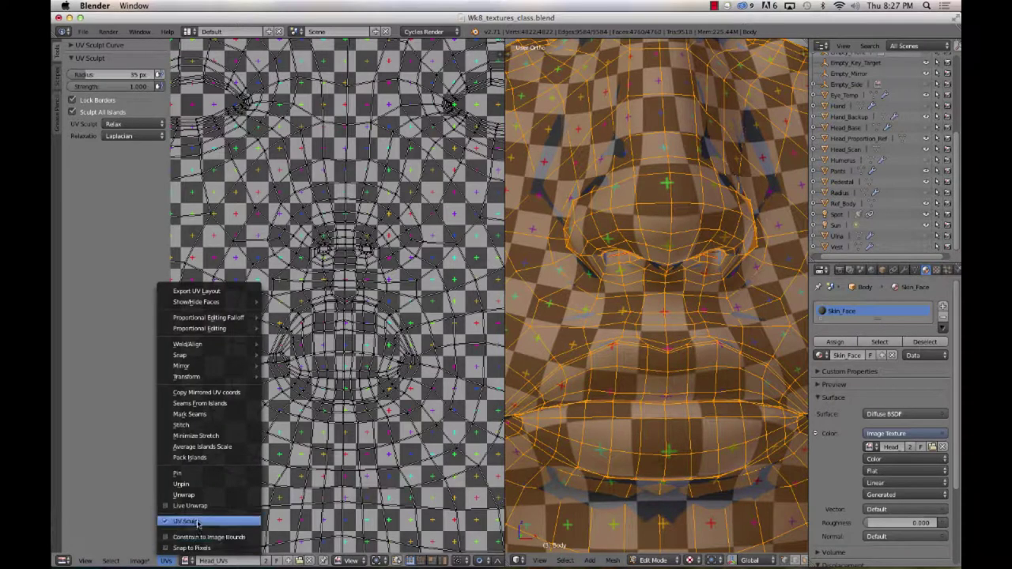
click(198, 522)
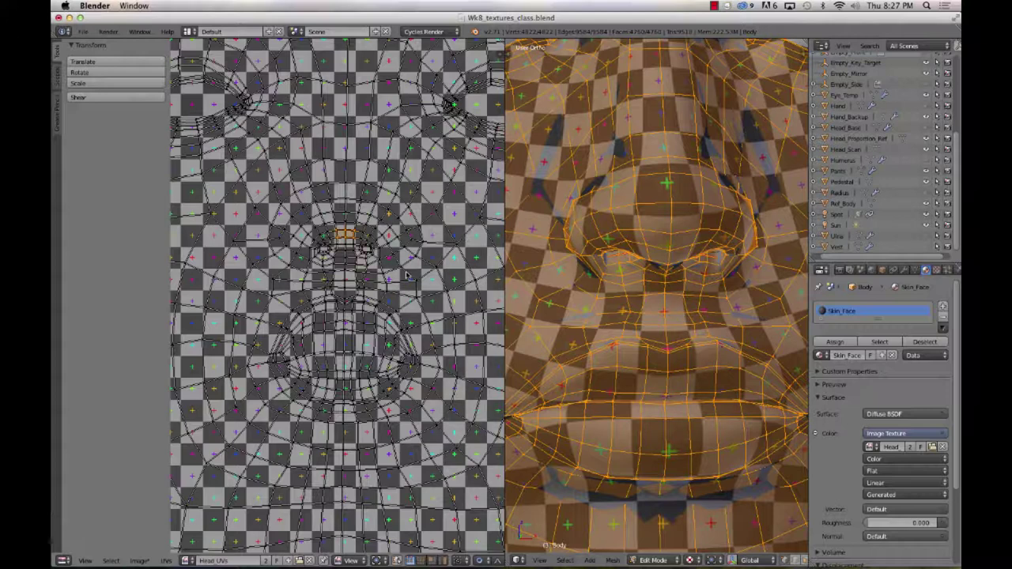
Step: Scale the nose-tip UVs up about 1.5 times with smooth proportional size 0.02, and undo and redo it to compare
key(s)
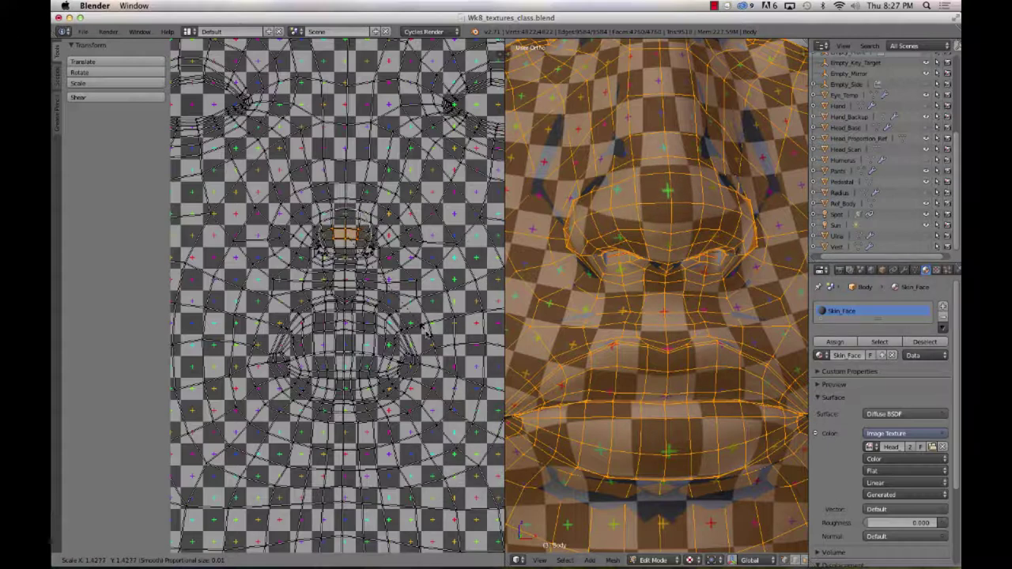
scroll(426, 335, down, 2)
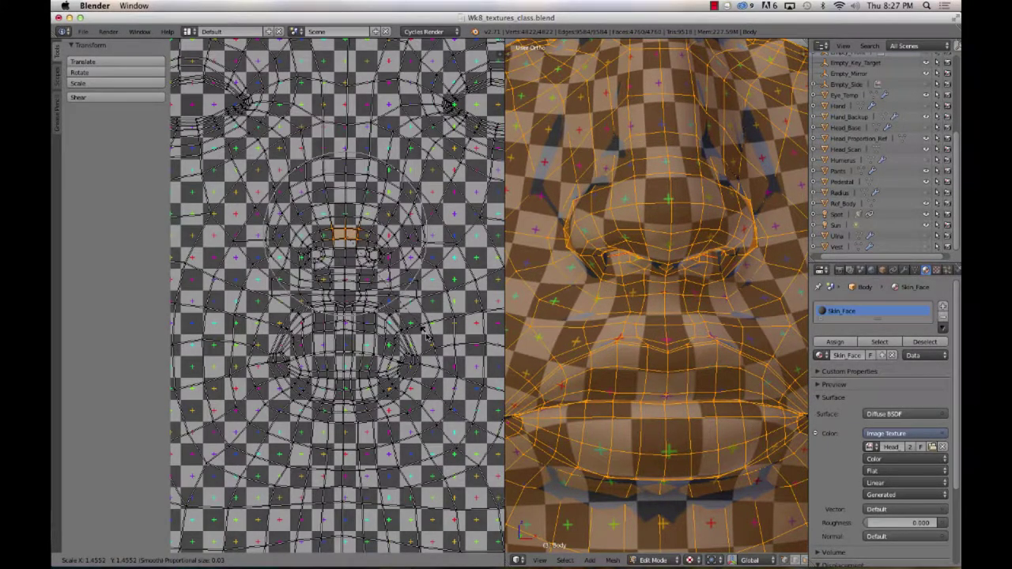
scroll(427, 335, down, 1)
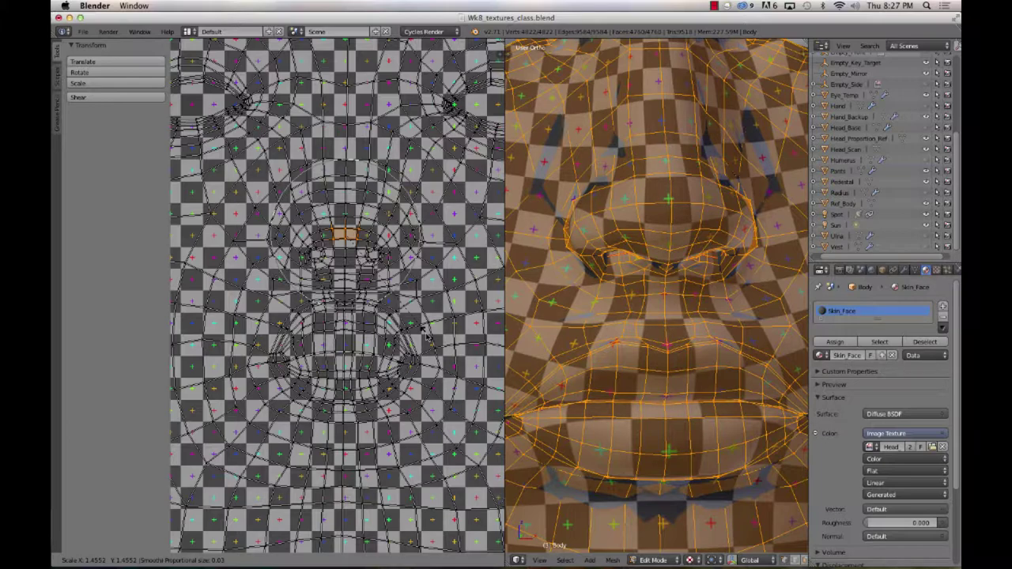
scroll(427, 336, down, 1)
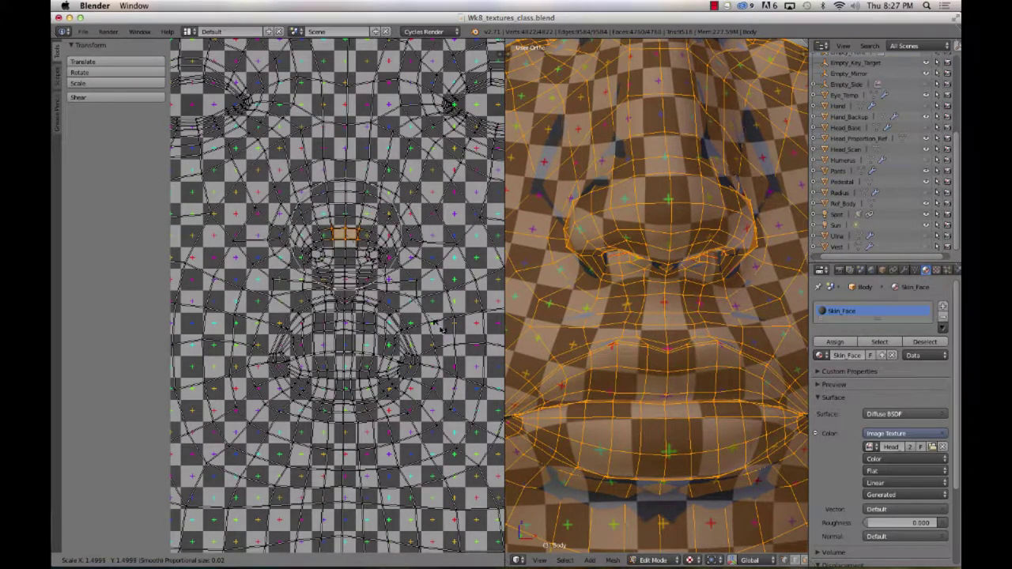
click(440, 328)
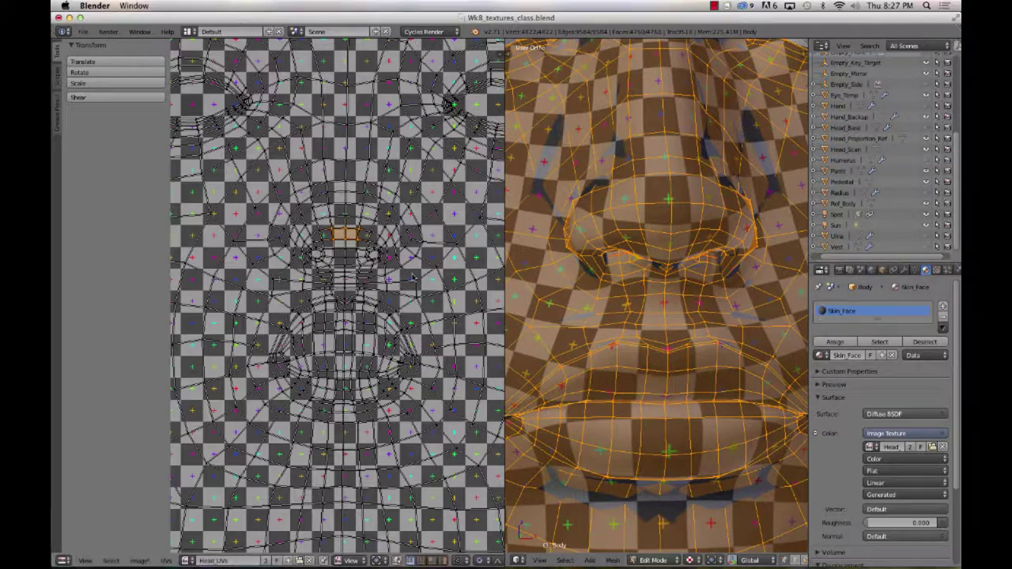
key(super+z)
key(shift+super+z)
Step: Circle-select only the lower-lip UVs and scale them up about 1.2 times with smooth proportional size 0.03
key(a)
key(c)
scroll(339, 380, down, 4)
scroll(339, 380, up, 5)
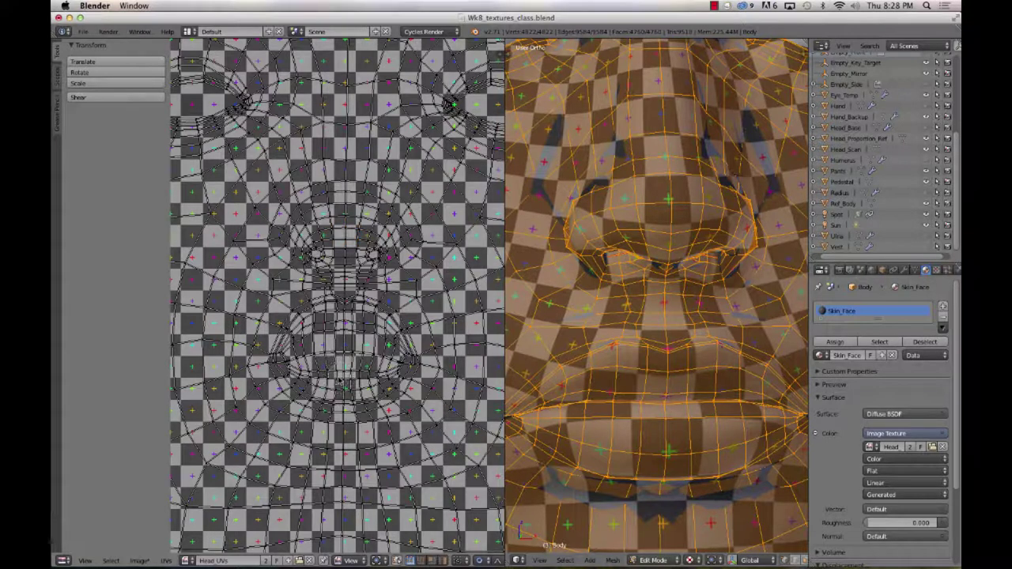
mouse_move(329, 373)
mouse_down()
mouse_move(376, 374)
mouse_move(339, 386)
mouse_move(322, 375)
mouse_move(332, 383)
mouse_up()
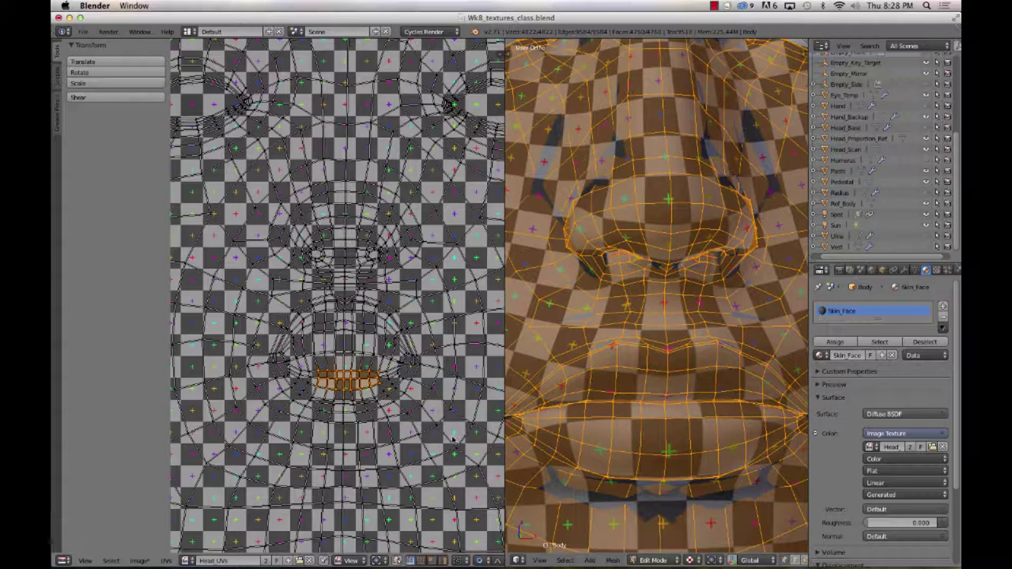
key(s)
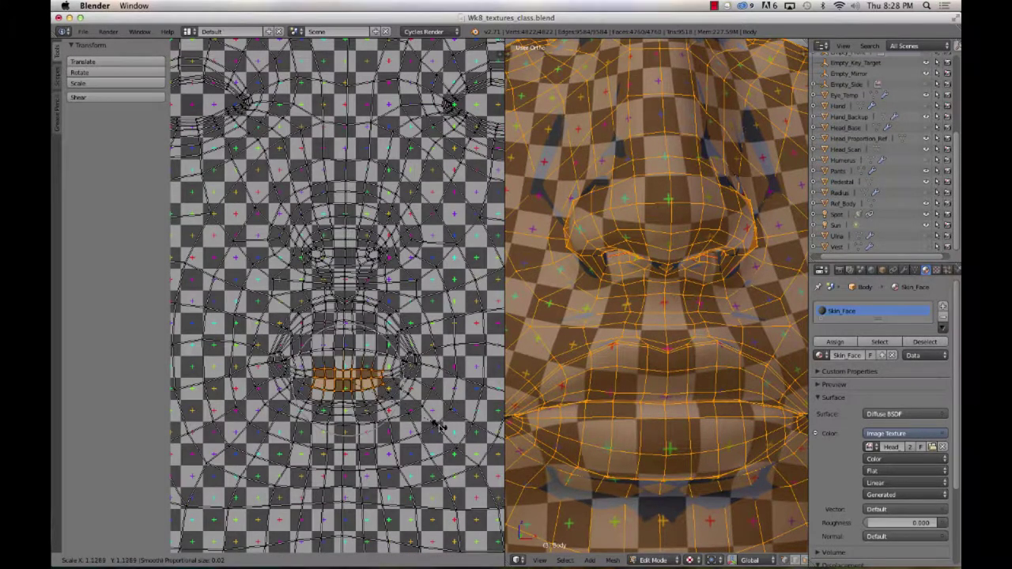
scroll(441, 428, down, 4)
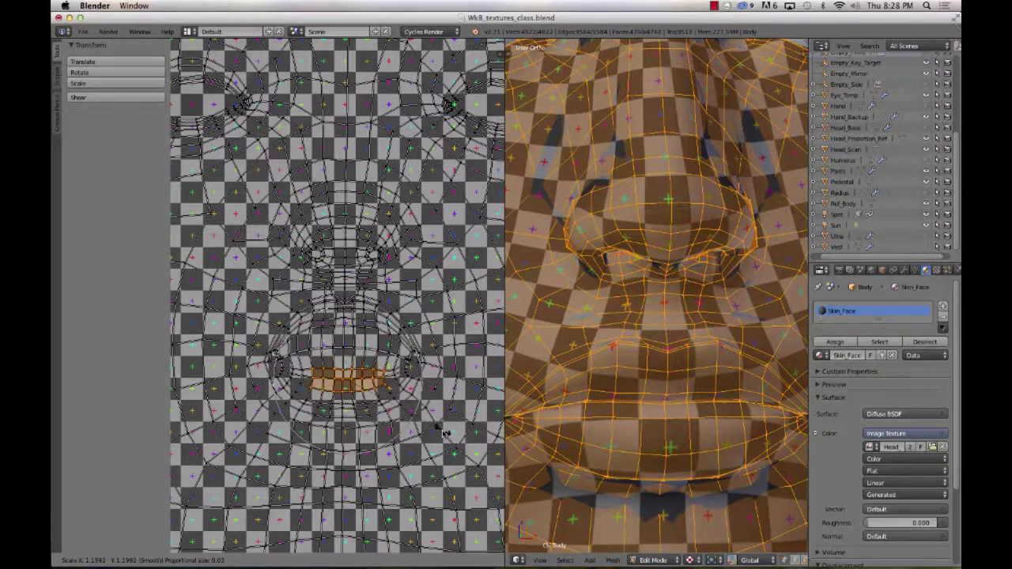
click(445, 436)
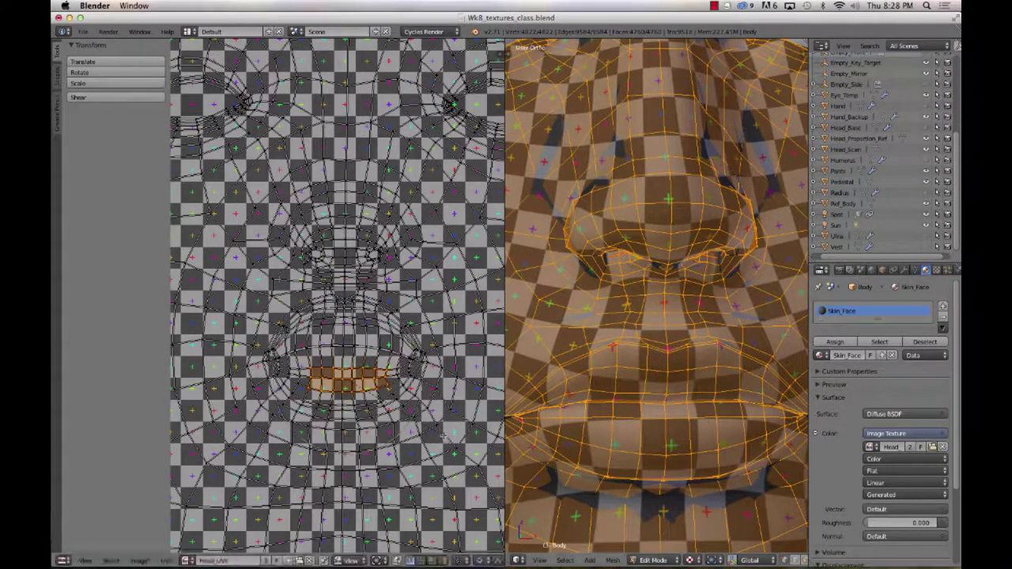
Step: Examine the checker pattern across the face and side of the head in Object Mode, and find the ear islands back in Edit Mode
scroll(666, 428, down, 5)
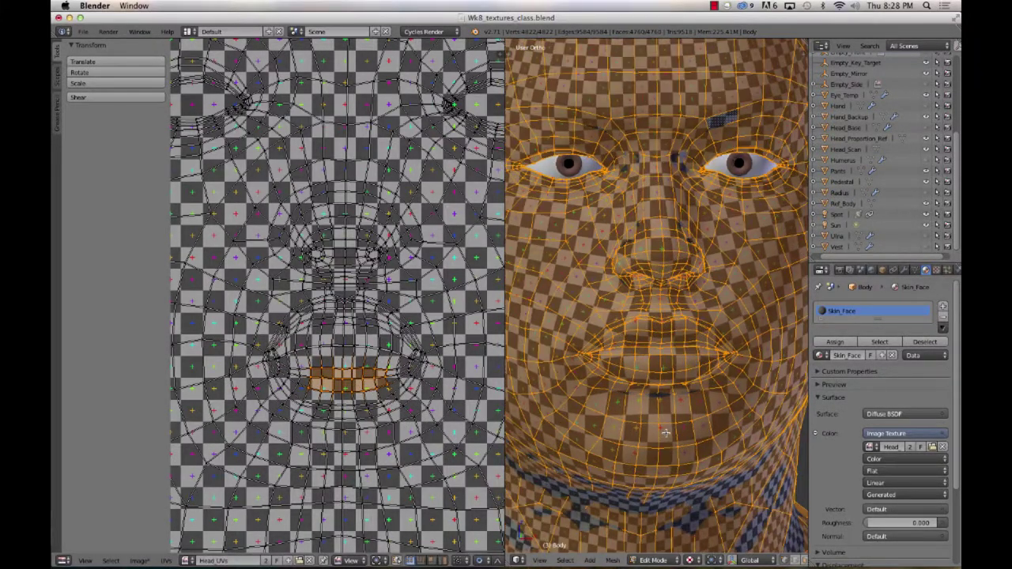
scroll(666, 433, down, 4)
mouse_move(732, 255)
middle_down()
mouse_move(597, 253)
mouse_move(761, 259)
mouse_move(699, 259)
mouse_move(637, 326)
mouse_move(724, 321)
mouse_move(696, 321)
mouse_move(736, 309)
mouse_move(672, 261)
mouse_move(719, 244)
middle_up()
key(Tab)
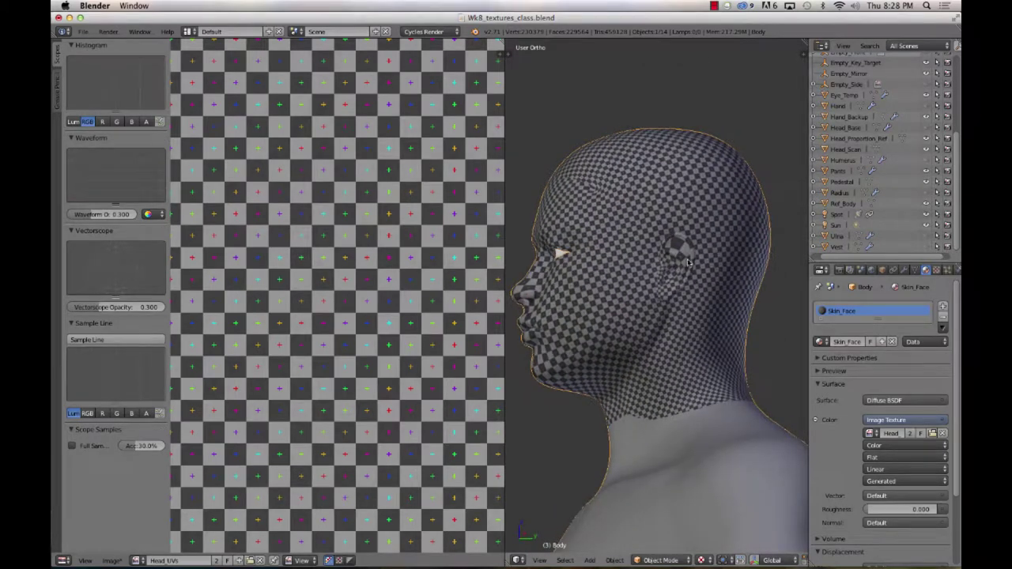
scroll(309, 387, up, 6)
scroll(309, 388, down, 9)
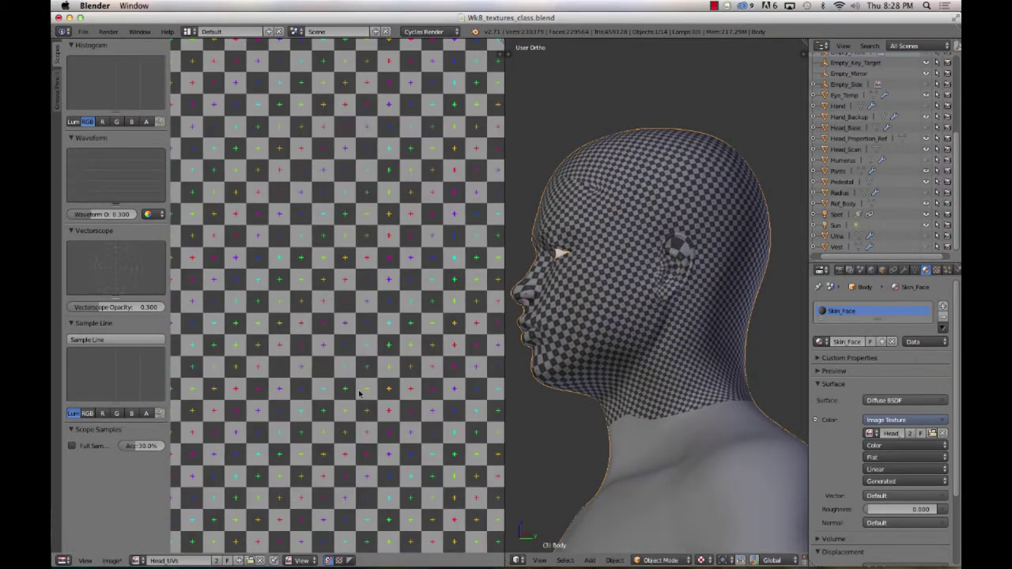
key(Tab)
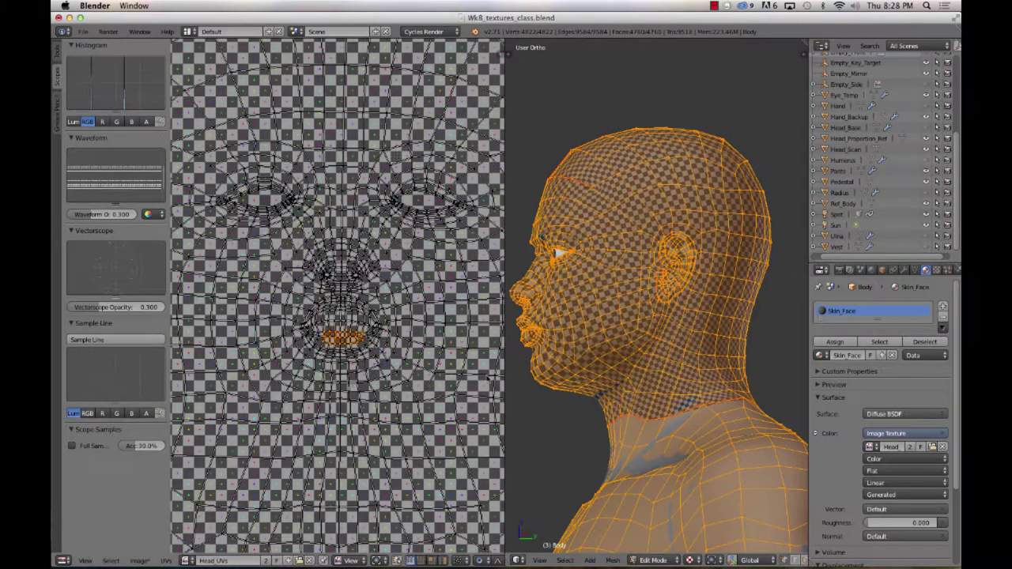
scroll(346, 428, down, 5)
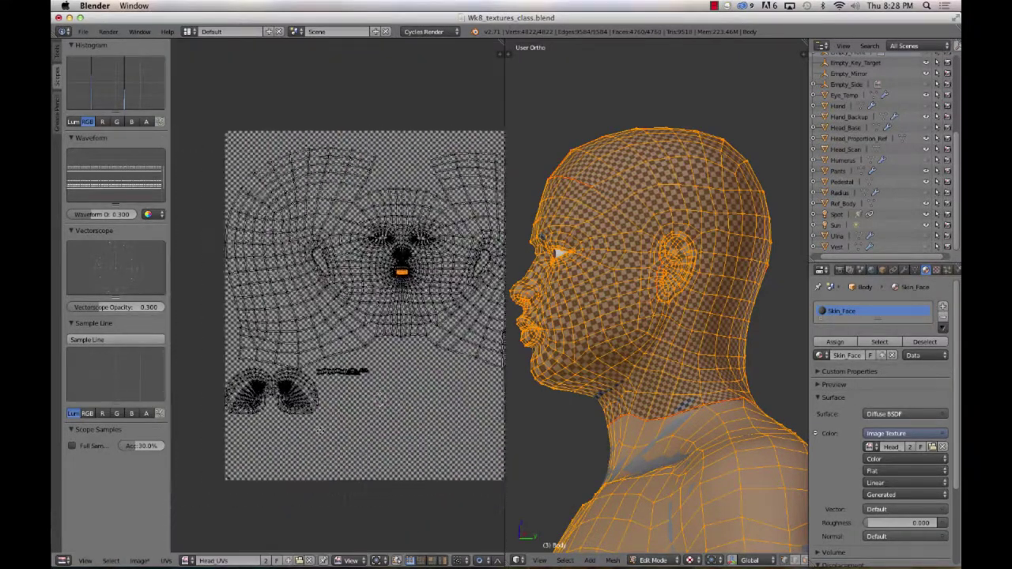
scroll(320, 389, up, 4)
scroll(319, 389, up, 3)
middle_drag(306, 471, 346, 194)
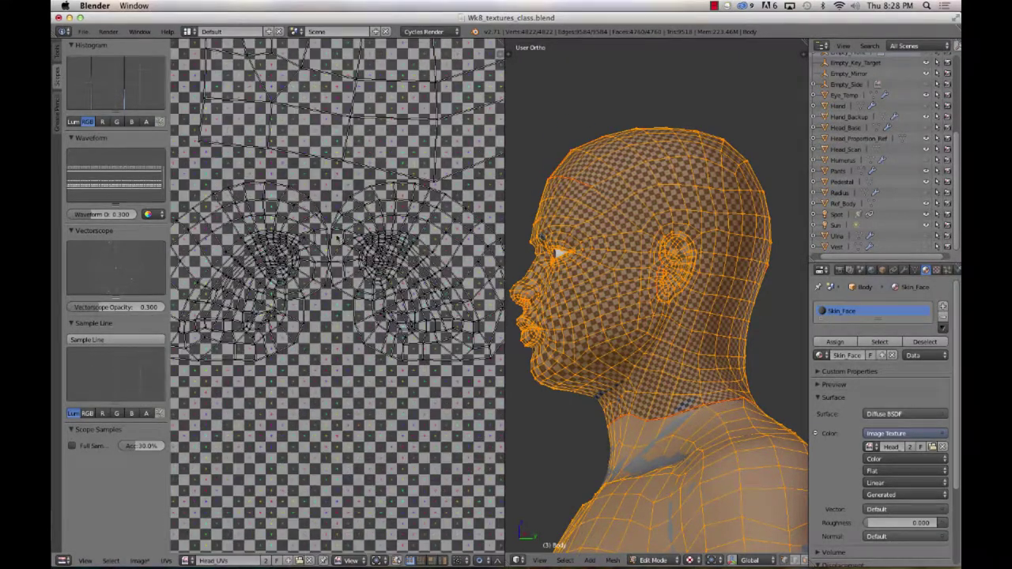
Step: Enable UV Sculpt for the ear islands and show its Relax brush settings
click(167, 561)
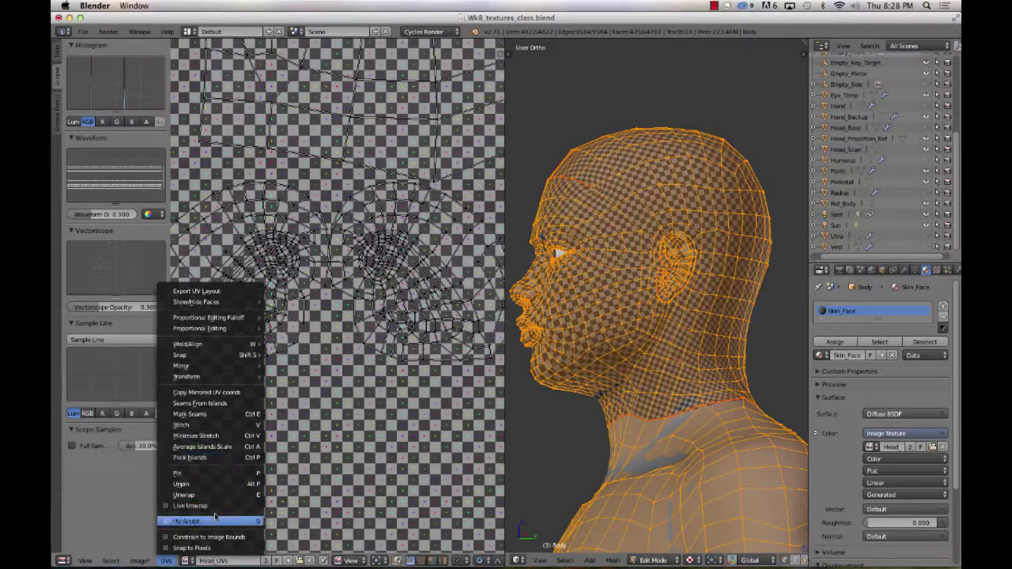
click(243, 515)
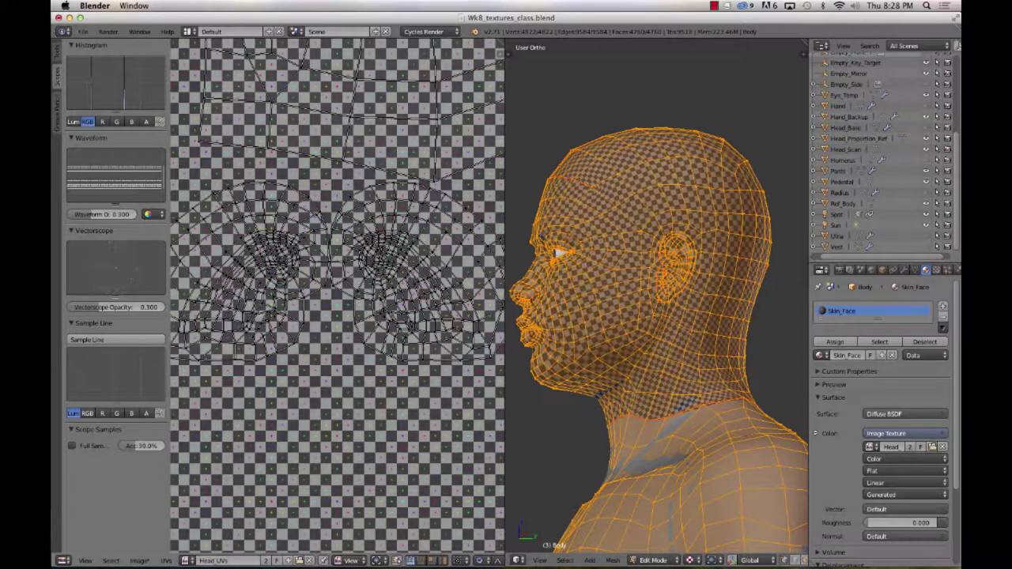
click(166, 561)
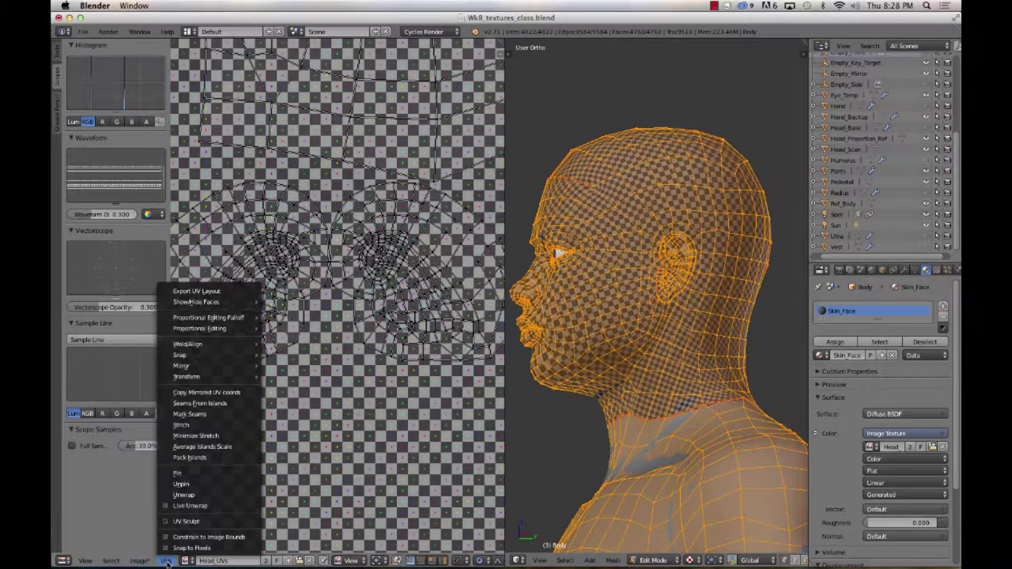
click(215, 524)
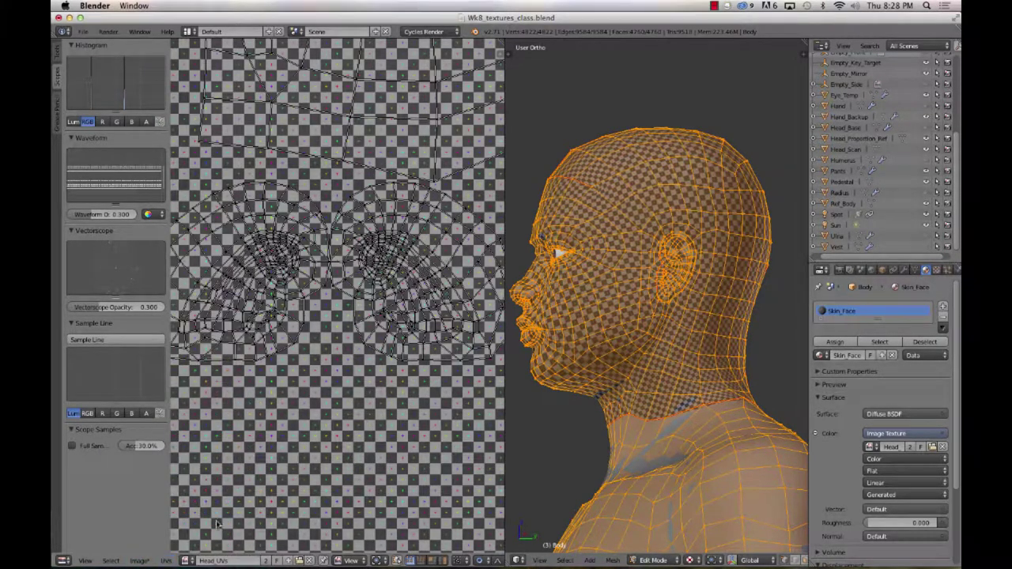
click(57, 52)
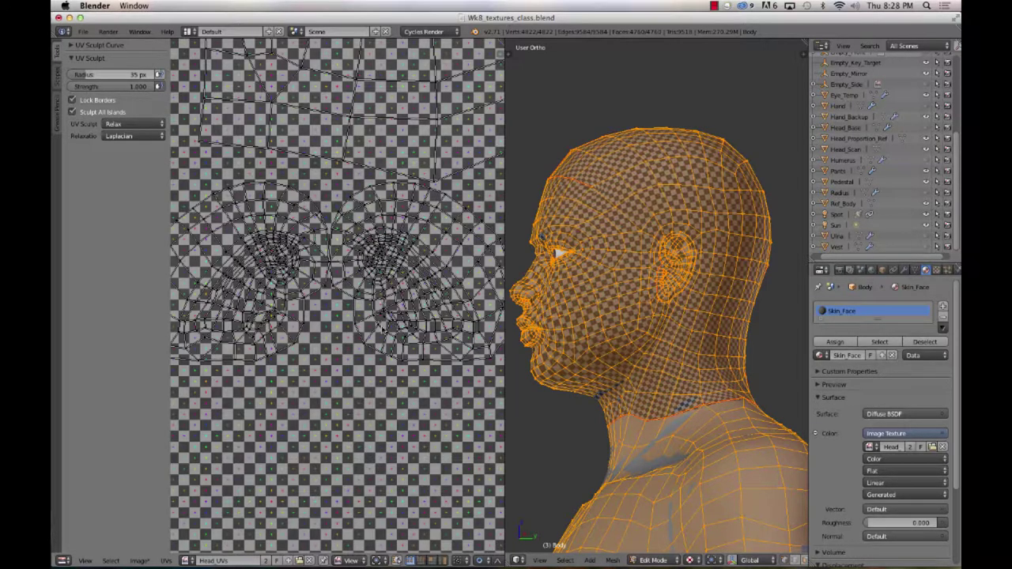
Step: Undo and redo the latest UV Sculpt changes on the ear islands to compare them, leaving them undone
key(super+z)
key(super+z)
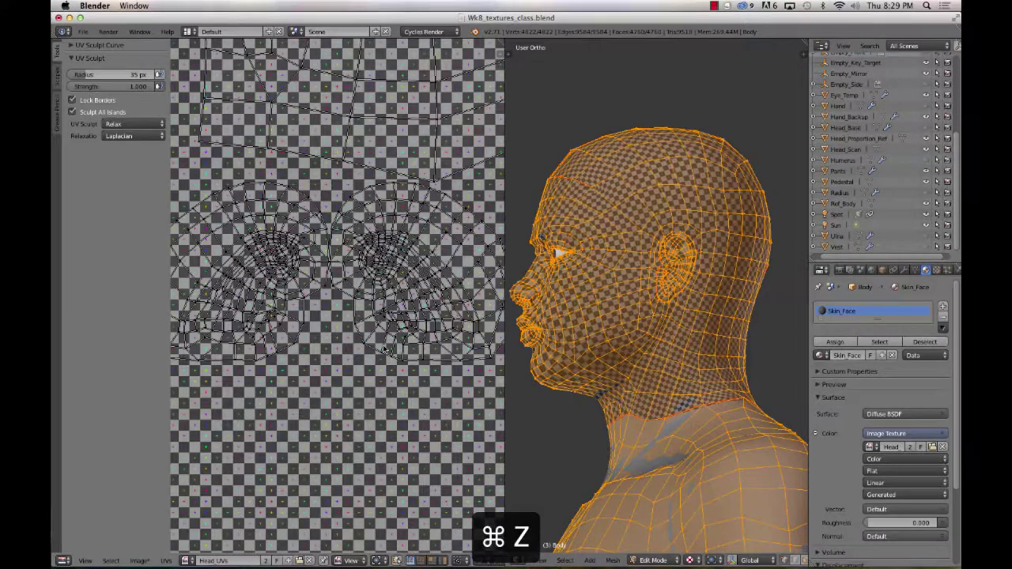
key(shift+super+z)
key(shift+super+z)
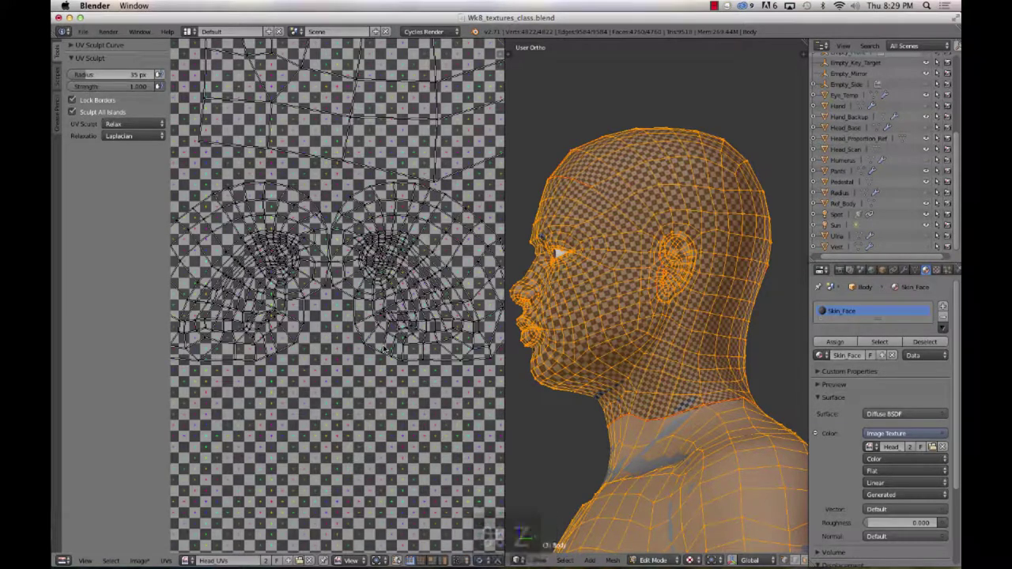
key(super+z)
key(super+z)
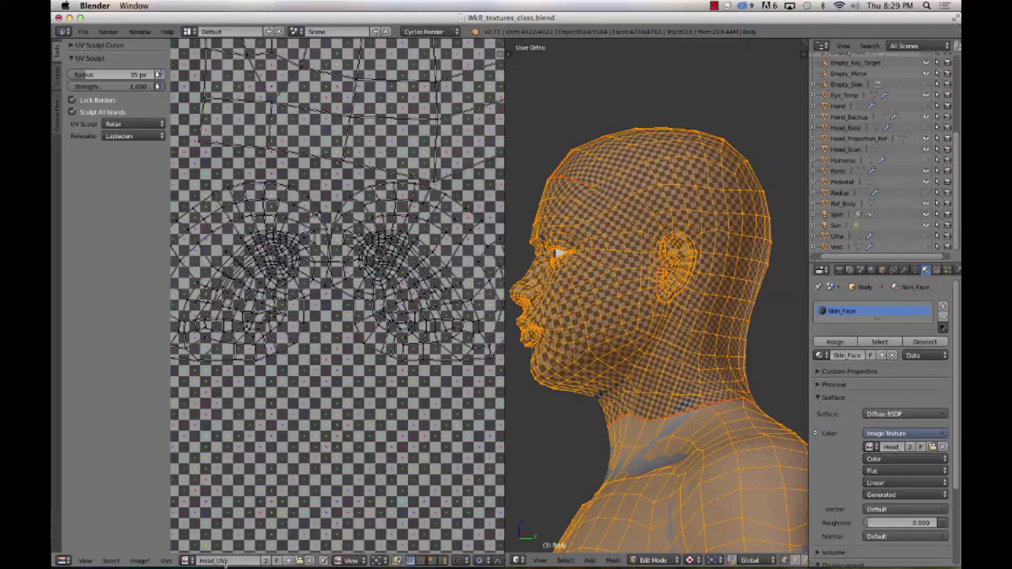
Step: Turn off UV Sculpt and circle-select the dense inner UVs of the right-hand ear island
key(q)
scroll(401, 310, up, 6)
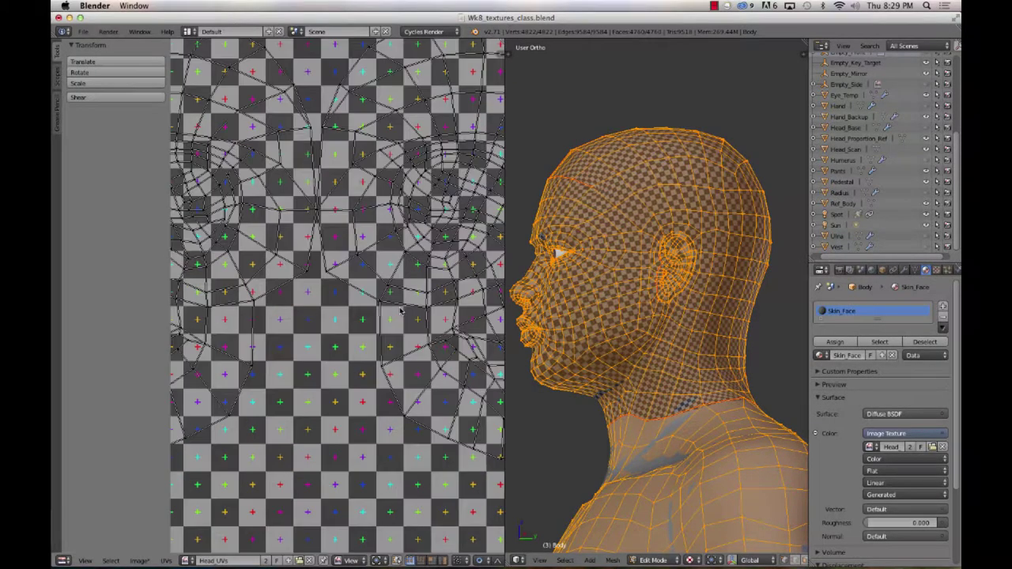
middle_drag(416, 261, 284, 305)
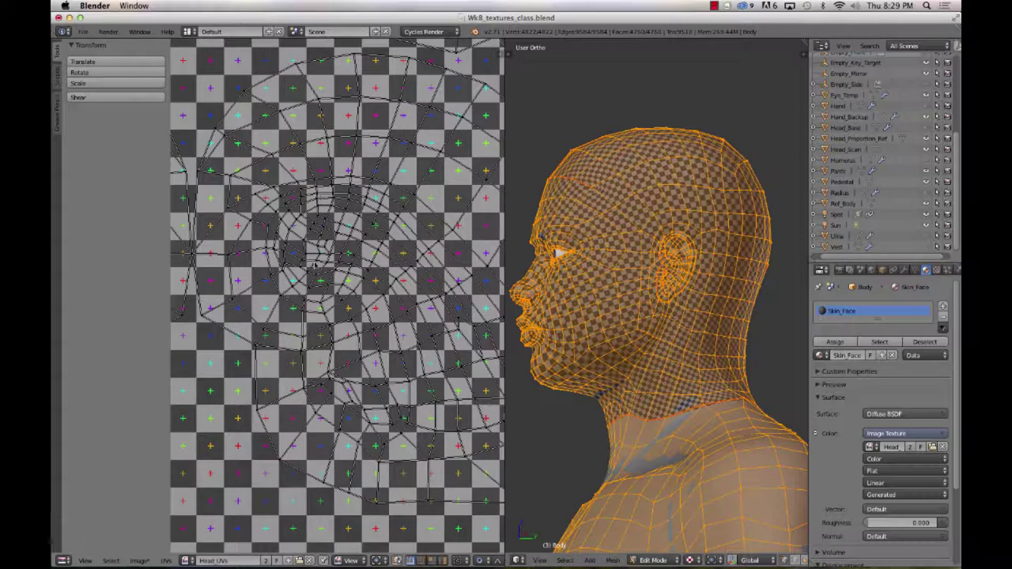
key(a)
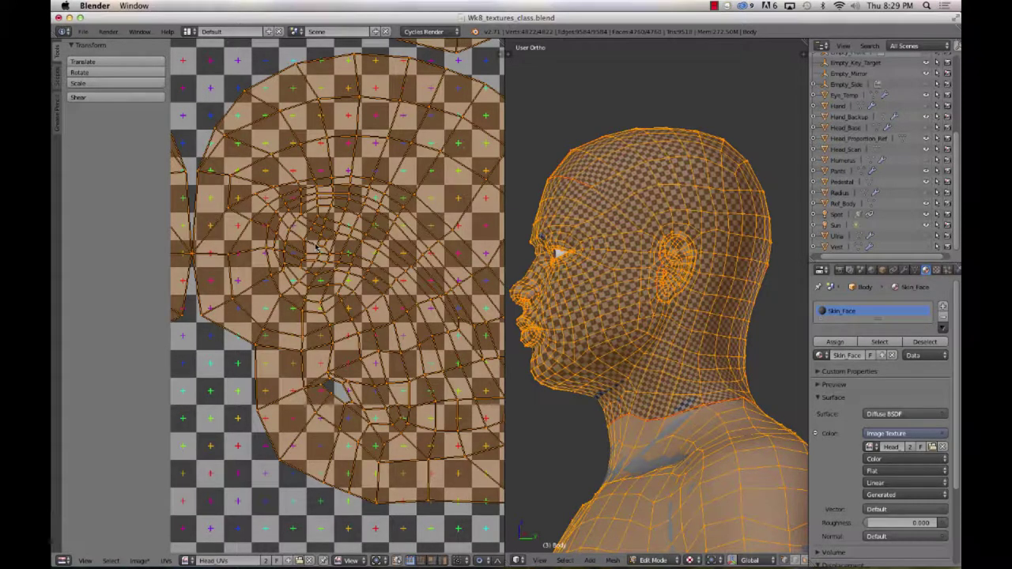
key(a)
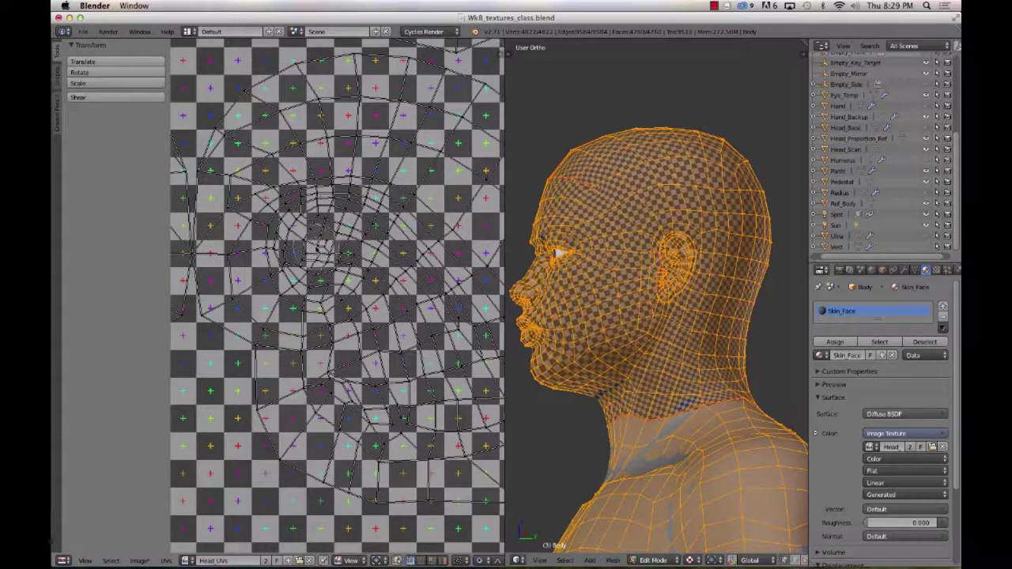
key(c)
click(330, 235)
mouse_move(330, 235)
mouse_down()
mouse_move(292, 238)
mouse_move(293, 260)
mouse_move(320, 257)
mouse_move(377, 219)
mouse_up()
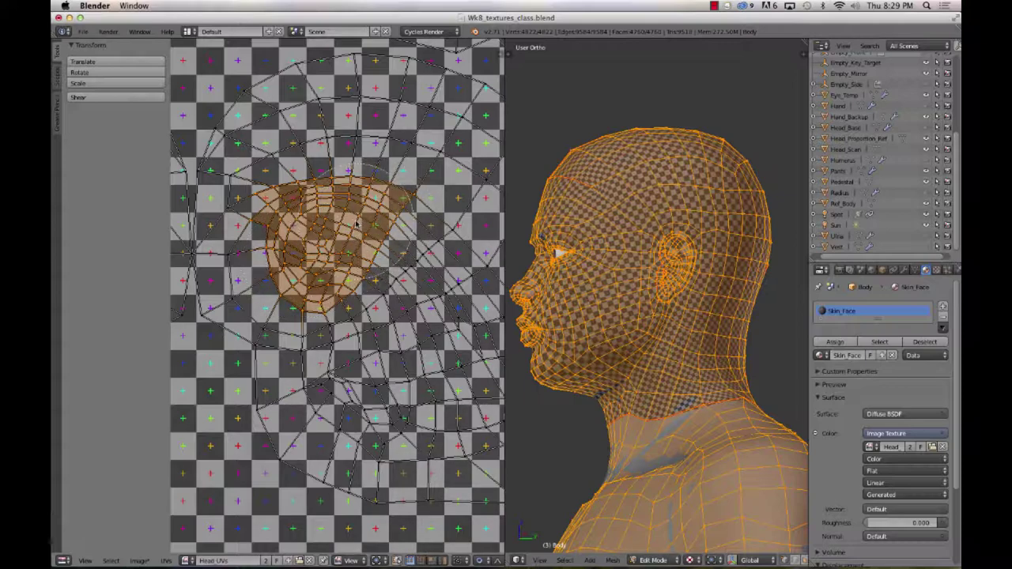
Step: Add the dense inner UVs of the left-hand ear island to the selection
scroll(380, 229, down, 5)
scroll(394, 253, up, 1)
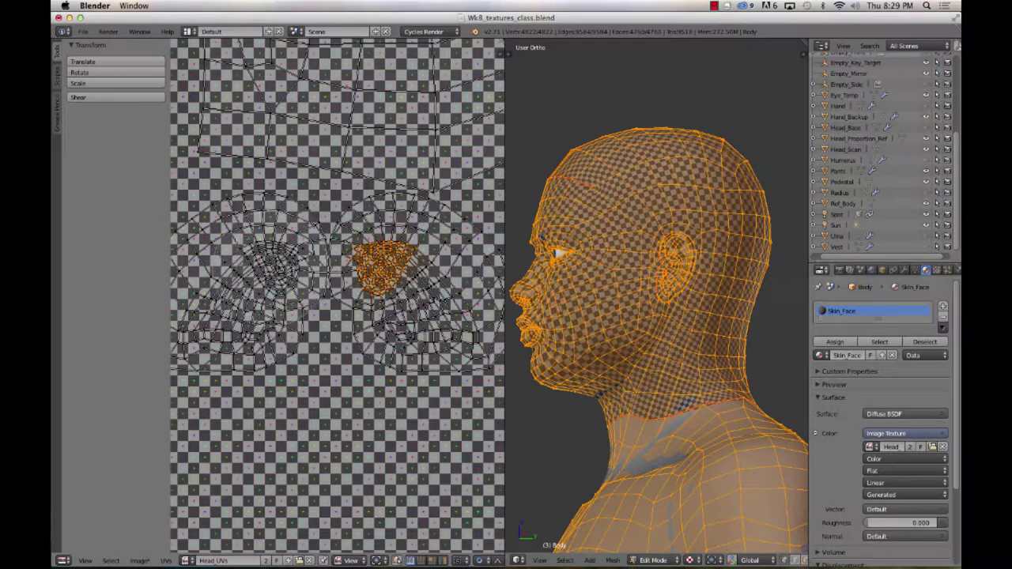
key(l)
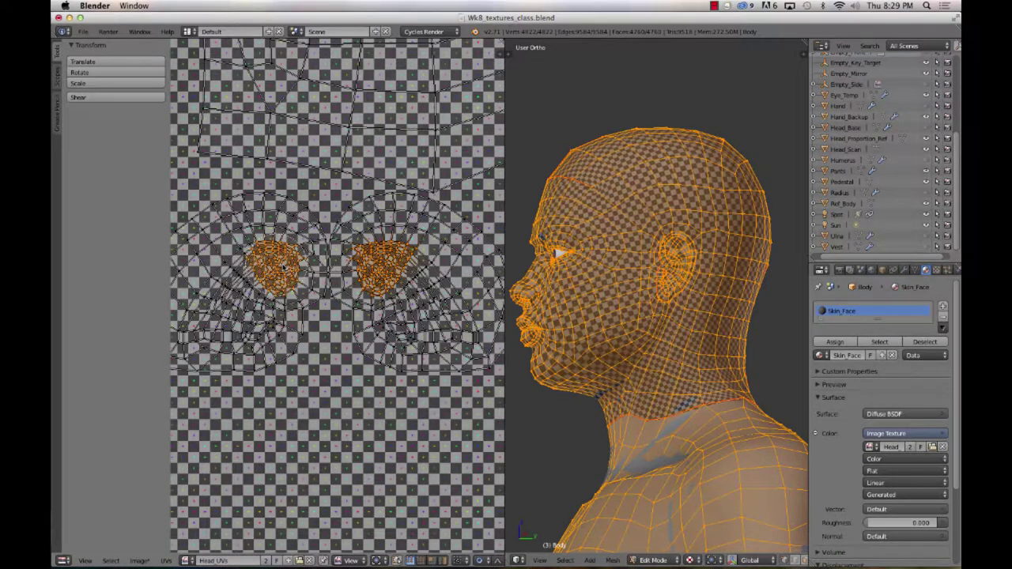
drag(288, 267, 261, 267)
drag(260, 265, 253, 264)
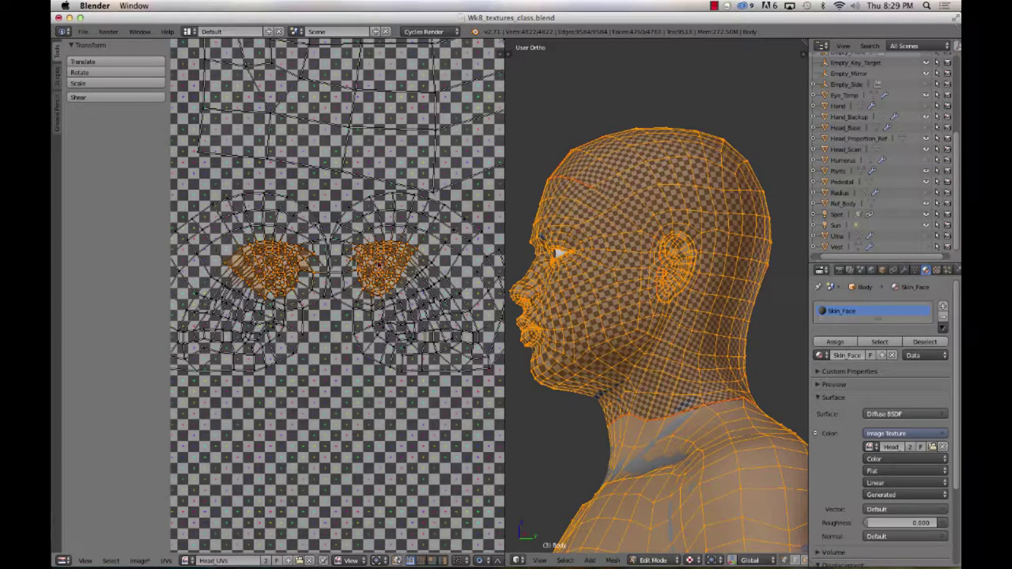
Step: Remove the stray outer UVs beside the left-hand ear's dense interior from the selection
middle_drag(216, 264, 258, 308)
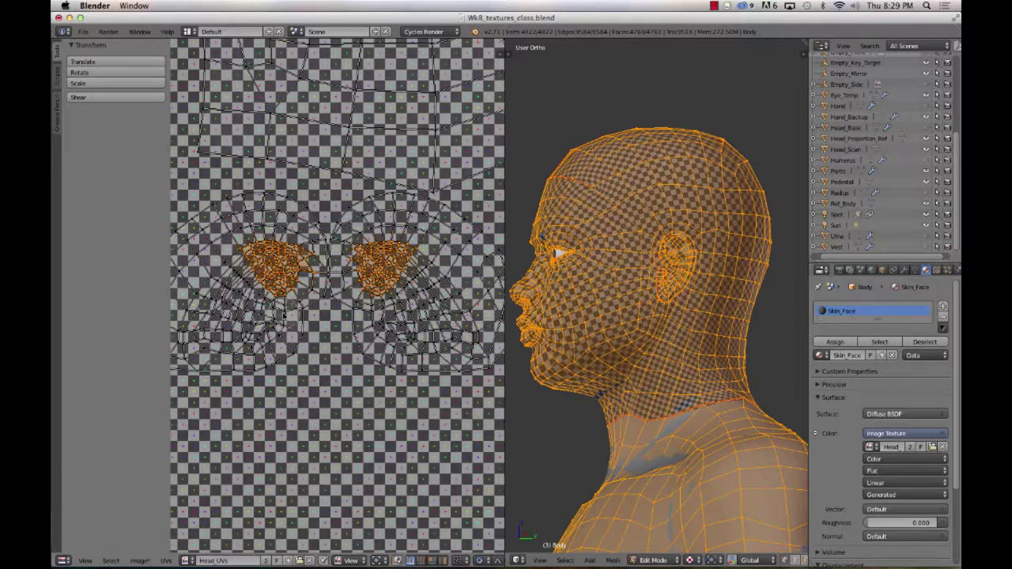
key(w)
key(s)
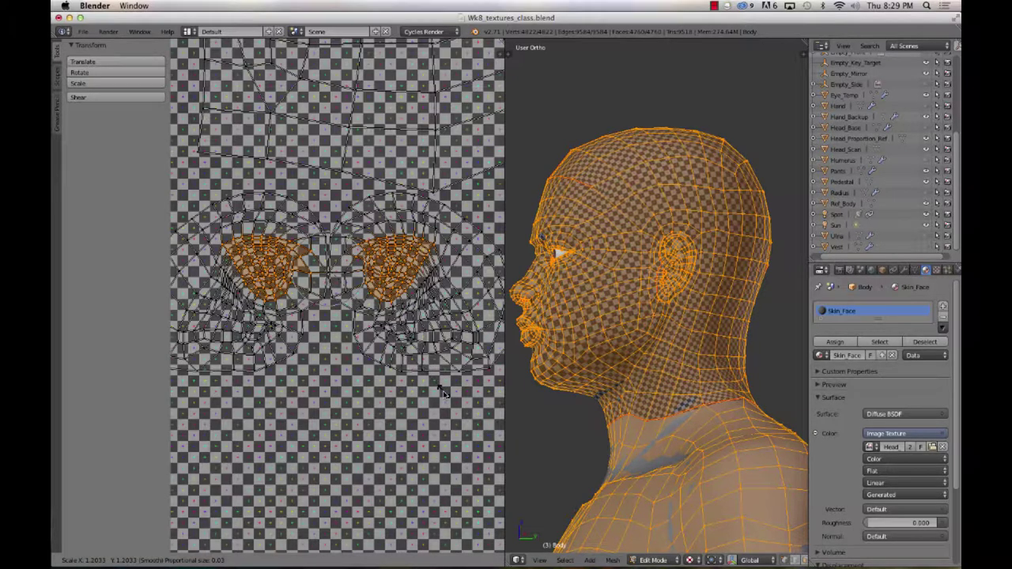
right_click(428, 376)
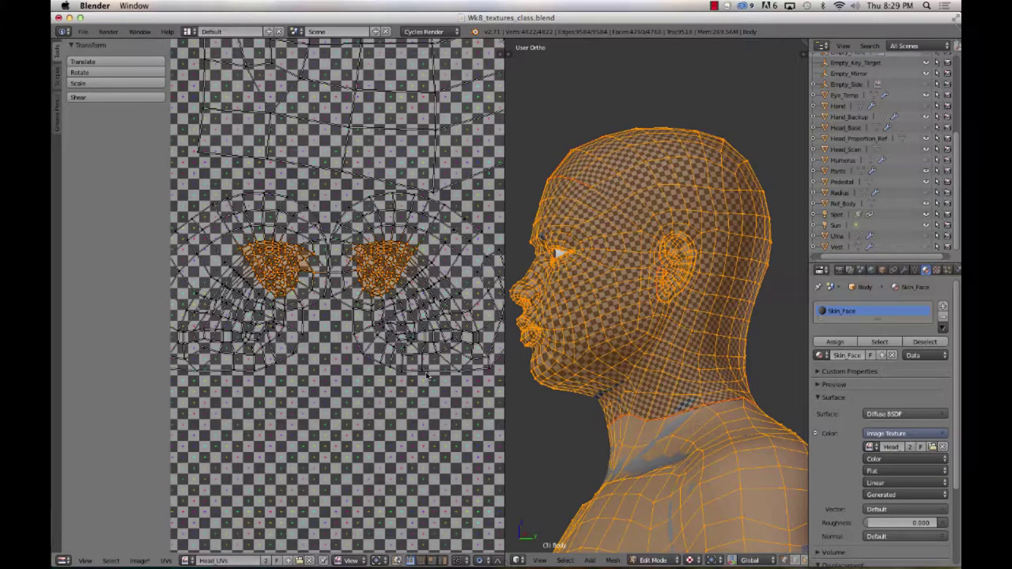
Step: Shrink the UV selection repeatedly until only the innermost UVs of both ear islands are selected
key(ctrl+KP_Subtract)
key(ctrl+KP_Subtract)
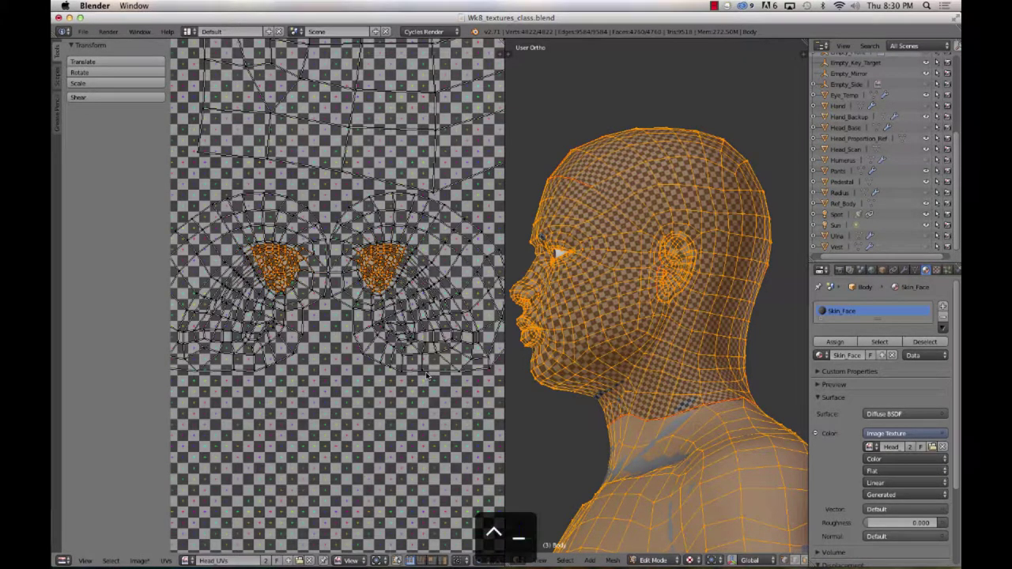
key(ctrl+KP_Subtract)
key(ctrl+KP_Subtract)
key(alt+s)
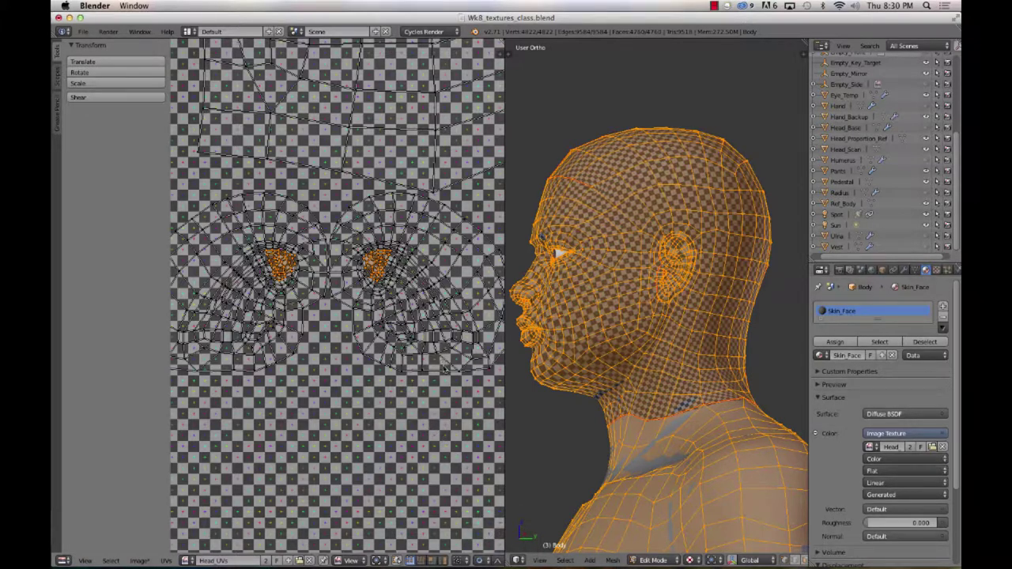
key(super+z)
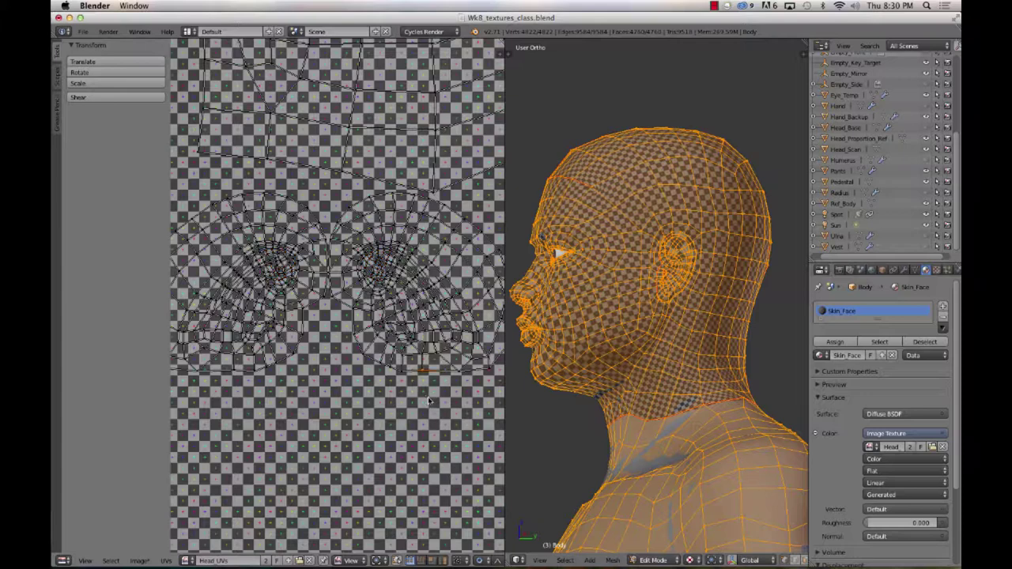
key(super+z)
key(alt+s)
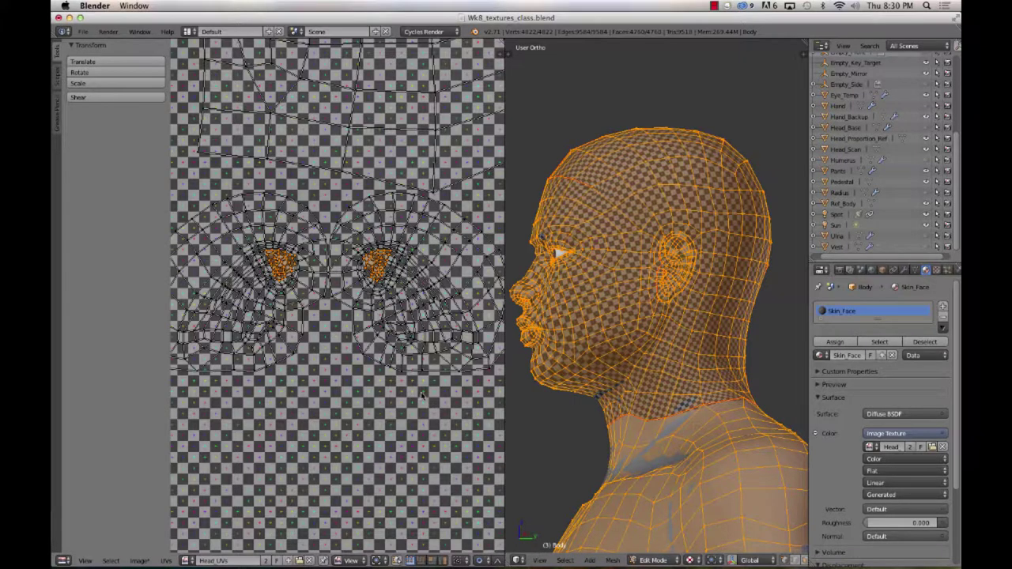
Step: Scale the innermost ear UVs up to about 1.22 with smooth proportional editing, and clear the UV selection
key(s)
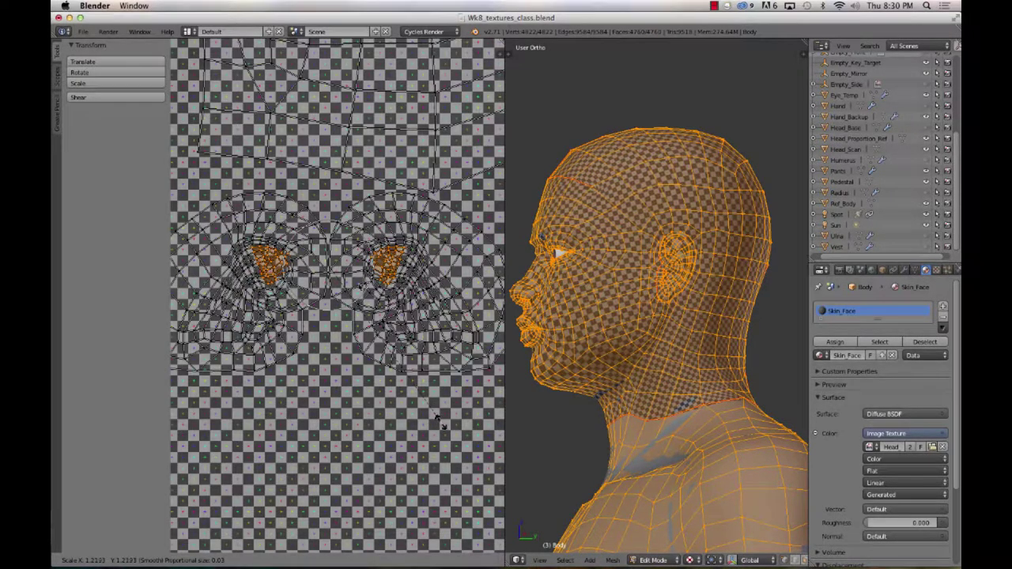
click(441, 425)
key(a)
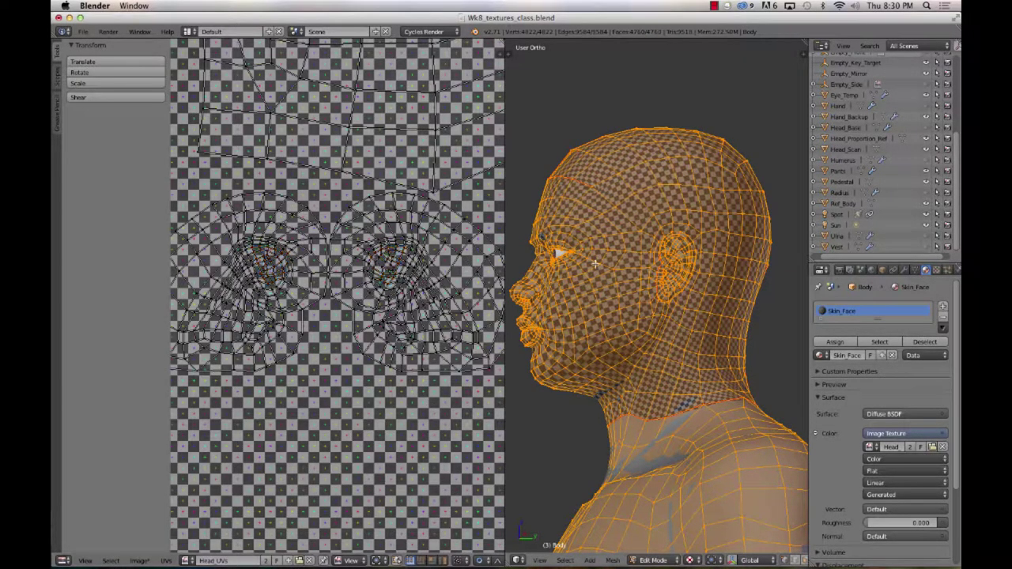
Step: Deselect the mesh, switch to Object Mode and examine the checker pattern on the ear and the face
key(a)
scroll(647, 263, up, 5)
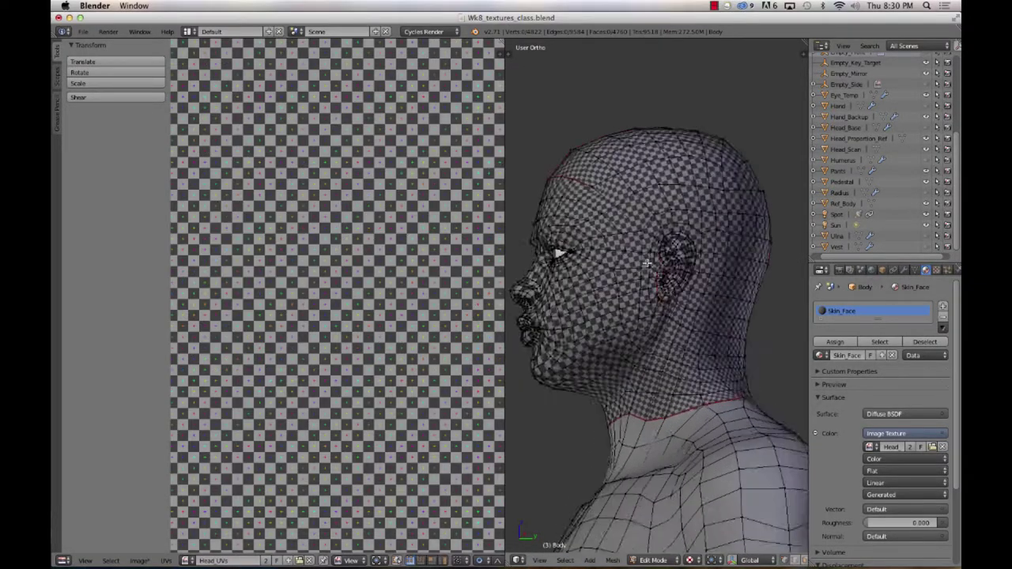
key(Tab)
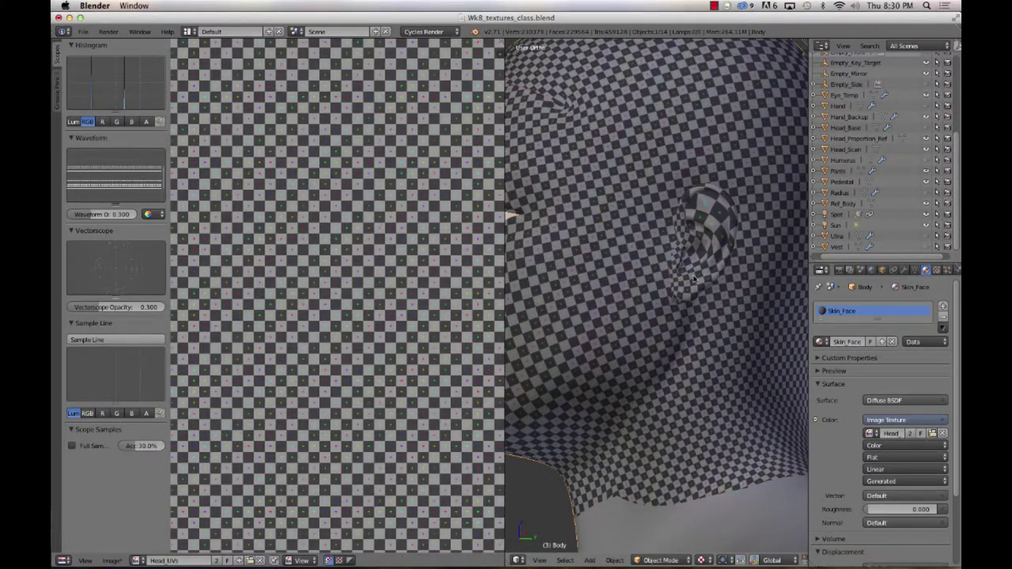
scroll(719, 272, up, 3)
scroll(699, 271, down, 3)
middle_drag(640, 292, 701, 319)
scroll(674, 318, down, 3)
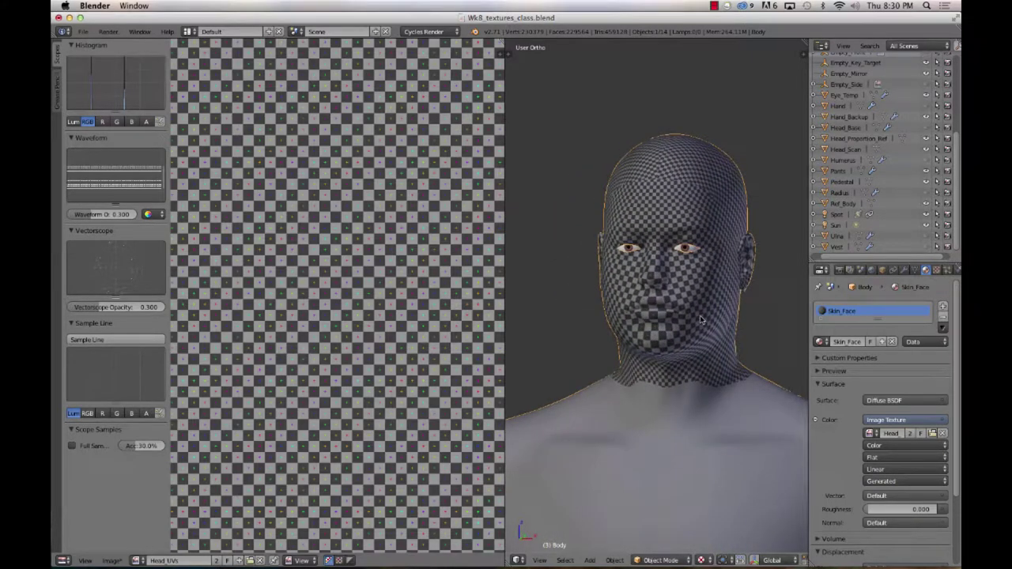
scroll(601, 342, down, 5)
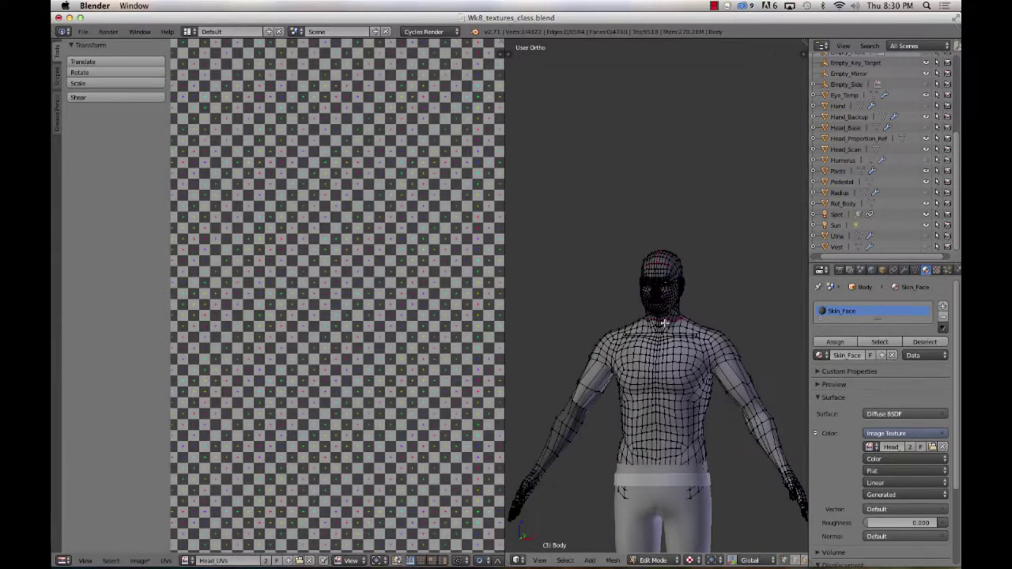
Step: Return to Edit Mode in front view and select the whole body mesh to display the full head UV layout
scroll(666, 324, down, 3)
scroll(666, 325, up, 5)
key(Tab)
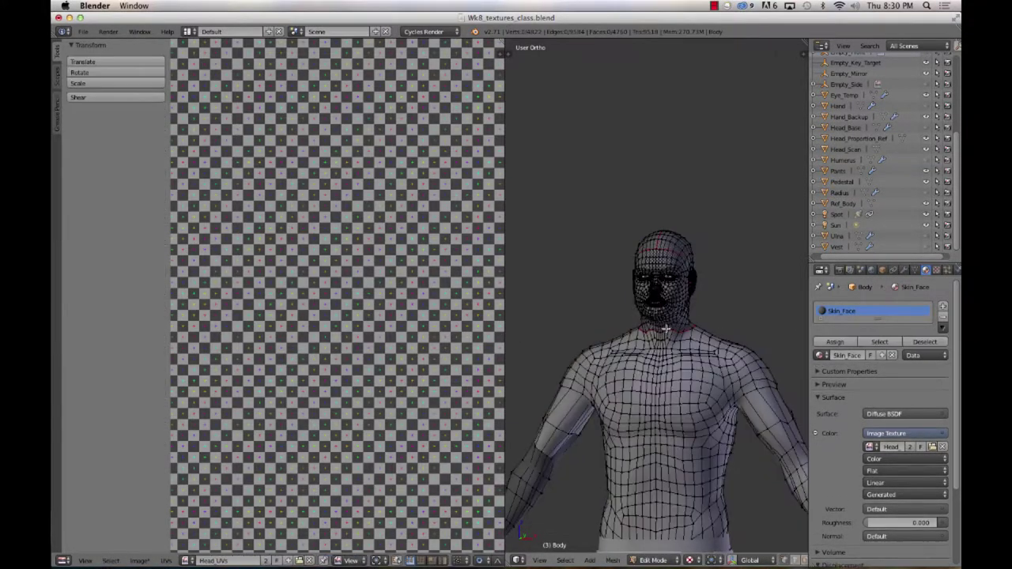
scroll(666, 325, up, 6)
key(KP_1)
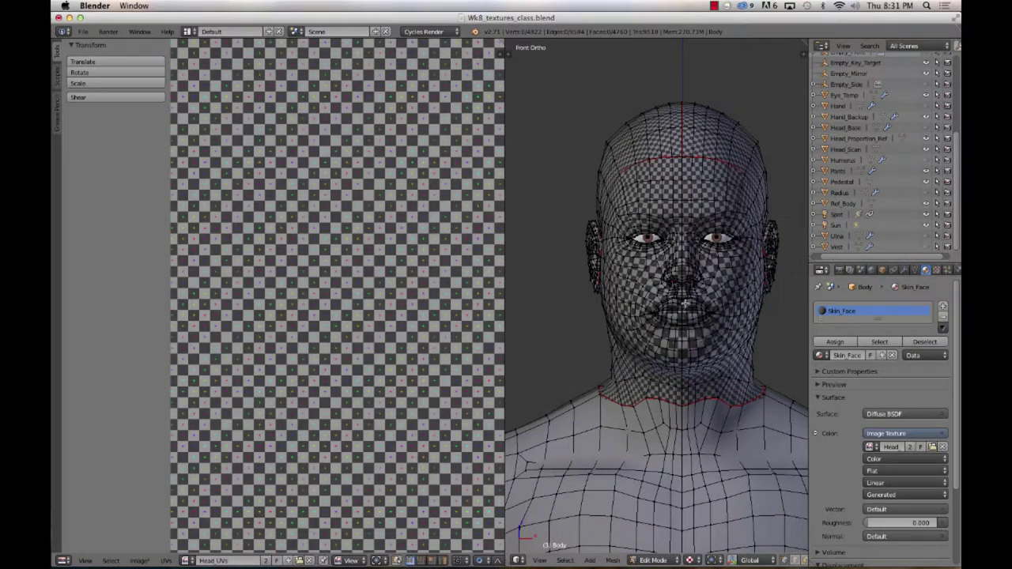
key(a)
scroll(421, 361, down, 3)
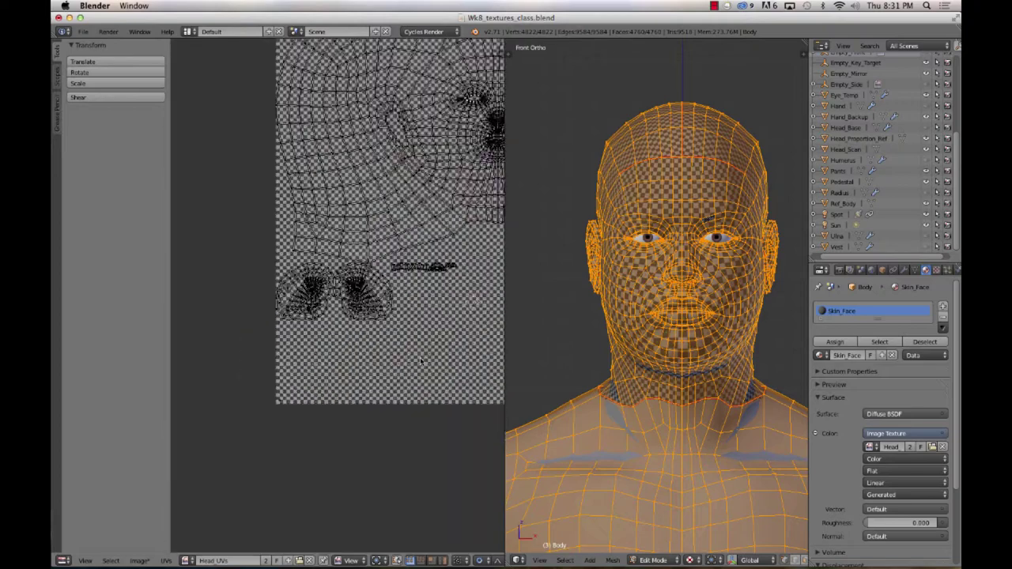
scroll(422, 361, down, 2)
middle_drag(422, 361, 313, 394)
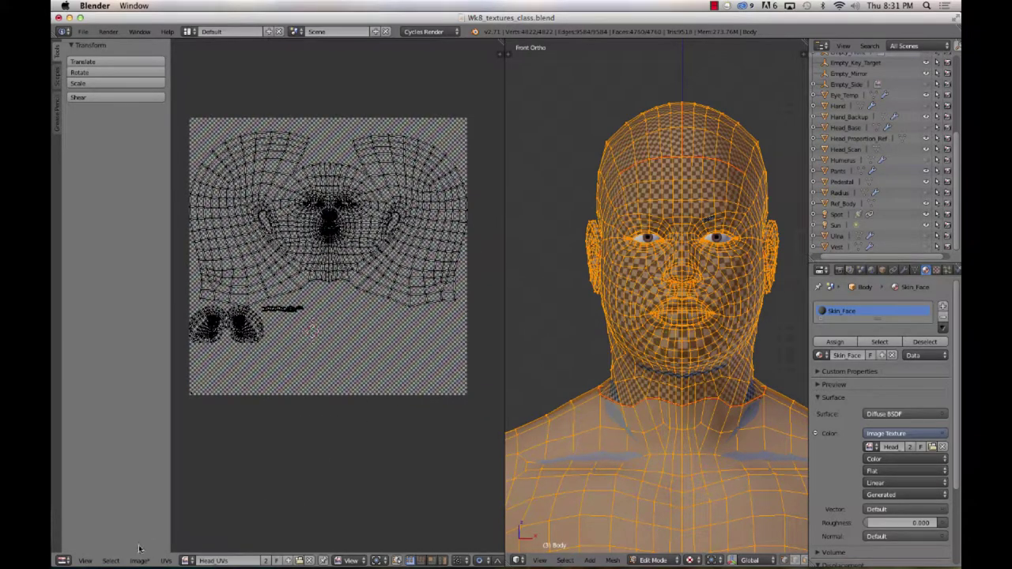
Step: Start exporting the UV layout and choose the 1.Textures folder as the destination
click(166, 561)
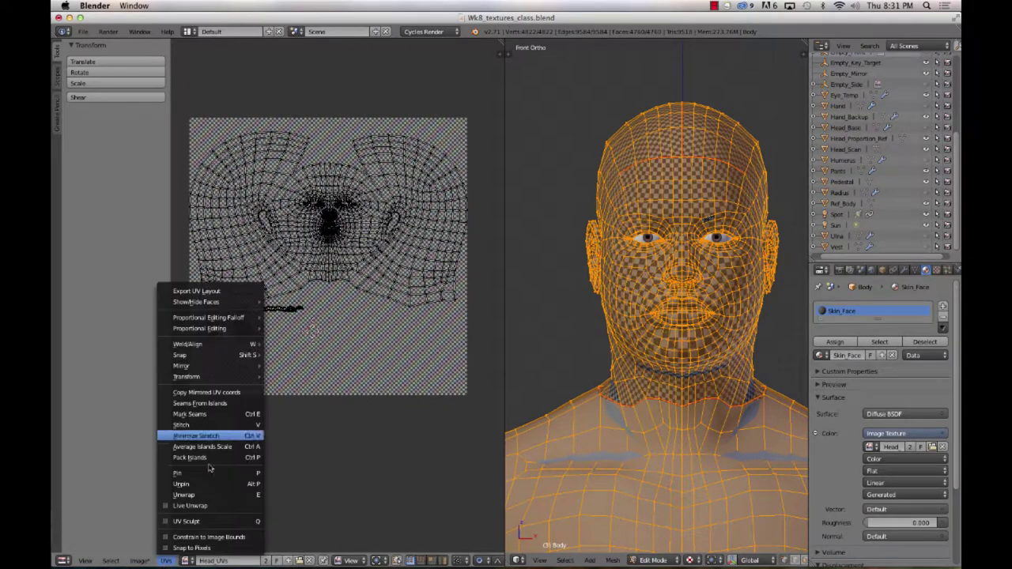
click(242, 291)
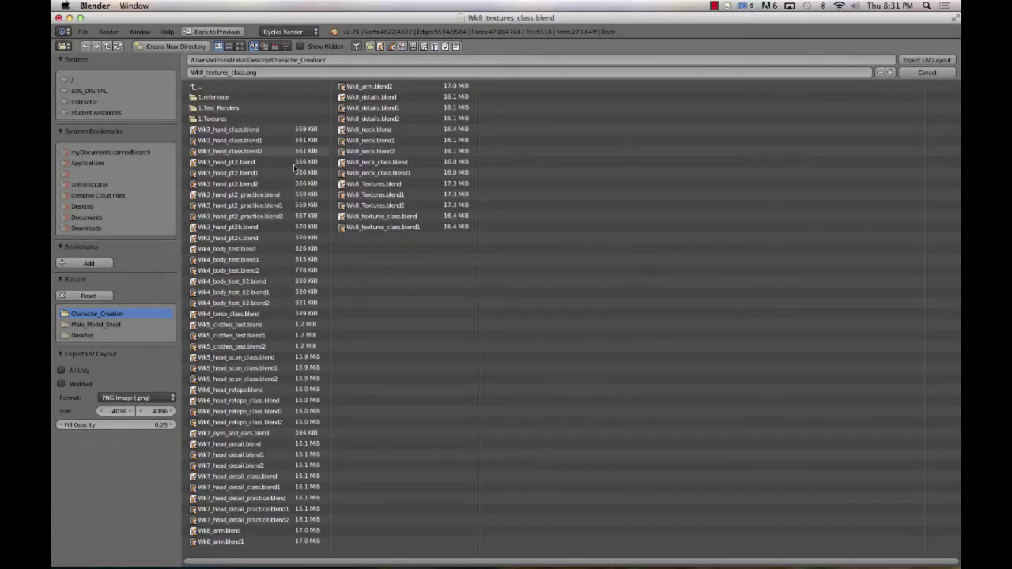
click(213, 119)
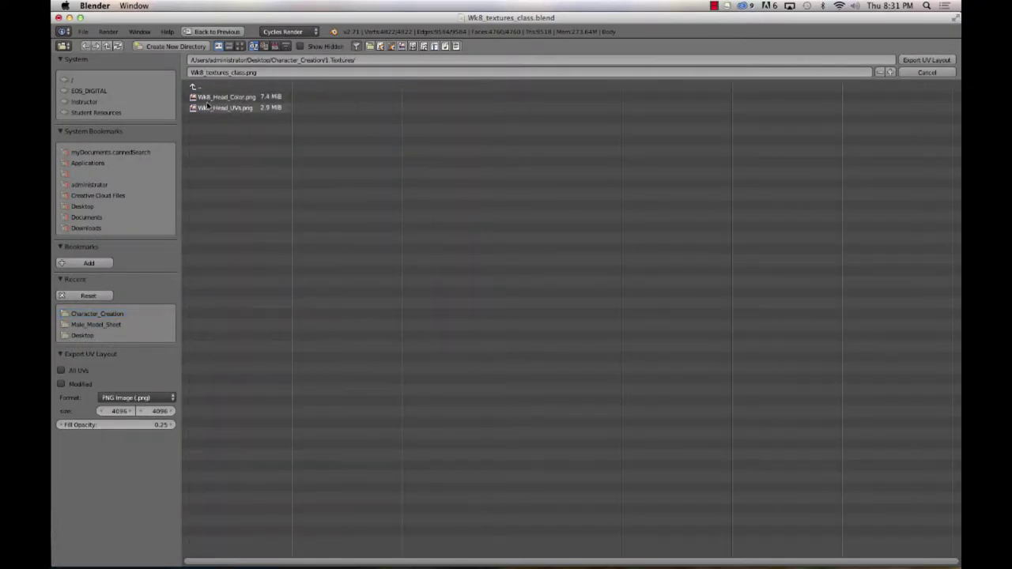
Step: Name the export file Wk8_Head_UVs_class.png and export the UV layout
click(241, 73)
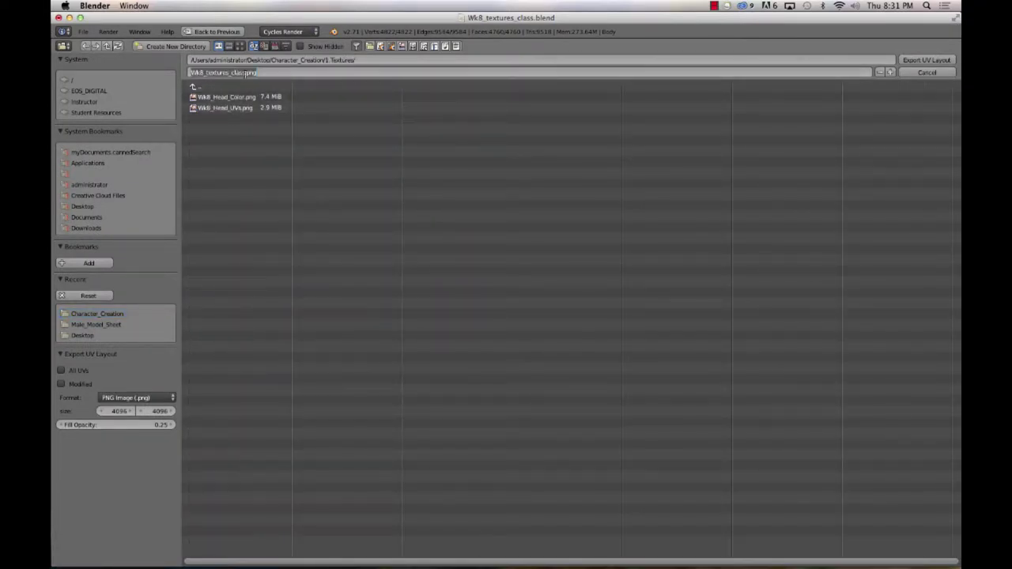
click(245, 73)
drag(245, 73, 209, 73)
text(Head)
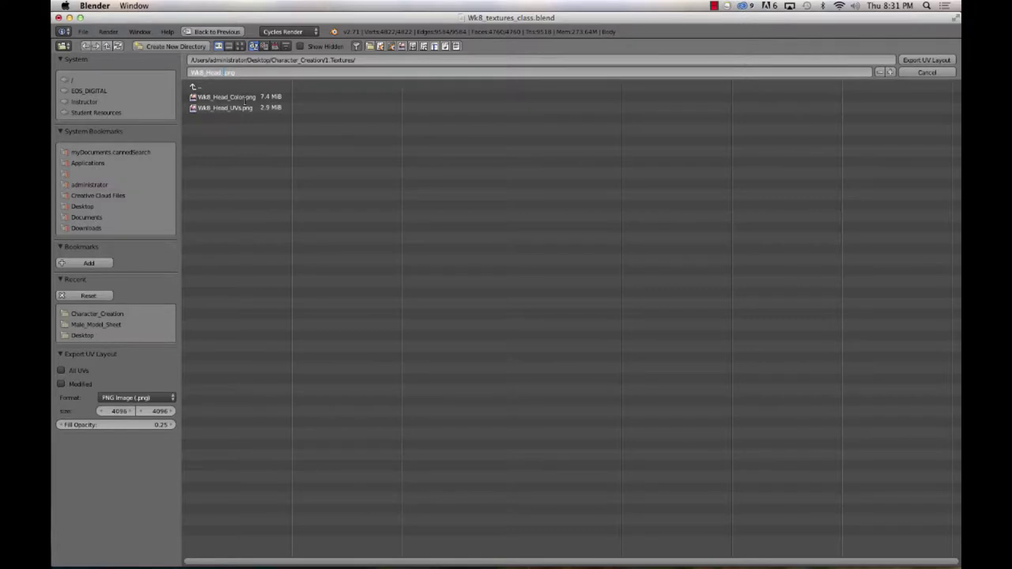
text(_UVs_class)
click(927, 60)
click(936, 61)
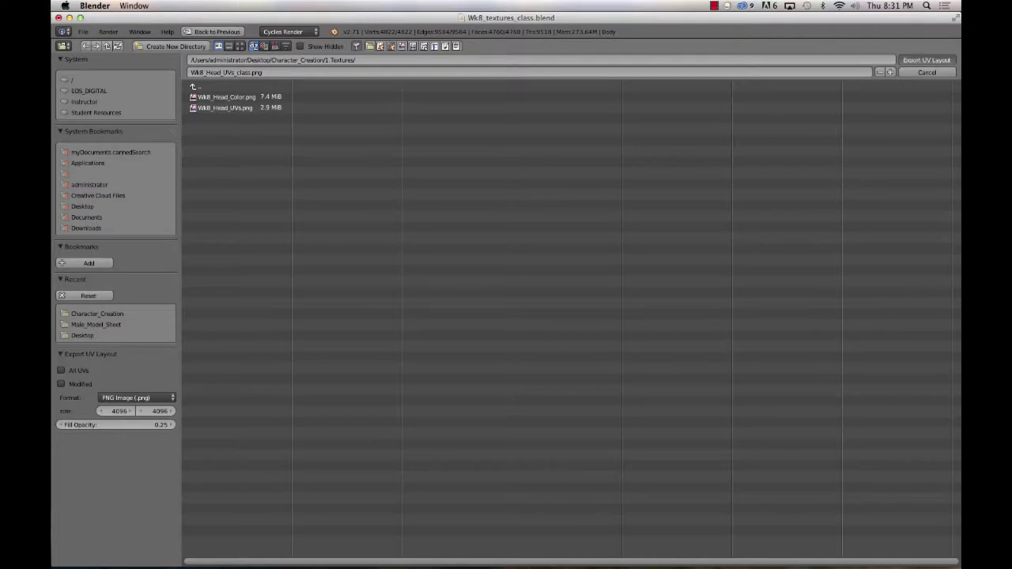
Step: Switch to Finder to preview Wk8_Head_UVs_class.png, close its folder window and return to Blender
key(super+Tab)
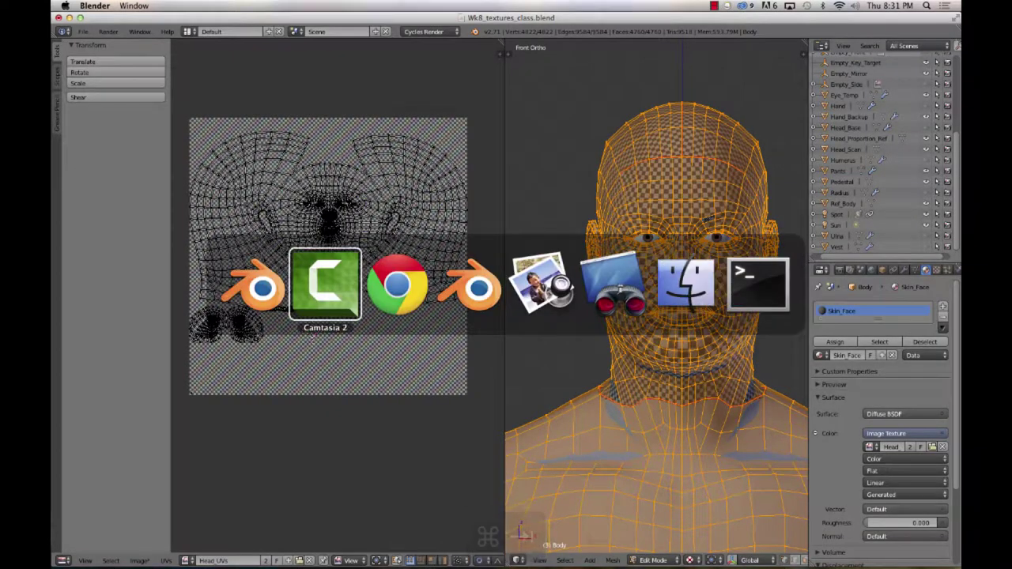
key(super+Tab)
key(super+Tab)
key(super+Tab)
key(super+Tab)
key(super+Tab)
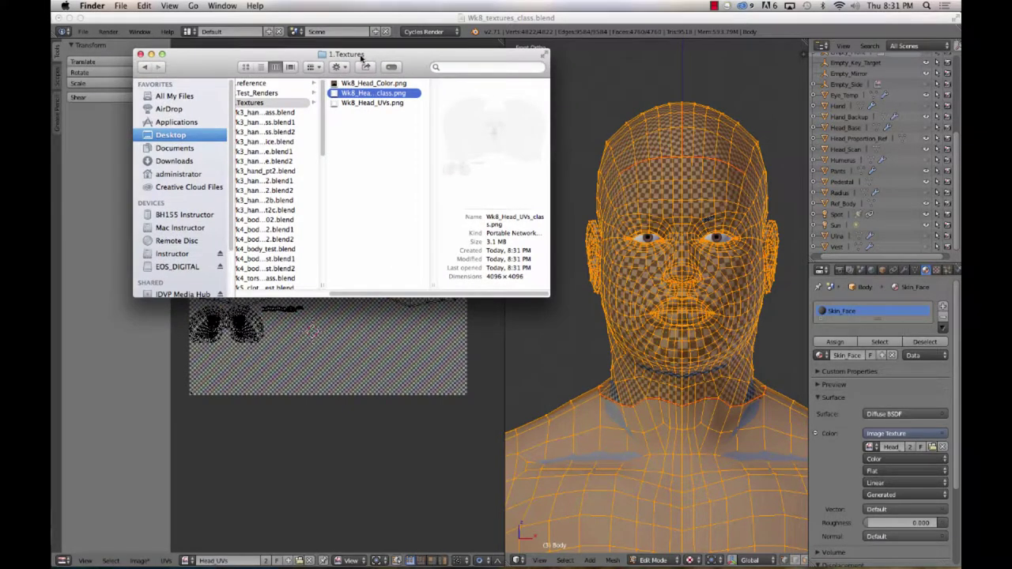
key(Down)
key(space)
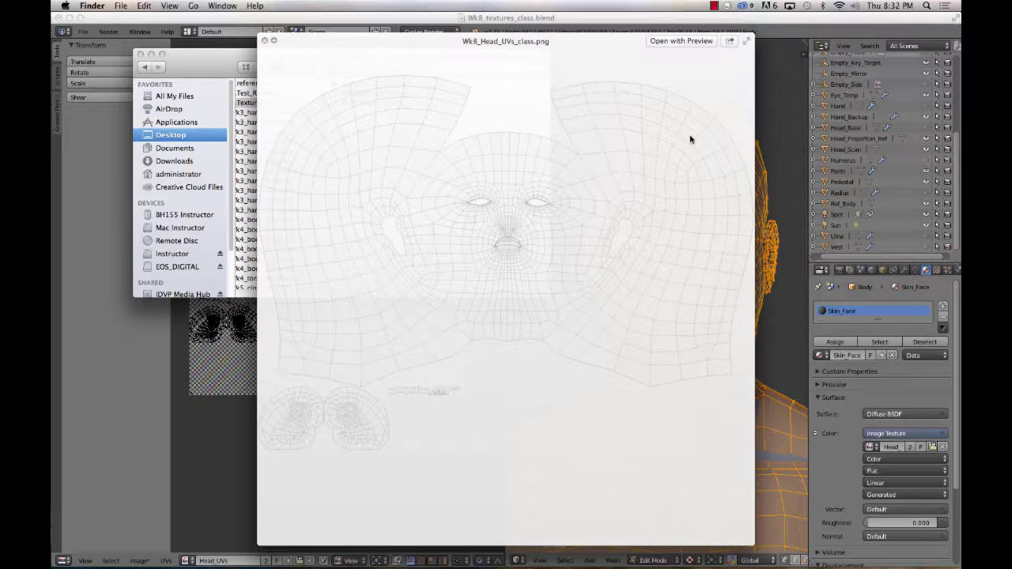
key(space)
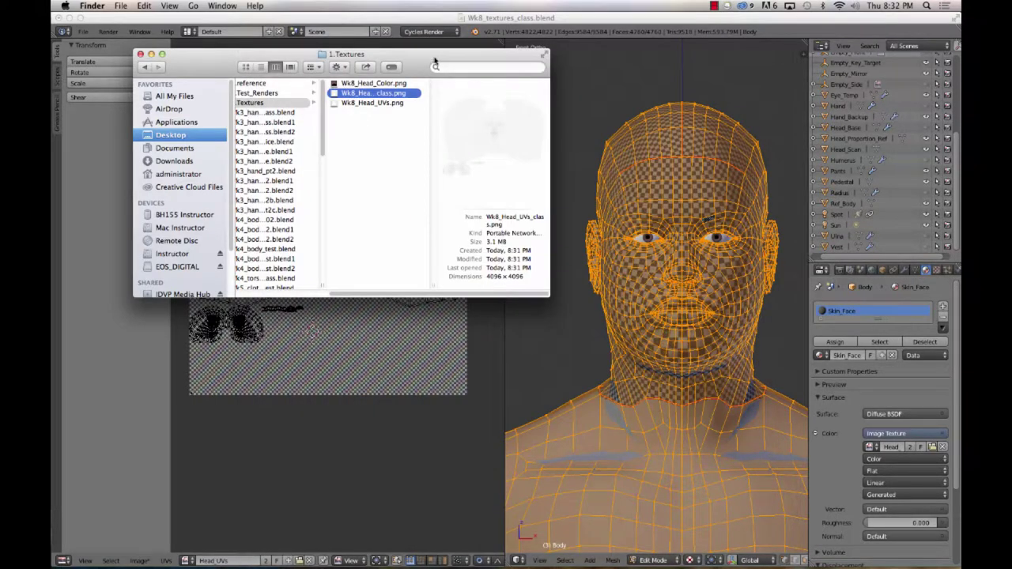
key(super+w)
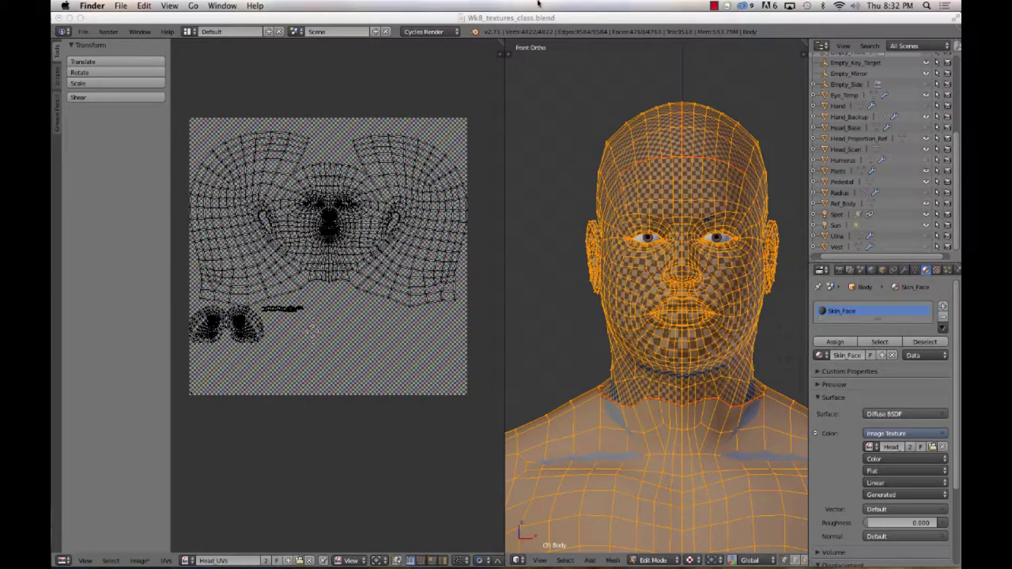
click(517, 19)
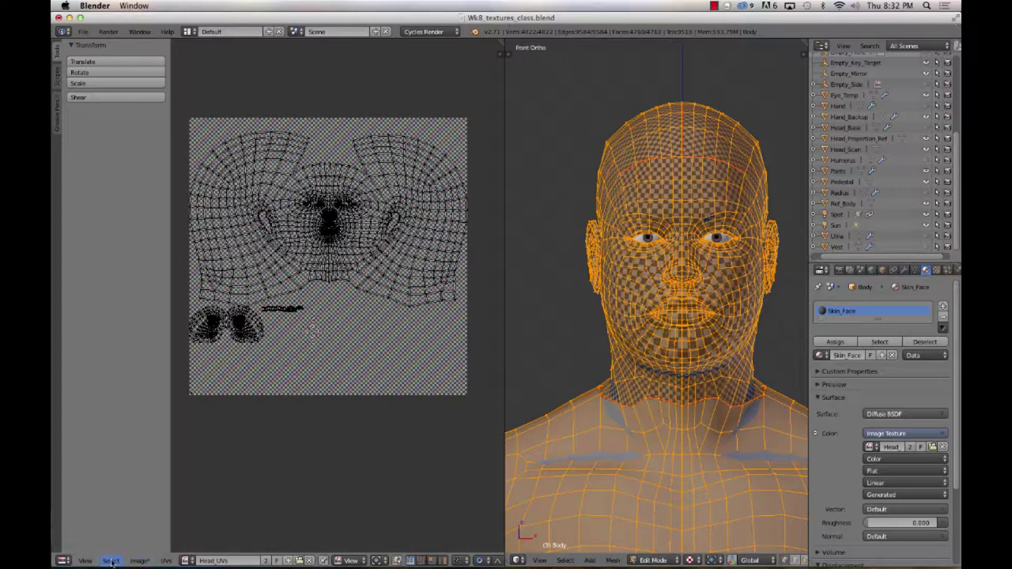
Step: Create a new blank 4096 × 4096 px image named Head_Color behind the head UVs
click(140, 560)
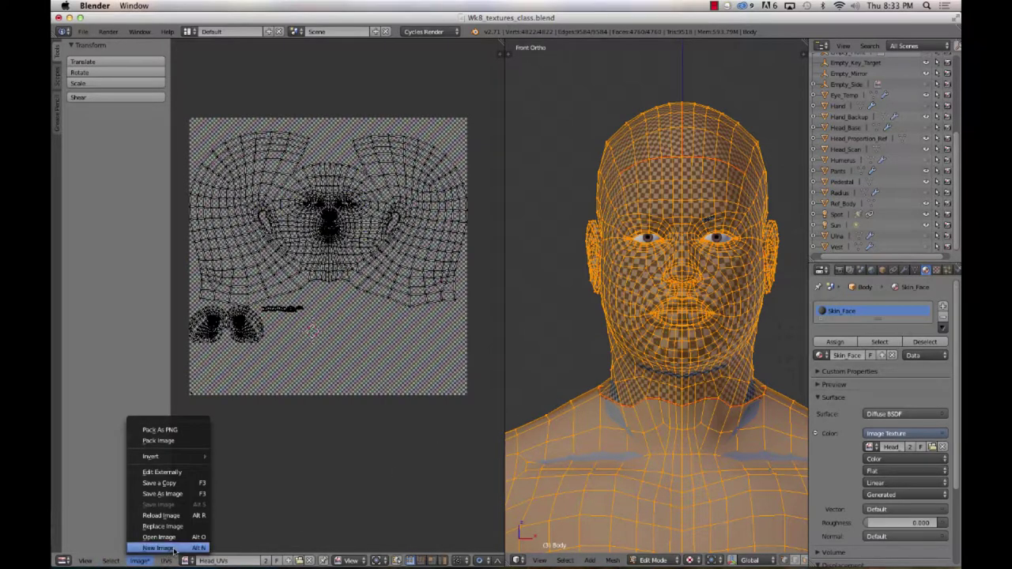
click(169, 547)
click(200, 459)
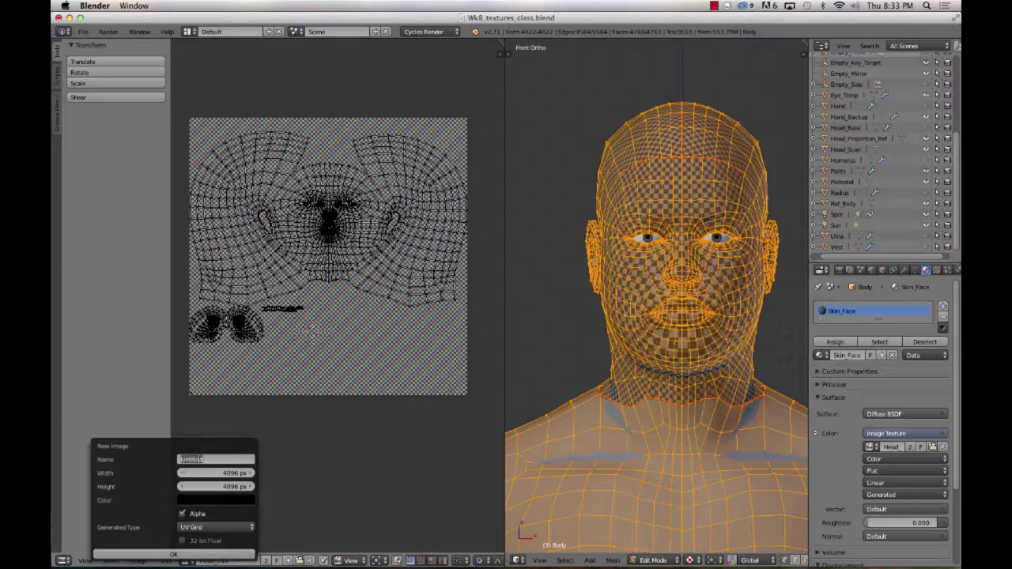
text(Head Color)
click(206, 528)
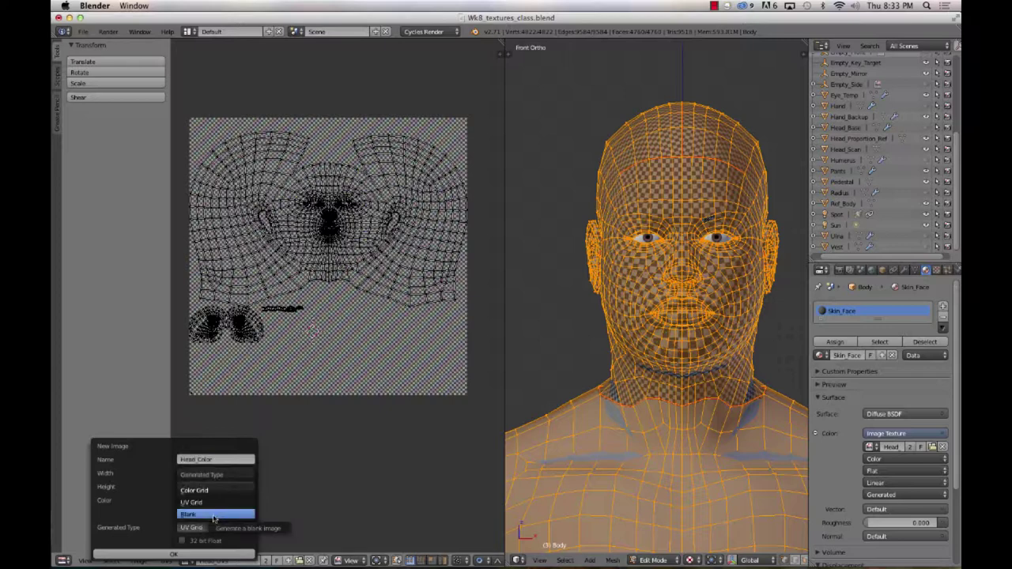
click(213, 518)
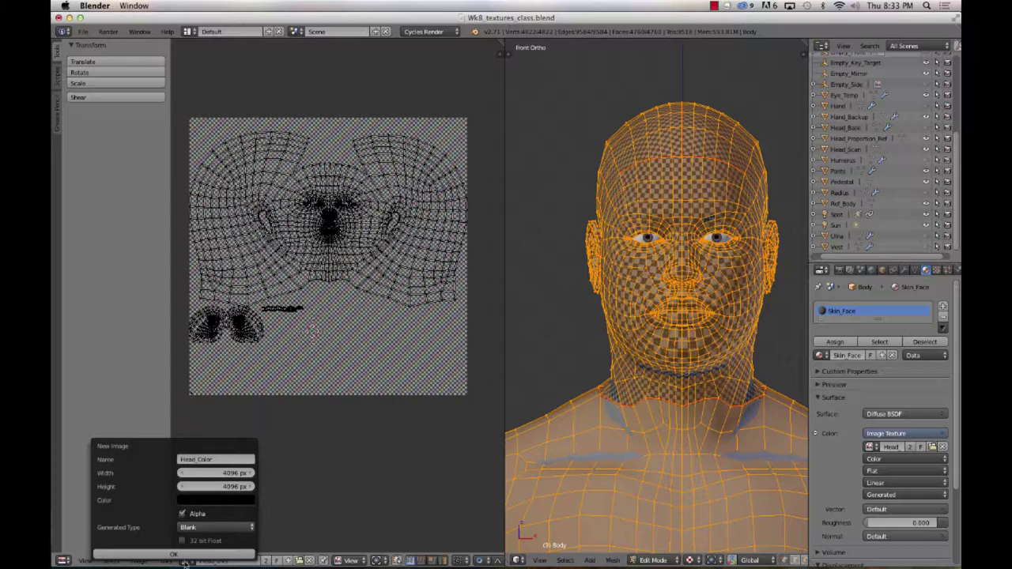
click(200, 554)
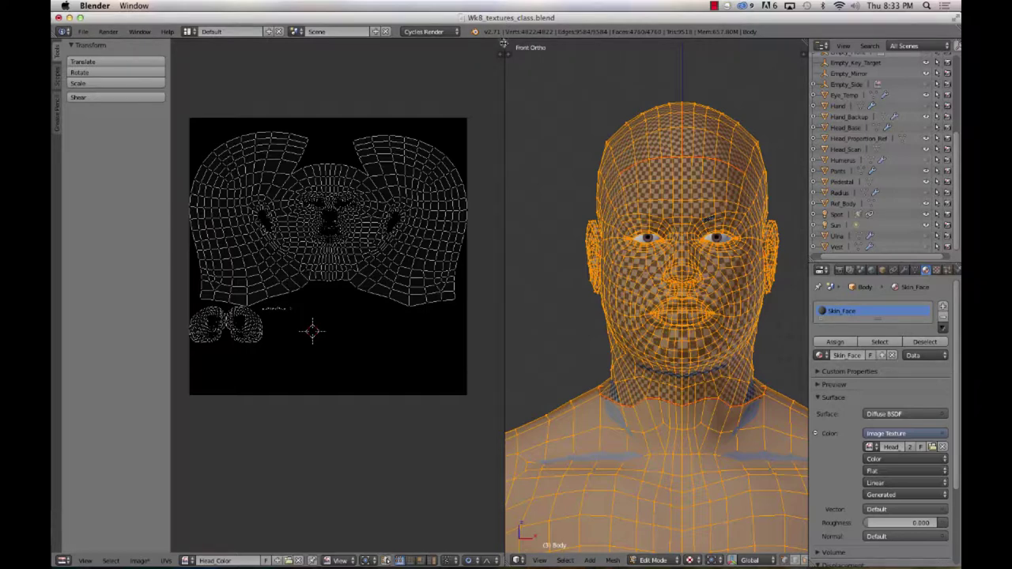
Step: Widen the 3D view by narrowing the UV/Image Editor to roughly half its width
drag(507, 47, 358, 76)
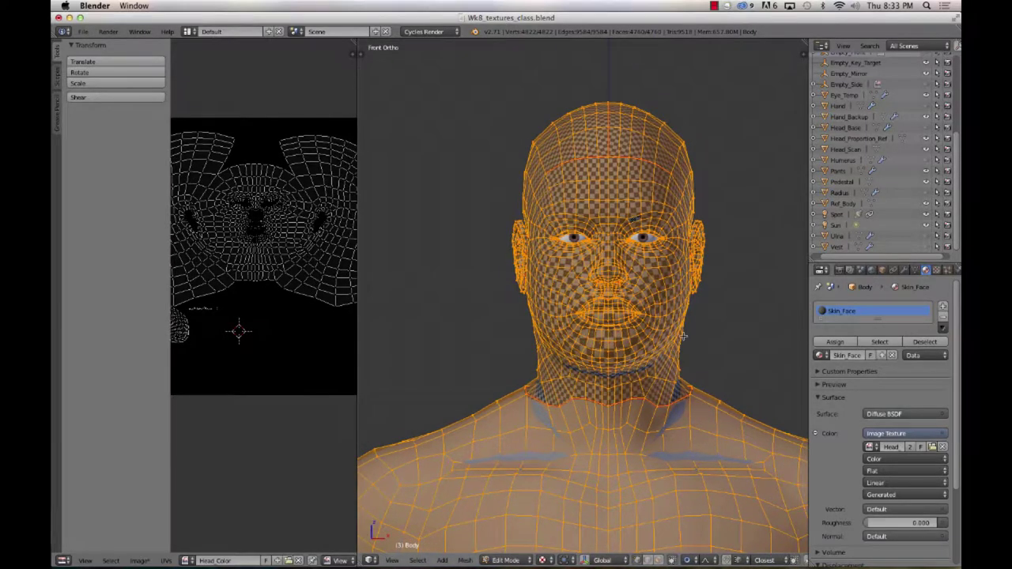
Step: Switch the body to Texture Paint mode with the brush settings shown, and paint white test strokes across the face using TexDraw
key(Tab)
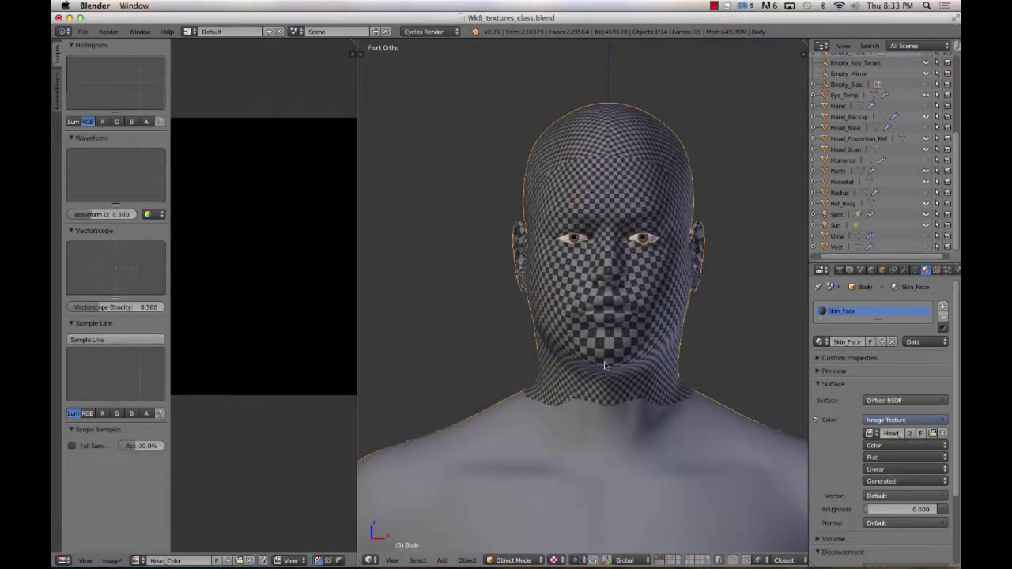
click(504, 561)
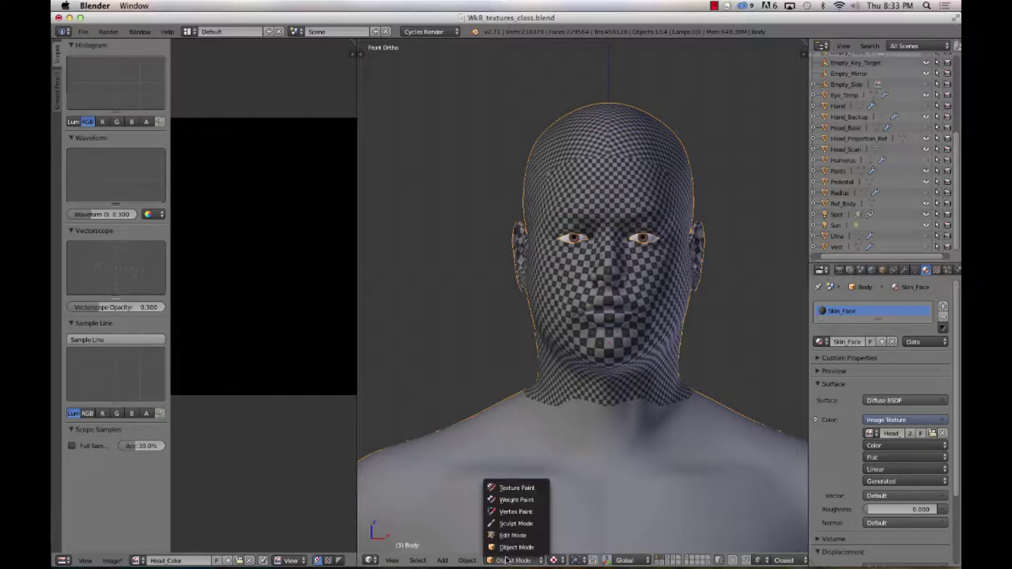
click(521, 493)
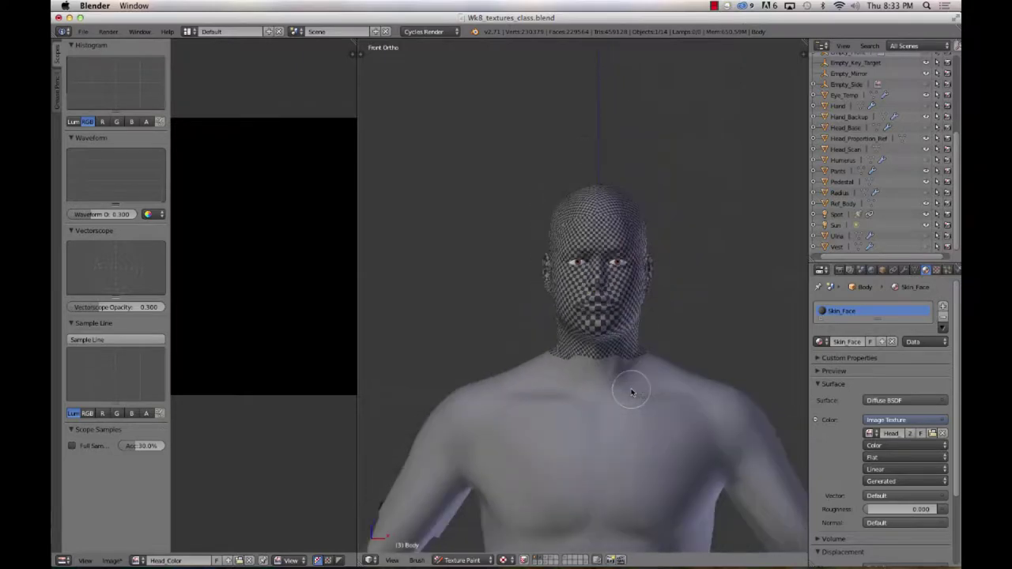
key(t)
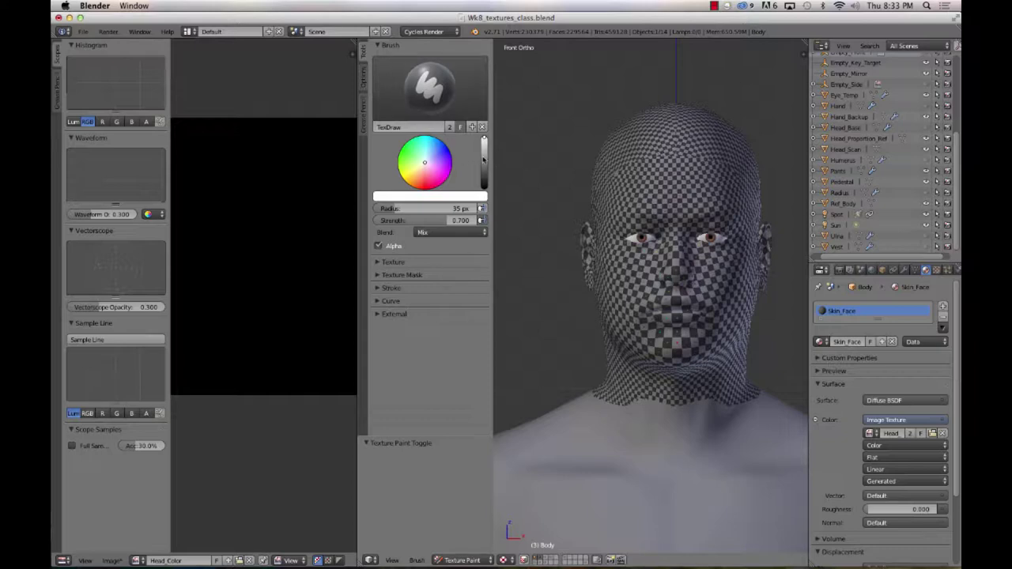
click(427, 83)
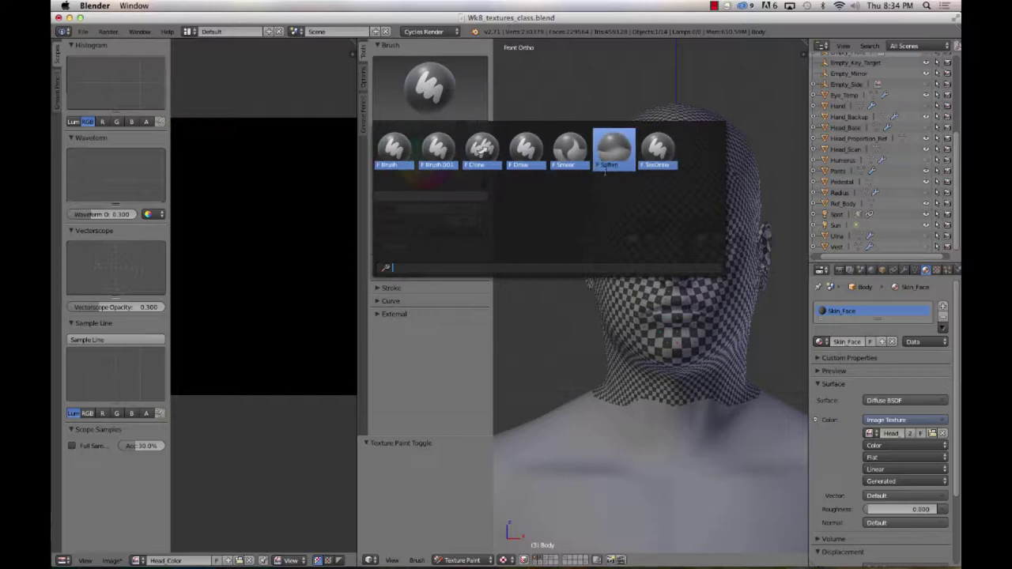
mouse_move(632, 188)
mouse_down()
mouse_move(712, 190)
mouse_move(616, 189)
mouse_move(688, 215)
mouse_move(697, 237)
mouse_move(658, 340)
mouse_move(735, 225)
mouse_move(688, 261)
mouse_move(621, 212)
mouse_move(655, 279)
mouse_move(644, 273)
mouse_move(687, 218)
mouse_up()
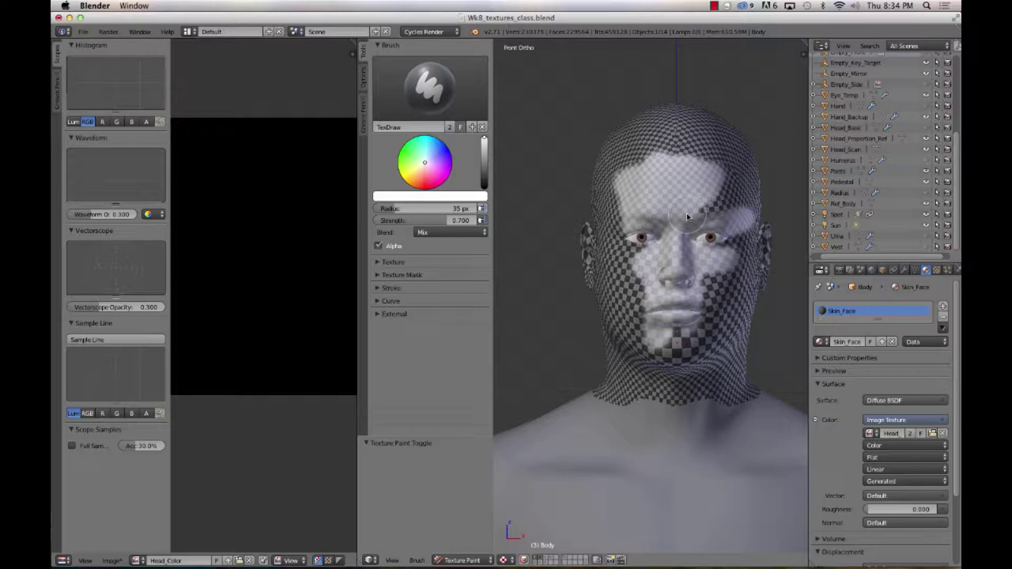
Step: Create a new texture for the TexDraw brush and name it Face
click(393, 262)
click(432, 307)
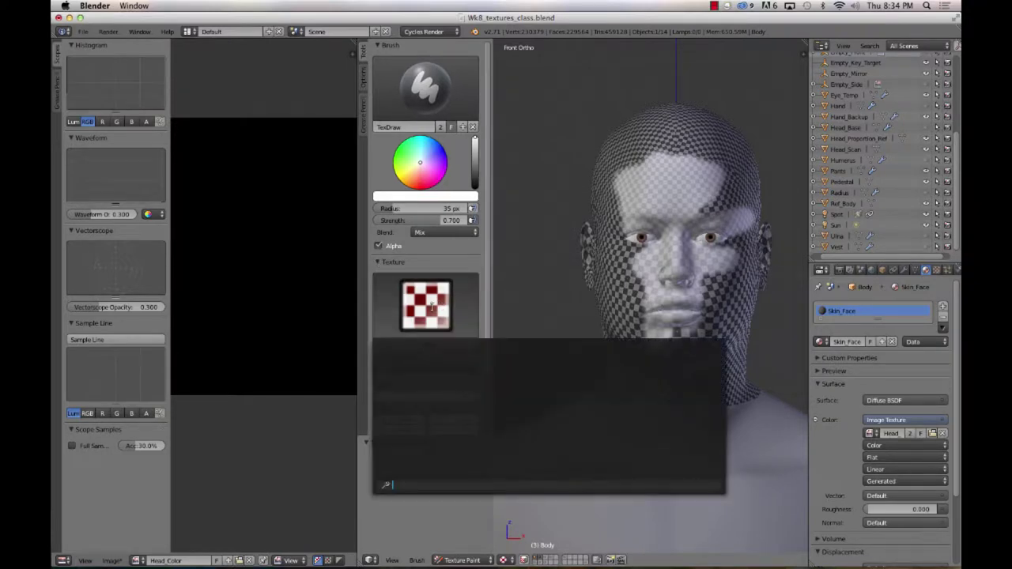
click(432, 307)
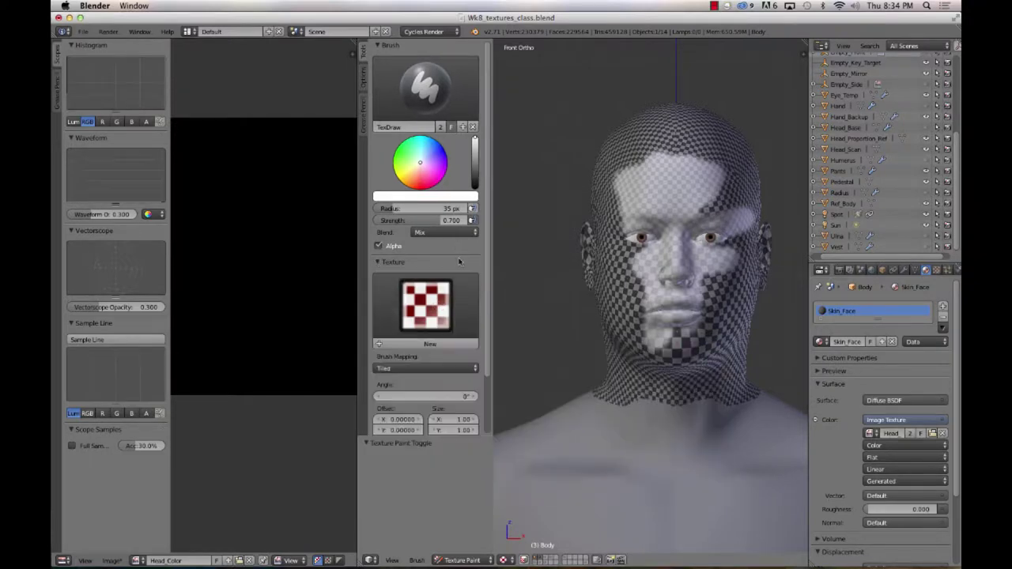
click(417, 345)
double_click(396, 345)
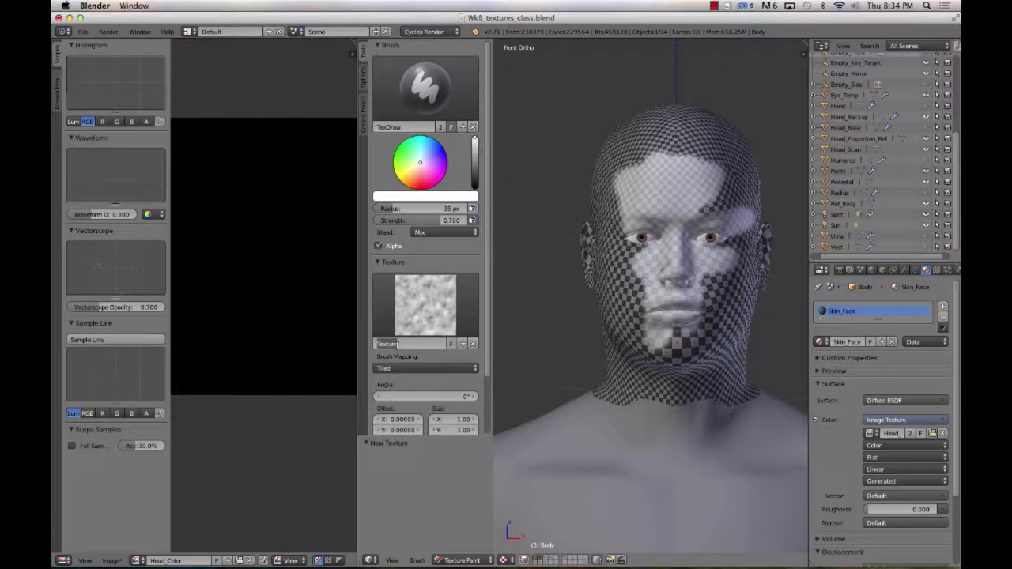
key(BackSpace)
key(Return)
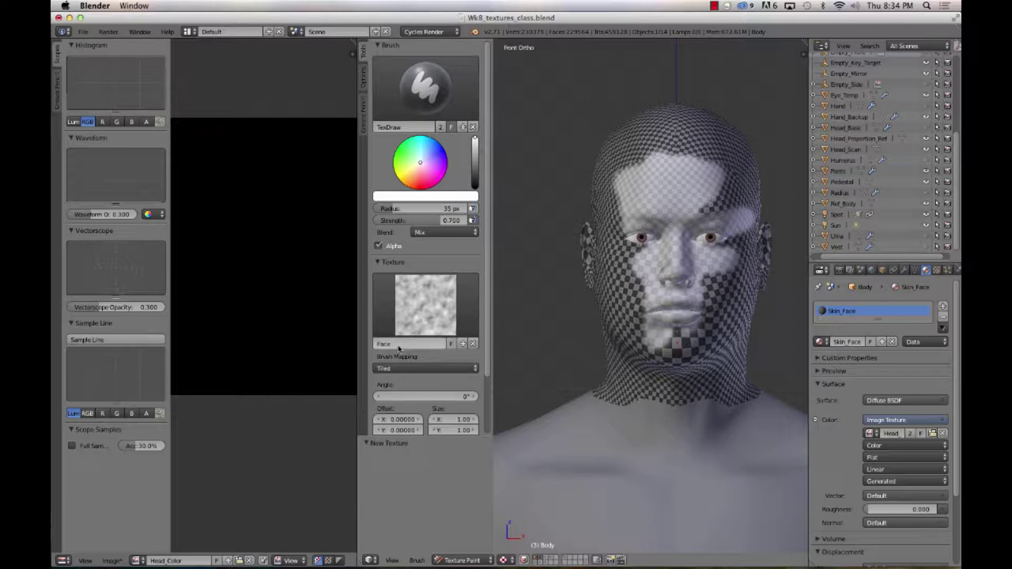
Step: Display the Face brush texture in a widened Properties editor and set its type to Image or Movie
click(936, 270)
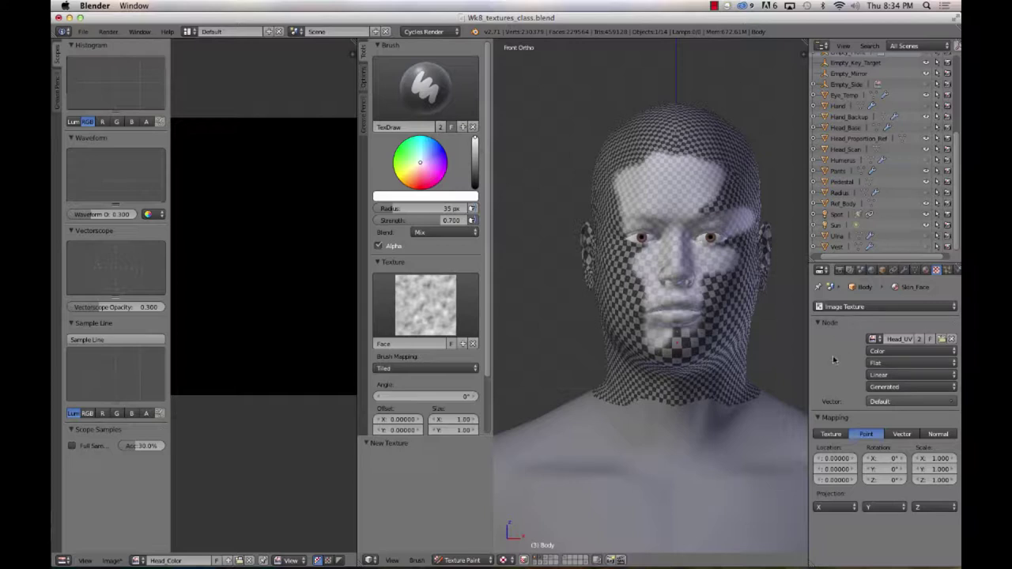
drag(809, 331, 752, 327)
click(814, 309)
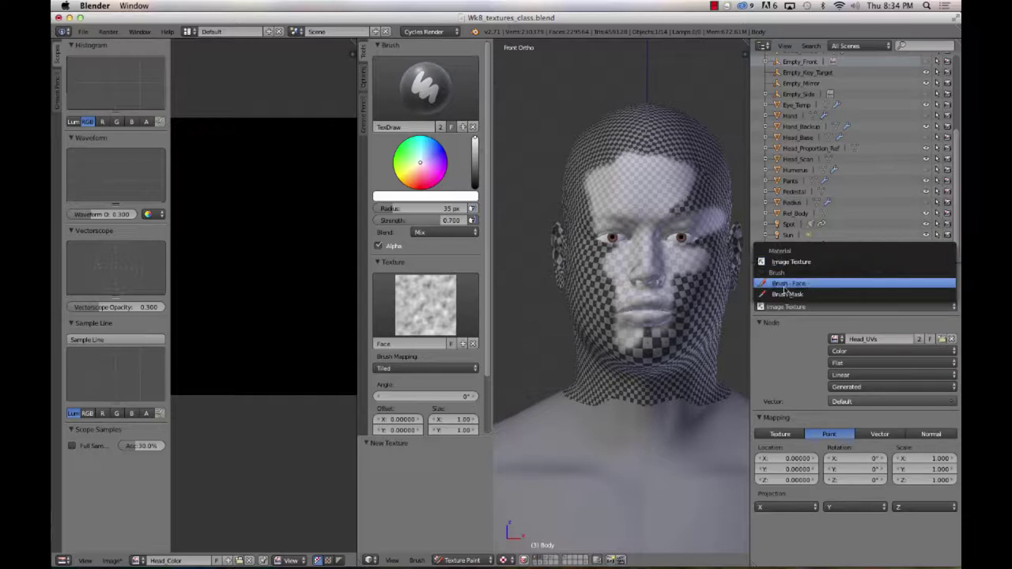
click(790, 287)
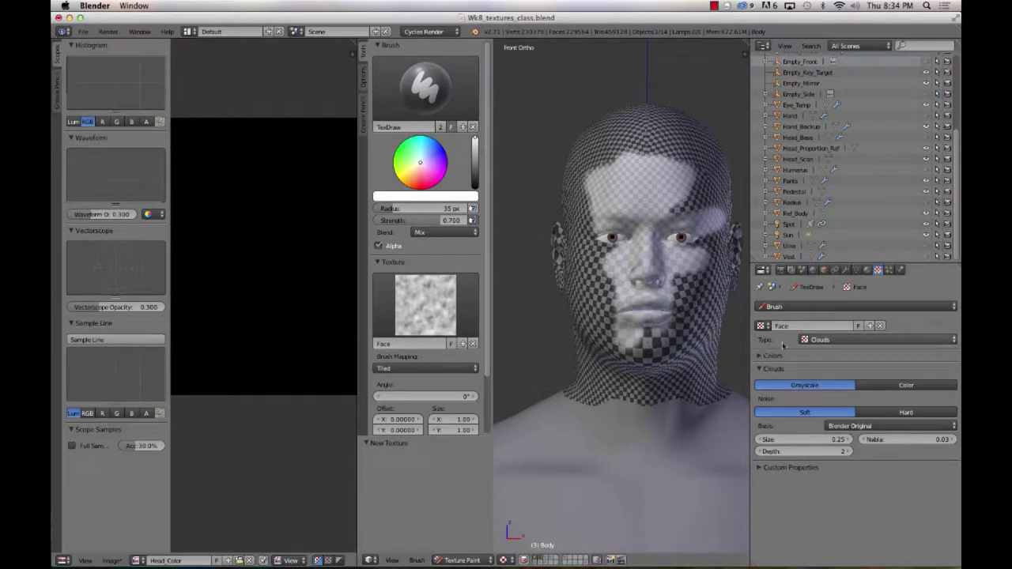
click(845, 340)
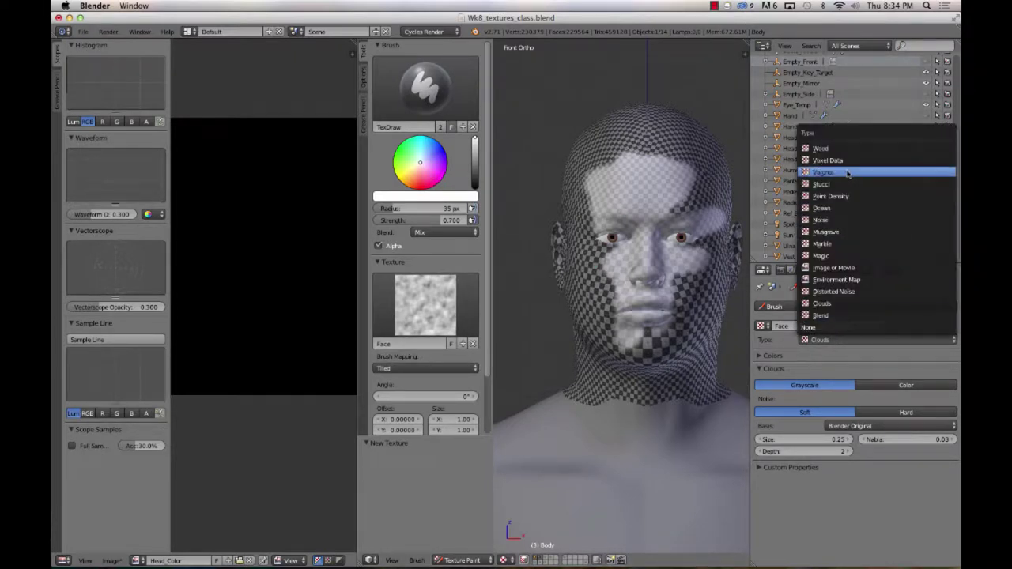
click(849, 269)
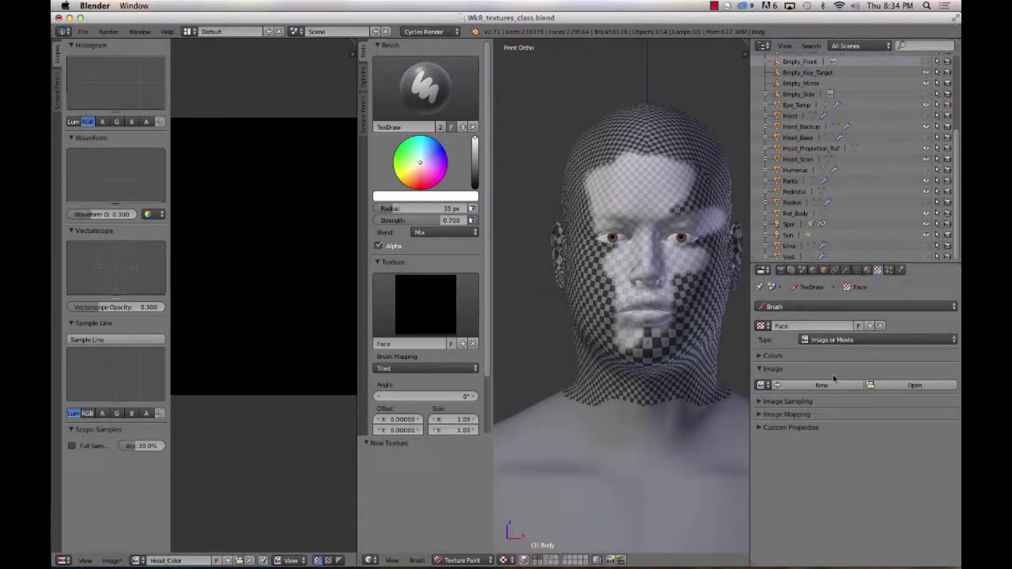
Step: Load Tim_front.JPG from the 1.Textures folder as the Face texture's image
click(899, 385)
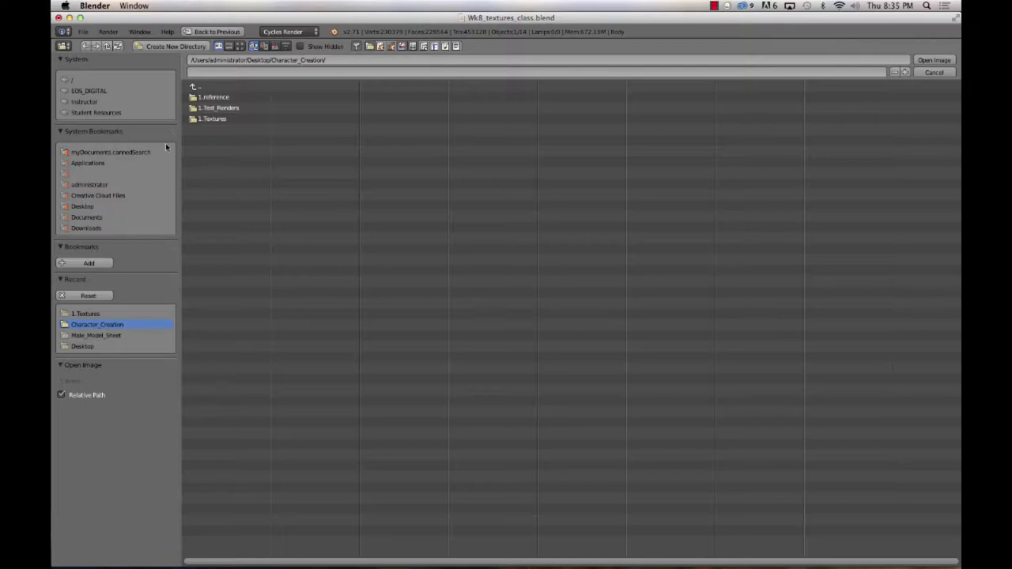
click(223, 98)
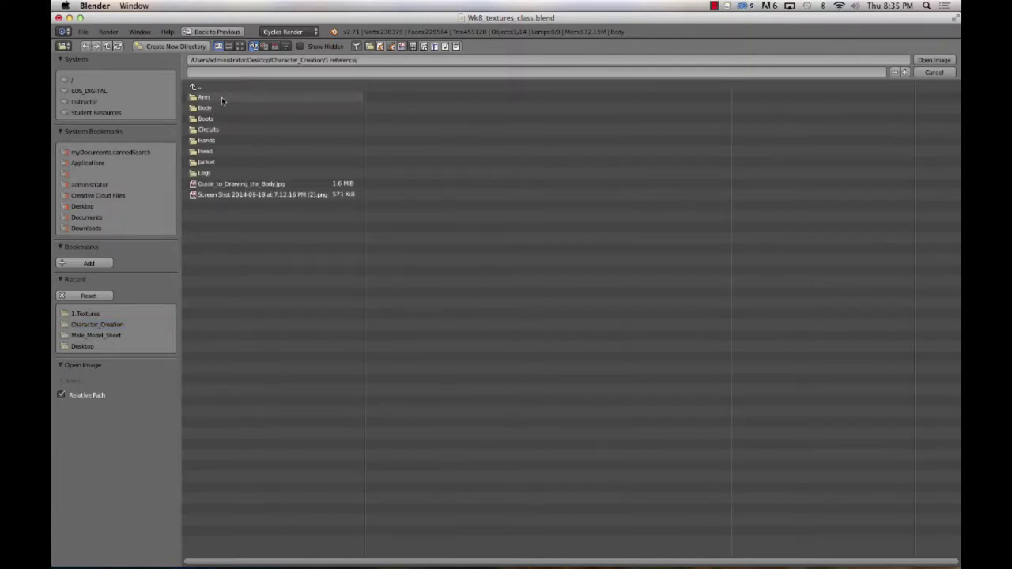
click(212, 151)
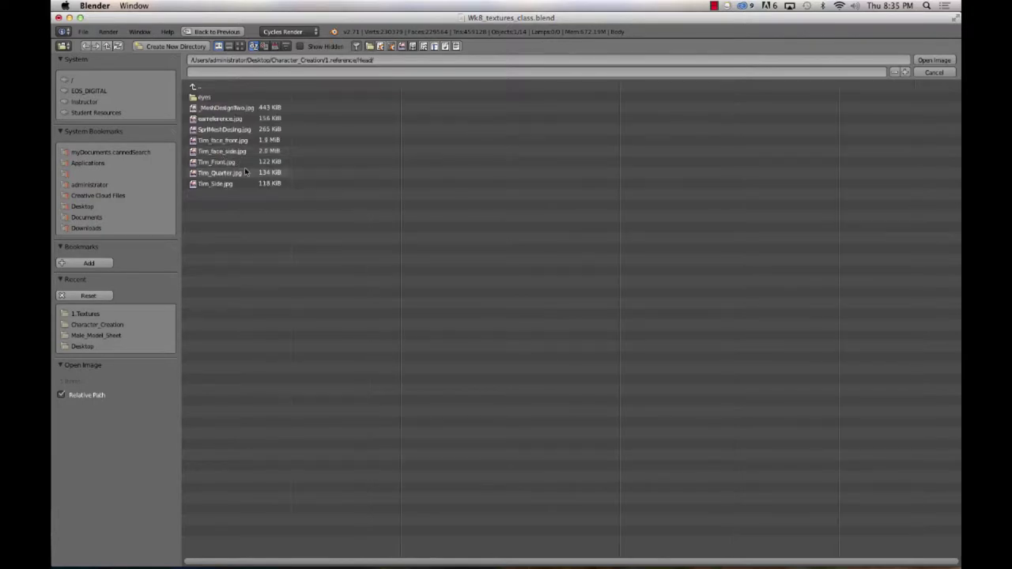
click(202, 88)
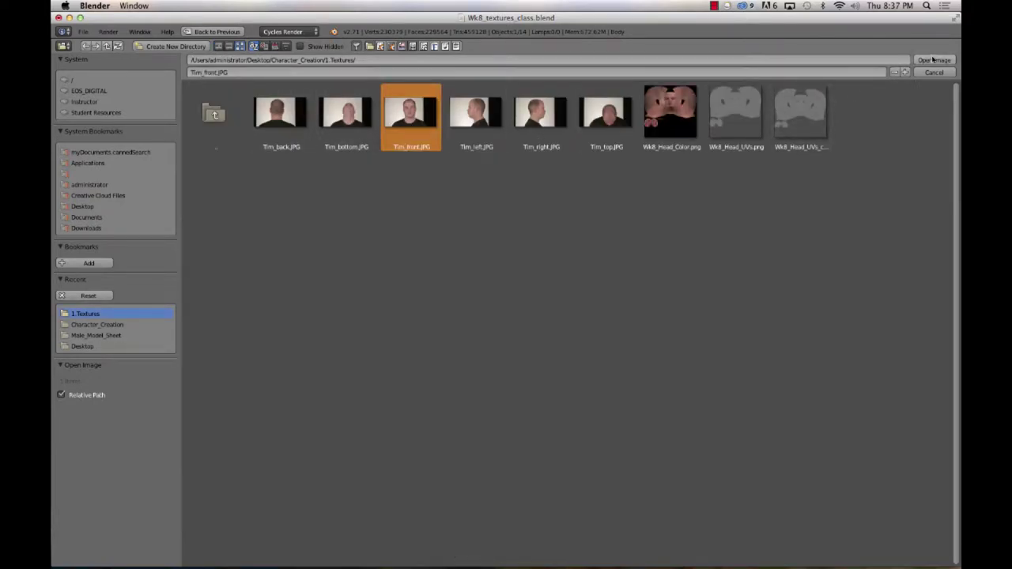
click(934, 60)
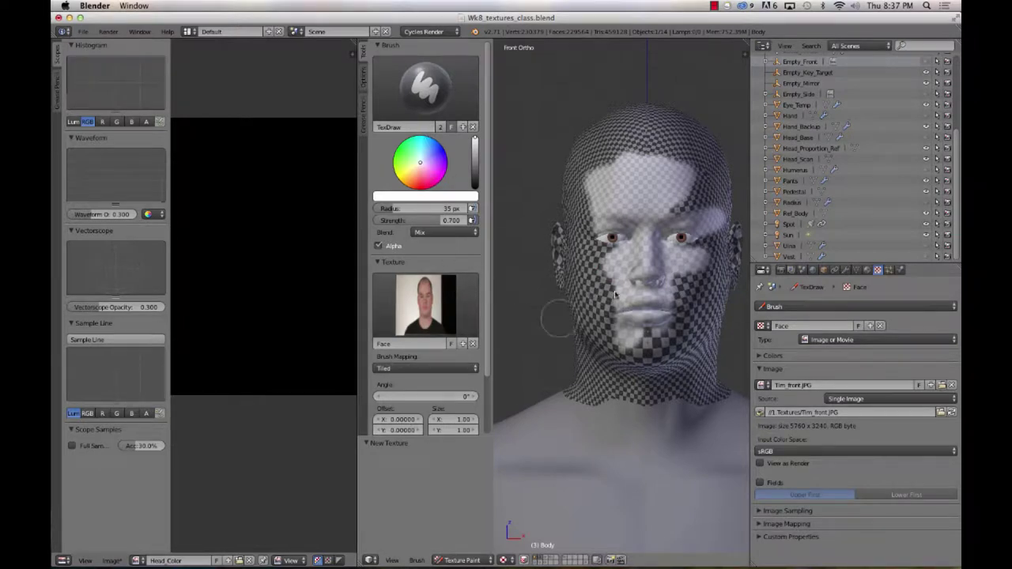
Step: Set the Face texture's brush mapping to Stencil and match the stencil to the image aspect, with the 3D view widened
click(416, 368)
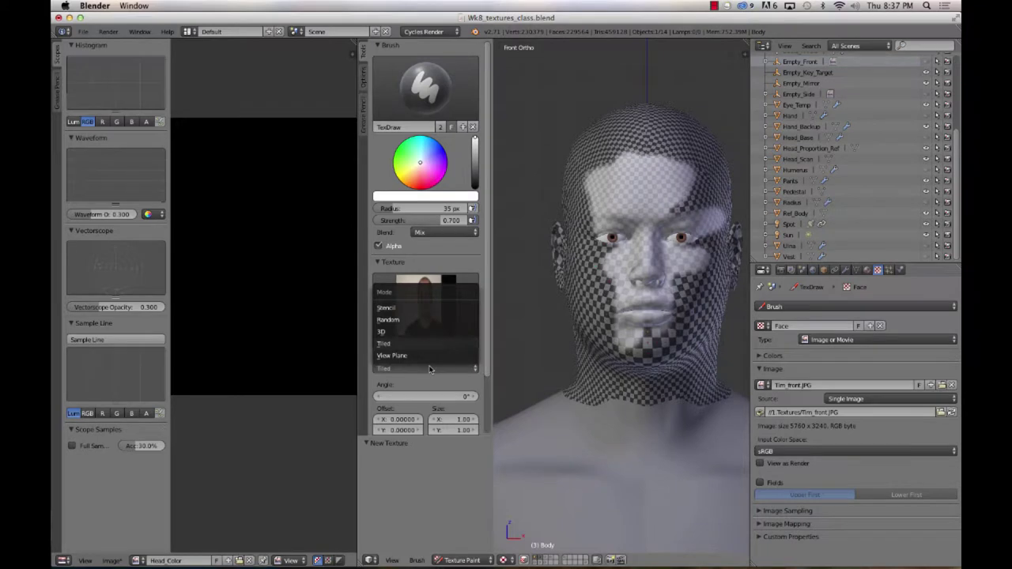
click(419, 308)
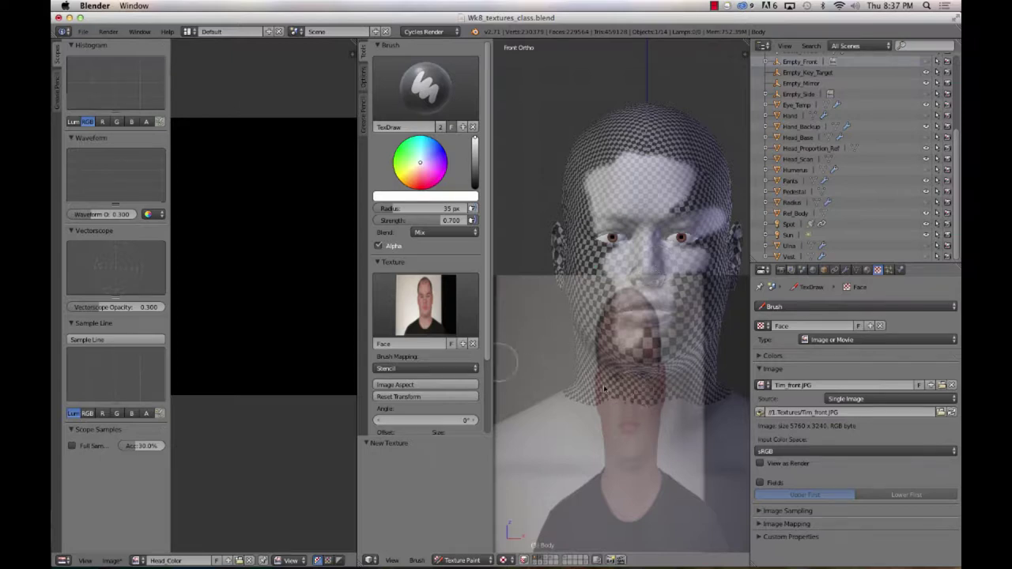
drag(491, 360, 455, 355)
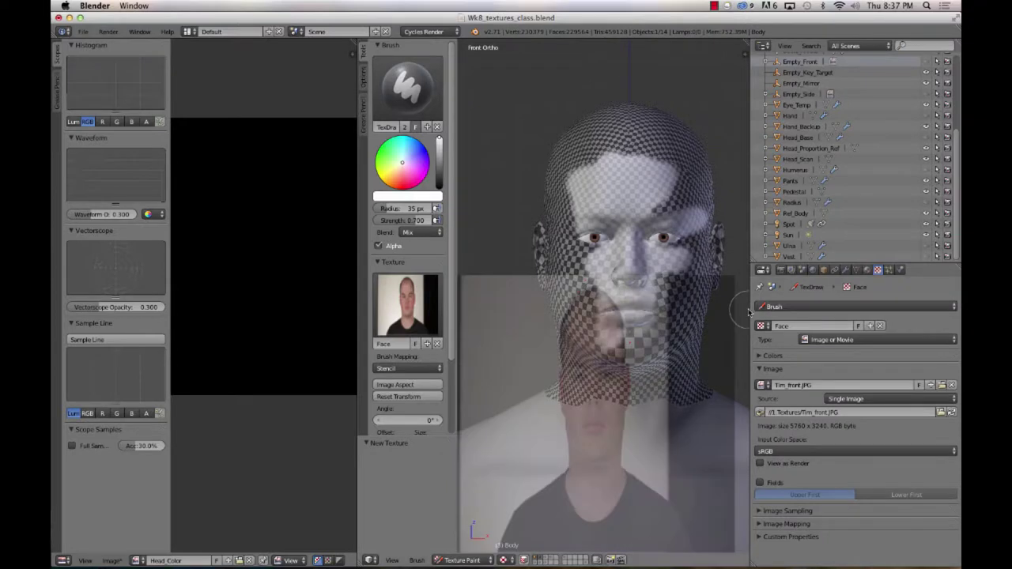
drag(750, 312, 829, 312)
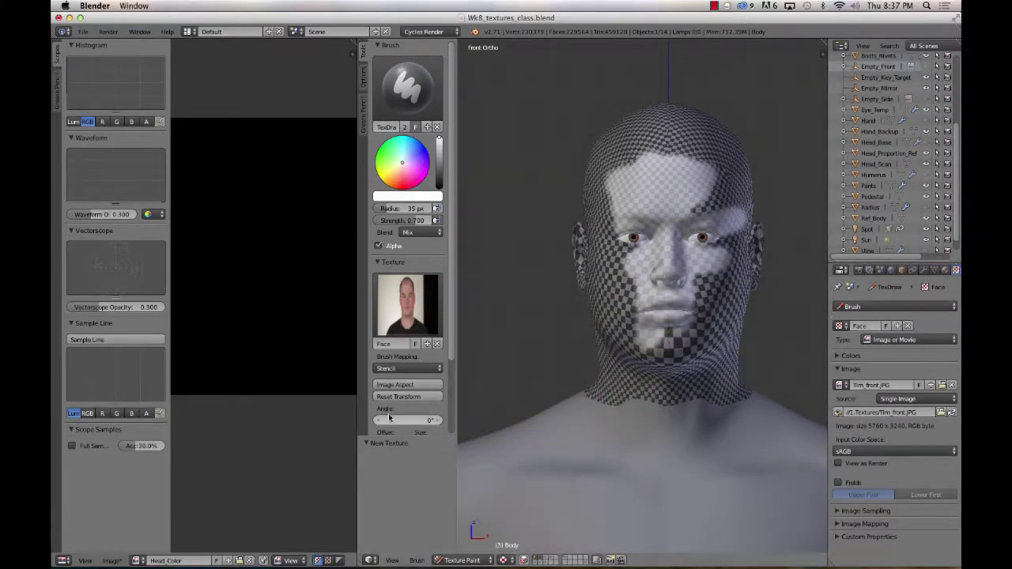
click(424, 390)
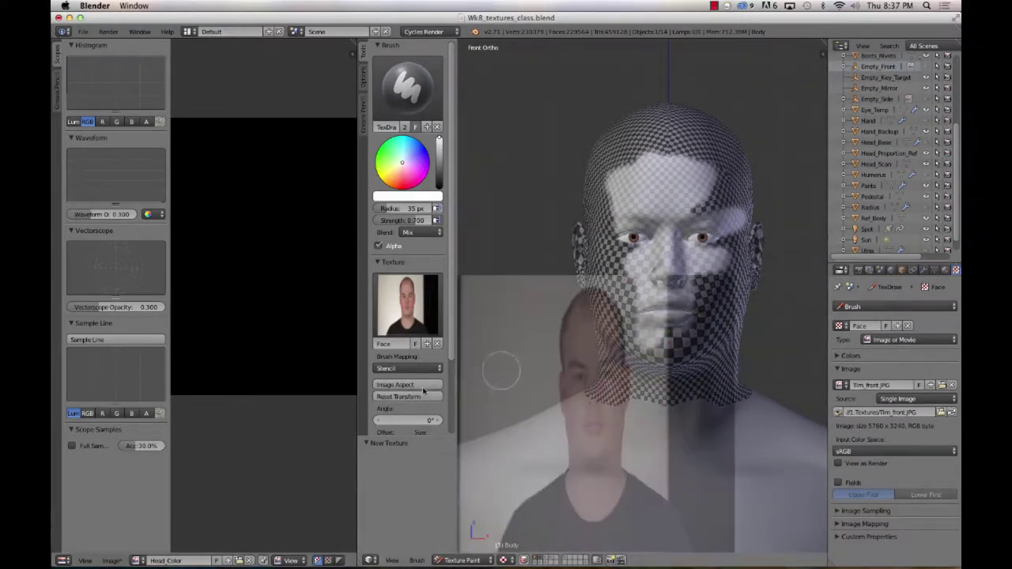
click(434, 385)
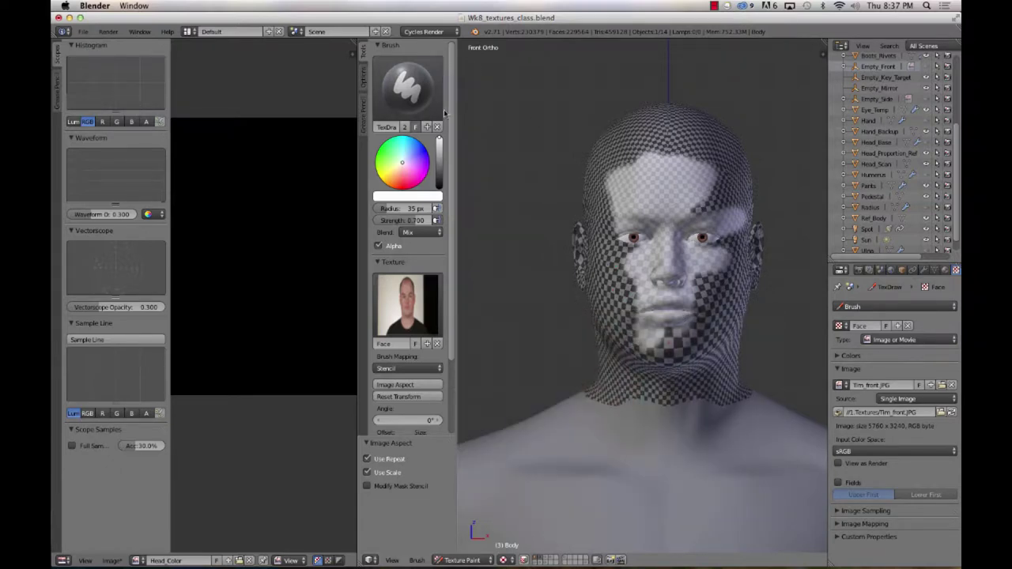
Step: Examine the brush's texture, overlay, project paint and stroke settings
scroll(445, 114, down, 3)
scroll(445, 113, up, 3)
scroll(448, 108, down, 3)
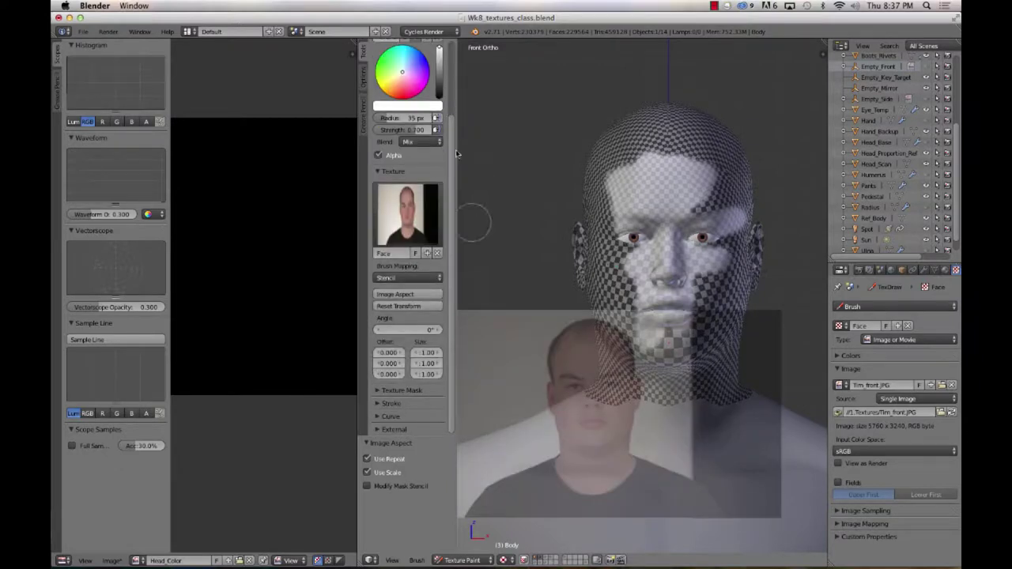
scroll(434, 266, up, 3)
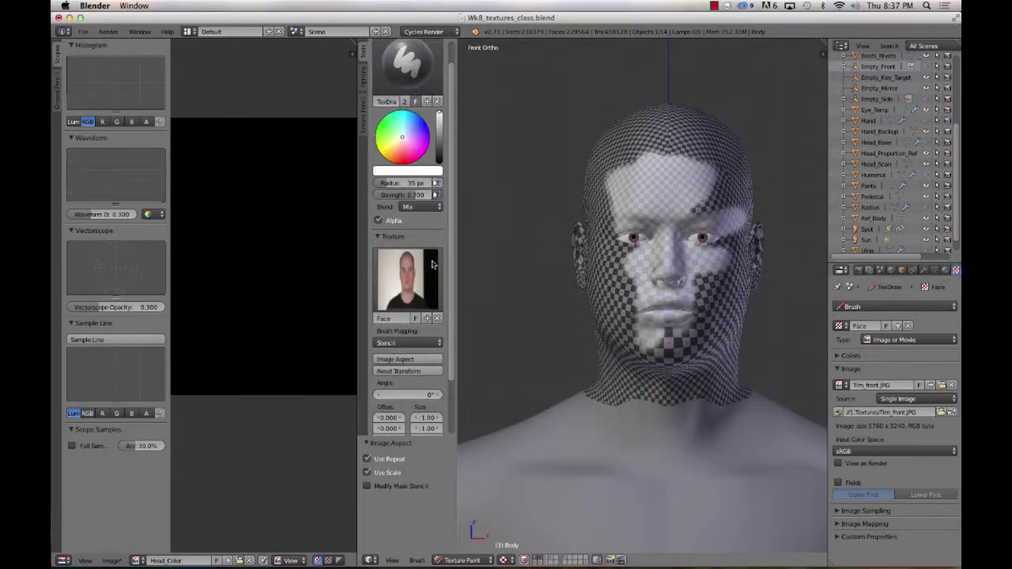
click(364, 84)
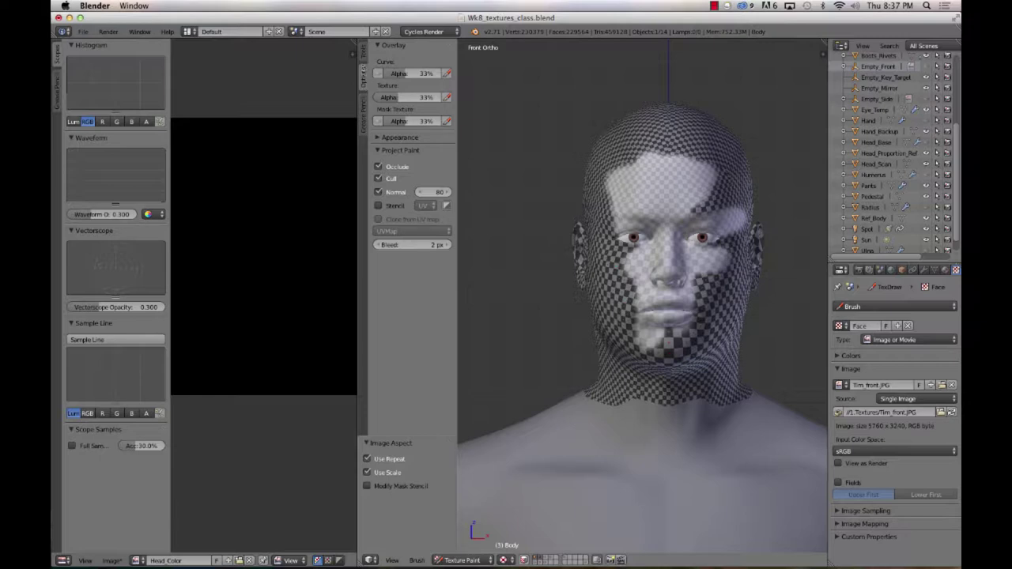
click(365, 61)
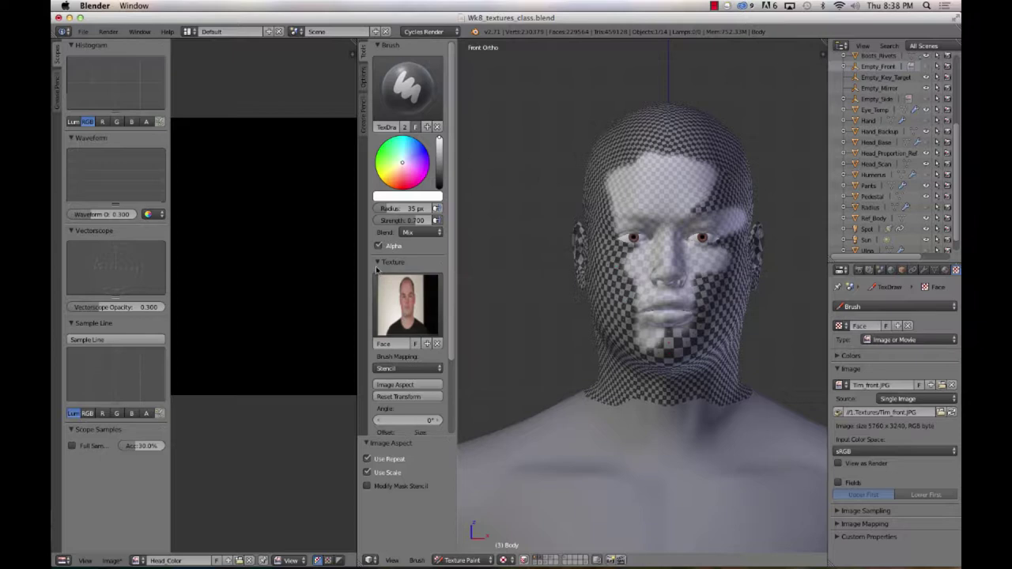
scroll(376, 269, down, 4)
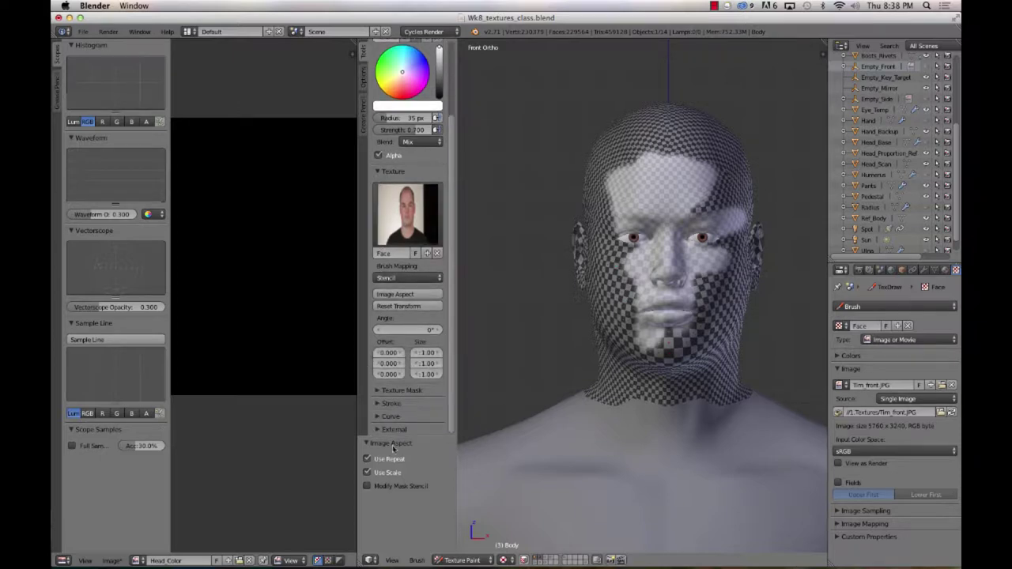
click(381, 405)
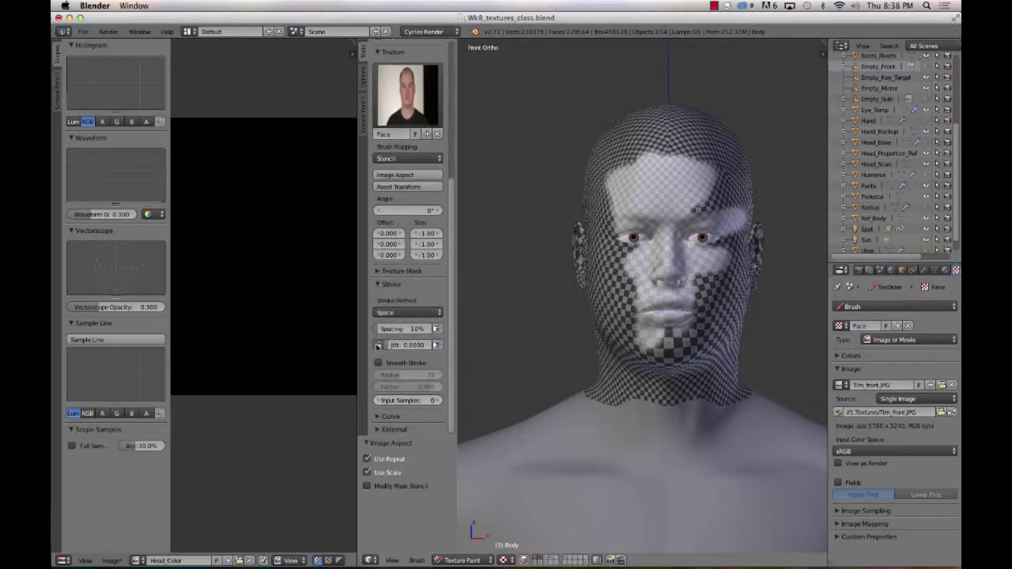
click(381, 286)
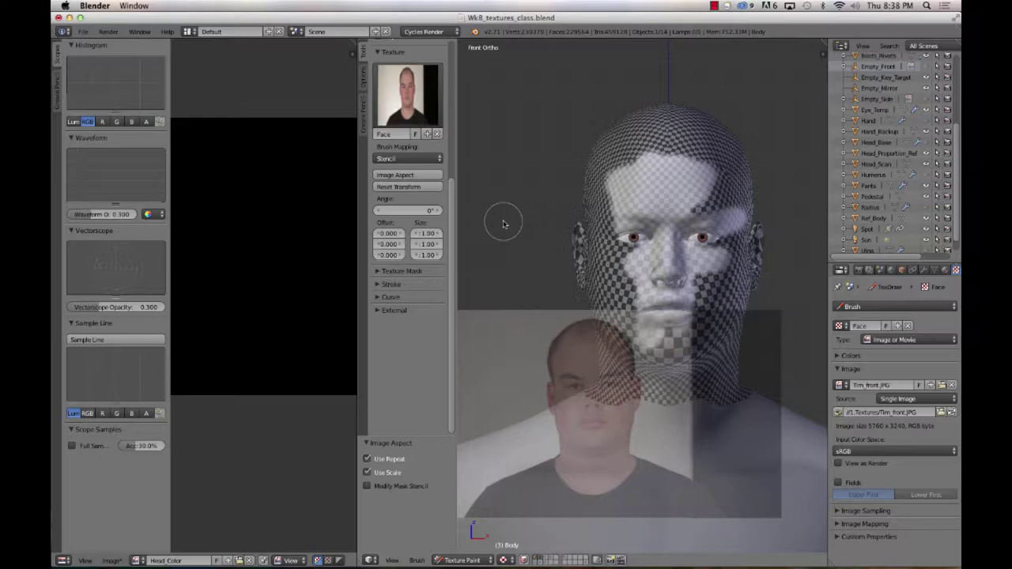
Step: Set the texture painting mode to Image and use Head_Color as the canvas image
key(shift+super+2)
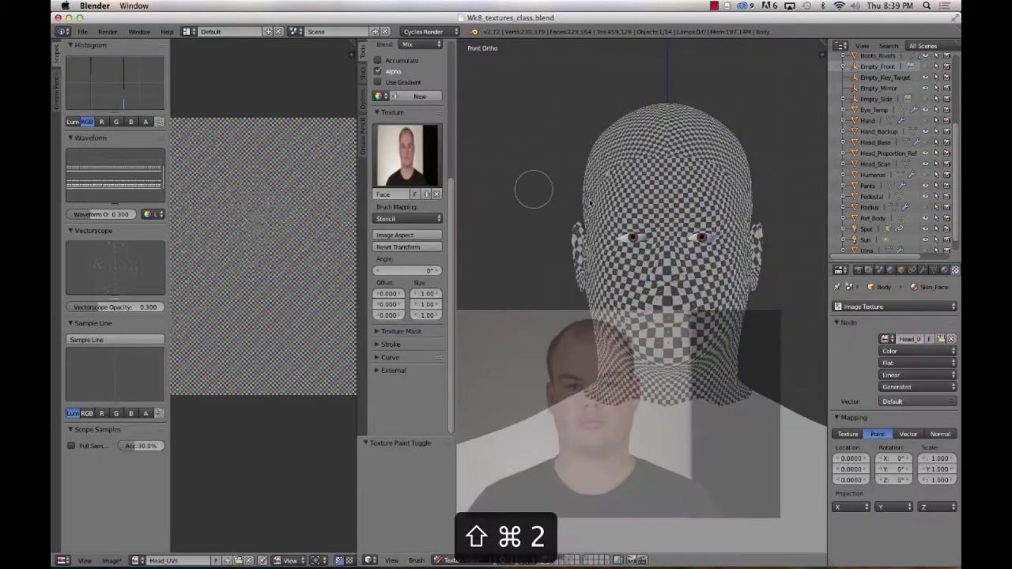
click(366, 72)
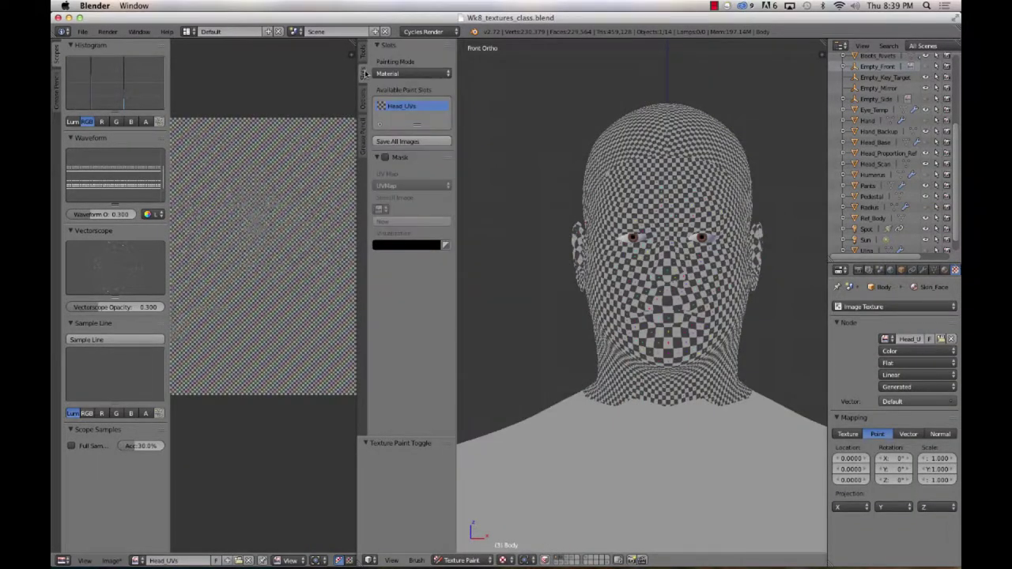
click(424, 72)
click(419, 86)
click(412, 73)
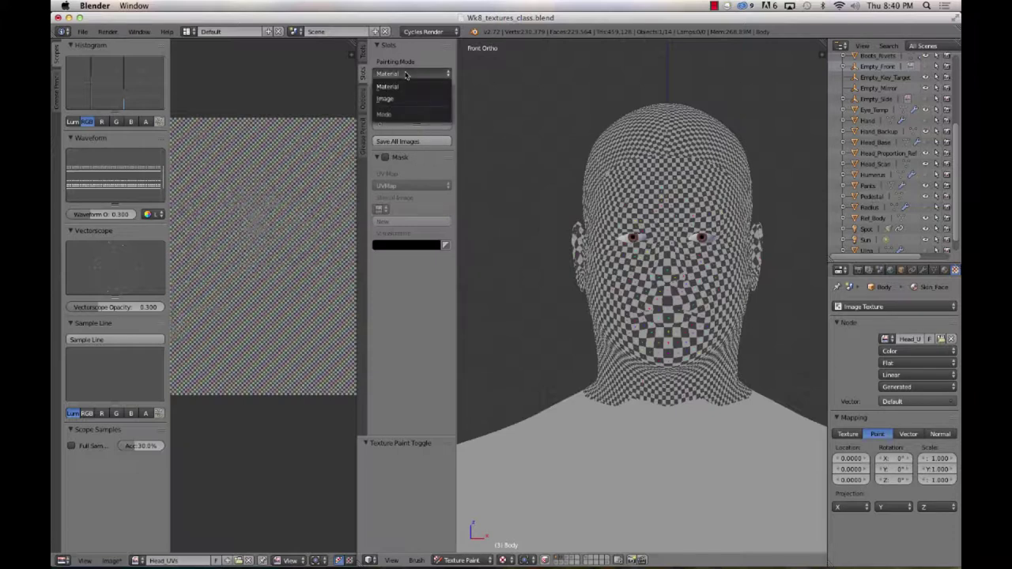
click(411, 96)
click(381, 102)
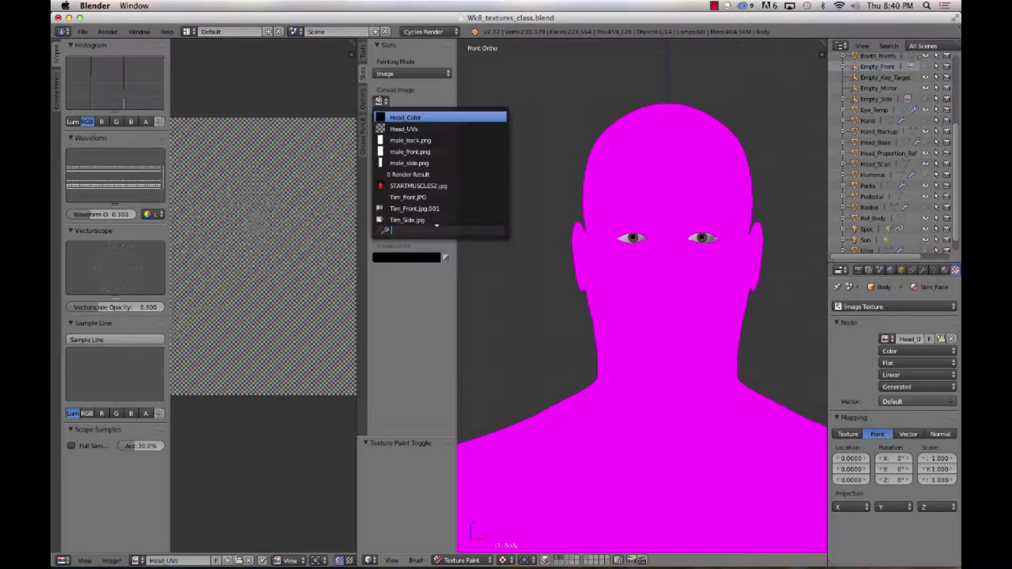
click(426, 119)
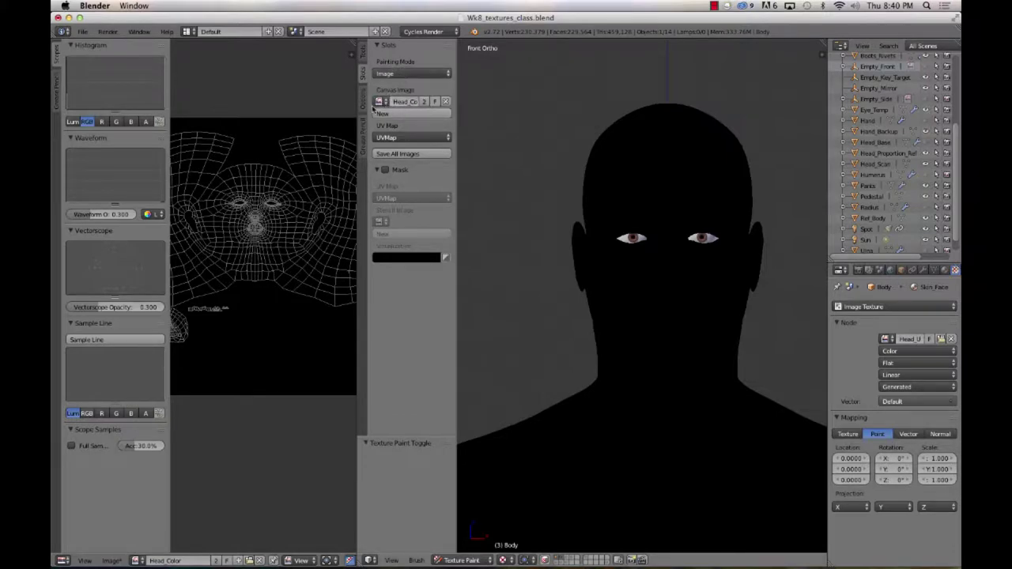
Step: Display the brush settings again, hide the image editor's scopes and widen the 3D view
click(363, 53)
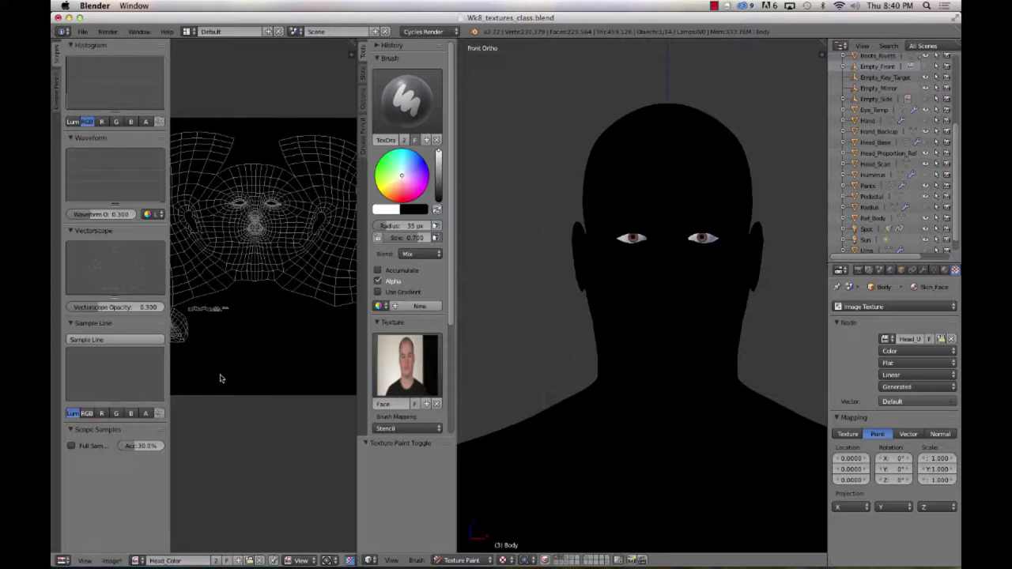
key(t)
drag(354, 348, 307, 348)
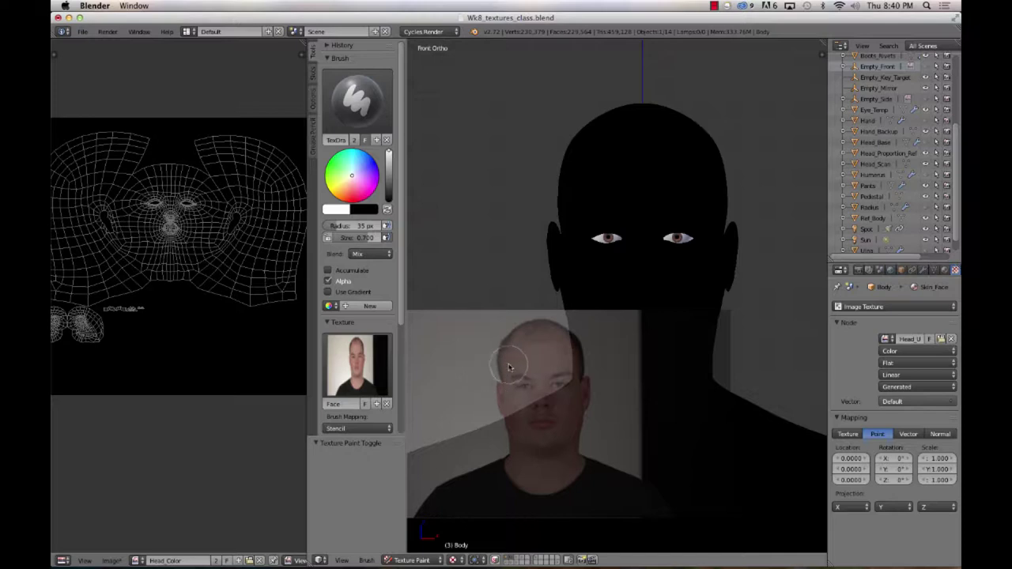
Step: Try to fit the front photo stencil over the head by moving, rotating and scaling it
right_drag(506, 368, 609, 197)
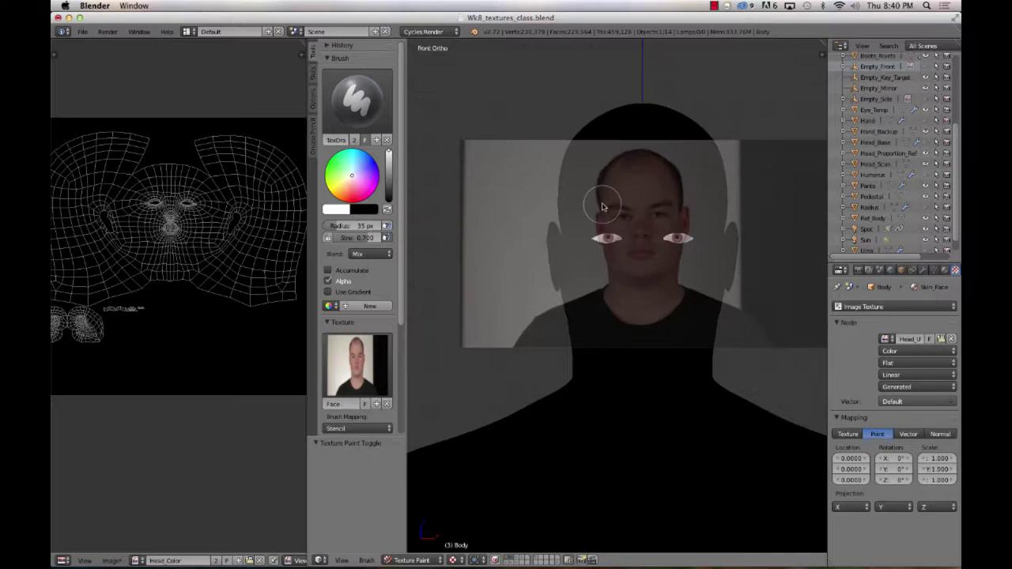
ctrl+right_drag(650, 199, 702, 152)
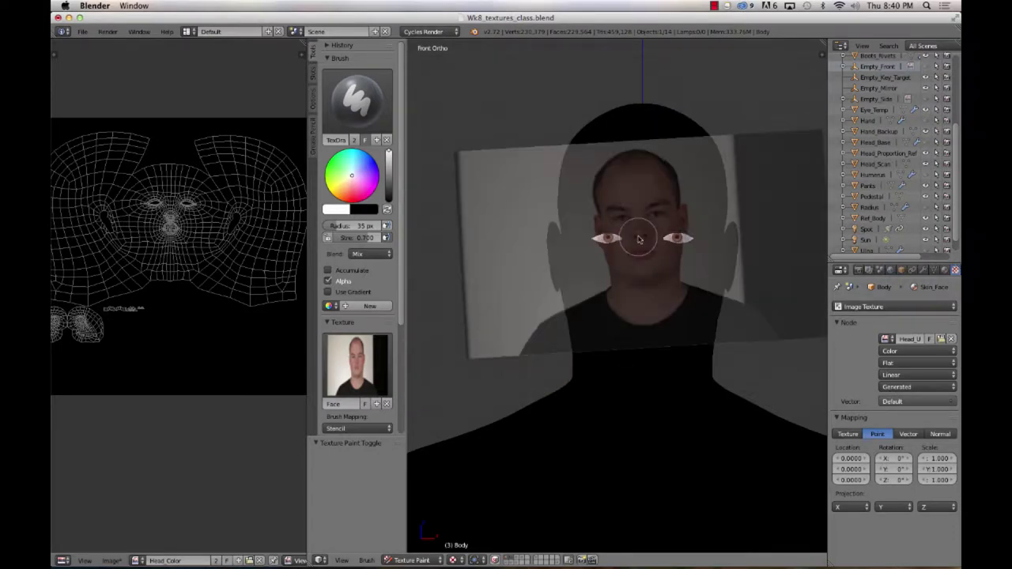
mouse_move(613, 213)
shift+right_down()
mouse_move(700, 197)
mouse_move(678, 187)
shift+right_up()
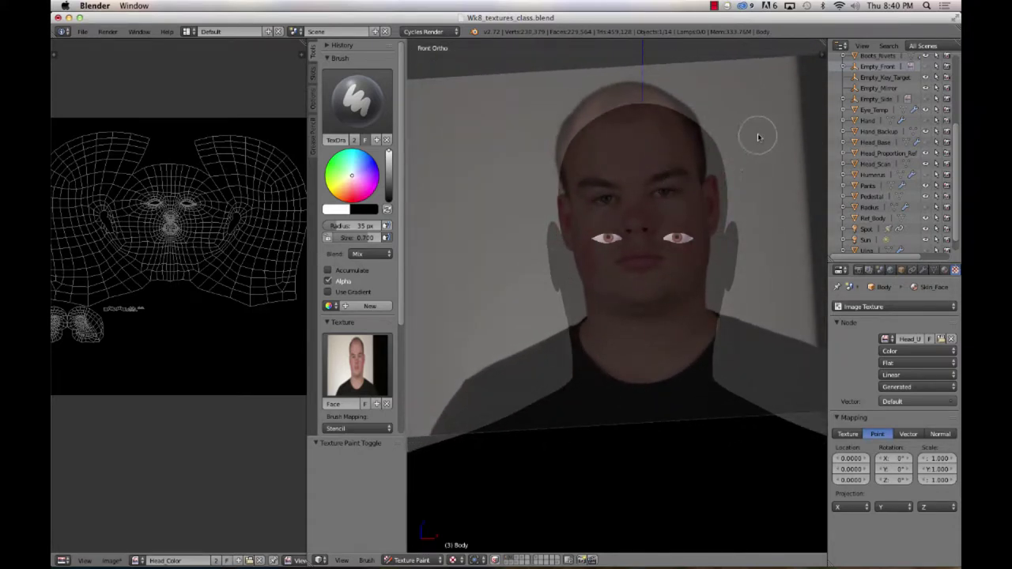
ctrl+right_drag(754, 140, 761, 149)
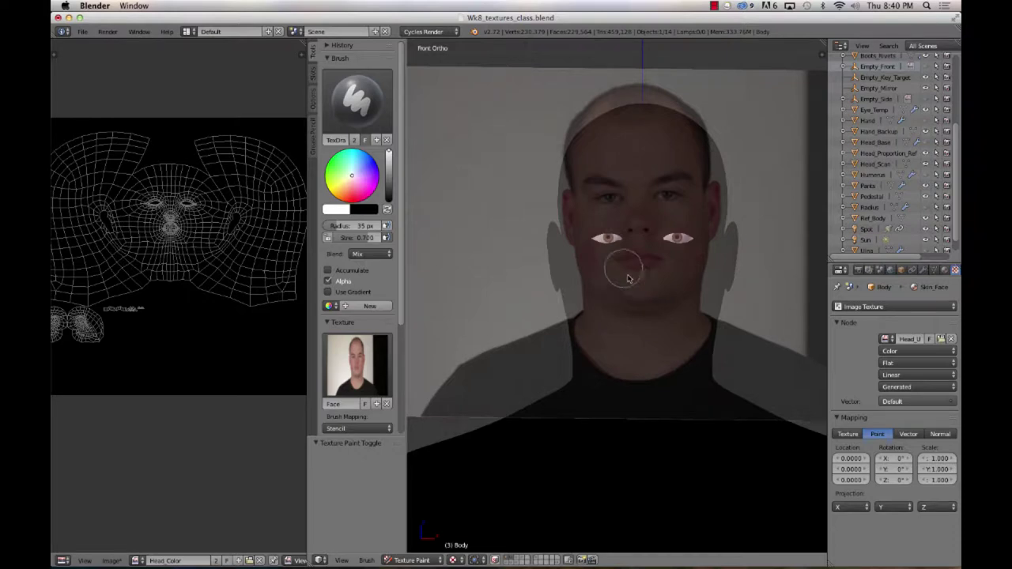
right_drag(639, 230, 632, 275)
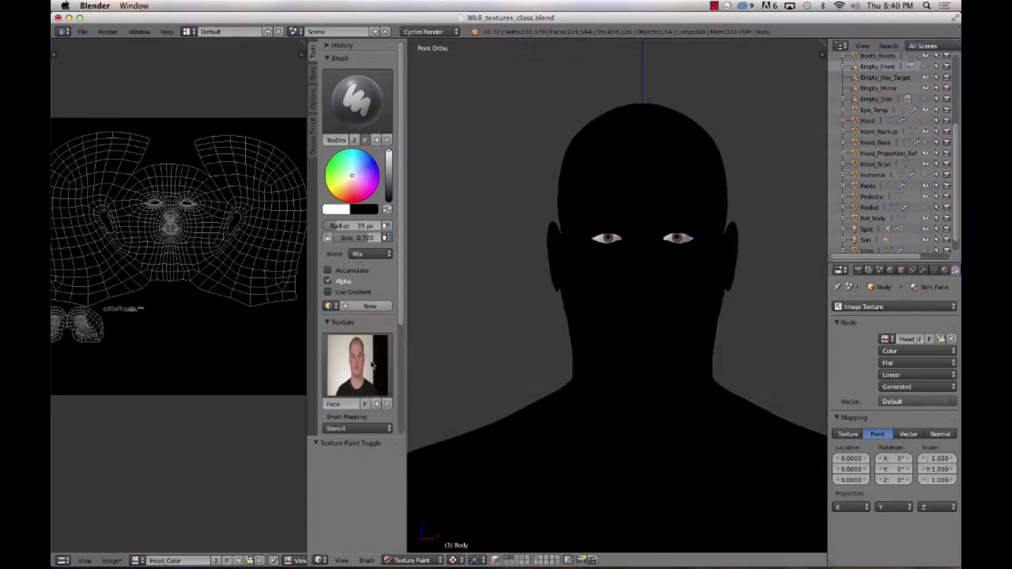
Step: Reset the stencil's transform and match it to the image aspect again
scroll(360, 261, down, 3)
scroll(494, 367, down, 5)
scroll(494, 367, up, 3)
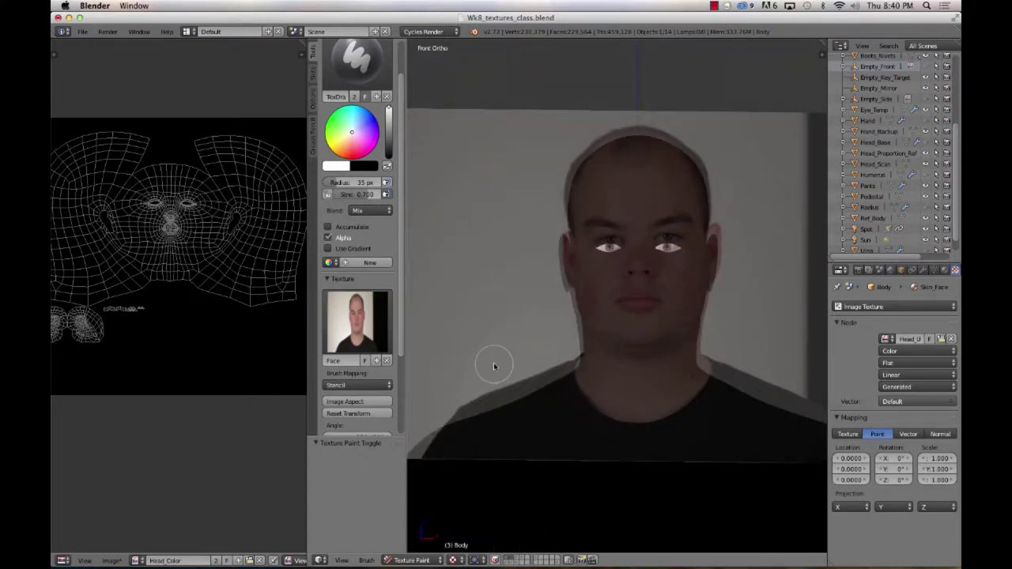
scroll(368, 309, down, 4)
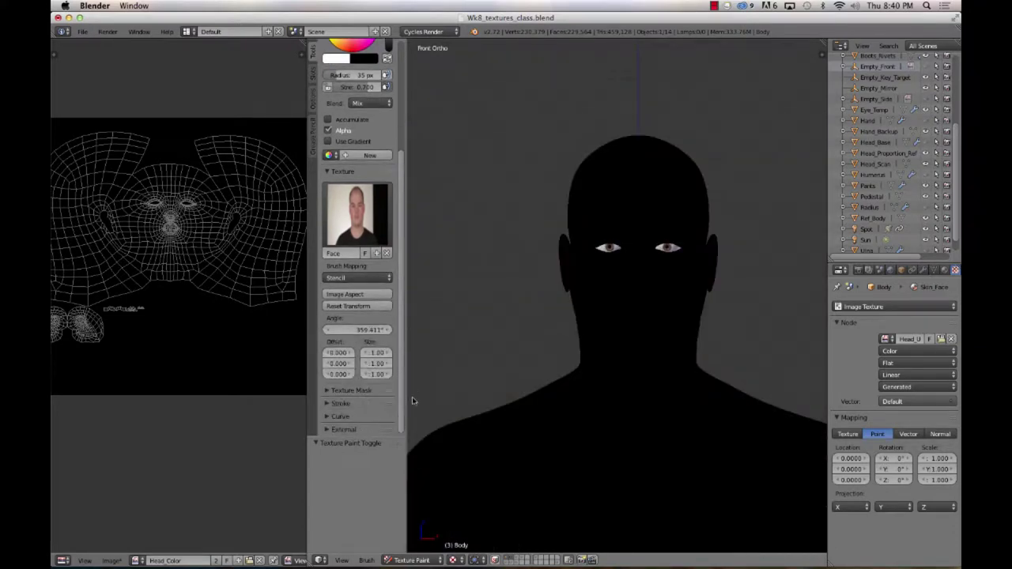
click(367, 308)
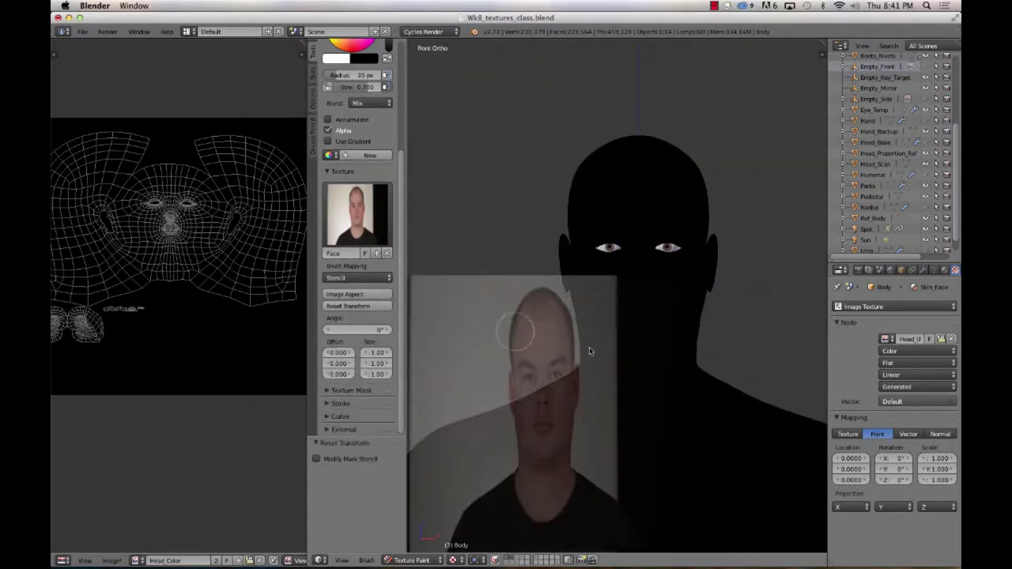
click(358, 296)
Step: Move and scale the front photo stencil over the character's face, with the head enlarged in the view
mouse_move(543, 418)
right_down()
mouse_move(639, 254)
mouse_move(656, 290)
mouse_move(644, 272)
right_up()
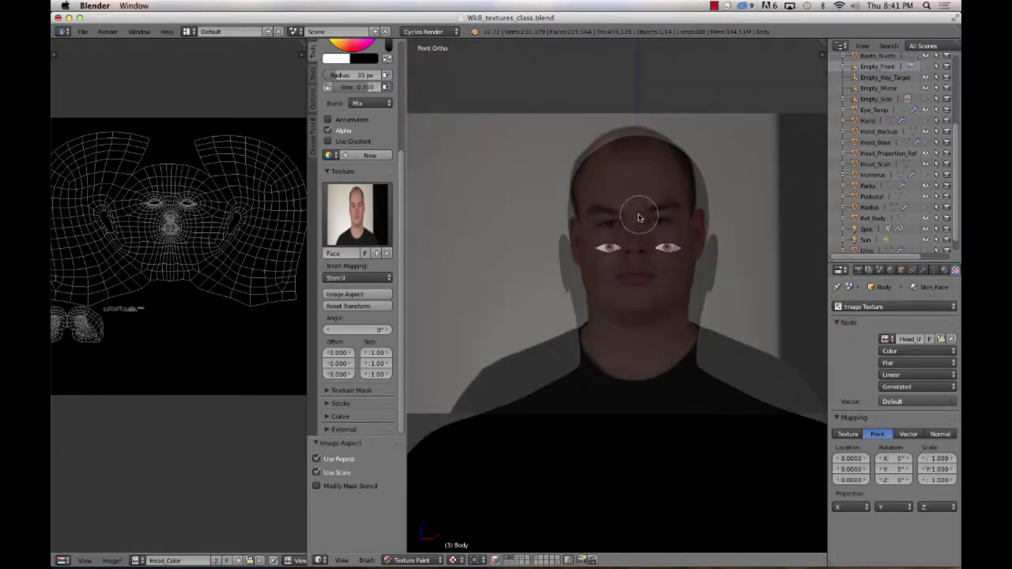
right_drag(641, 236, 640, 255)
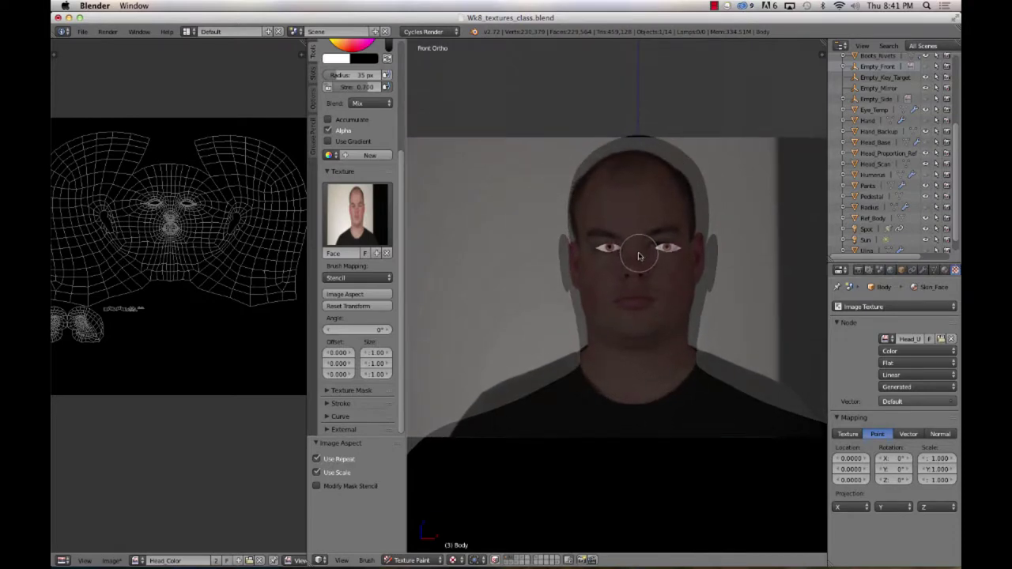
shift+right_drag(655, 340, 650, 278)
shift+middle_drag(694, 284, 648, 330)
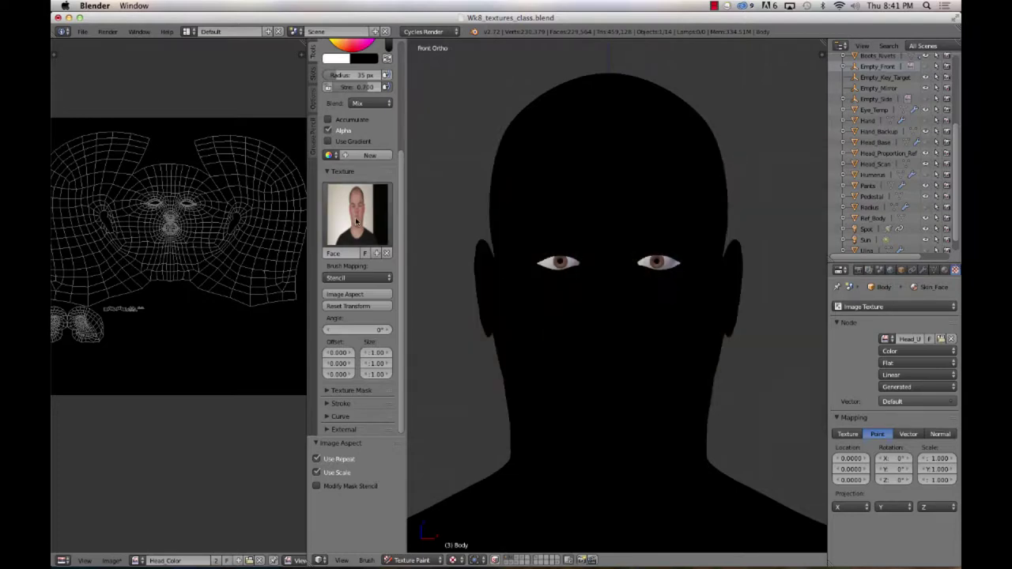
Step: Give the Face texture a fake user and unlink it from the brush
scroll(356, 222, up, 5)
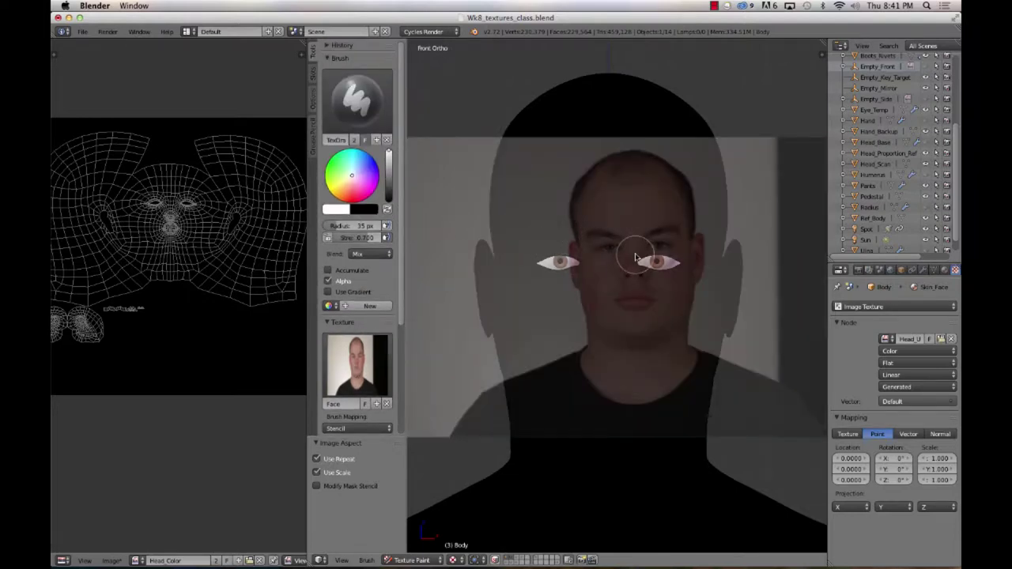
scroll(625, 277, down, 1)
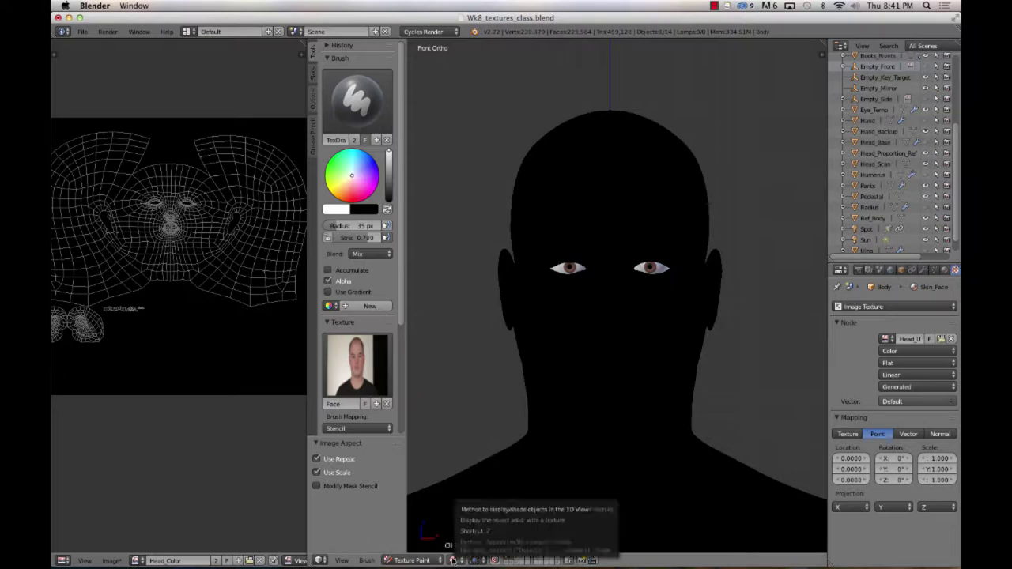
scroll(376, 384, down, 4)
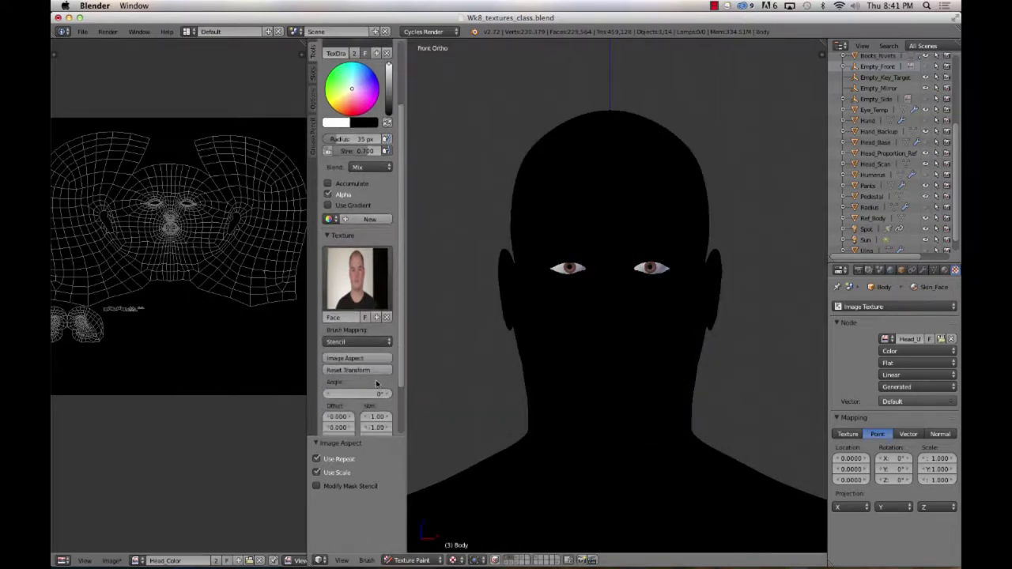
scroll(377, 385, up, 4)
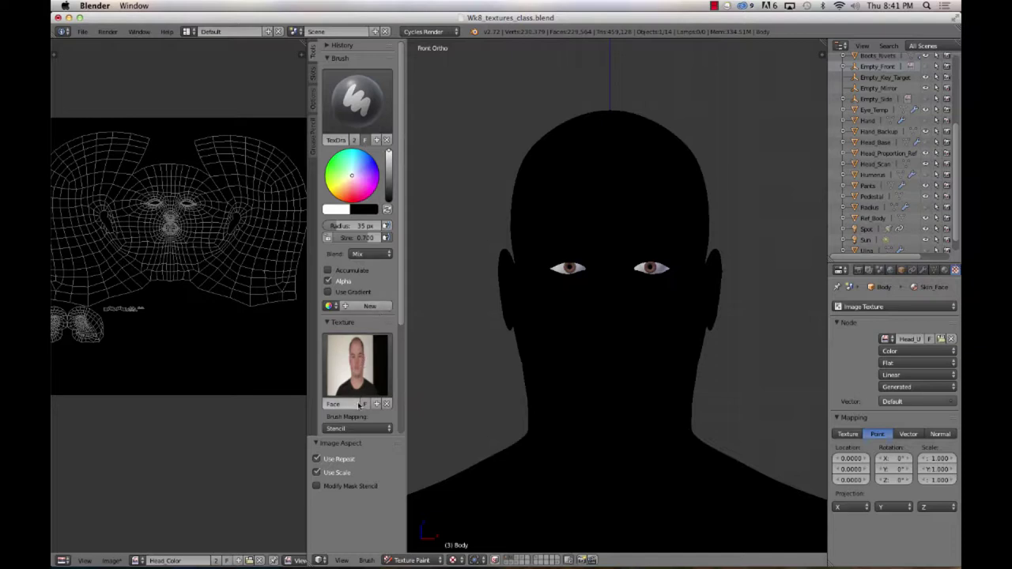
scroll(347, 419, down, 2)
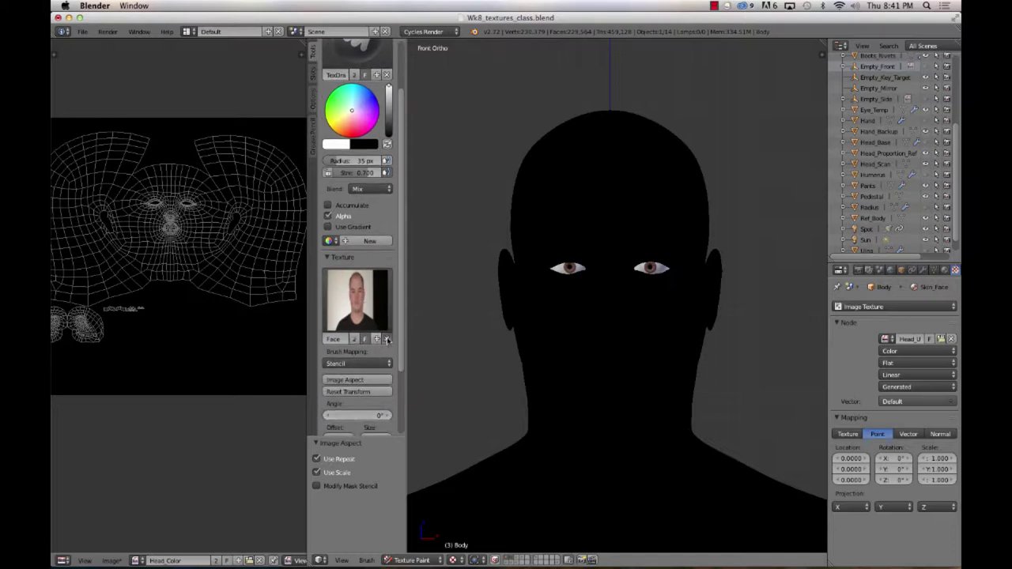
click(387, 339)
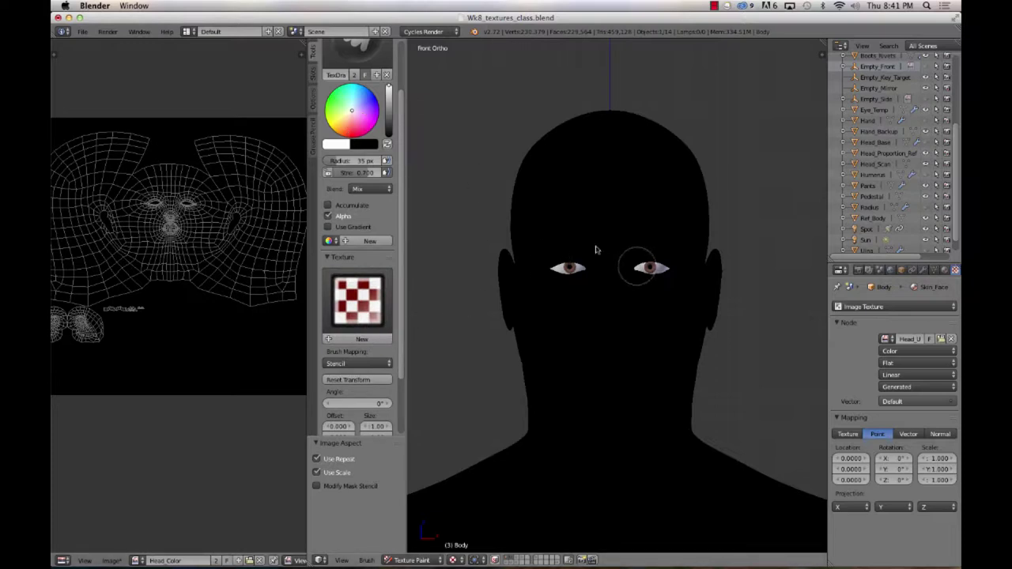
Step: Paint a white zigzag test stroke across the forehead and eyes, and switch the viewport shading to Solid
mouse_move(644, 265)
mouse_down()
mouse_move(554, 273)
mouse_move(581, 212)
mouse_move(668, 238)
mouse_up()
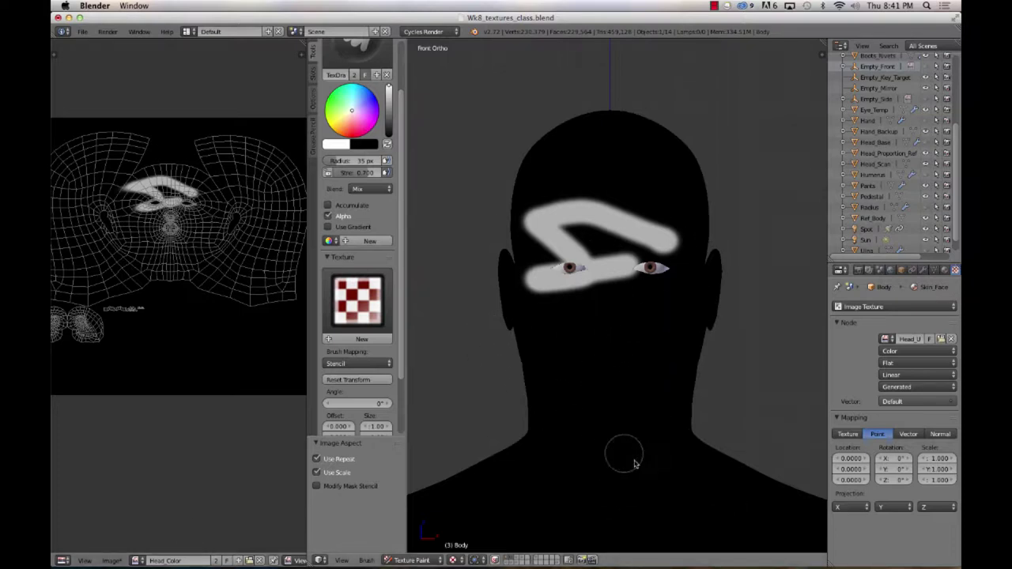
click(453, 560)
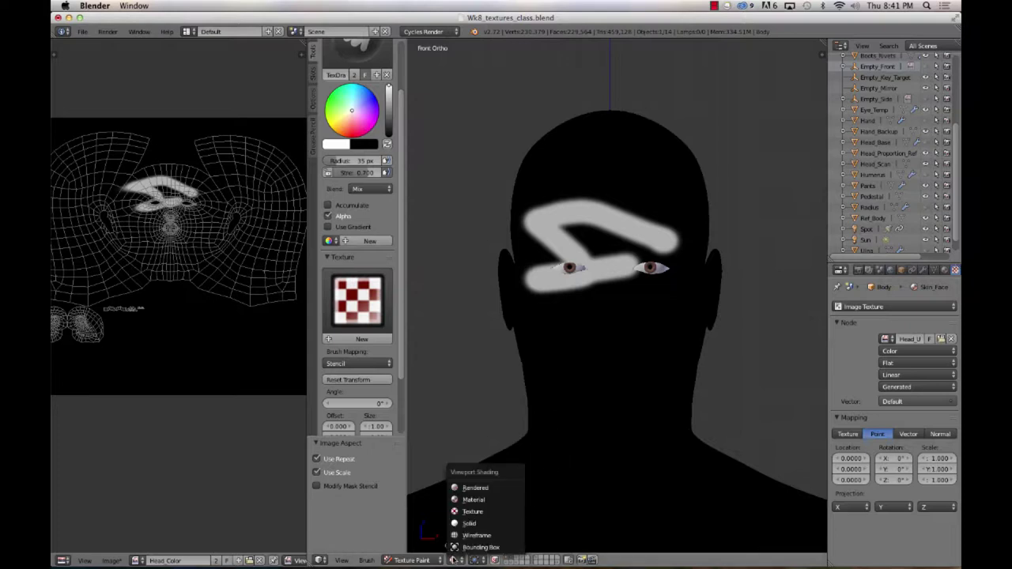
click(484, 528)
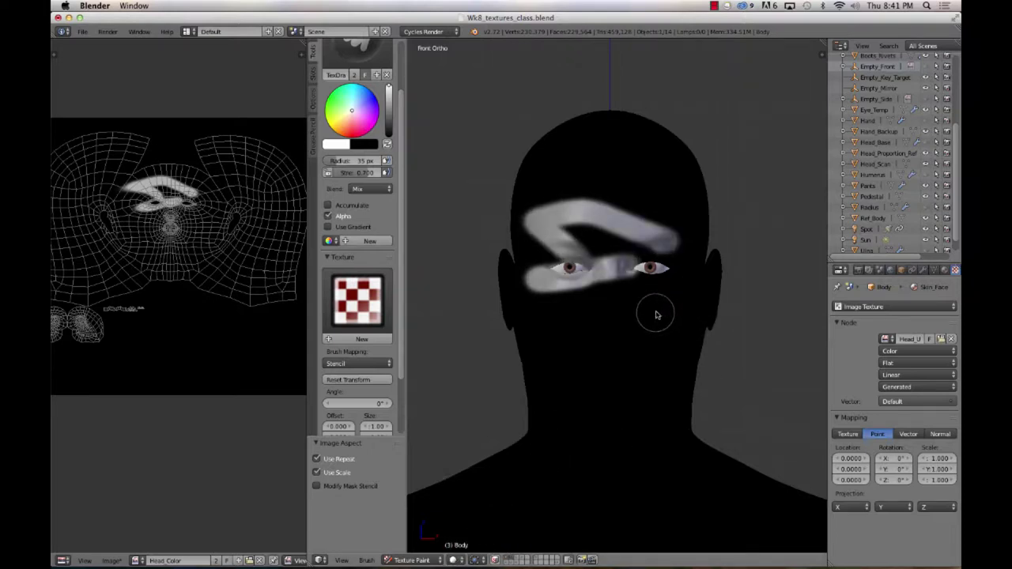
Step: Paint the front of the head white, covering the forehead, face, ears and upper neck
scroll(655, 313, down, 4)
scroll(656, 317, down, 2)
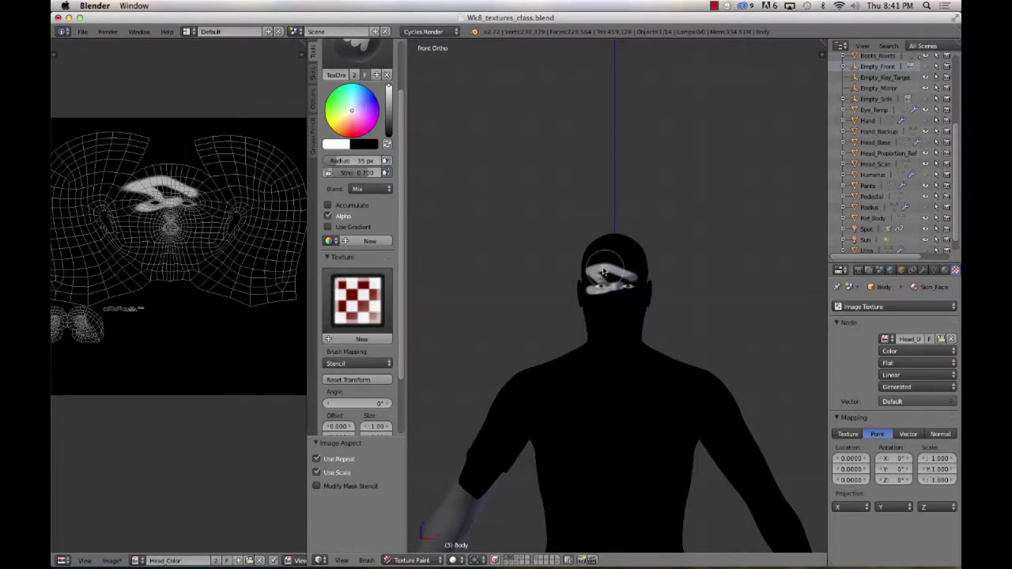
mouse_move(607, 267)
mouse_down()
mouse_move(623, 314)
mouse_move(616, 343)
mouse_move(622, 269)
mouse_move(635, 289)
mouse_up()
mouse_move(634, 336)
mouse_down()
mouse_move(632, 345)
mouse_move(653, 348)
mouse_move(647, 313)
mouse_move(609, 292)
mouse_move(594, 319)
mouse_up()
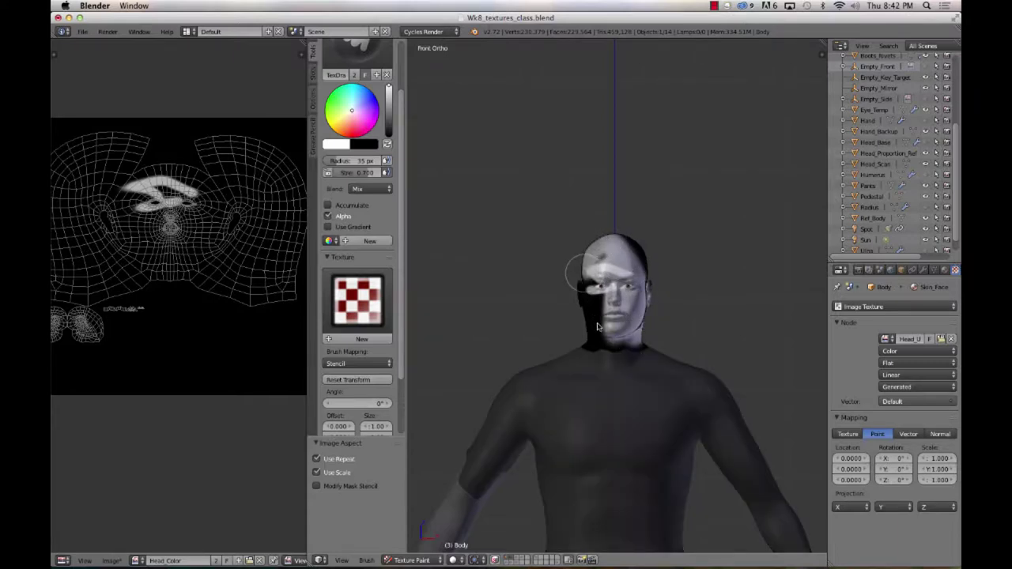
drag(605, 270, 655, 267)
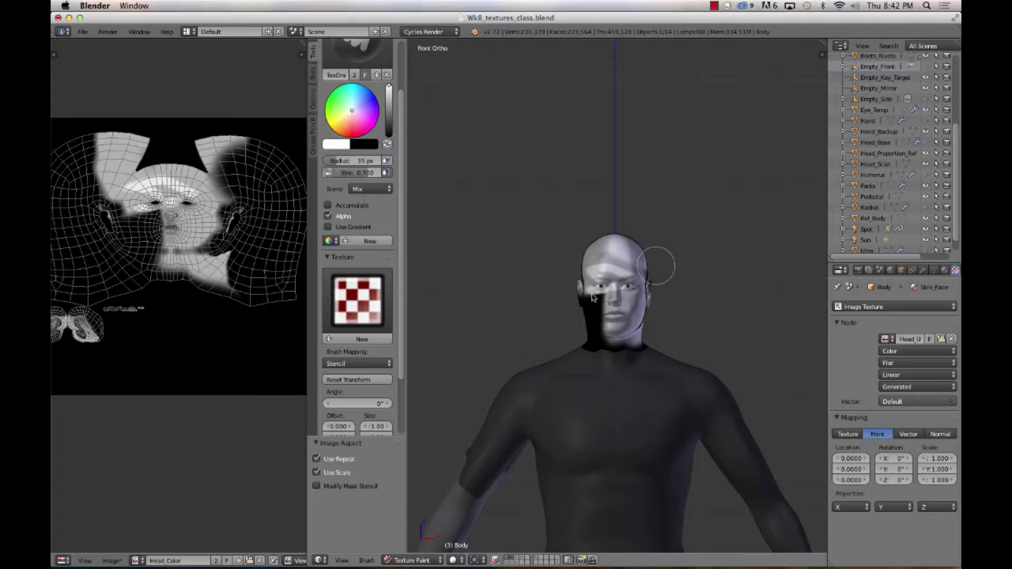
drag(593, 297, 581, 305)
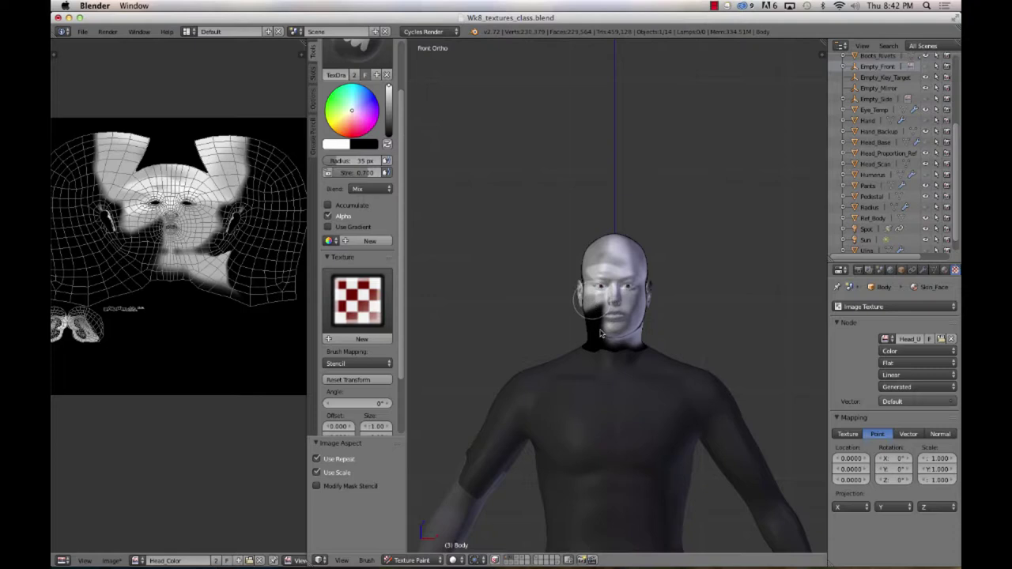
drag(591, 302, 601, 335)
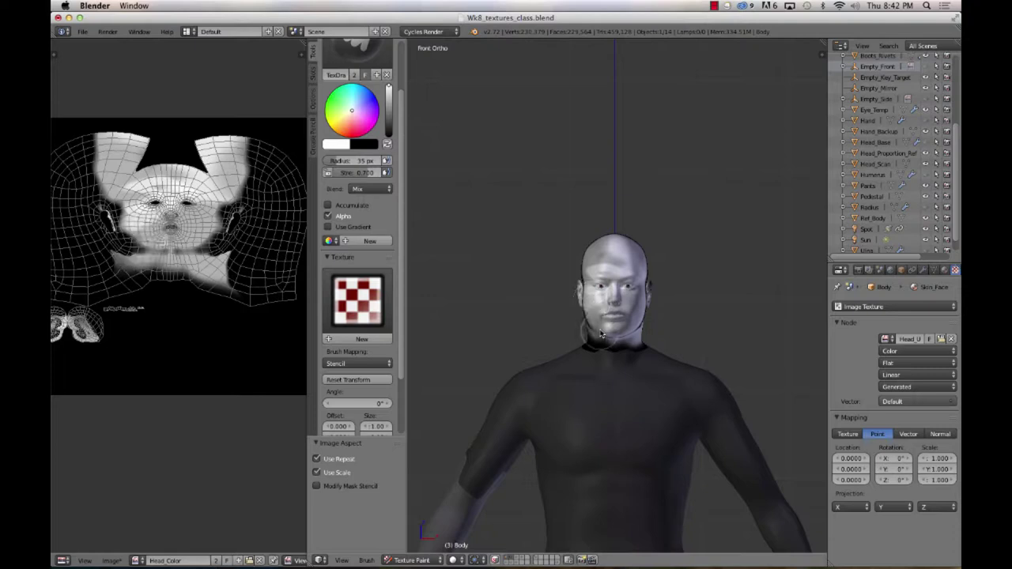
scroll(601, 333, down, 3)
scroll(605, 320, up, 8)
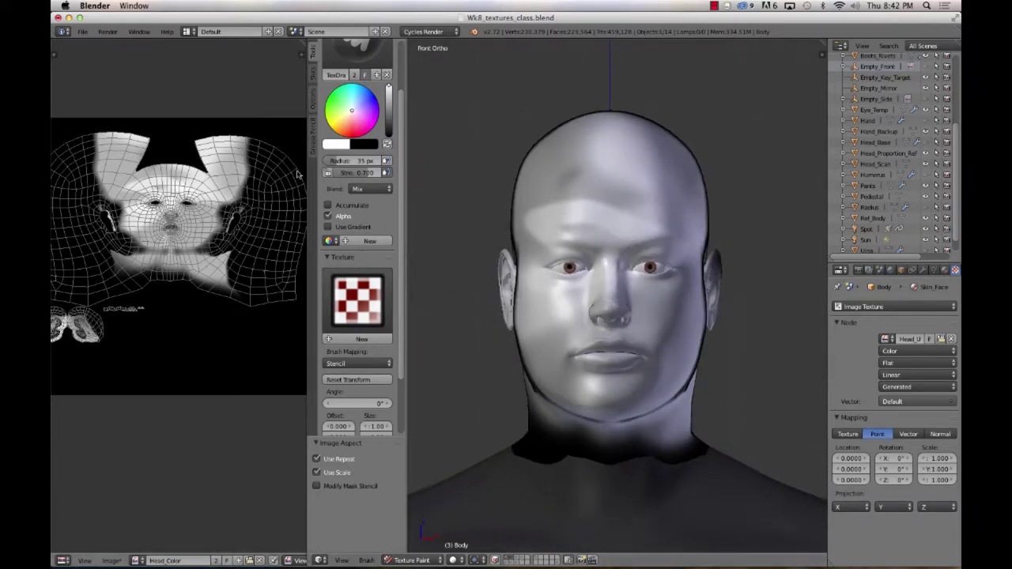
Step: Assign the Face texture to the brush again and fit its enlarged stencil over the character's face
click(330, 301)
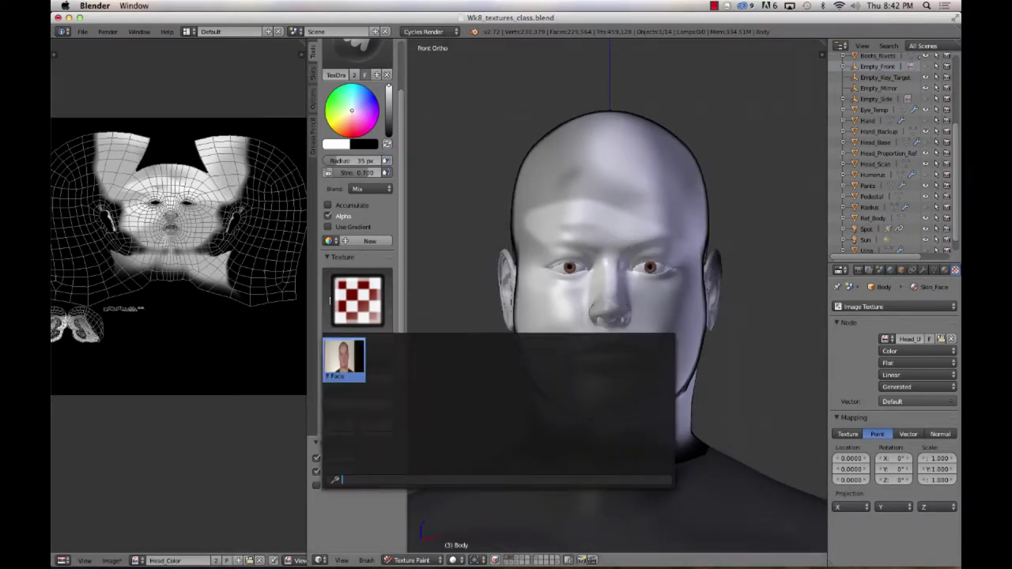
click(333, 362)
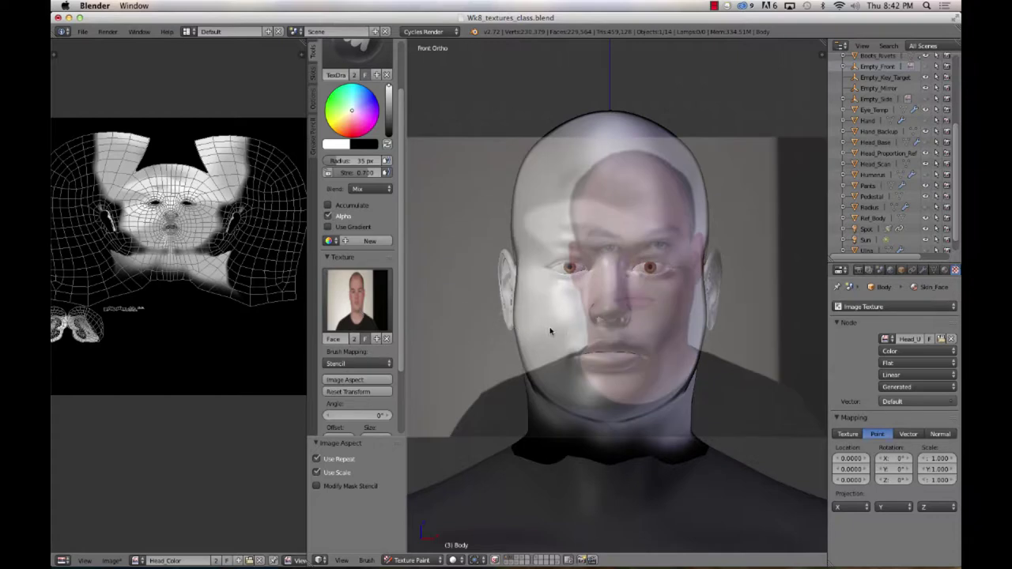
mouse_move(704, 312)
right_down()
mouse_move(644, 356)
mouse_move(661, 333)
mouse_move(668, 342)
mouse_move(651, 317)
mouse_move(664, 333)
right_up()
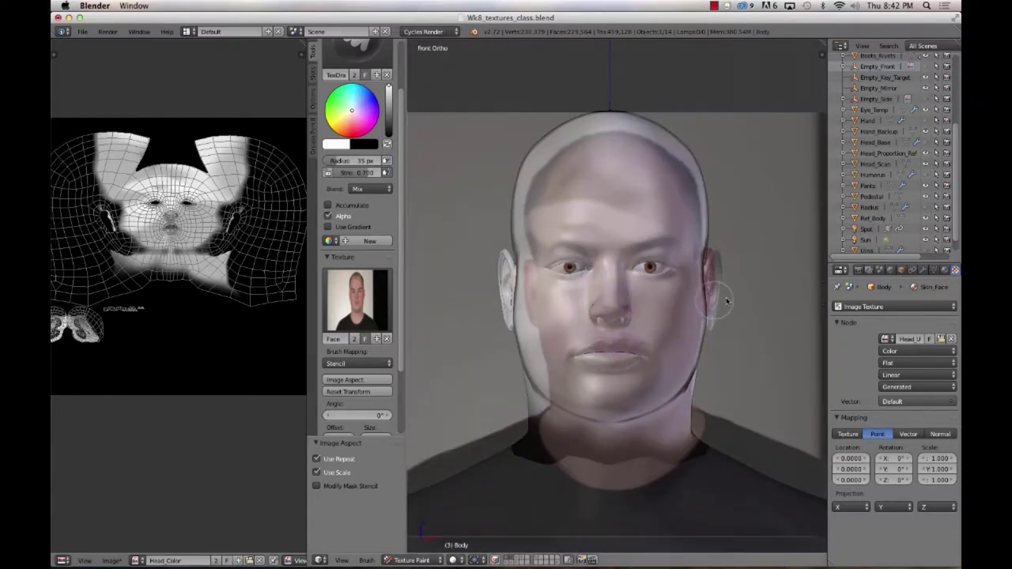
scroll(681, 299, down, 2)
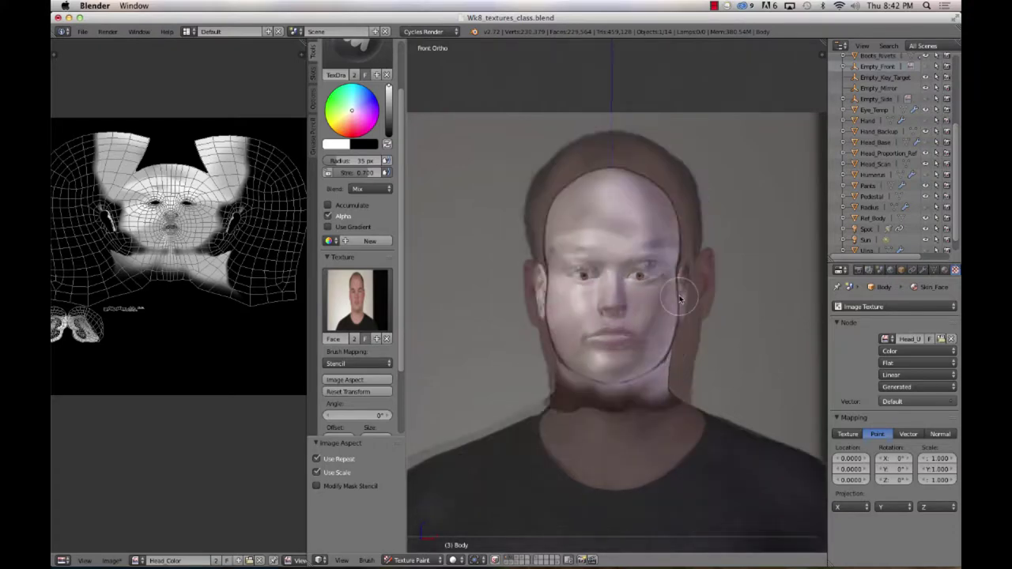
scroll(680, 299, up, 4)
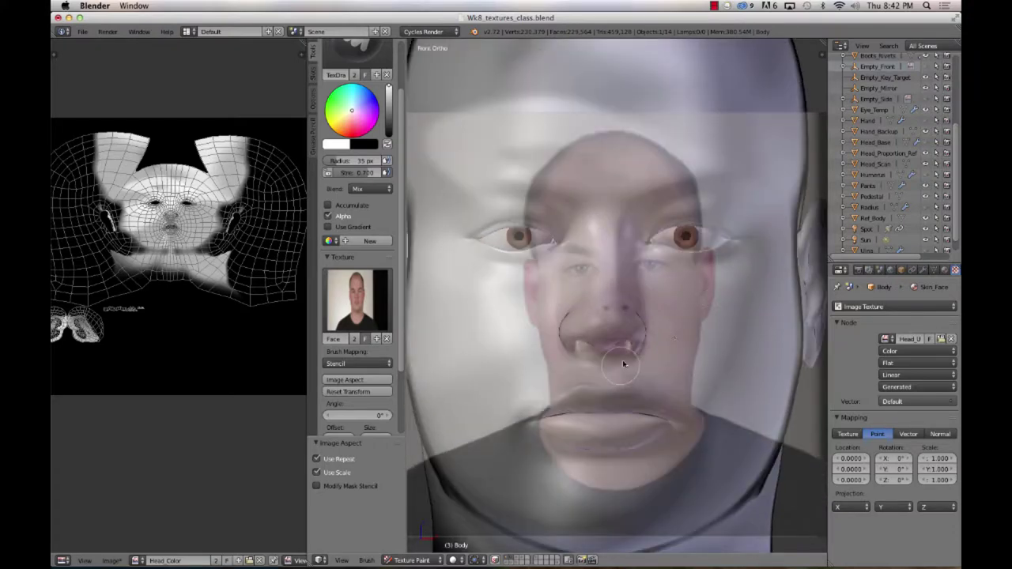
shift+right_drag(700, 333, 730, 437)
right_drag(689, 284, 733, 322)
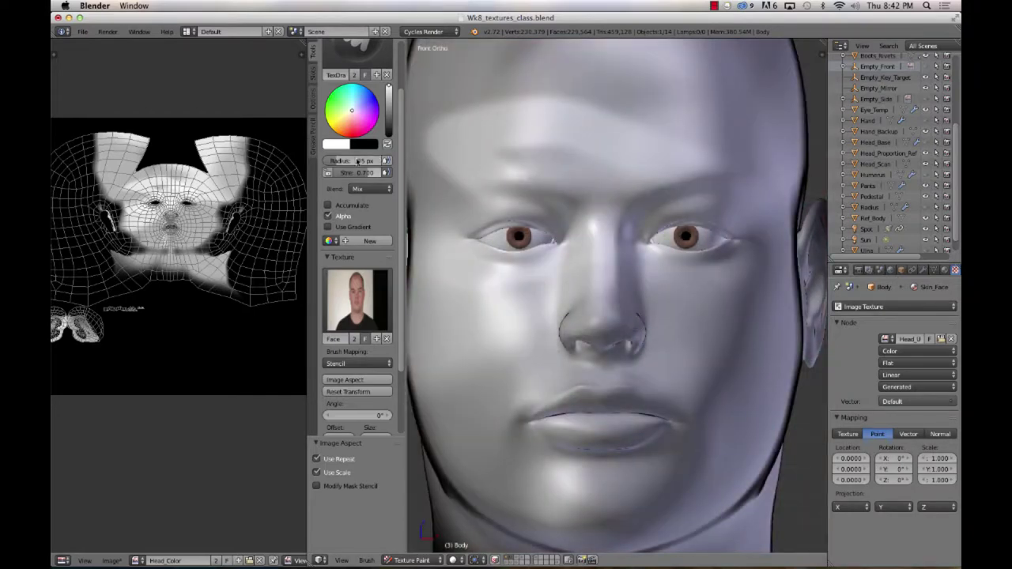
Step: Set the brush strength to 1.000 and enlarge the brush radius to 69 px
drag(364, 172, 381, 172)
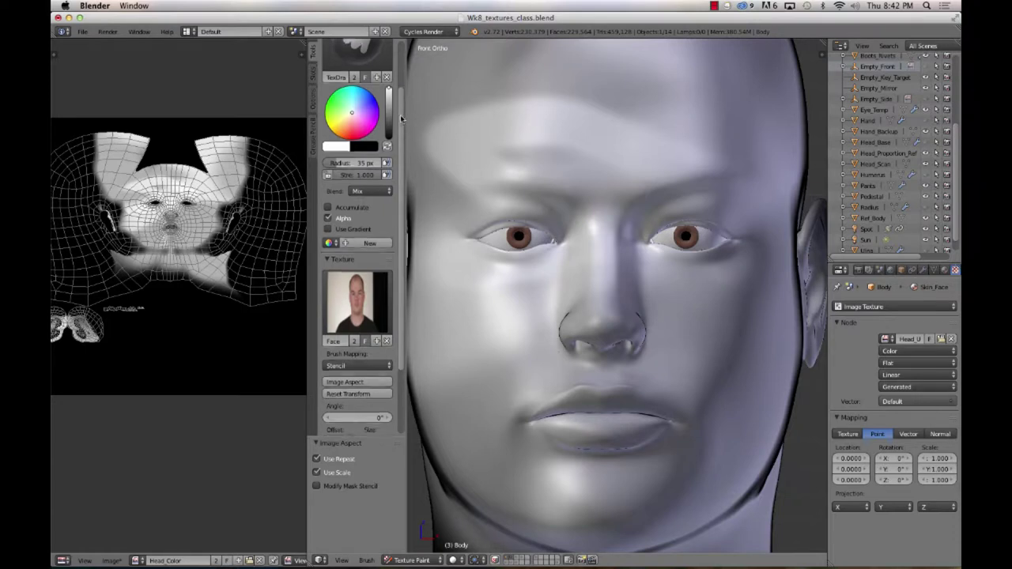
drag(400, 115, 399, 49)
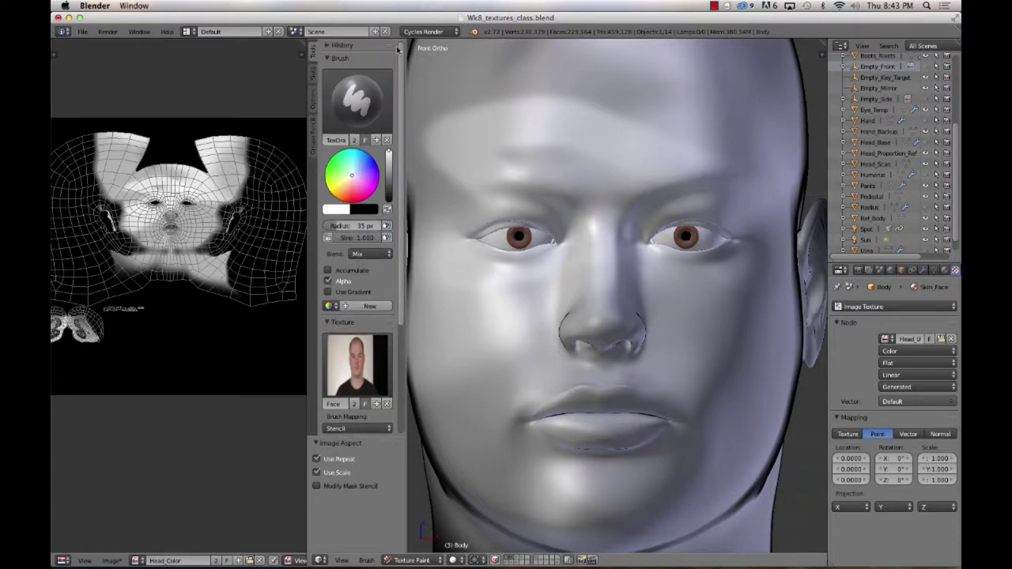
key(alt+z)
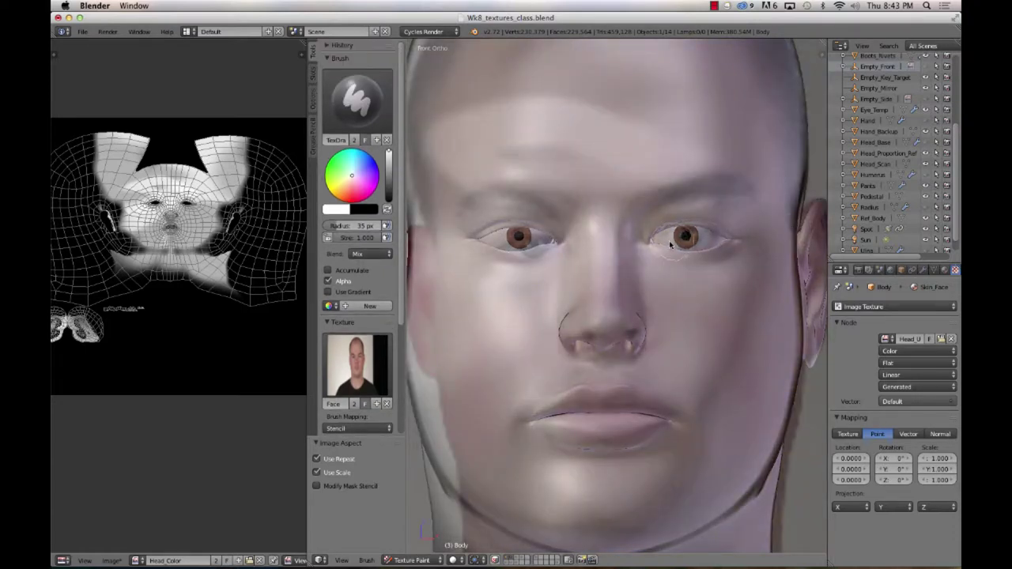
key(alt+z)
key(f)
key(alt+z)
Step: Paint the photo through the stencil onto the character's left eye, eyebrow and upper cheek
mouse_move(685, 230)
mouse_down()
mouse_move(669, 241)
mouse_move(720, 237)
mouse_move(666, 238)
mouse_move(711, 201)
mouse_move(680, 194)
mouse_move(648, 206)
mouse_move(729, 192)
mouse_move(746, 233)
mouse_move(716, 272)
mouse_move(660, 260)
mouse_move(664, 196)
mouse_move(708, 198)
mouse_move(652, 286)
mouse_up()
mouse_move(678, 319)
mouse_down()
mouse_move(634, 260)
mouse_move(688, 198)
mouse_move(696, 241)
mouse_move(678, 278)
mouse_move(712, 294)
mouse_move(716, 225)
mouse_move(664, 183)
mouse_move(757, 189)
mouse_move(757, 229)
mouse_move(728, 304)
mouse_move(680, 314)
mouse_up()
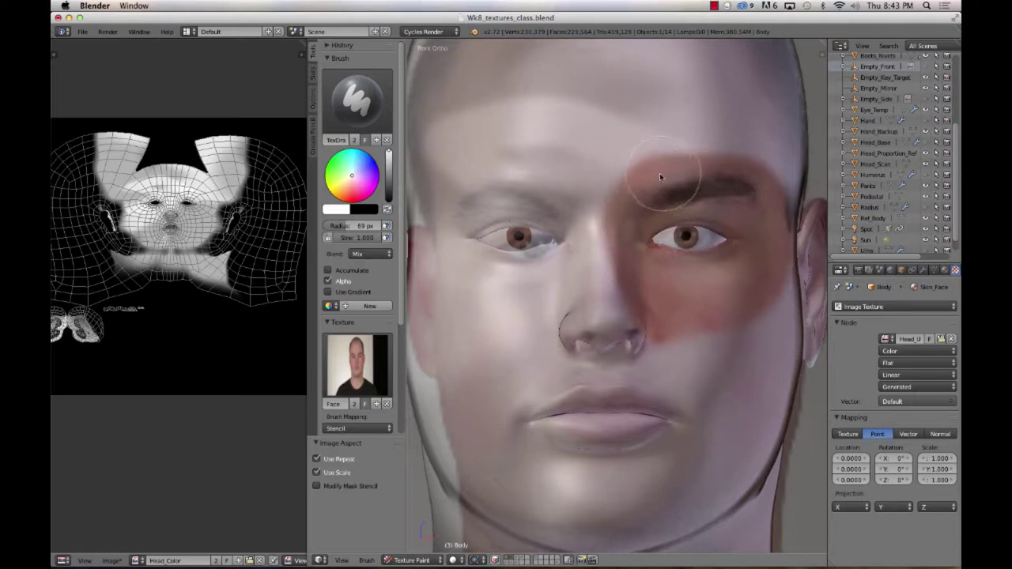
mouse_move(660, 176)
mouse_down()
mouse_move(764, 351)
mouse_move(719, 350)
mouse_move(748, 338)
mouse_up()
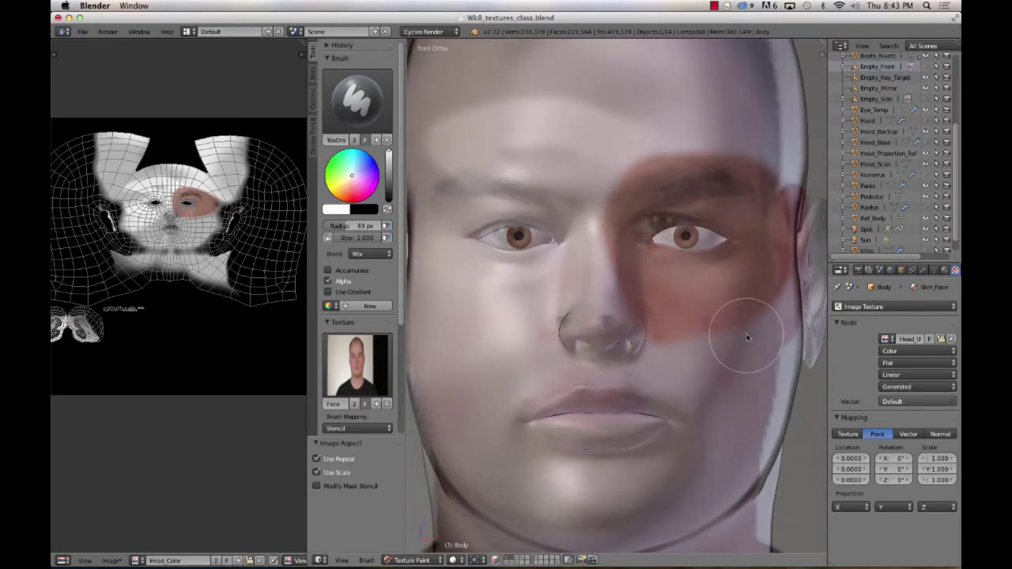
Step: Shrink the photo stencil, move it below the face, and inspect the painted eye area from several angles
scroll(747, 341, down, 5)
scroll(747, 342, up, 1)
middle_drag(740, 339, 700, 322)
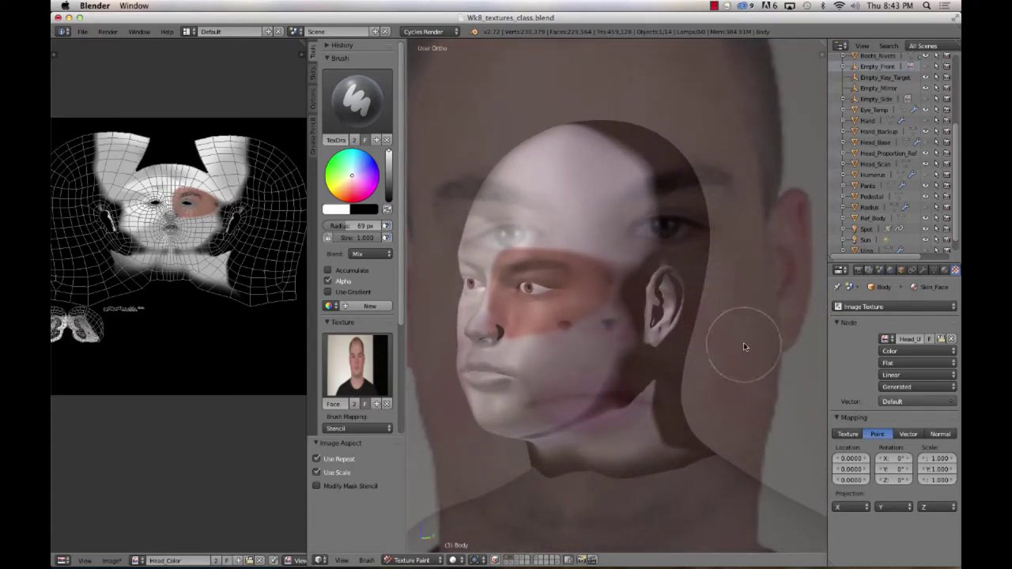
right_drag(743, 346, 570, 277)
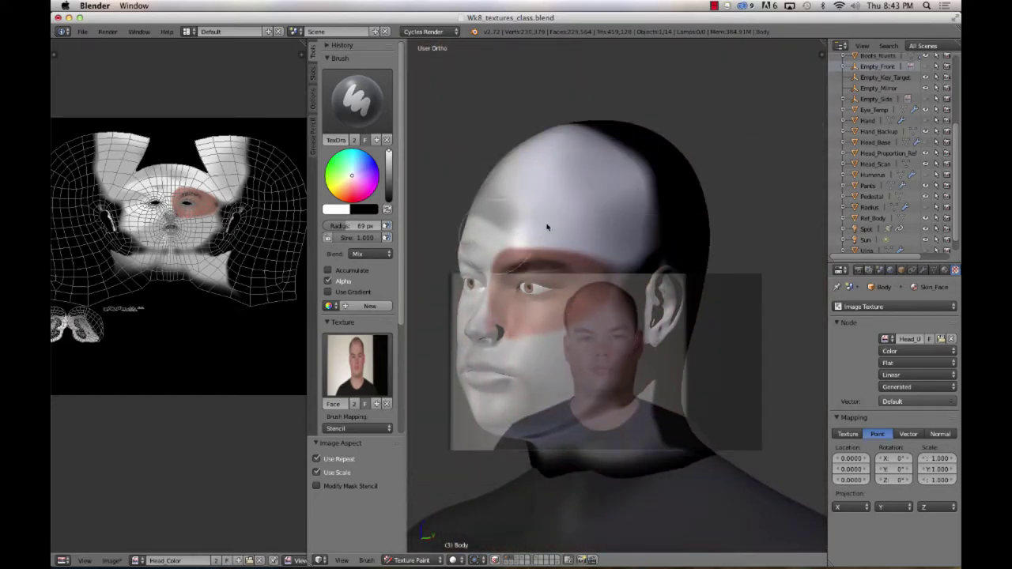
right_drag(722, 316, 716, 487)
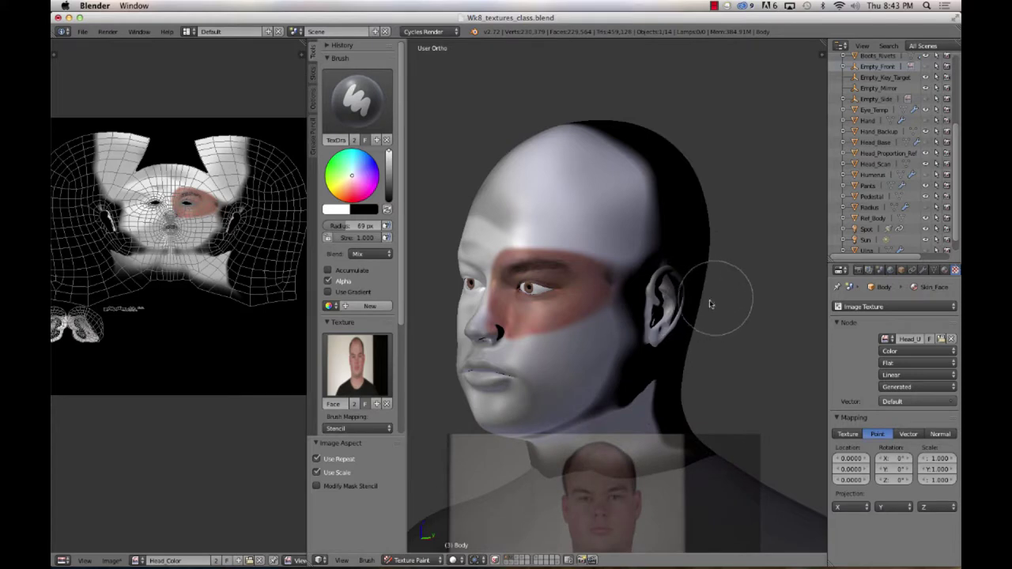
mouse_move(736, 319)
right_down()
mouse_move(699, 332)
mouse_move(736, 303)
right_up()
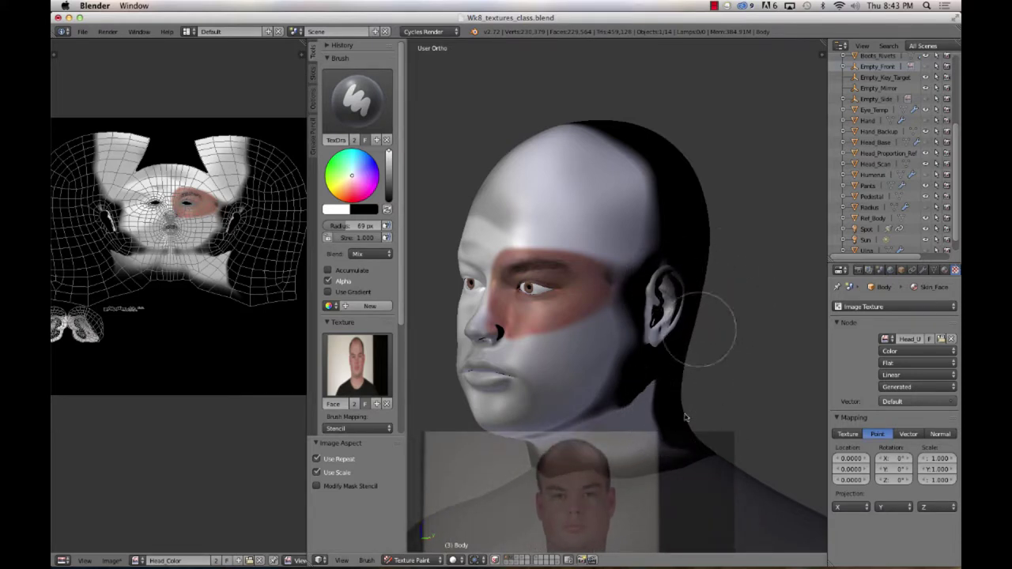
middle_drag(730, 294, 556, 309)
scroll(556, 309, up, 6)
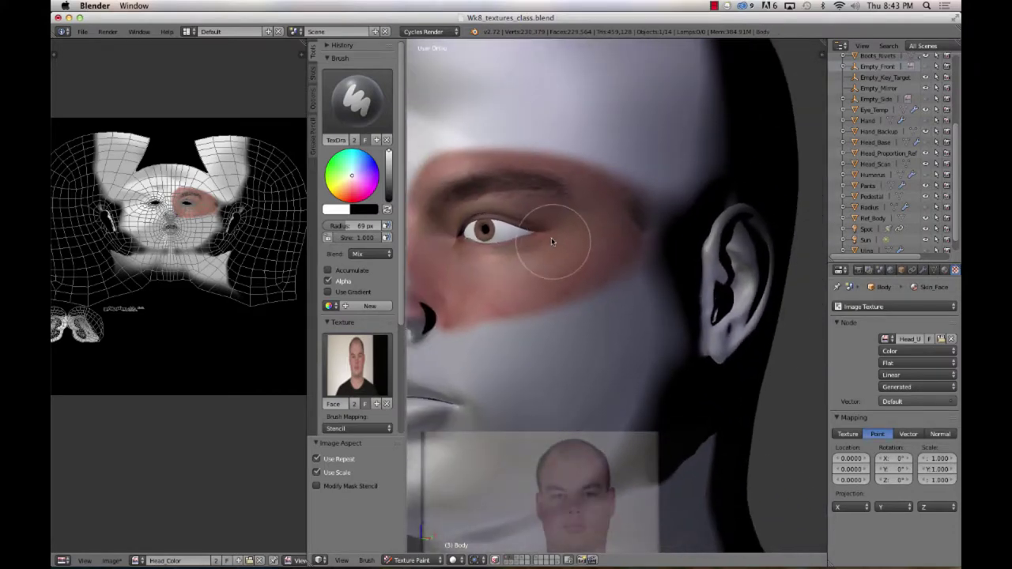
middle_drag(552, 240, 584, 258)
middle_drag(594, 335, 620, 303)
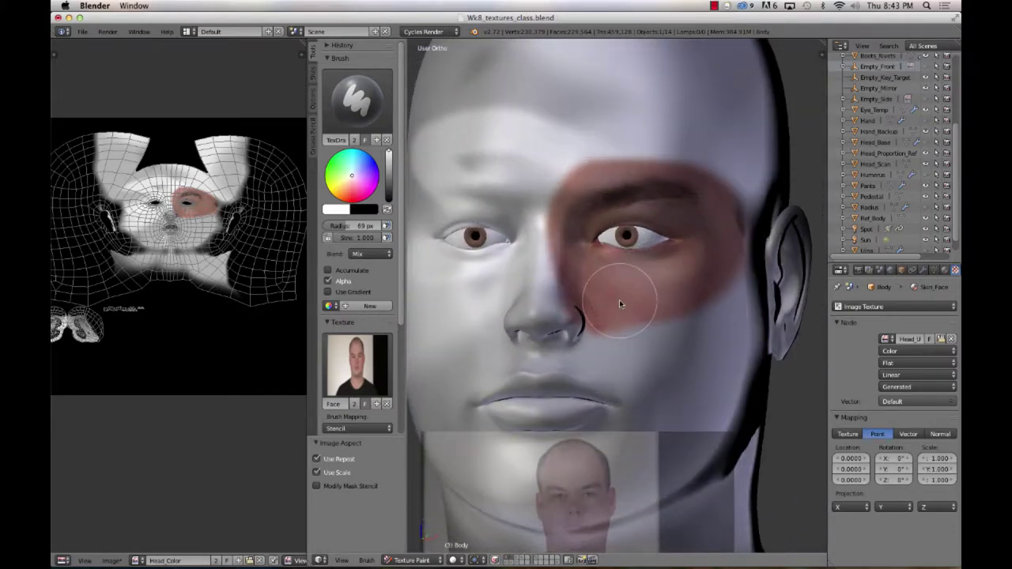
Step: Display the brush's Overlay and Project Paint options
scroll(395, 305, down, 2)
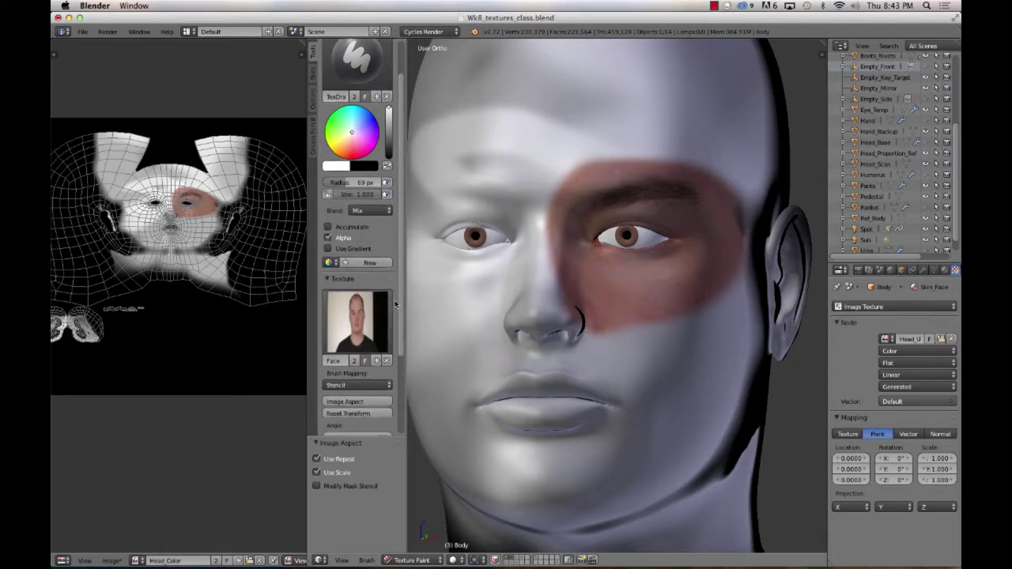
scroll(396, 305, down, 2)
click(314, 101)
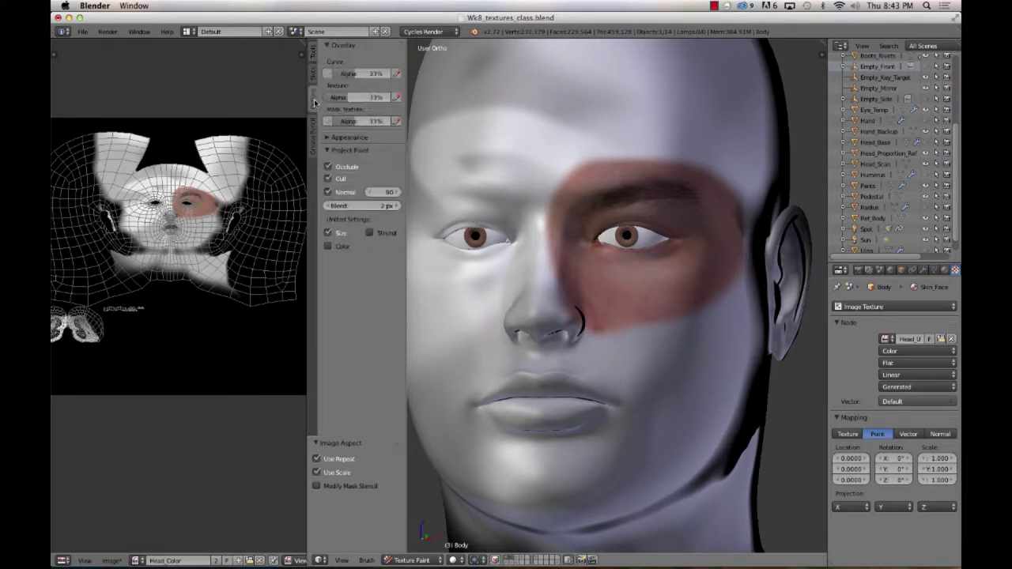
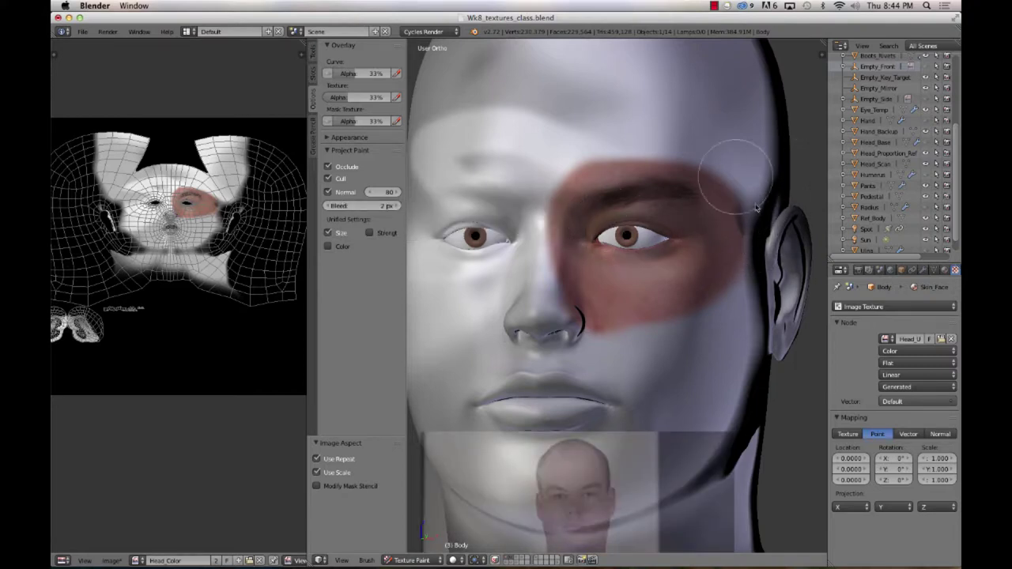
Step: Turn off Occlude, Cull and Normal, paint a test dab over the face, and examine the back of the head
click(329, 193)
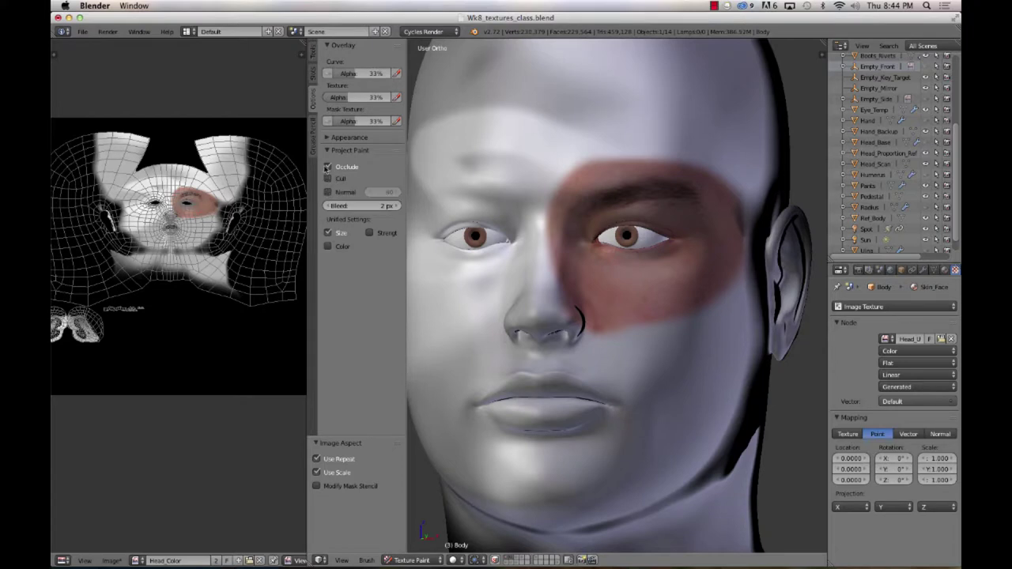
click(327, 166)
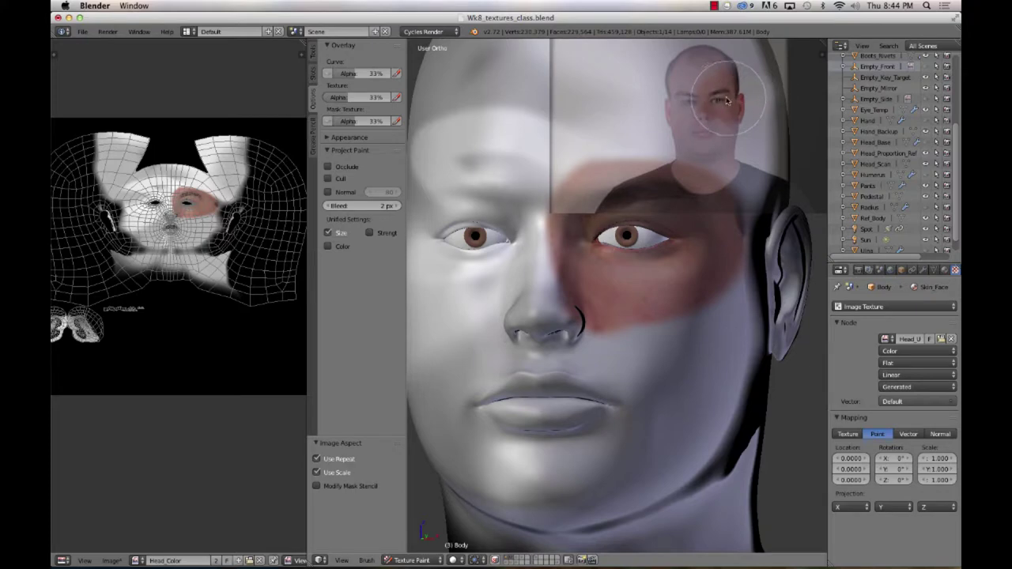
click(715, 98)
middle_drag(751, 362, 563, 364)
click(564, 363)
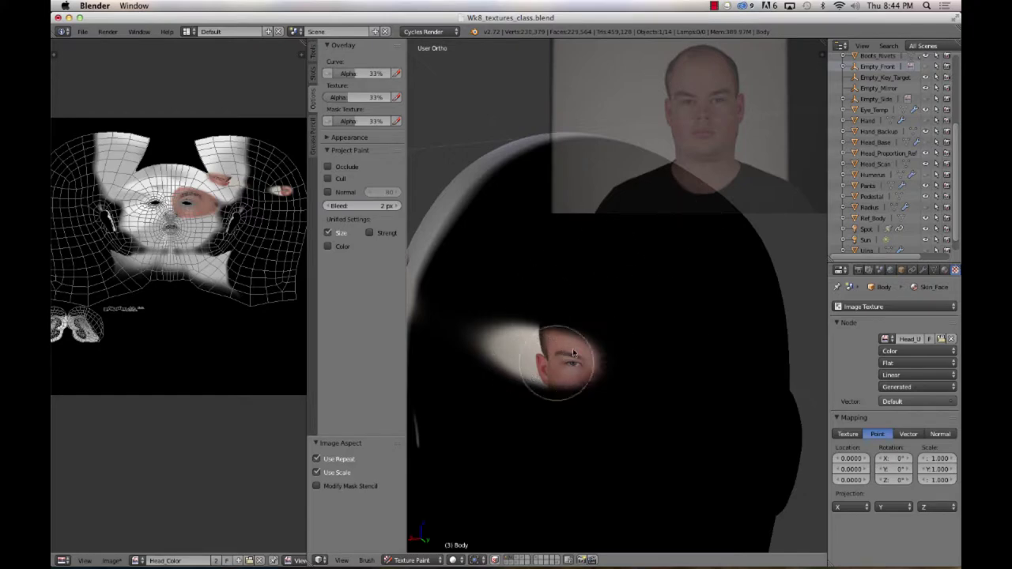
mouse_move(557, 364)
middle_down()
mouse_move(670, 360)
mouse_move(595, 399)
mouse_move(562, 401)
mouse_move(591, 395)
mouse_move(599, 378)
middle_up()
Step: Undo the test dab and turn Occlude, Cull and Normal back on
key(super+z)
scroll(599, 378, down, 3)
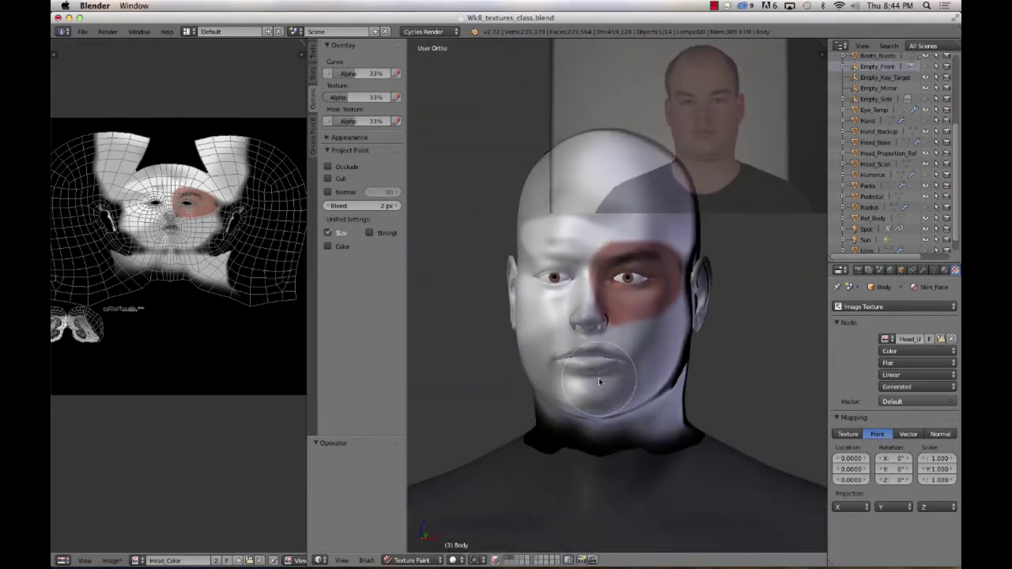
click(328, 192)
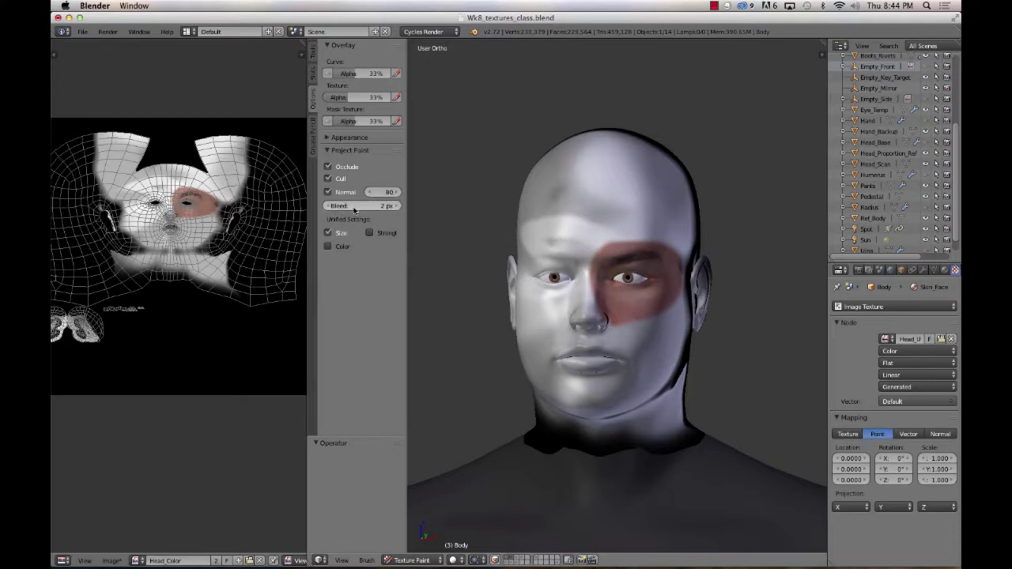
Step: Examine the painted eye edges in the Head_Color image and set the Project Paint bleed to 5 px
scroll(148, 144, down, 4)
scroll(150, 142, up, 7)
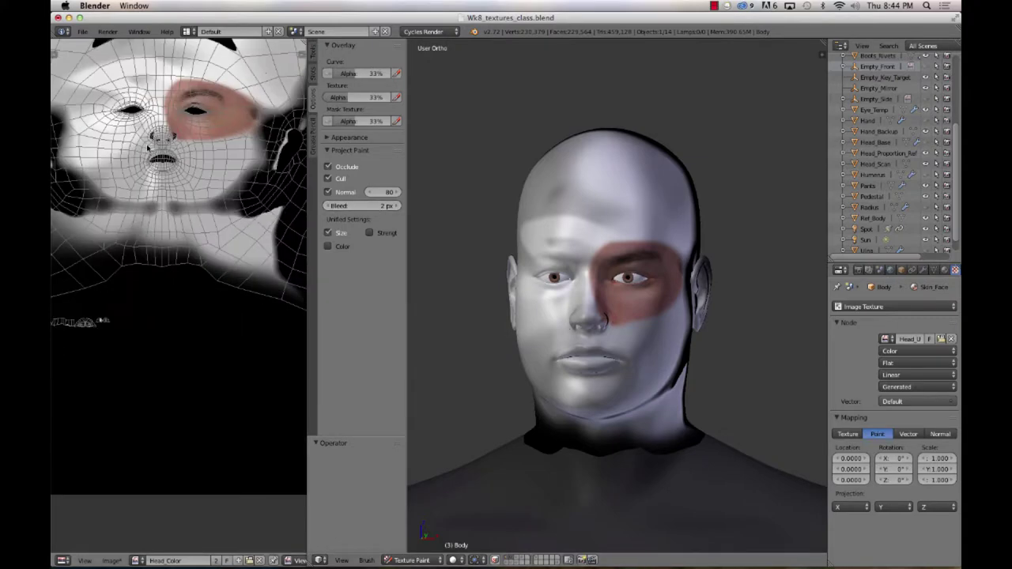
mouse_move(188, 131)
middle_down()
mouse_move(190, 288)
mouse_move(167, 277)
middle_up()
scroll(190, 287, up, 6)
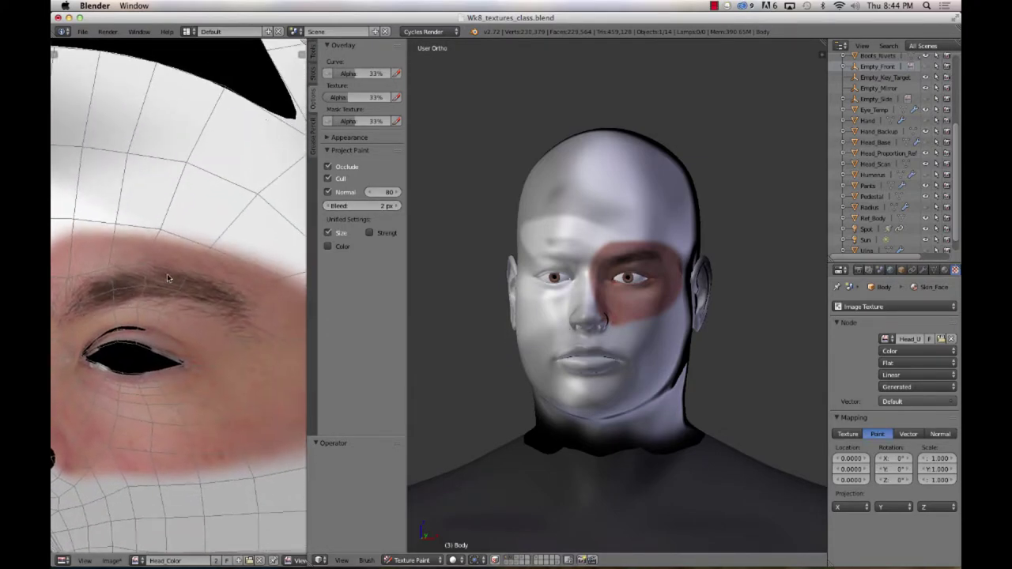
click(398, 207)
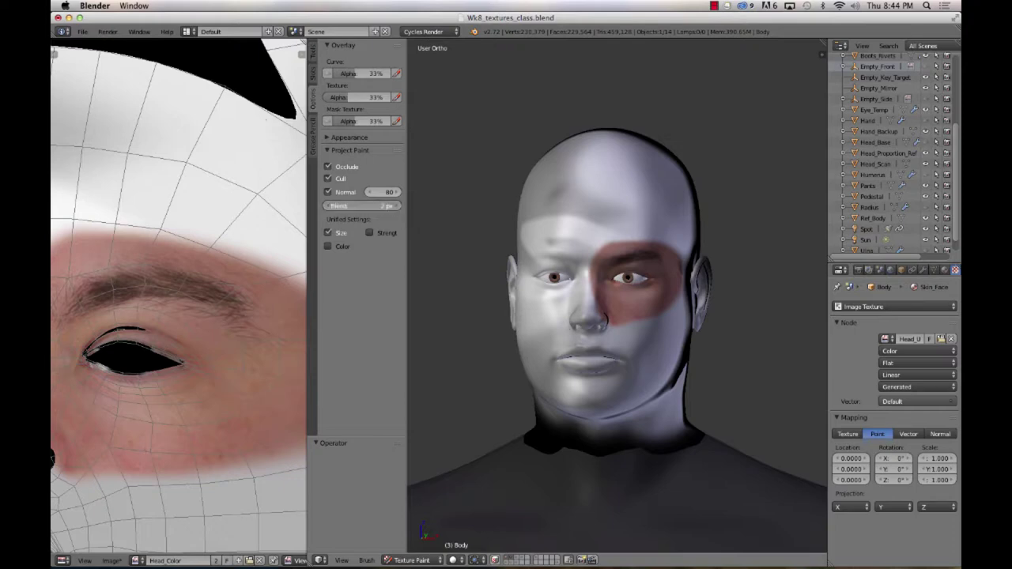
click(398, 206)
click(397, 206)
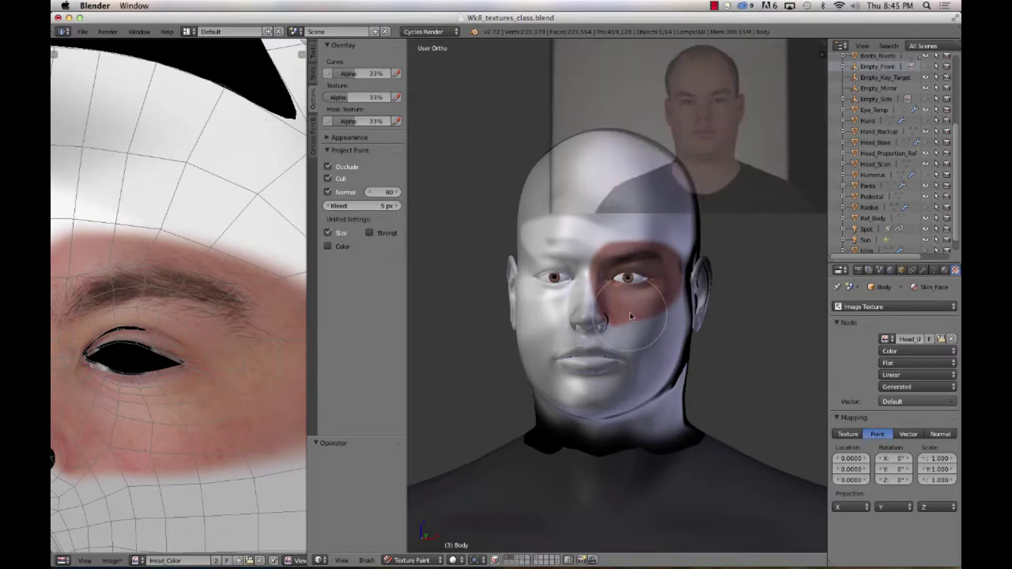
Step: Switch to the front view, move the photo stencil onto the character's head, and undo the last change
scroll(629, 316, down, 4)
key(KP_1)
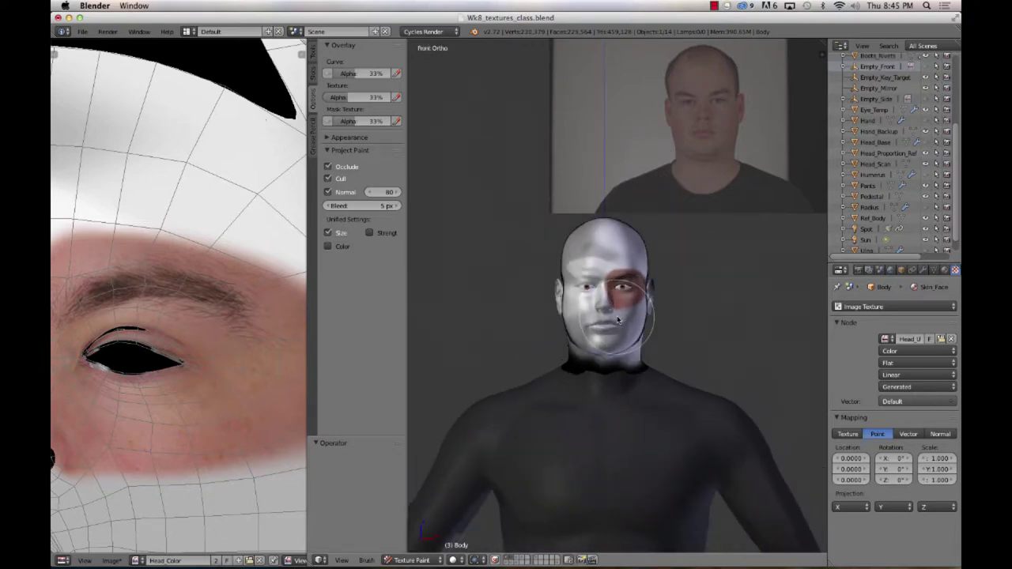
right_drag(713, 152, 623, 307)
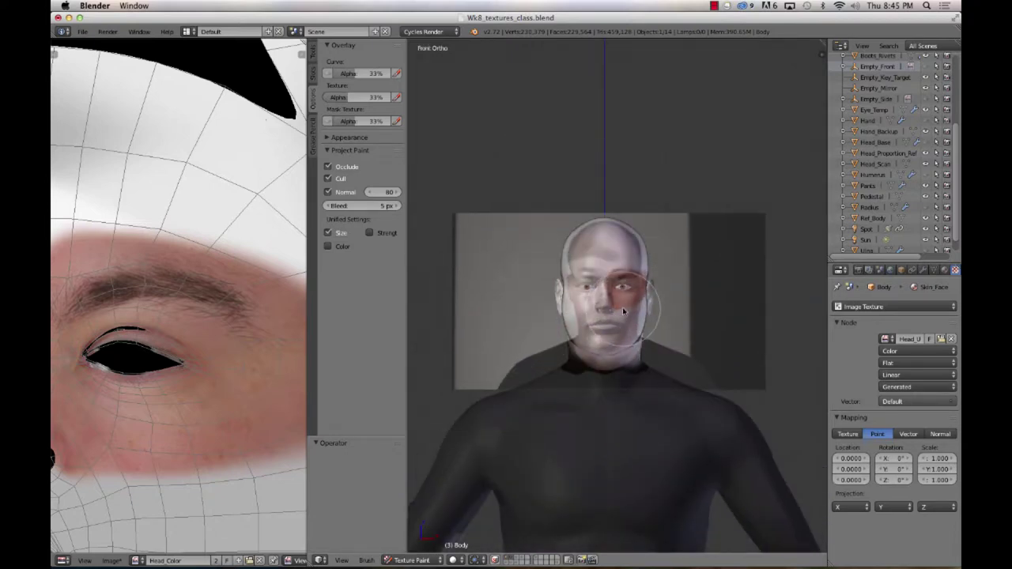
scroll(615, 333, up, 8)
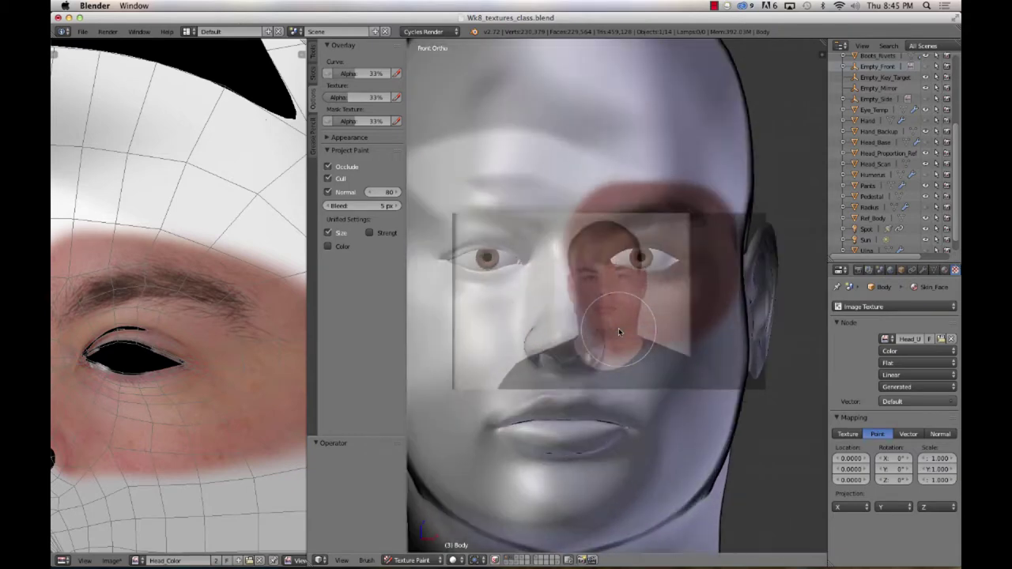
shift+middle_drag(603, 353, 673, 352)
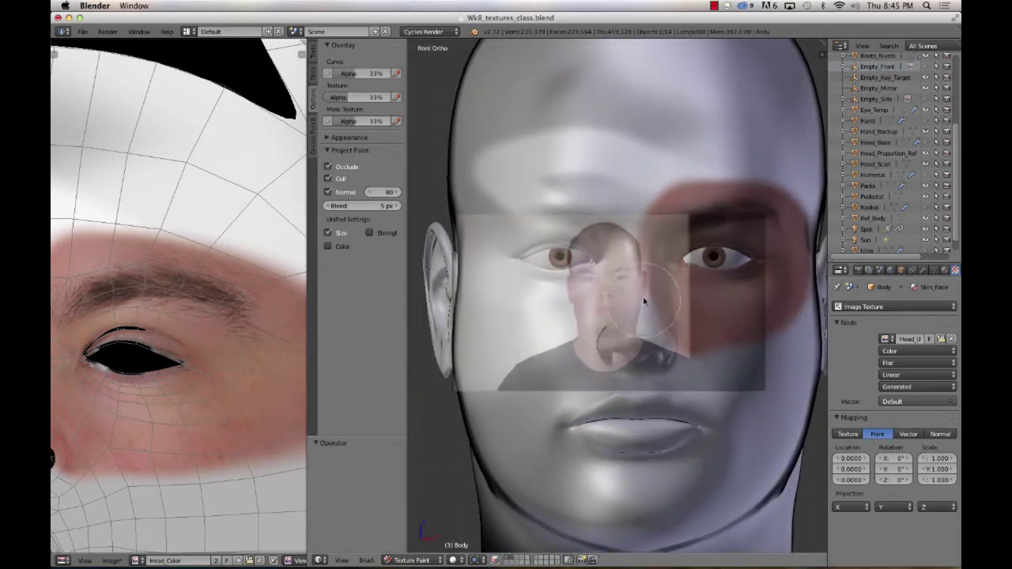
right_drag(644, 301, 676, 302)
key(super+z)
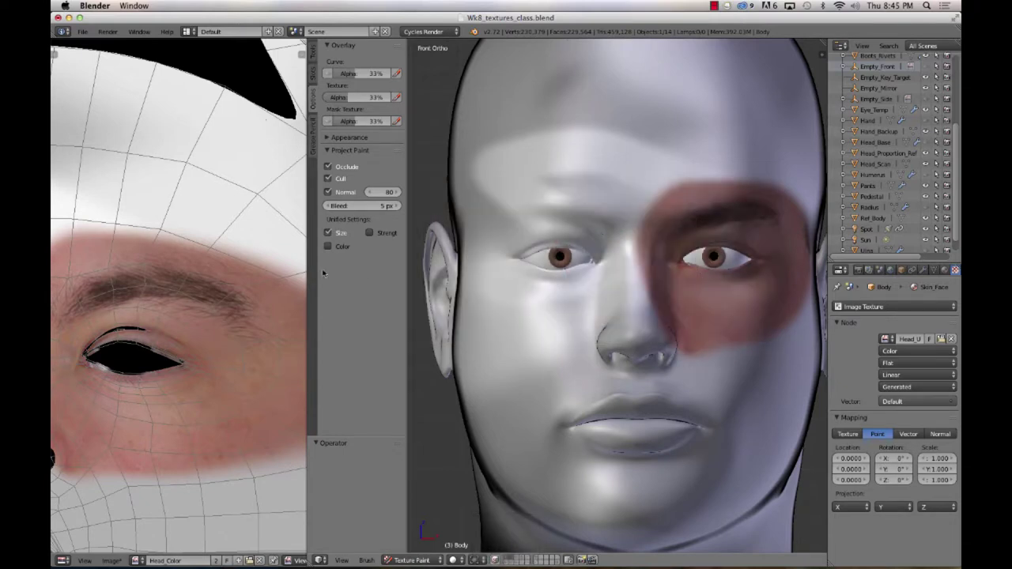
Step: Reset the brush stencil's transform and match its proportions to the photo's image aspect
click(312, 52)
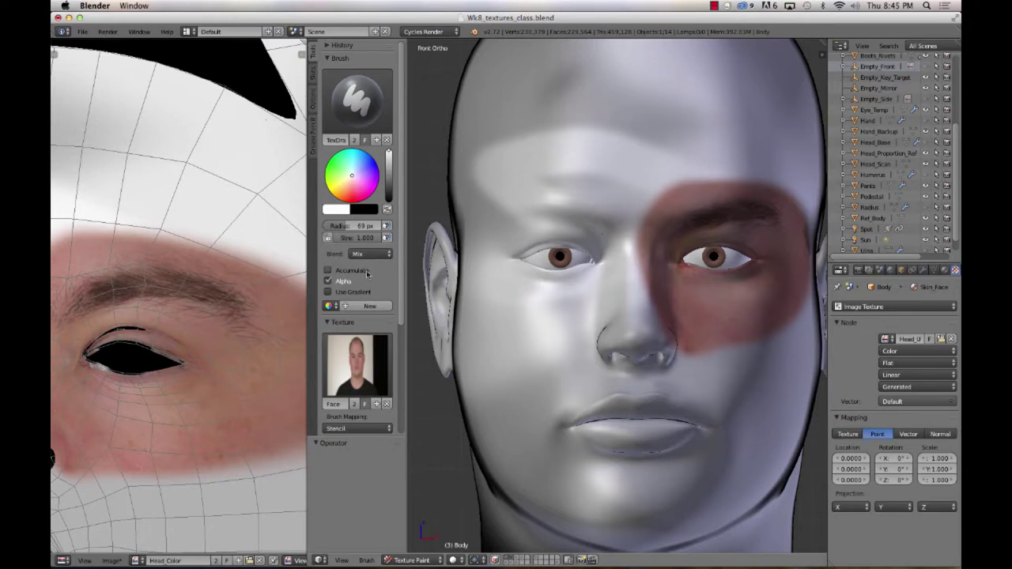
scroll(341, 293, down, 5)
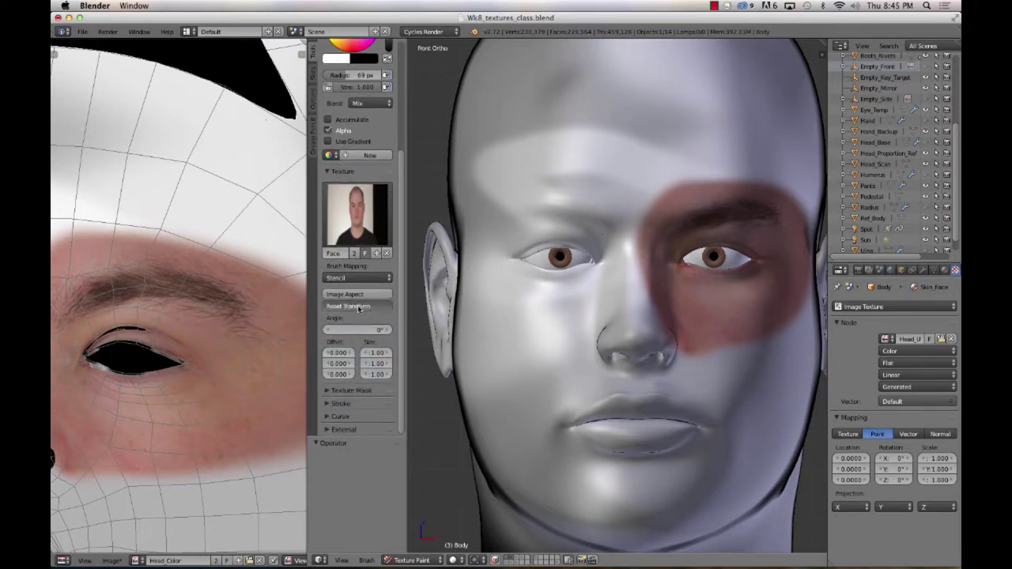
click(367, 307)
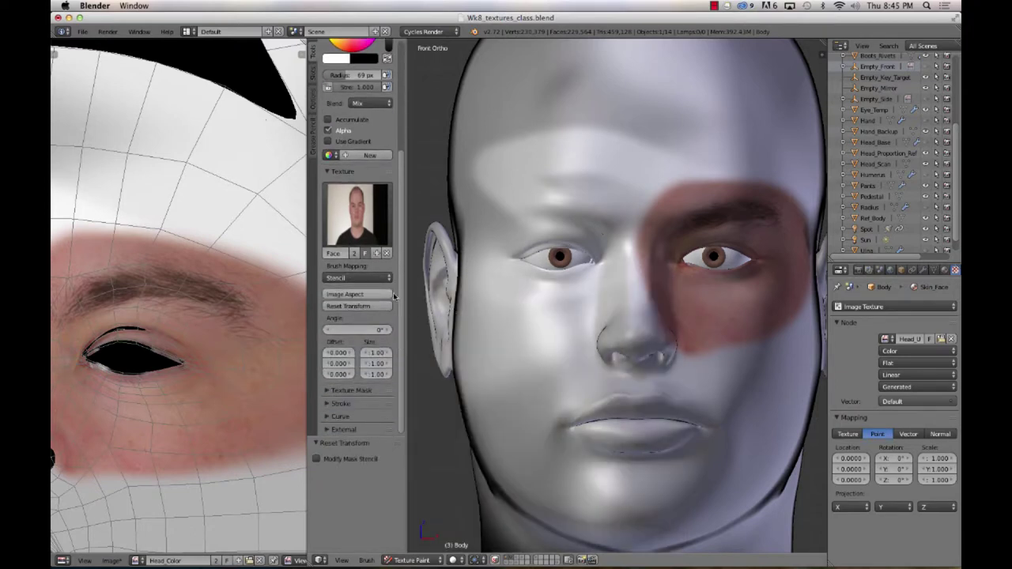
click(345, 294)
Step: Enlarge and reposition the photo stencil so its eyes, nose and mouth line up with the model's face
right_drag(593, 429, 637, 285)
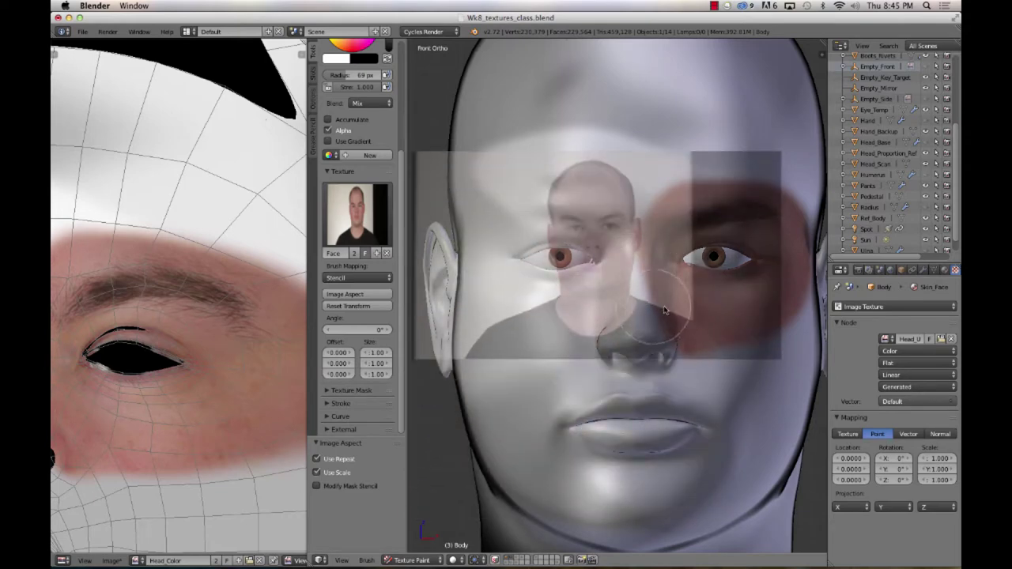
shift+right_drag(666, 316, 705, 387)
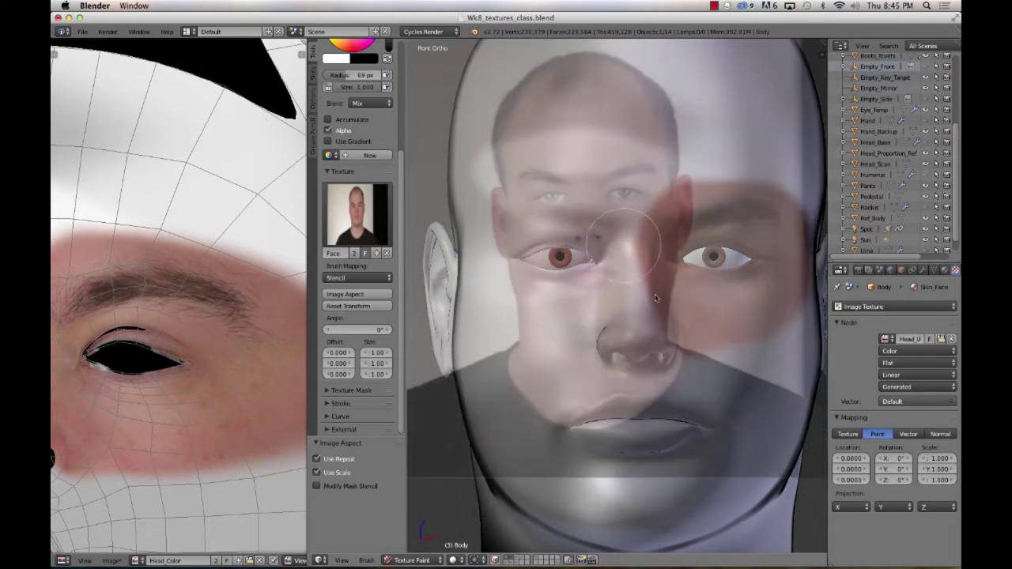
right_drag(620, 254, 686, 363)
right_drag(597, 239, 631, 313)
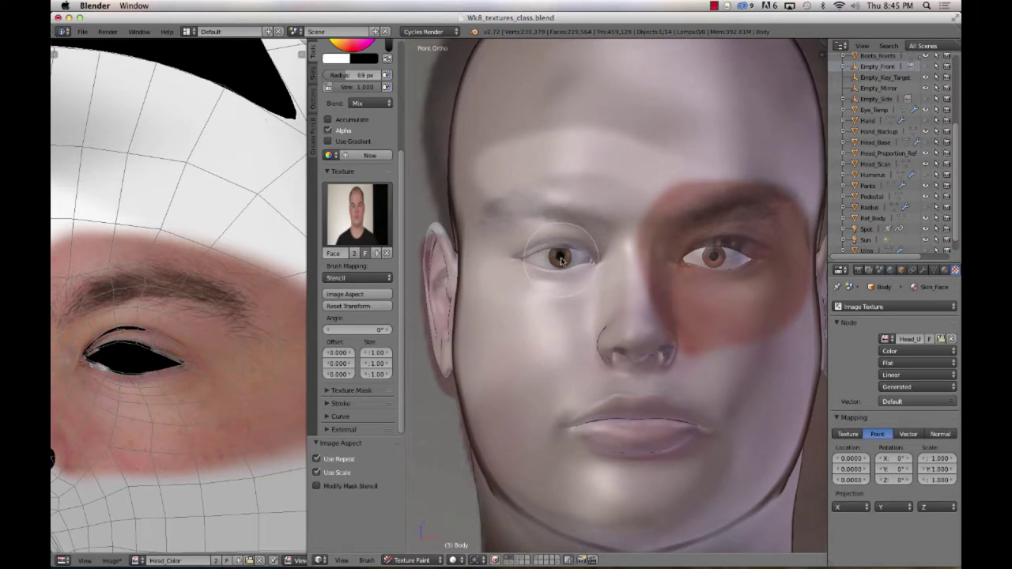
Step: Paint the photo through the stencil onto the character's right eye, eyebrow, cheek and nose
mouse_move(563, 262)
mouse_down()
mouse_move(585, 246)
mouse_move(554, 229)
mouse_move(529, 273)
mouse_move(586, 241)
mouse_move(546, 215)
mouse_move(597, 213)
mouse_move(626, 292)
mouse_move(506, 323)
mouse_move(513, 302)
mouse_up()
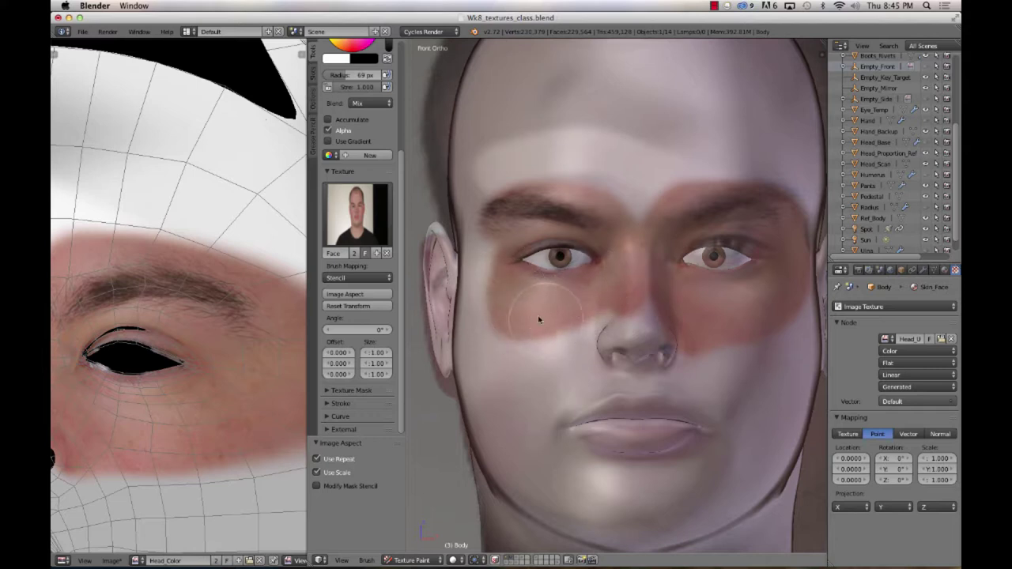
mouse_move(611, 318)
mouse_down()
mouse_move(592, 351)
mouse_move(540, 350)
mouse_move(625, 357)
mouse_move(678, 328)
mouse_move(656, 371)
mouse_move(657, 350)
mouse_move(645, 350)
mouse_up()
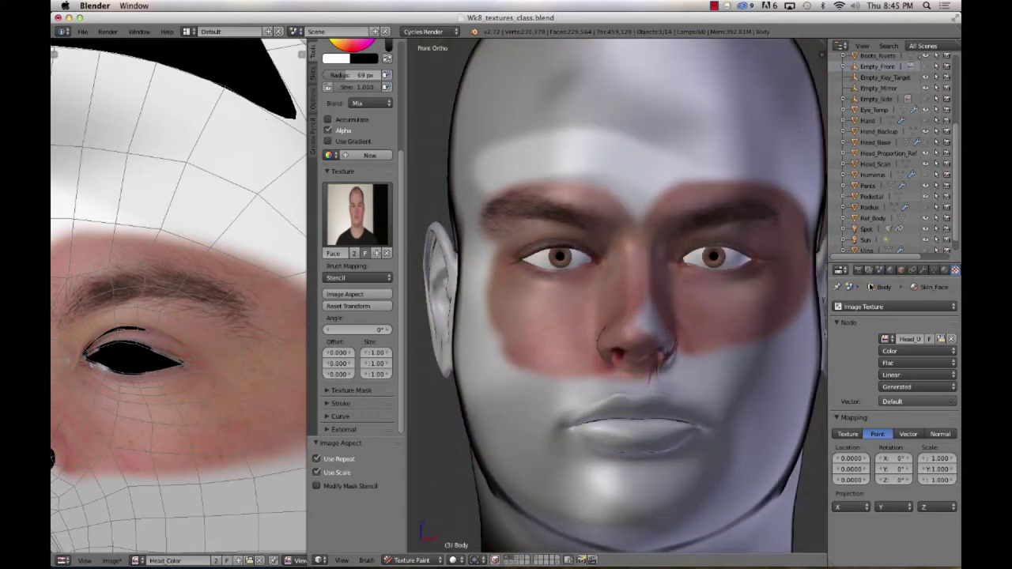
Step: Turn off the body's subdivision modifier in the viewport and paint the nostrils, nose sides and area beneath the nose
click(923, 271)
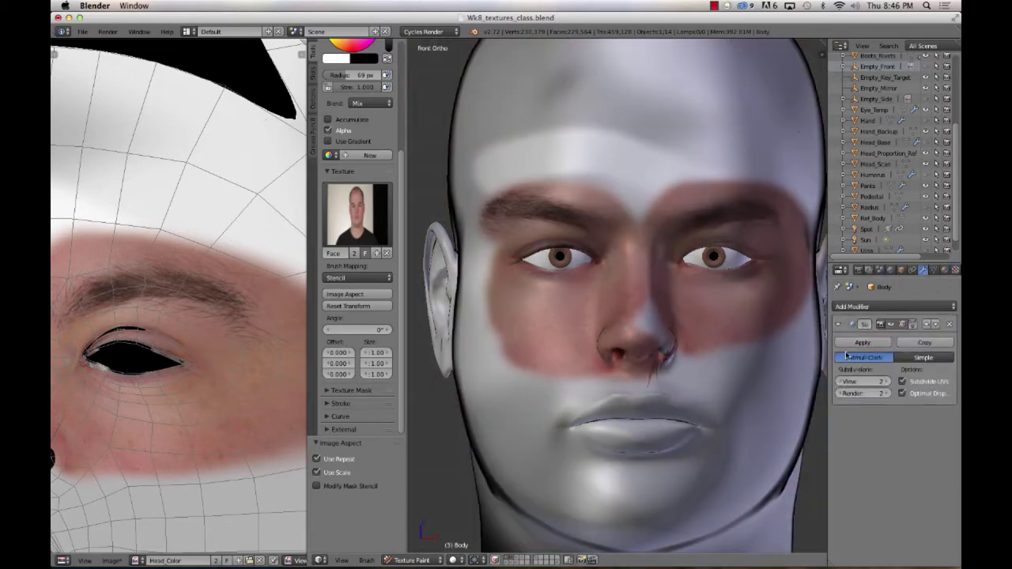
click(891, 325)
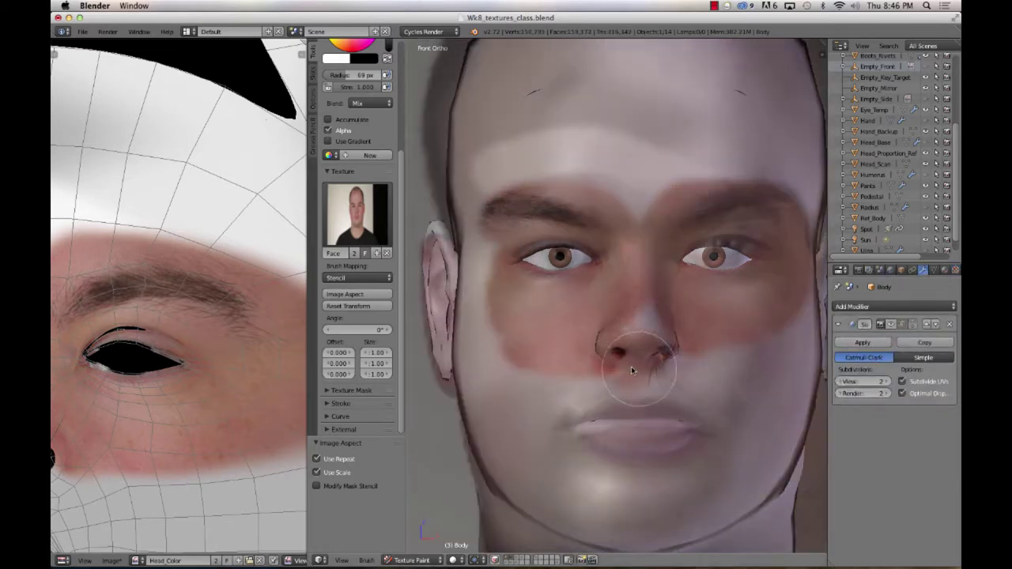
mouse_move(652, 372)
mouse_down()
mouse_move(663, 360)
mouse_move(654, 353)
mouse_move(603, 351)
mouse_move(640, 310)
mouse_move(662, 323)
mouse_move(654, 336)
mouse_move(581, 357)
mouse_move(531, 356)
mouse_move(553, 363)
mouse_up()
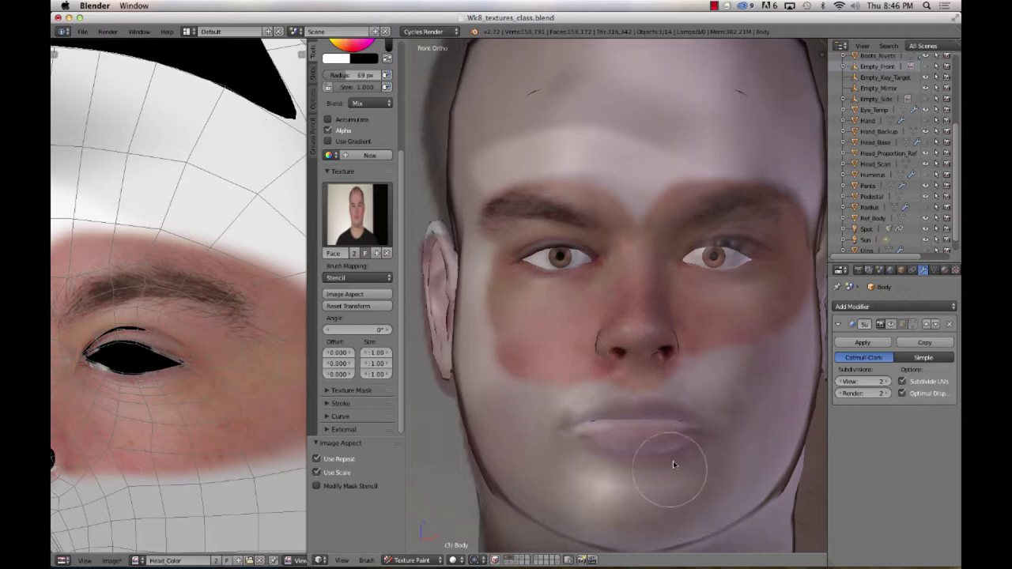
Step: Realign the photo stencil with the lower face and paint the lips, the skin around the mouth and the upper chin
shift+middle_drag(662, 489, 657, 455)
shift+scroll(640, 373, down, 5)
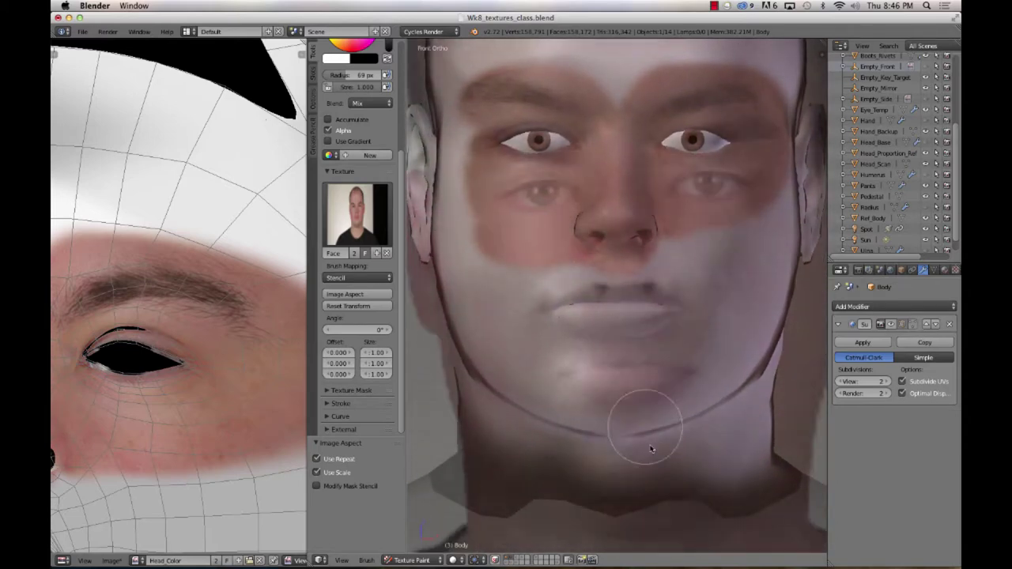
right_drag(640, 374, 634, 364)
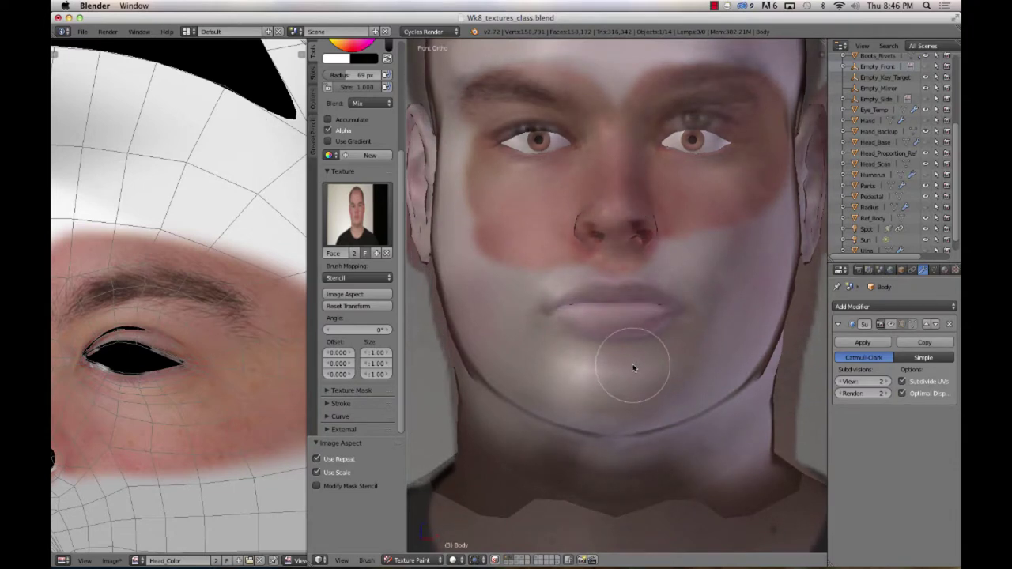
mouse_move(634, 321)
mouse_down()
mouse_move(548, 308)
mouse_move(694, 296)
mouse_move(587, 287)
mouse_move(685, 305)
mouse_move(593, 342)
mouse_move(525, 280)
mouse_move(599, 358)
mouse_move(552, 283)
mouse_move(524, 317)
mouse_move(632, 388)
mouse_move(625, 356)
mouse_move(539, 311)
mouse_move(668, 273)
mouse_move(699, 288)
mouse_move(694, 302)
mouse_up()
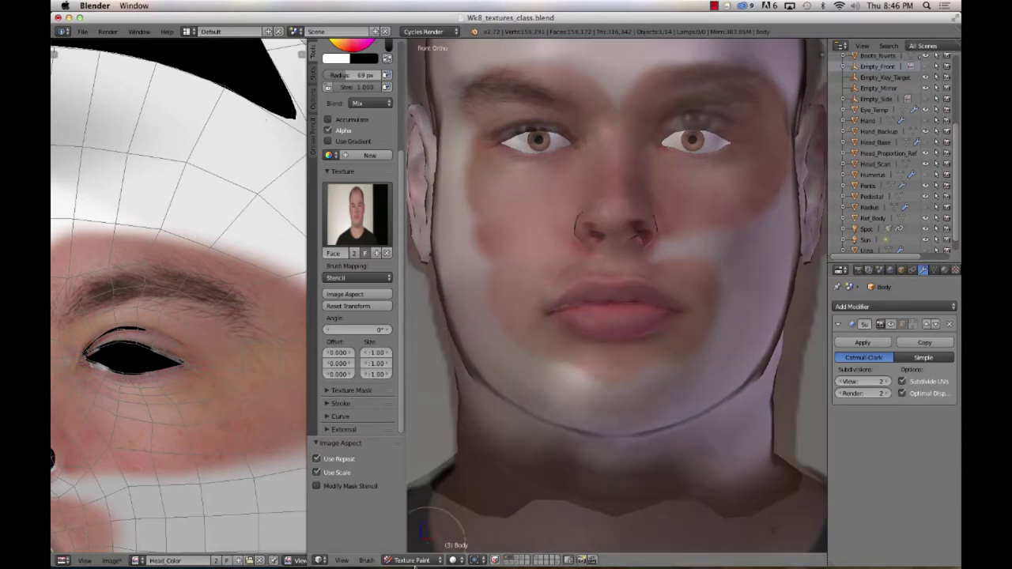
Step: Compare the painted face in Texture and Solid viewport shading, finishing in Texture shading
click(457, 560)
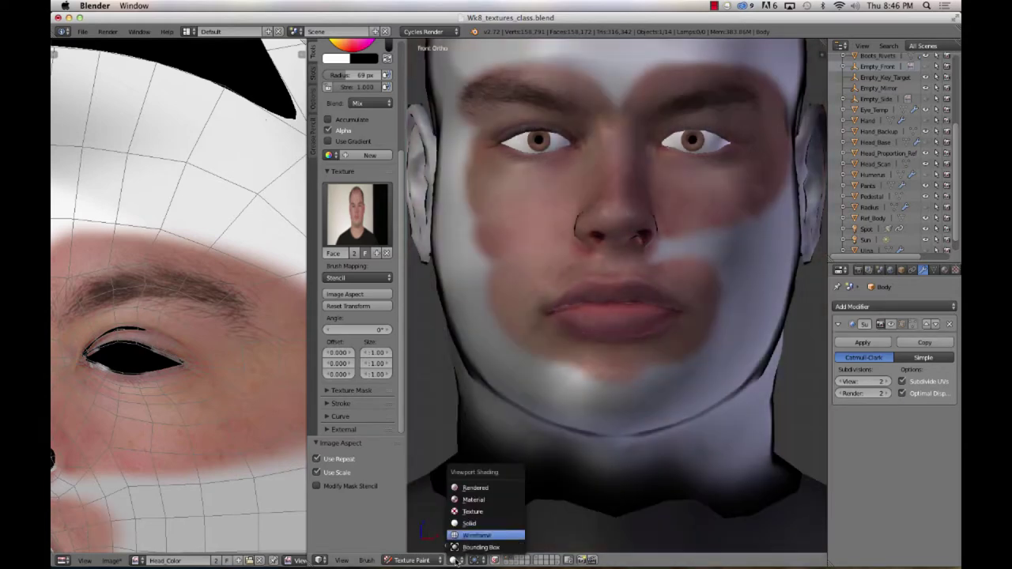
click(485, 512)
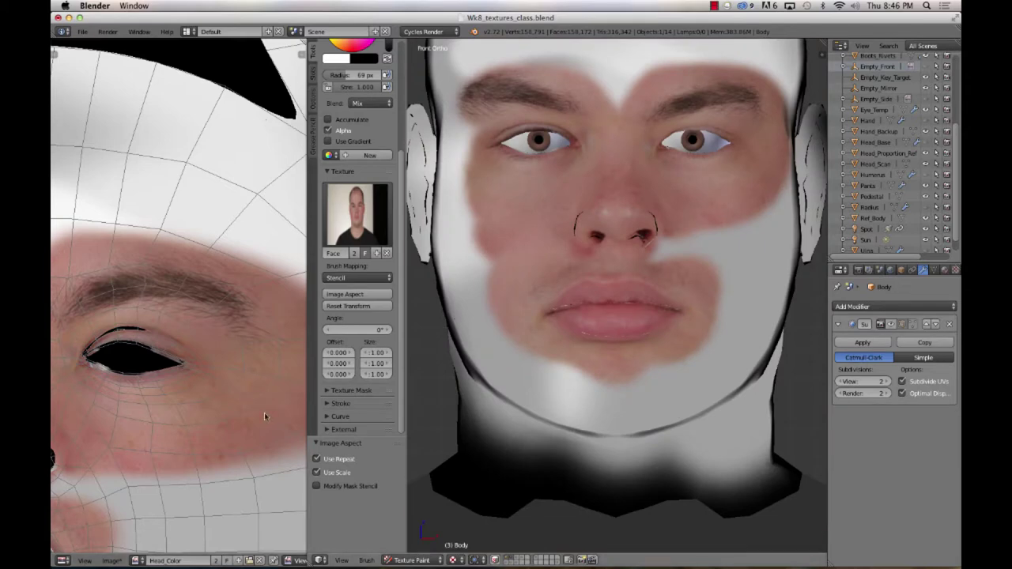
click(454, 560)
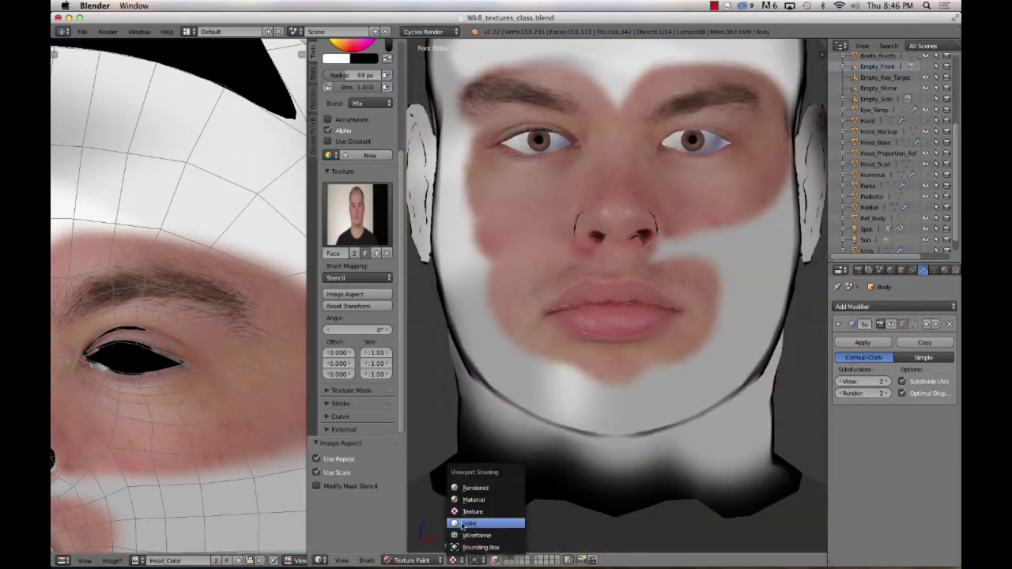
click(469, 524)
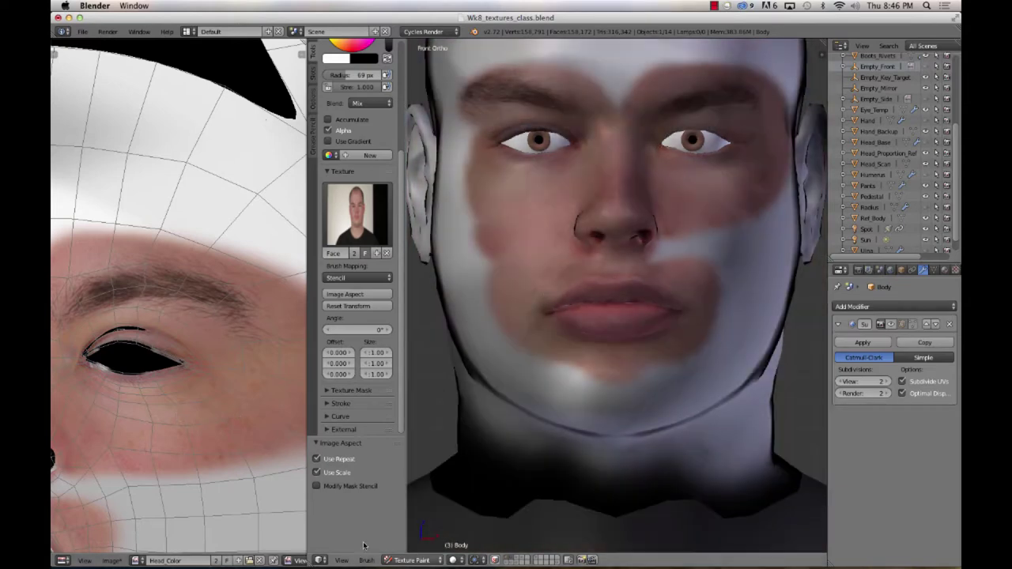
click(454, 560)
click(477, 511)
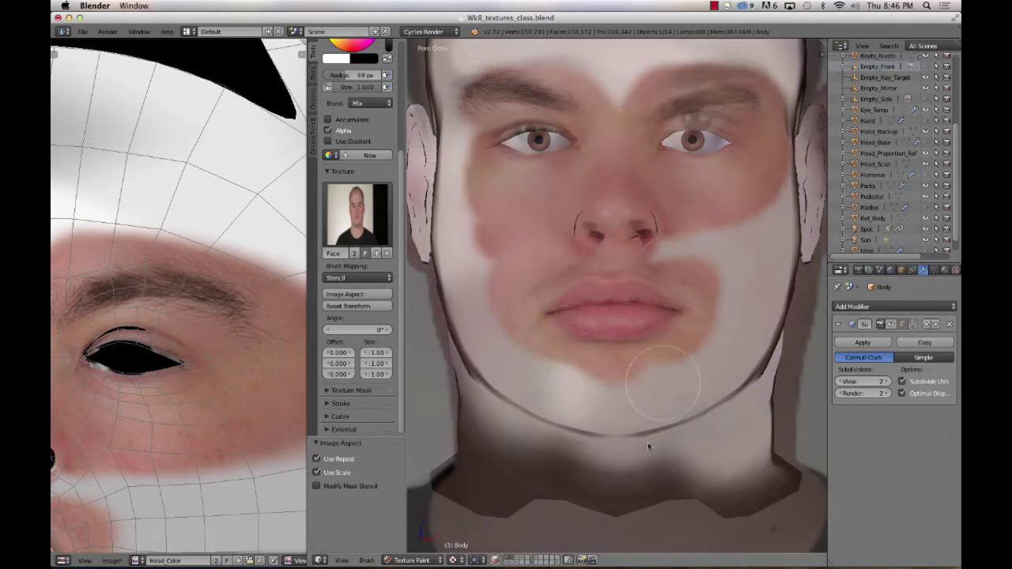
Step: Leave Texture Paint mode and return to it with the whole head in view
scroll(593, 450, down, 4)
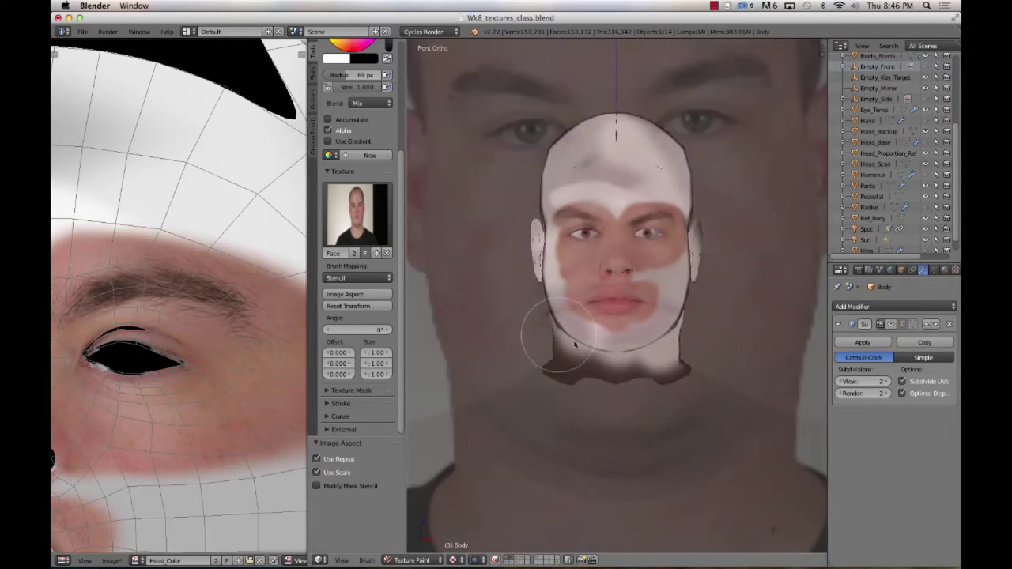
key(Tab)
key(Tab)
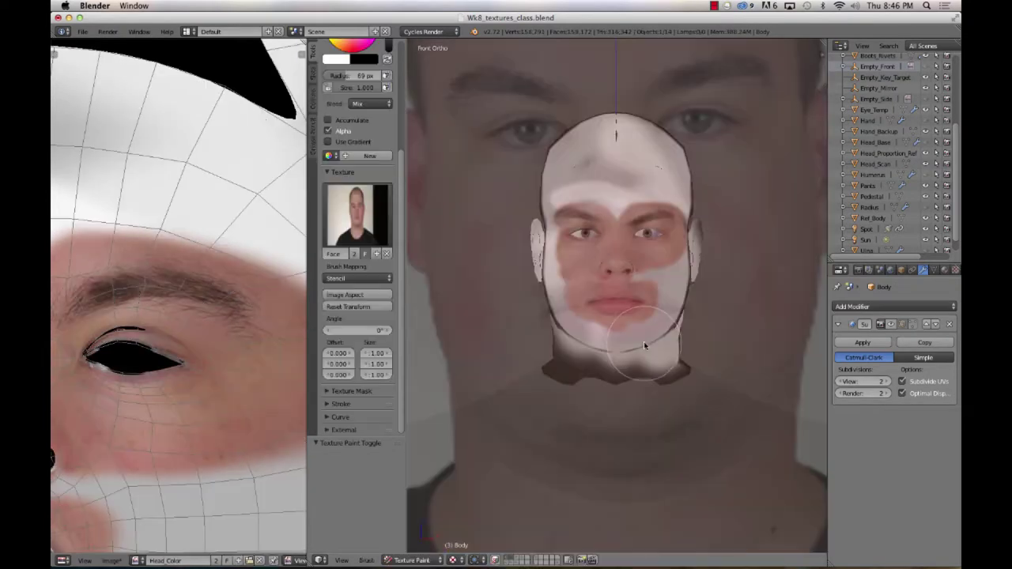
Step: Leave Texture Paint for Object Mode and set the Skin_Face material's image texture to Head_Color
click(411, 560)
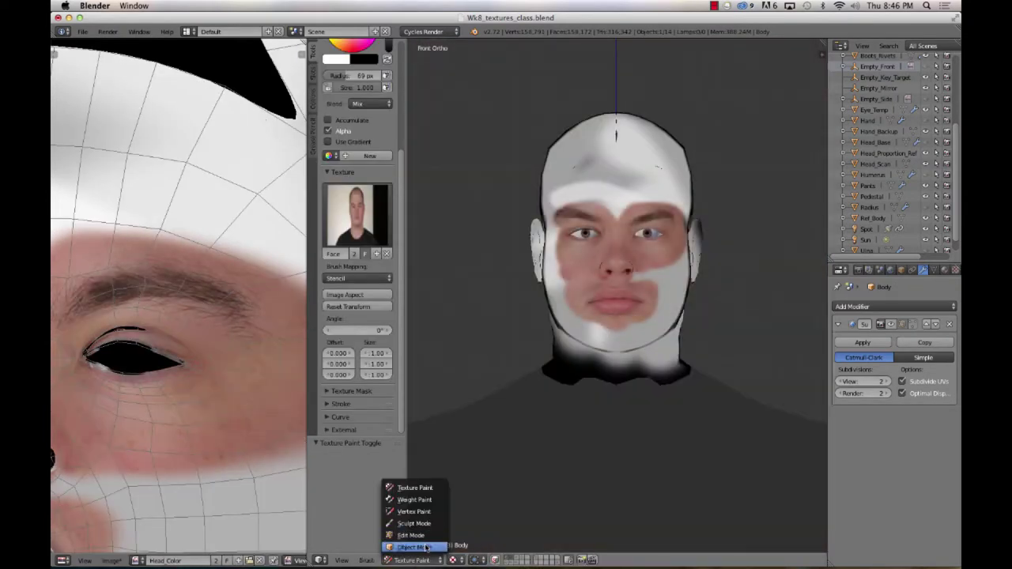
click(415, 548)
middle_drag(679, 347, 741, 345)
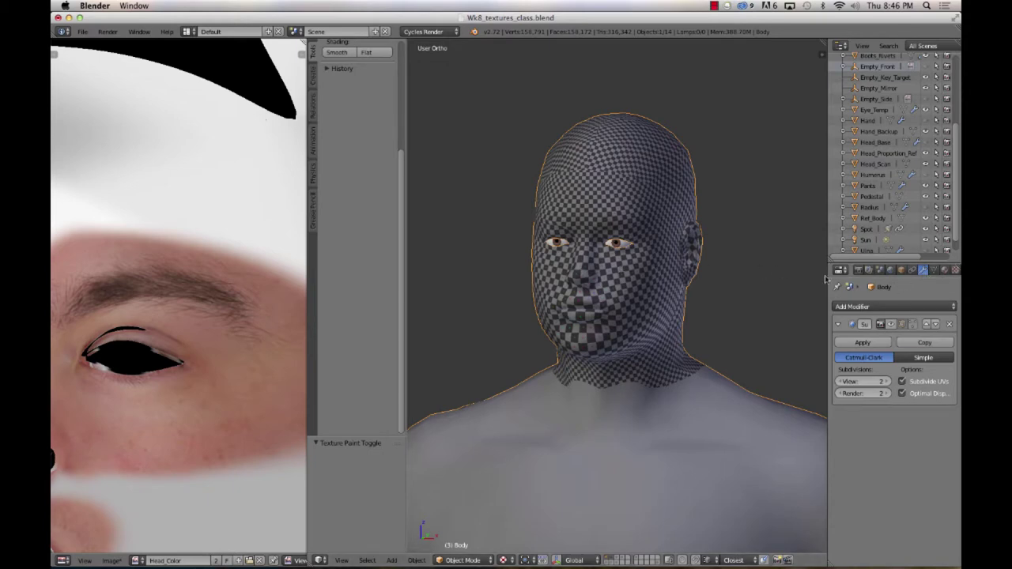
click(945, 270)
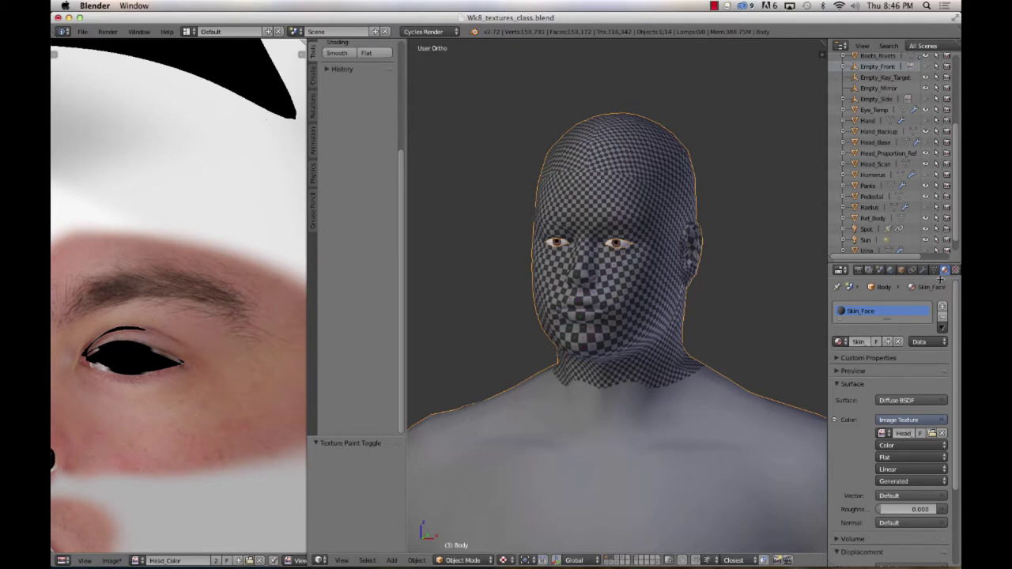
click(883, 433)
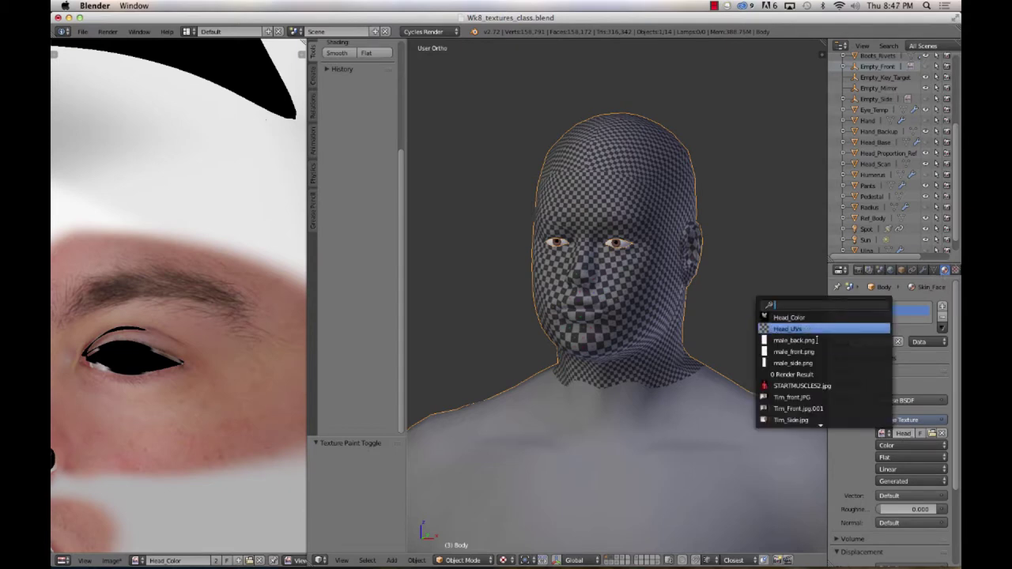
click(799, 320)
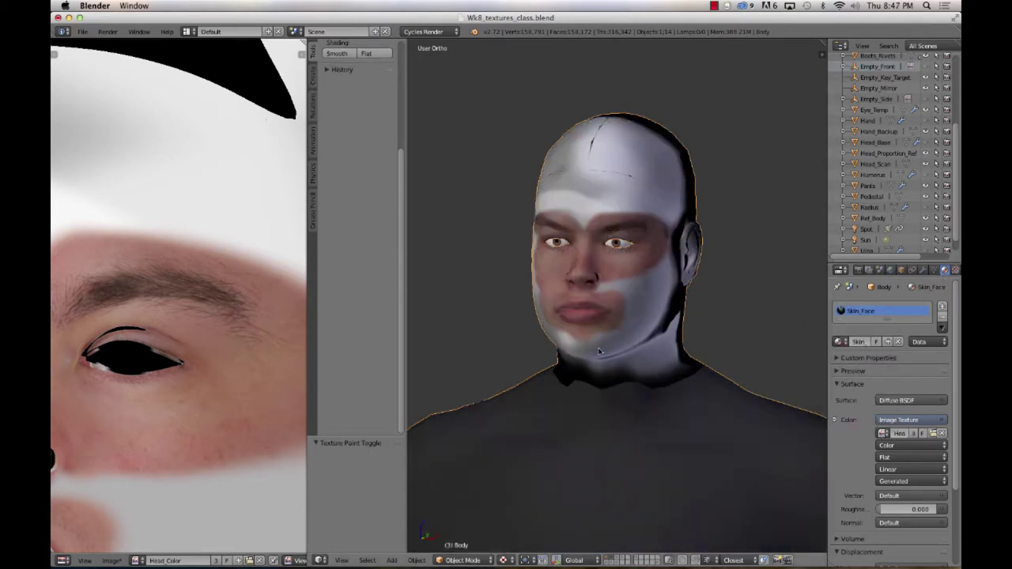
middle_drag(599, 351, 650, 329)
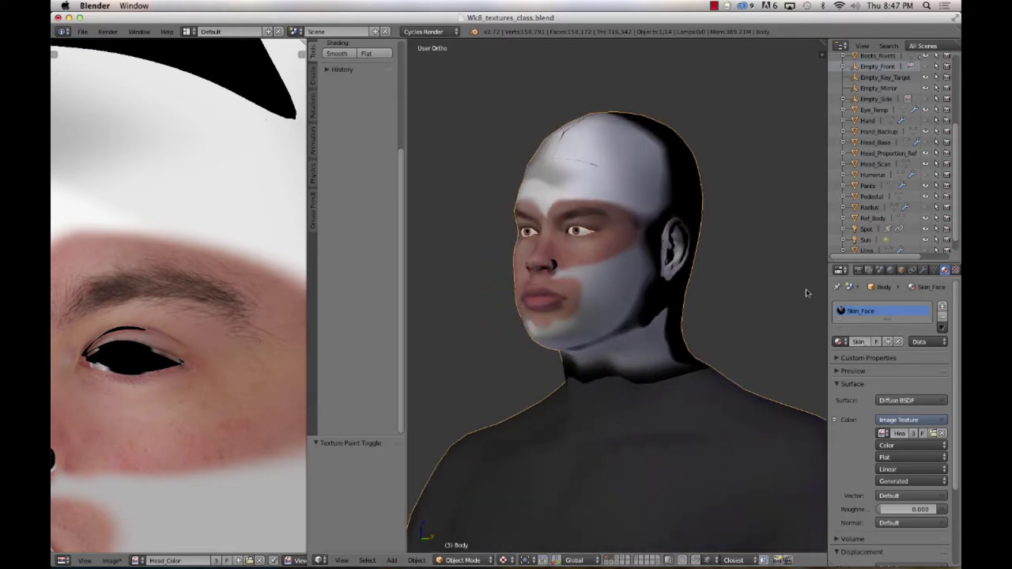
Step: Turn on the body's subdivision modifier in the viewport and examine the painted head from several angles
click(924, 269)
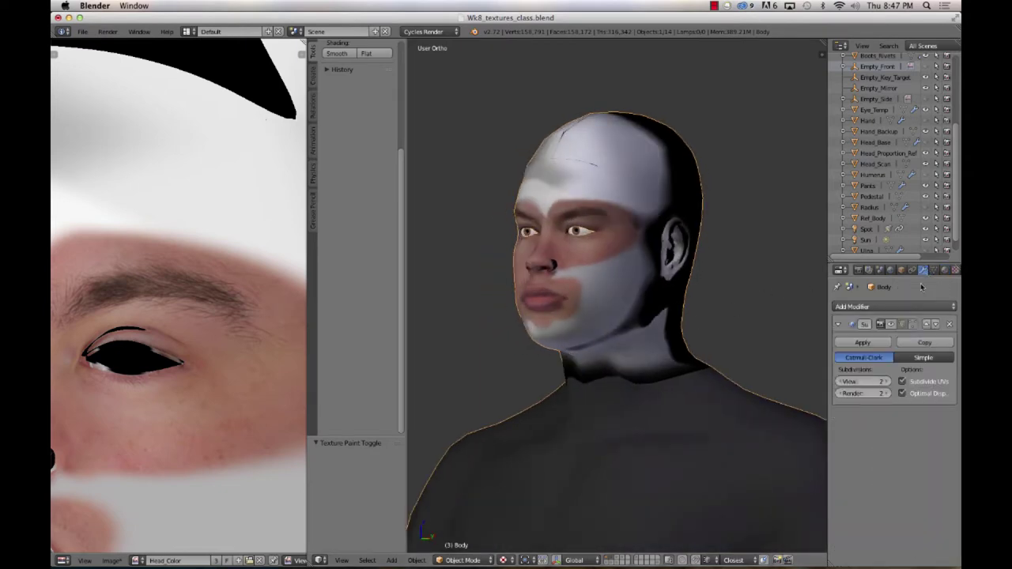
click(904, 329)
middle_drag(768, 323, 688, 328)
scroll(662, 303, up, 3)
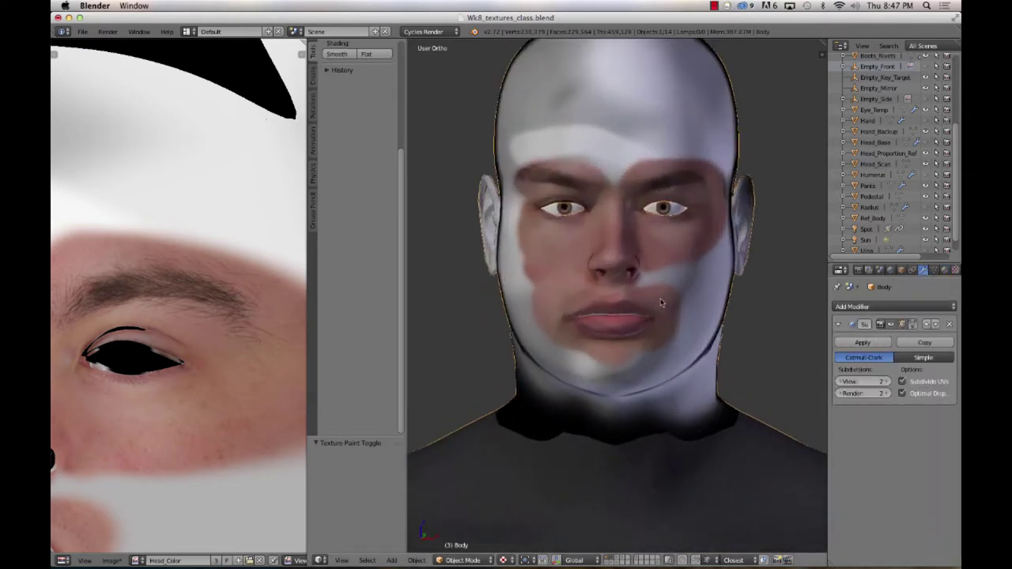
scroll(662, 303, up, 2)
middle_drag(701, 284, 645, 279)
key(Tab)
key(Tab)
scroll(627, 337, down, 2)
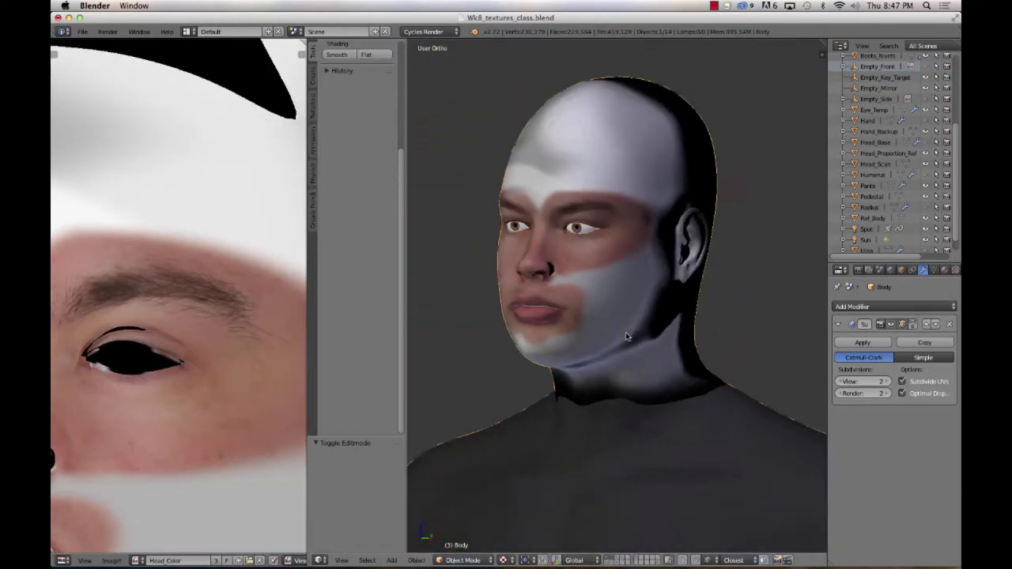
scroll(627, 337, down, 4)
middle_drag(626, 337, 542, 341)
scroll(544, 340, up, 2)
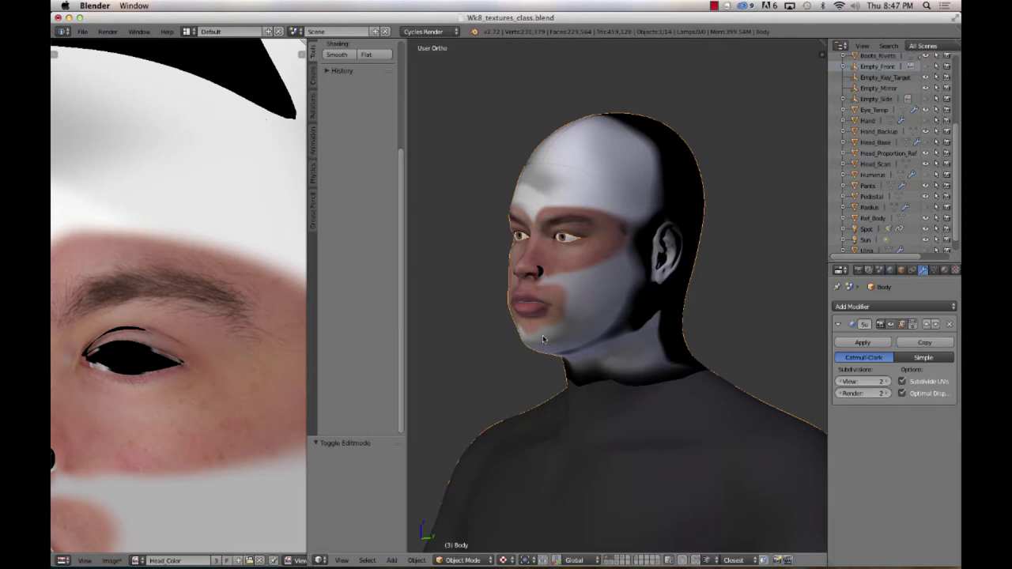
Step: Show the head in the right orthographic view and turn off the body's subdivision modifier in the viewport
key(KP_1)
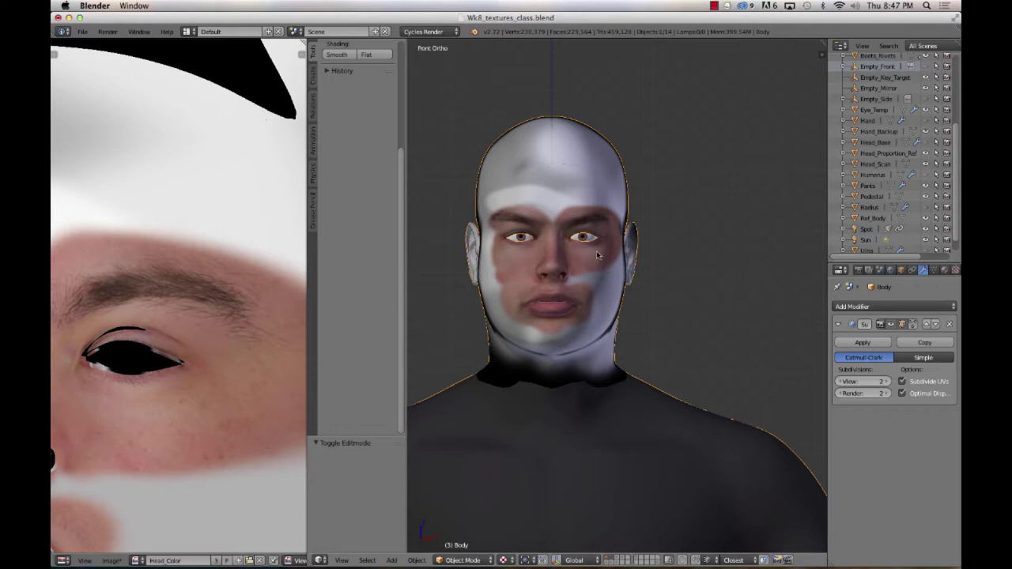
key(KP_3)
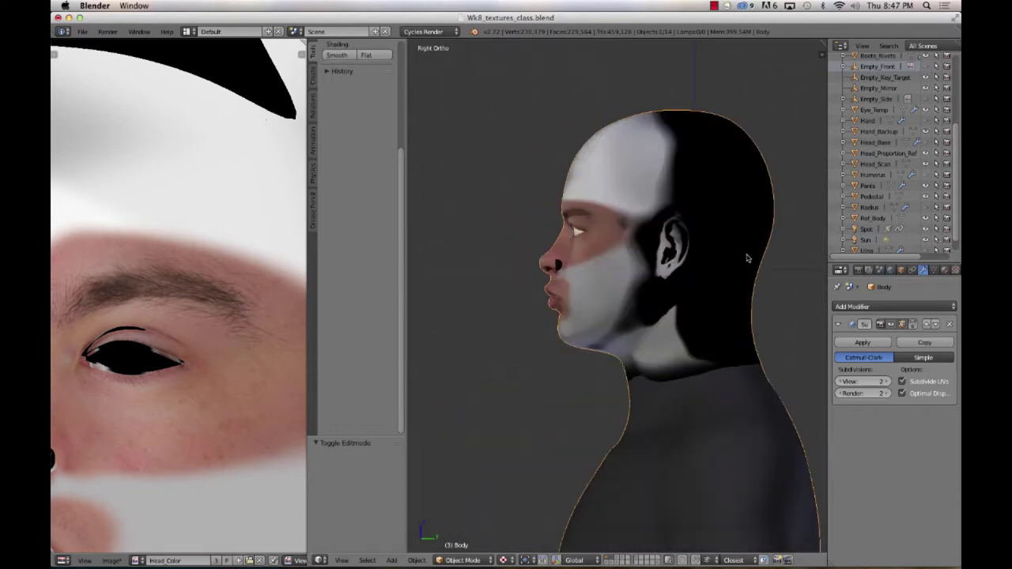
scroll(748, 258, down, 4)
scroll(705, 266, up, 5)
scroll(705, 266, down, 1)
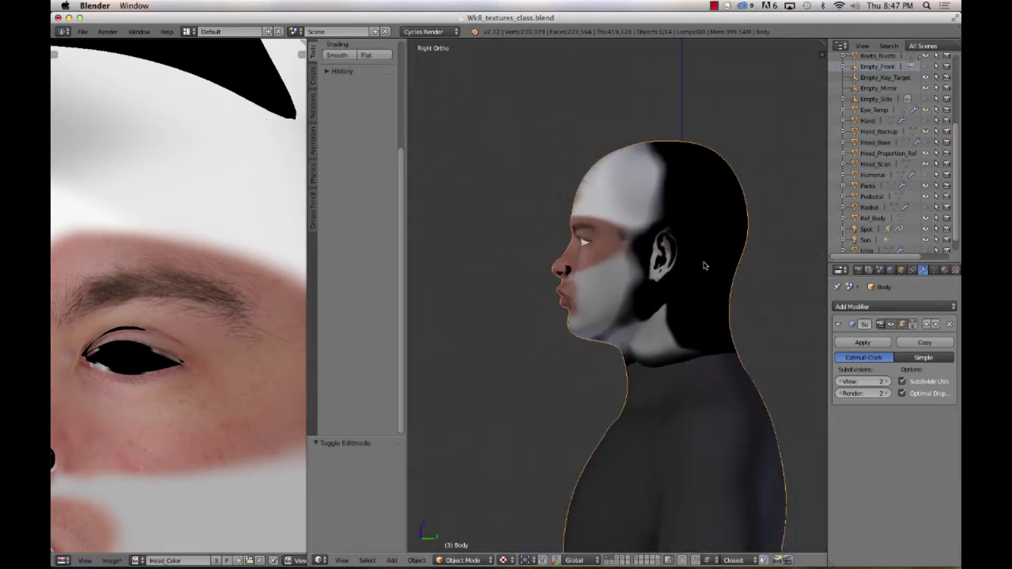
click(892, 325)
scroll(956, 275, down, 3)
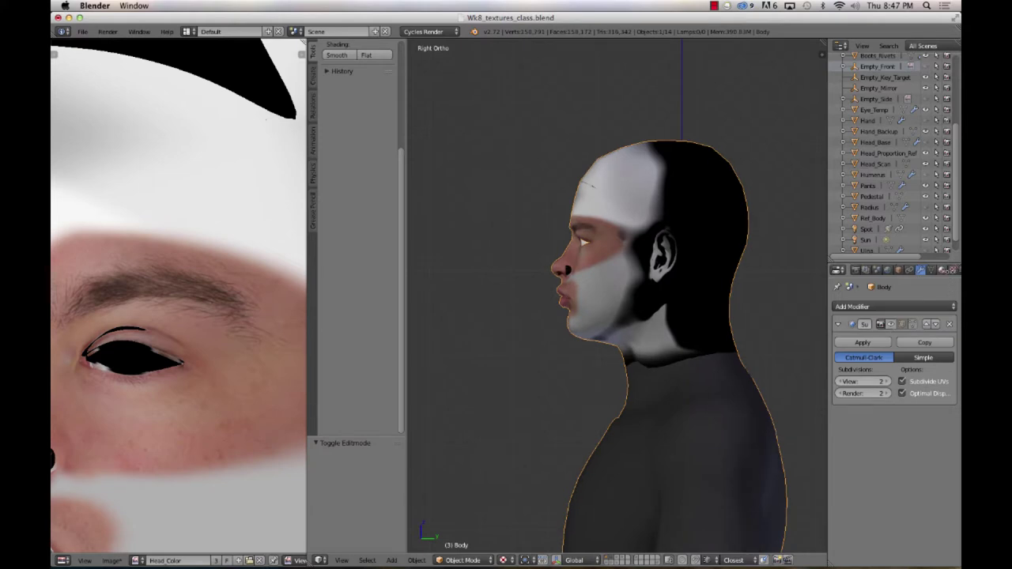
Step: Try to load Tim_left.JPG from the 1.Textures folder as the Skin_Face material's image texture, and undo it
click(890, 270)
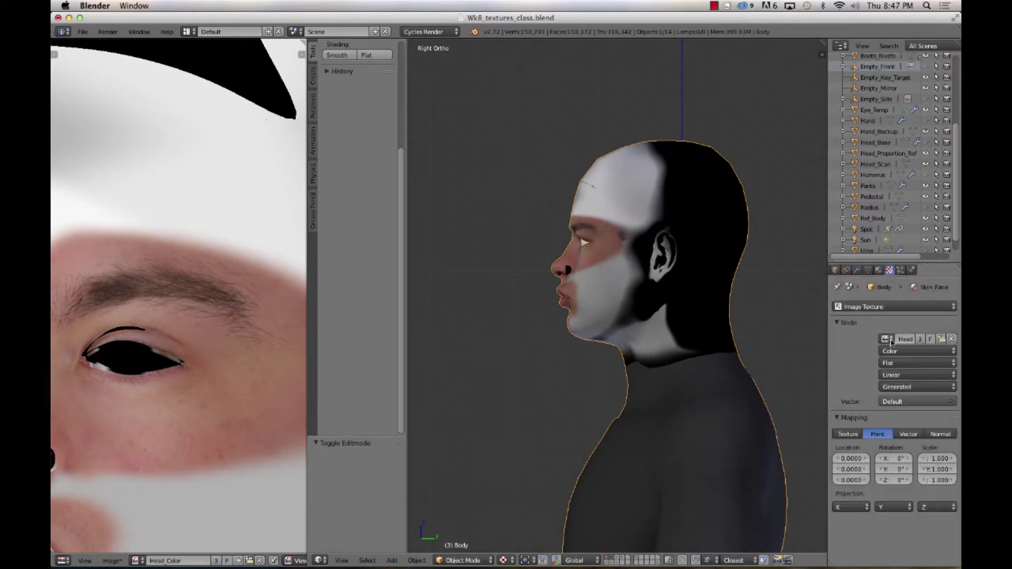
click(941, 338)
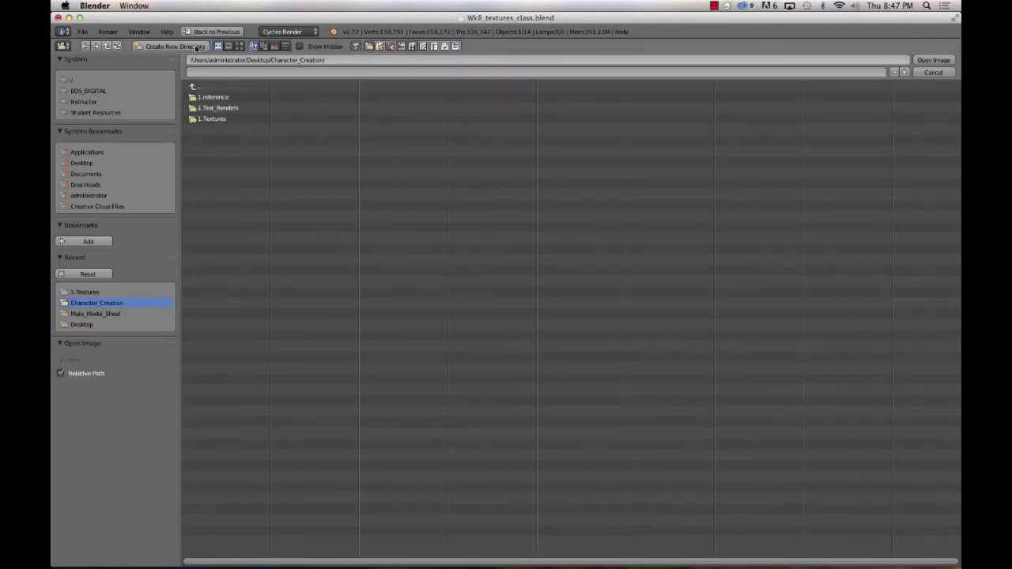
double_click(214, 119)
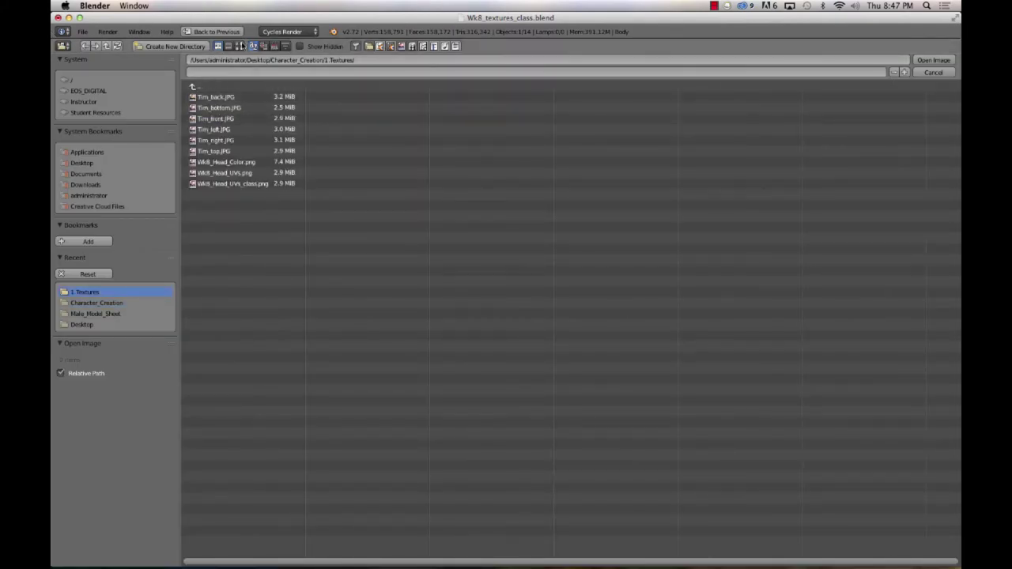
click(240, 45)
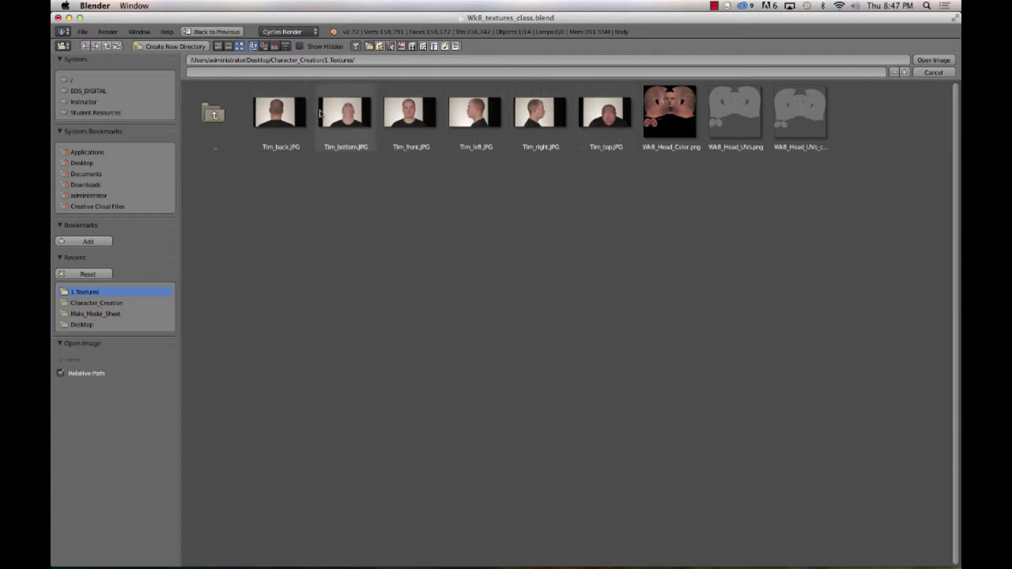
click(491, 123)
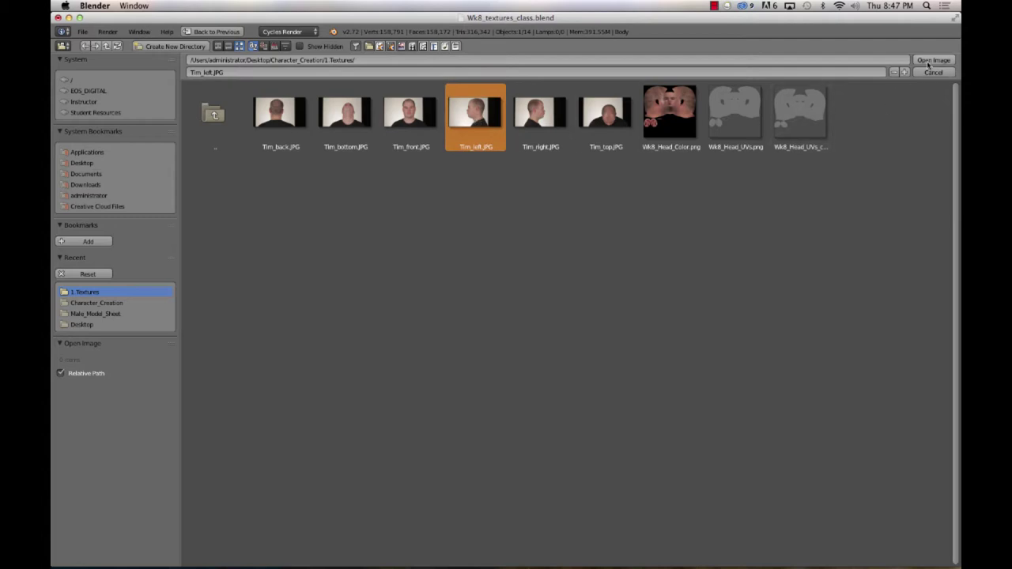
click(932, 61)
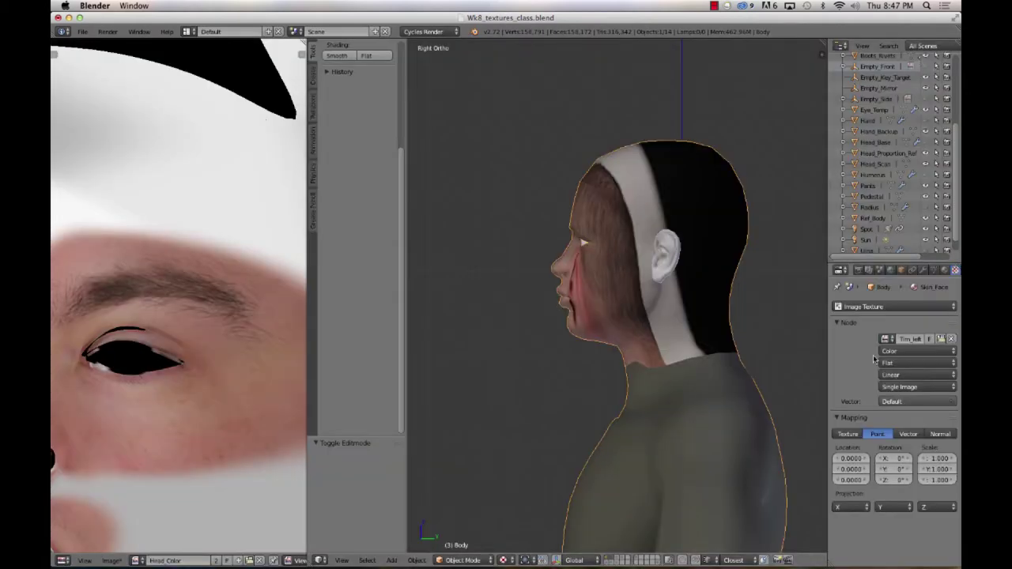
key(super+z)
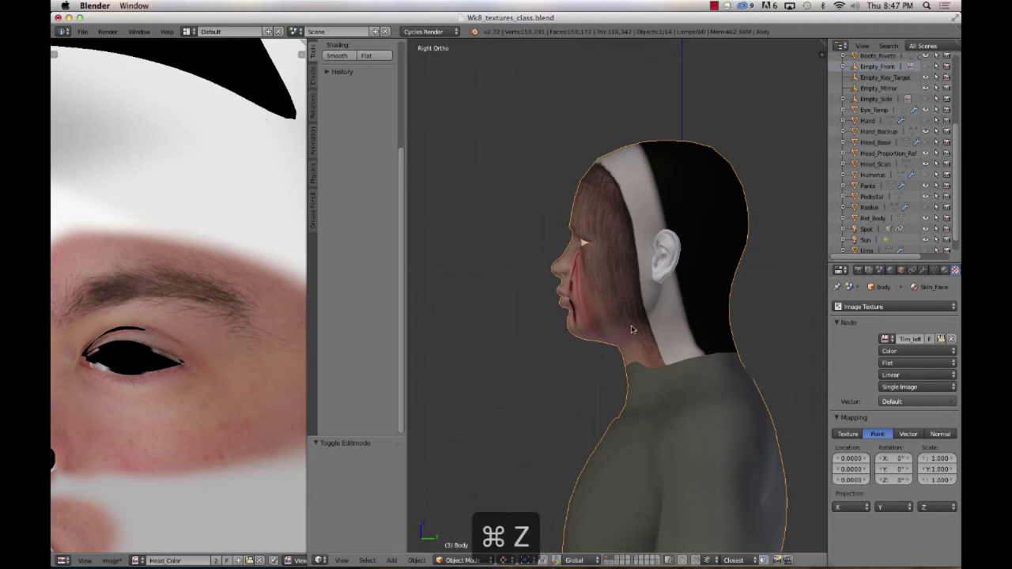
Step: Switch the texture settings to the brush's Face texture and set its image to Tim_Side.jpg
click(854, 309)
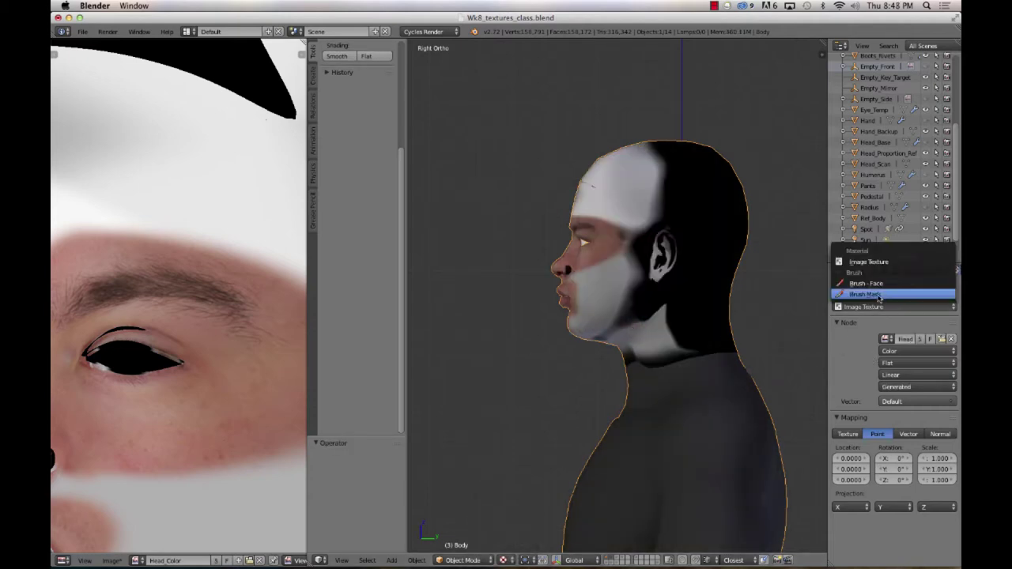
click(888, 285)
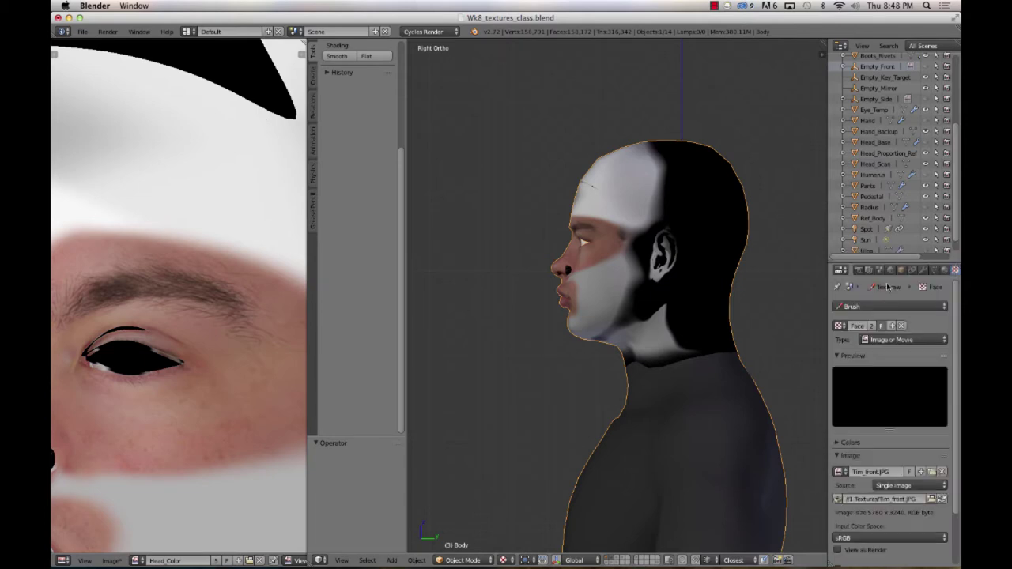
click(840, 326)
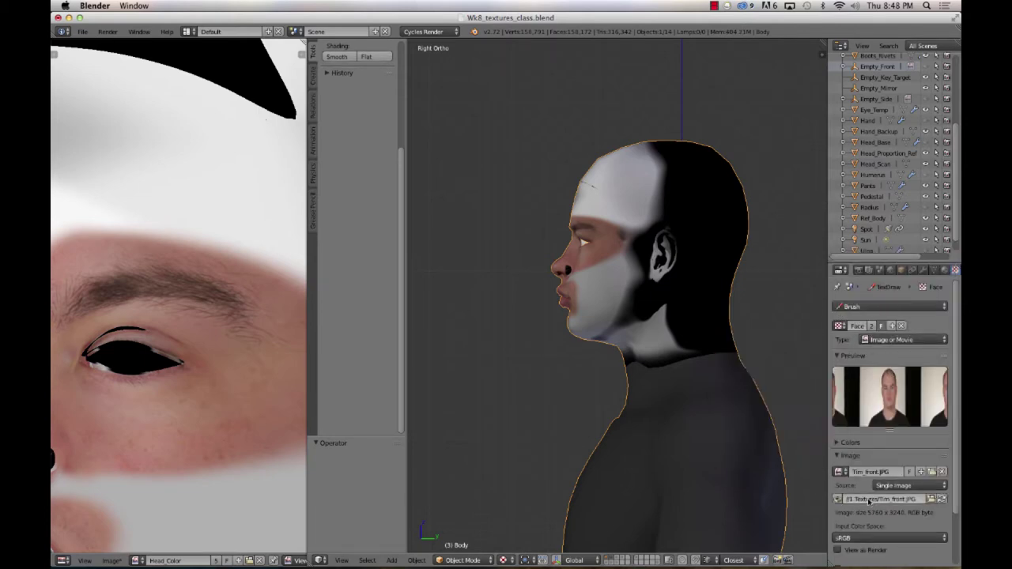
click(839, 472)
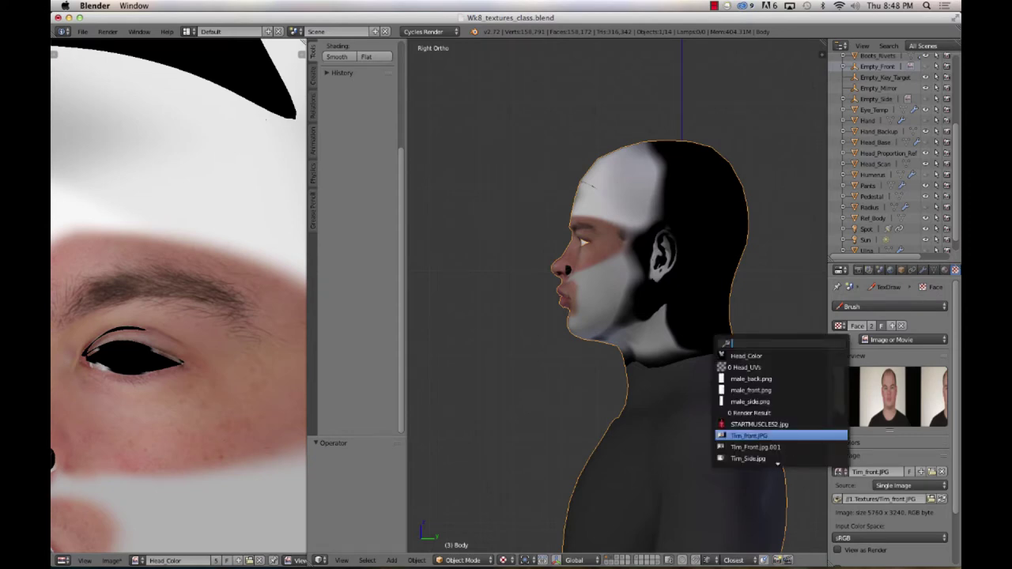
click(803, 460)
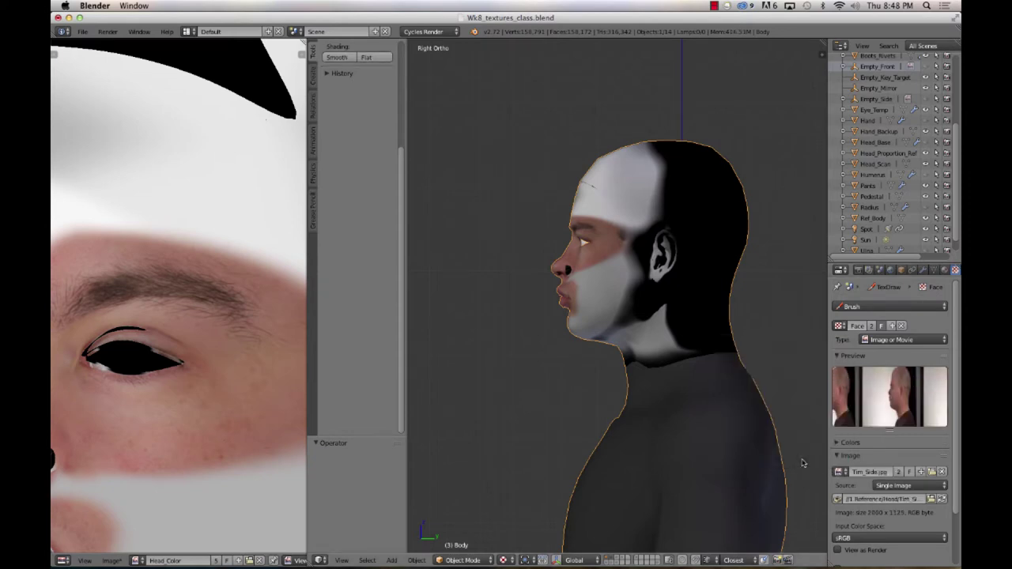
Step: Enter Texture Paint mode and scale and move the side photo stencil to match the head's profile
scroll(565, 342, down, 3)
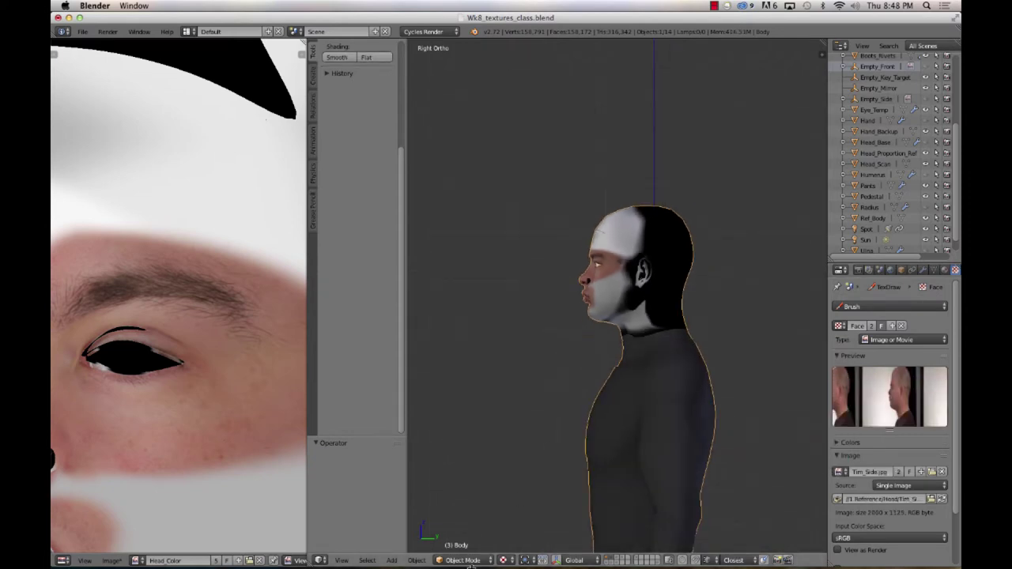
click(464, 560)
click(466, 488)
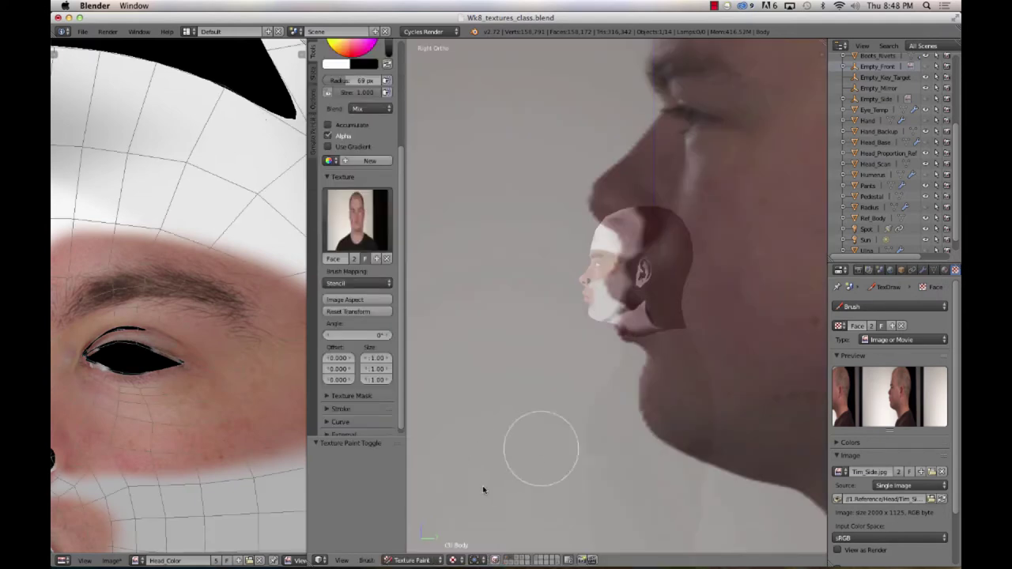
scroll(621, 373, up, 4)
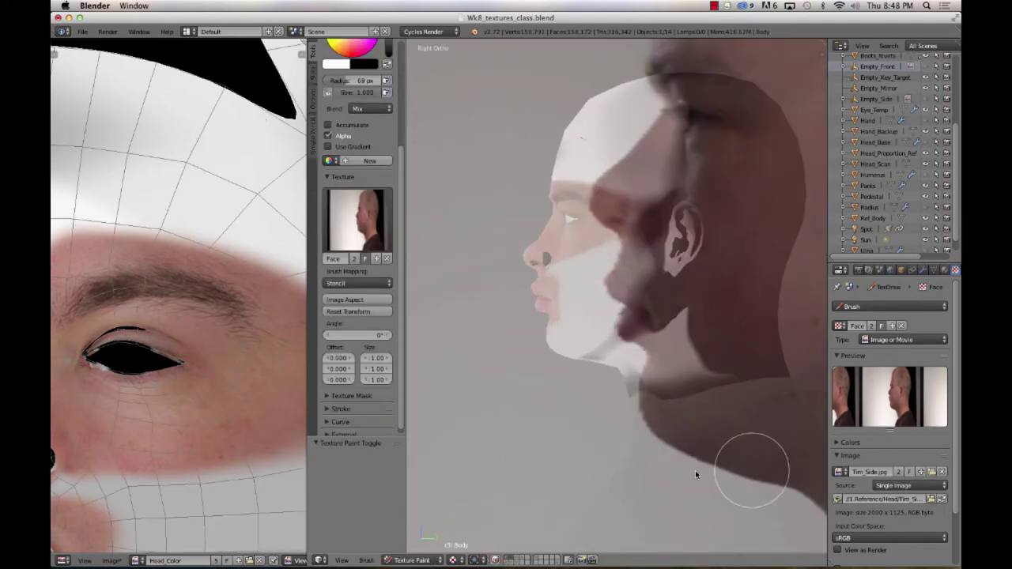
mouse_move(756, 469)
right_down()
mouse_move(727, 431)
mouse_move(619, 463)
mouse_move(584, 461)
right_up()
right_drag(651, 368, 658, 410)
mouse_move(714, 451)
shift+right_down()
mouse_move(644, 340)
mouse_move(537, 317)
mouse_move(515, 343)
mouse_move(515, 366)
mouse_move(593, 328)
mouse_move(570, 332)
mouse_move(583, 316)
mouse_move(623, 337)
mouse_move(767, 332)
mouse_move(752, 332)
mouse_move(753, 374)
shift+right_up()
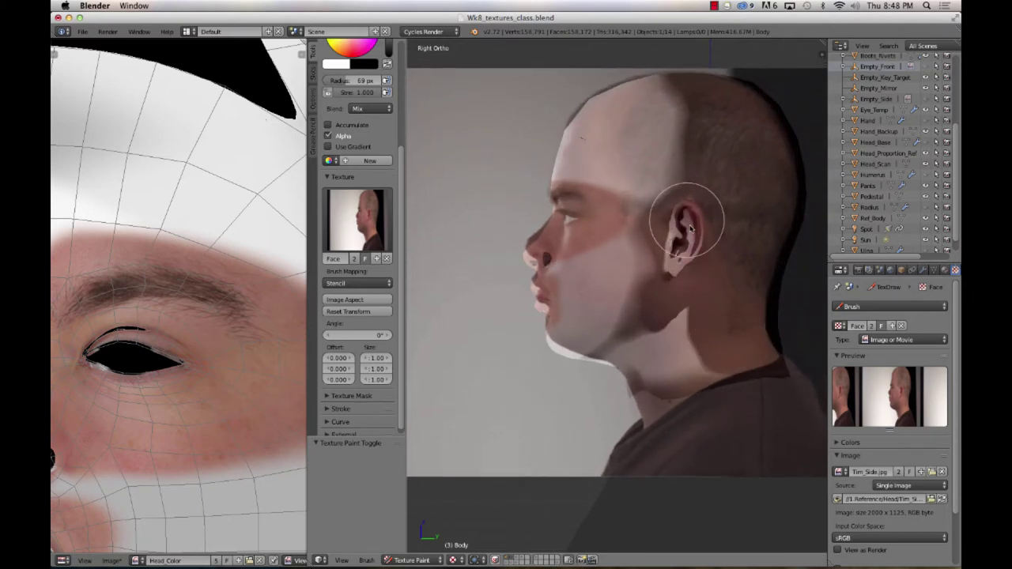
Step: Paint the side of the head through the stencil, covering the temple, cheek, ear, scalp and neck, and nudge the stencil slightly lower
mouse_move(696, 219)
mouse_down()
mouse_move(685, 281)
mouse_move(647, 202)
mouse_move(633, 223)
mouse_move(630, 311)
mouse_move(625, 294)
mouse_move(697, 307)
mouse_move(692, 350)
mouse_move(744, 308)
mouse_move(720, 253)
mouse_move(738, 319)
mouse_move(656, 165)
mouse_move(649, 189)
mouse_move(622, 177)
mouse_move(630, 140)
mouse_move(597, 168)
mouse_move(605, 135)
mouse_move(696, 129)
mouse_move(649, 118)
mouse_move(714, 135)
mouse_move(737, 167)
mouse_move(748, 304)
mouse_move(768, 181)
mouse_move(676, 128)
mouse_up()
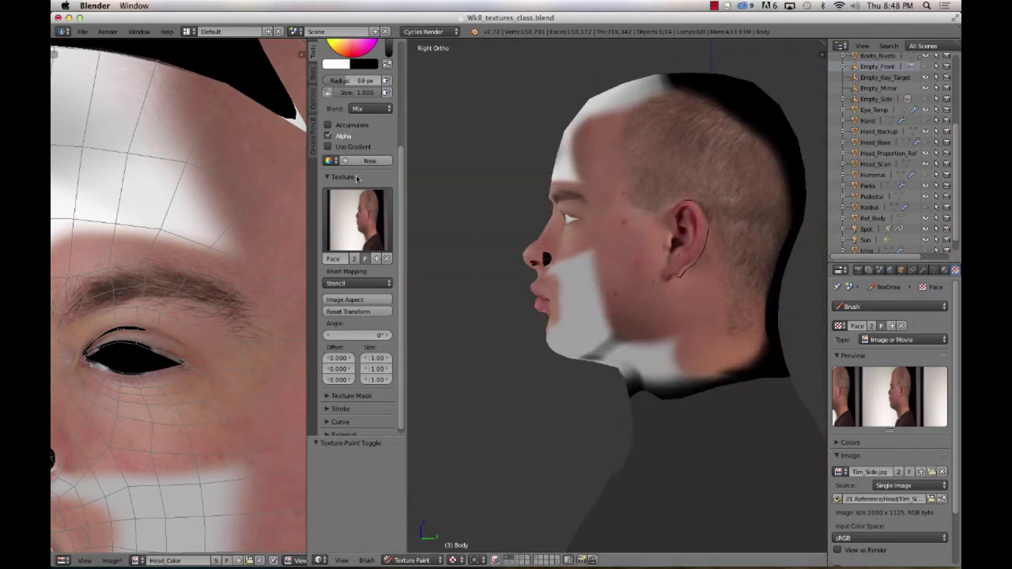
scroll(357, 178, up, 5)
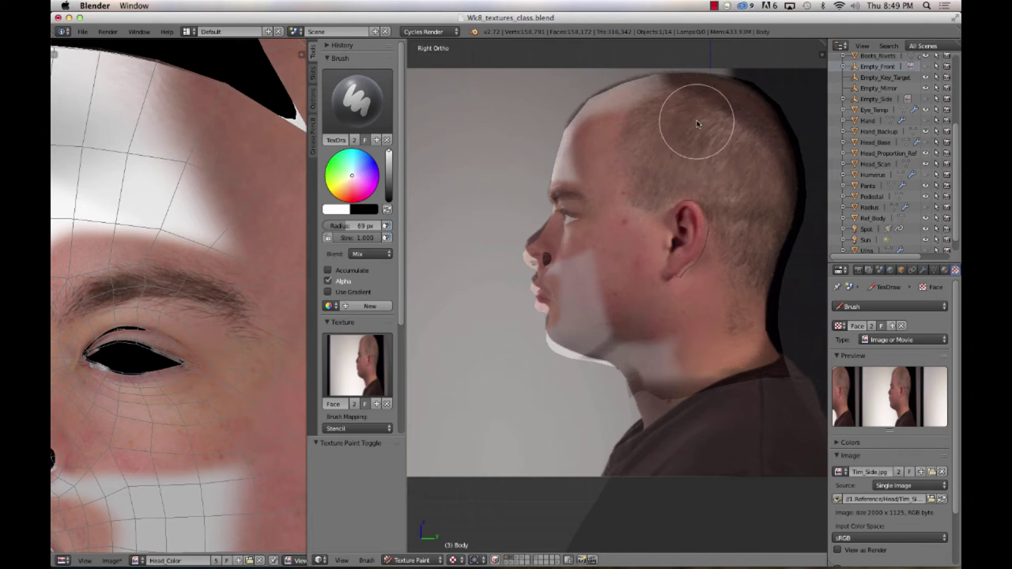
mouse_move(697, 123)
right_down()
mouse_move(712, 129)
mouse_move(696, 131)
right_up()
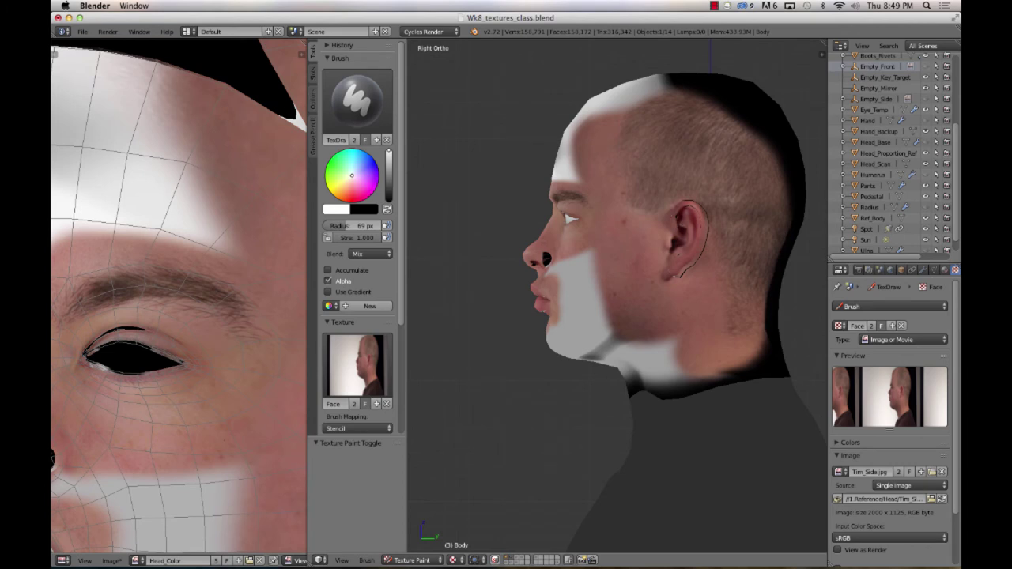
Step: Save the current file and open Wk8_Textures.blend from the Character_Creation folder
key(super+s)
click(657, 248)
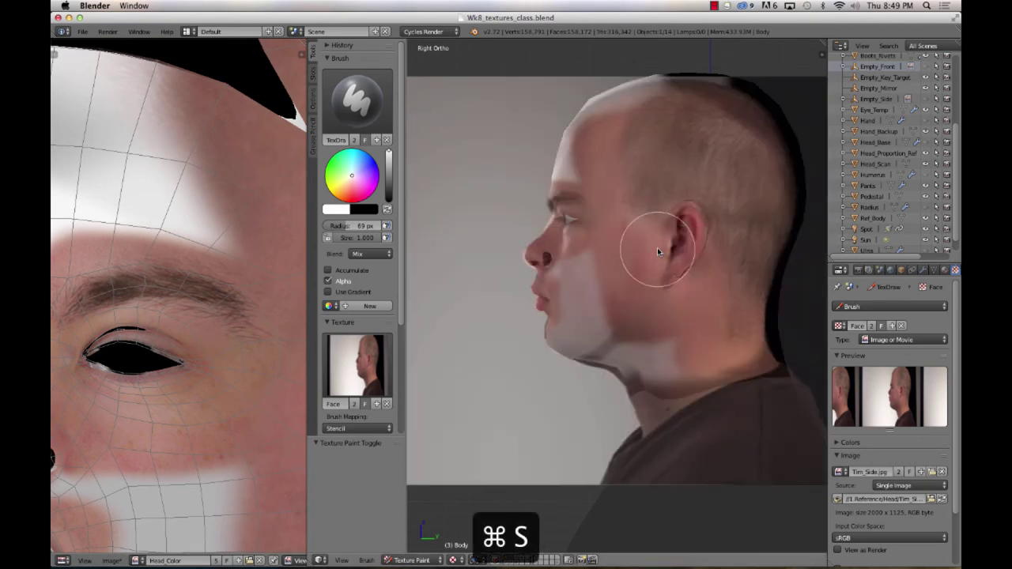
click(82, 32)
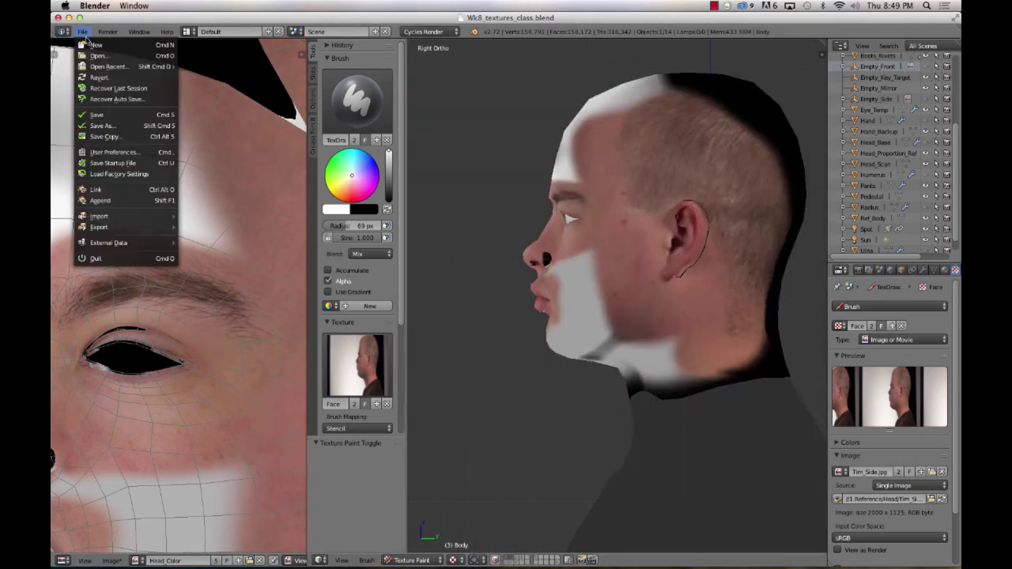
click(98, 56)
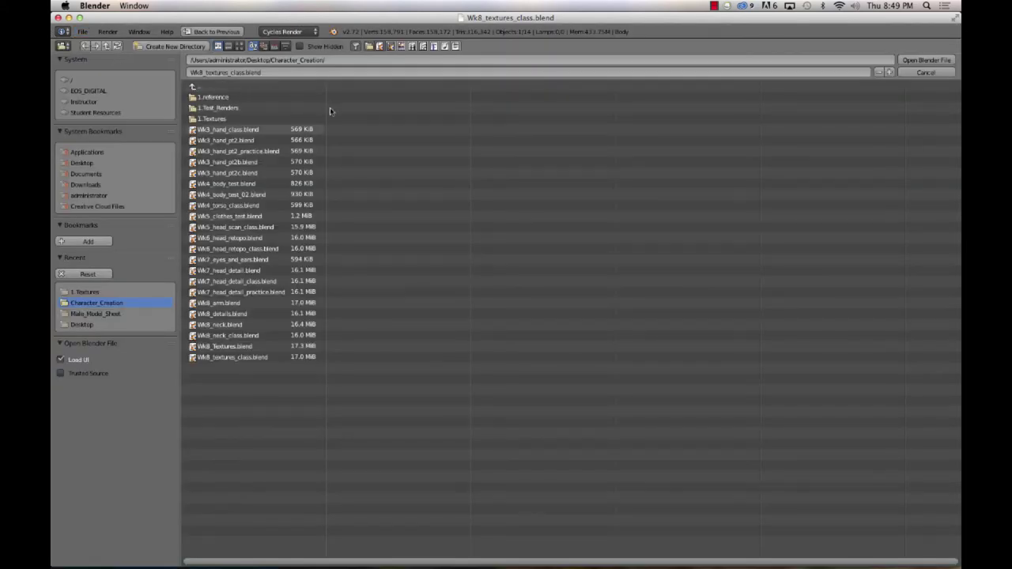
click(253, 348)
click(923, 61)
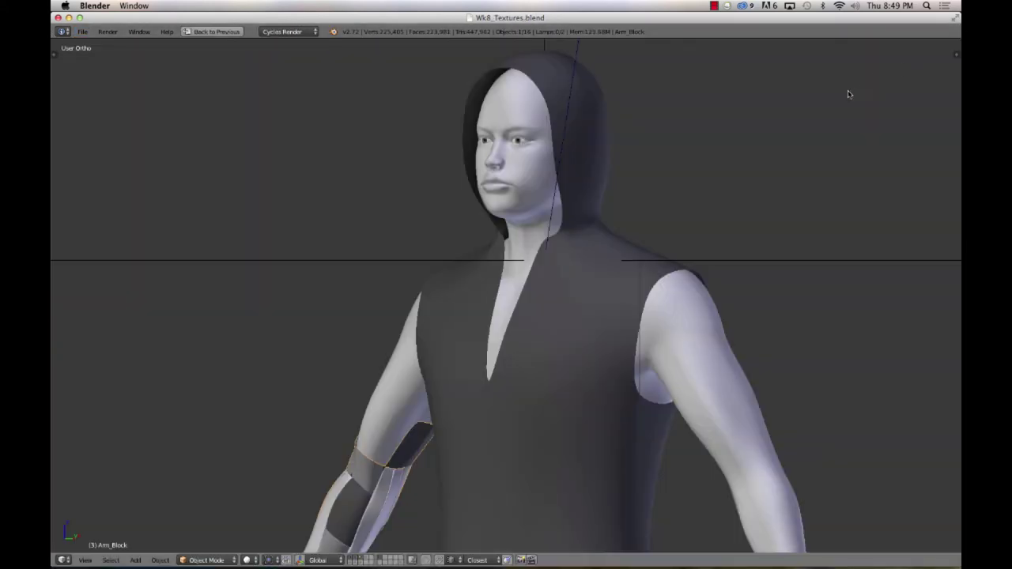
Step: Select the hooded character's Body and briefly preview it in rendered shading before returning to solid shading
right_click(523, 191)
key(shift+z)
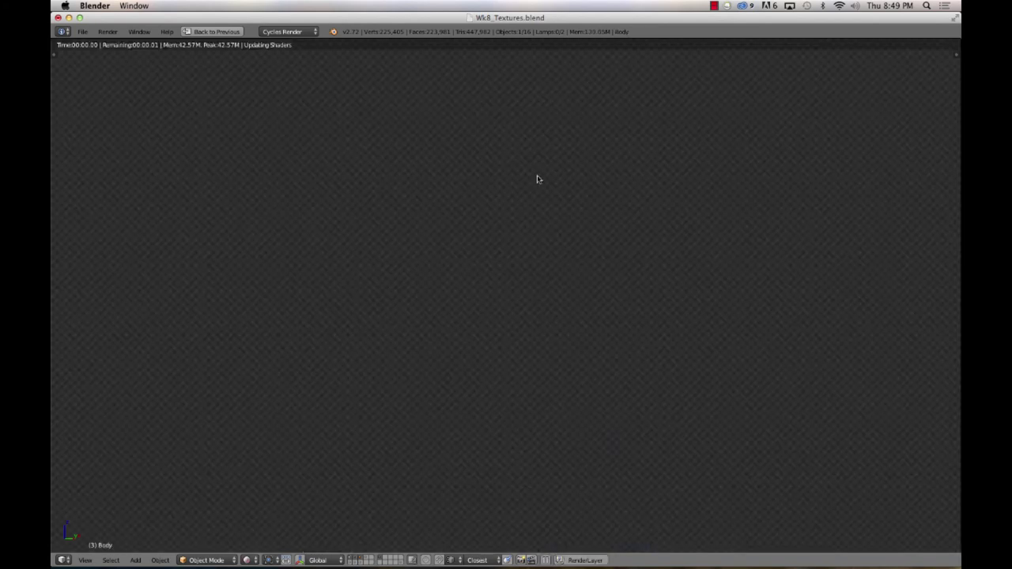
key(shift+z)
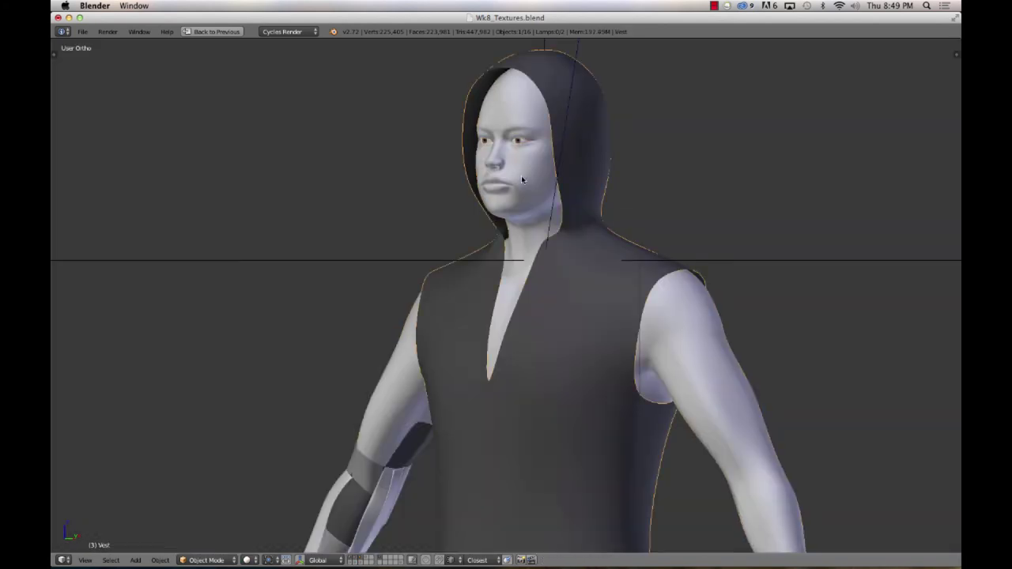
Step: Enter Edit Mode on the Body, restore the multi-editor layout, and check the images available to the Skin_Head material's image texture
key(Tab)
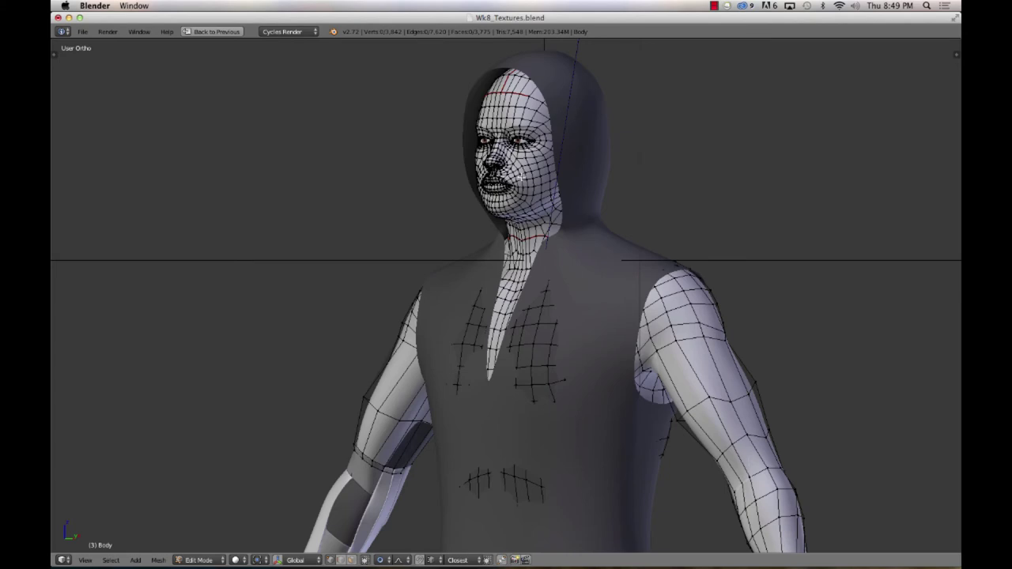
key(ctrl+Up)
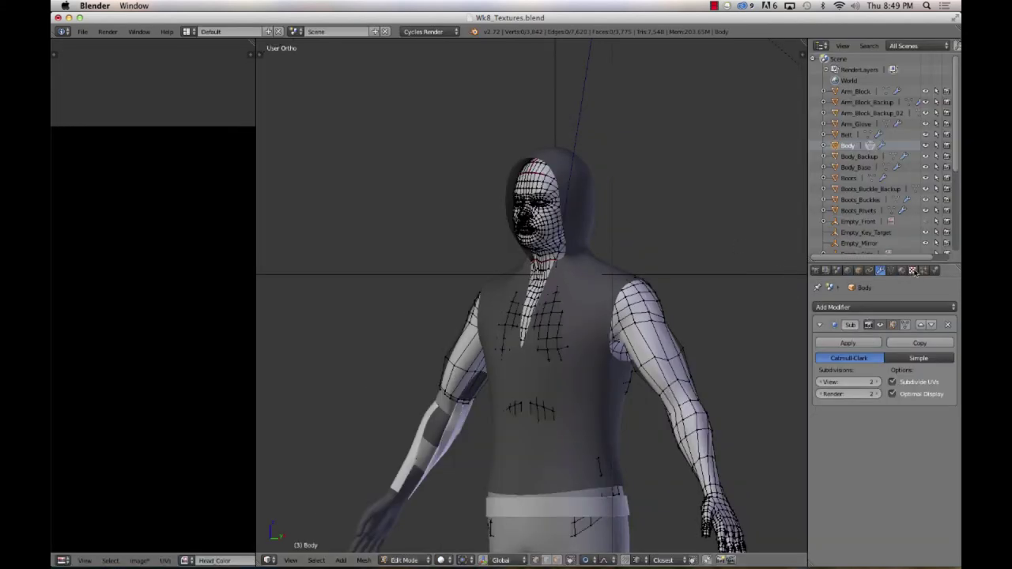
click(912, 270)
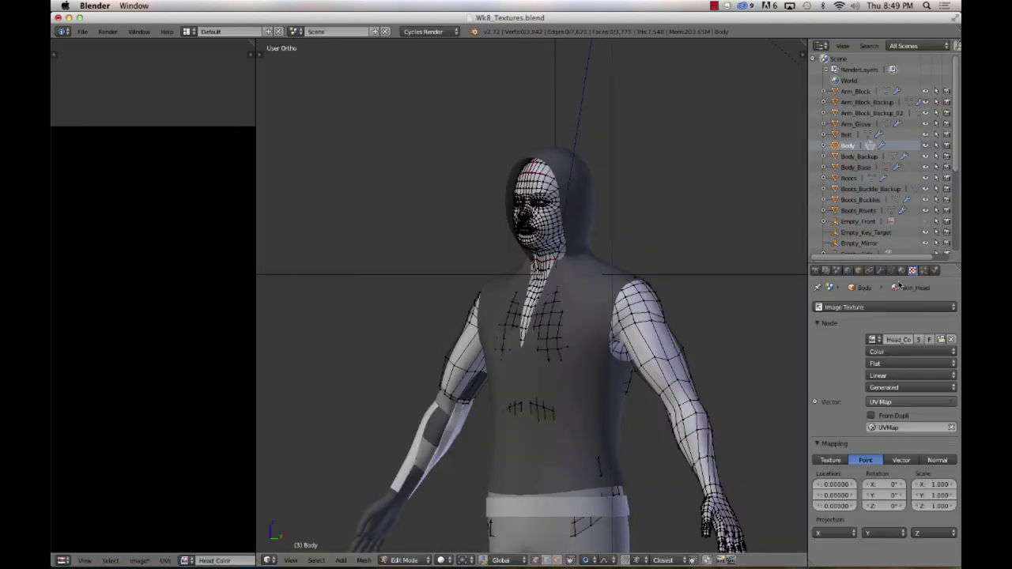
click(873, 339)
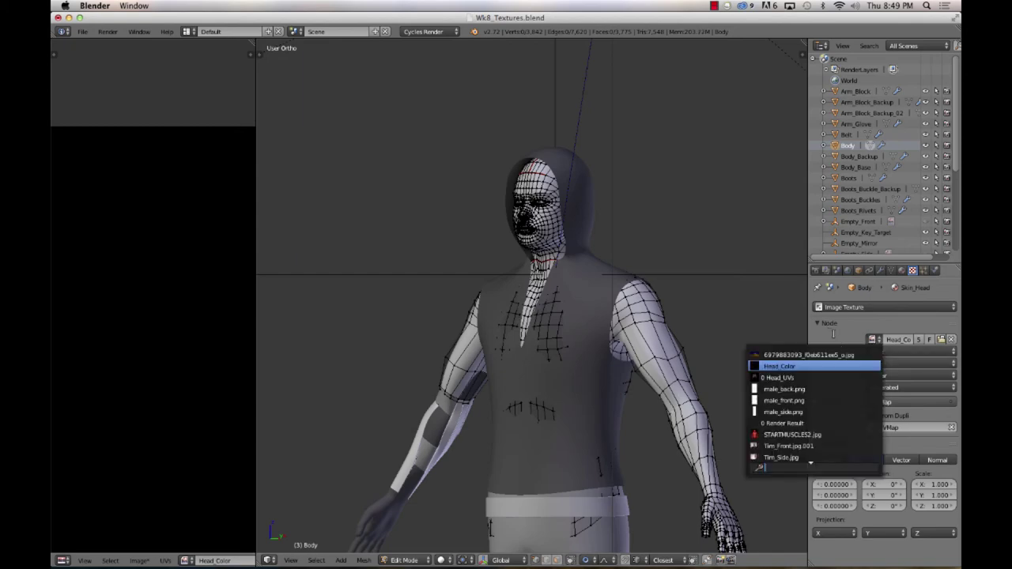
click(838, 336)
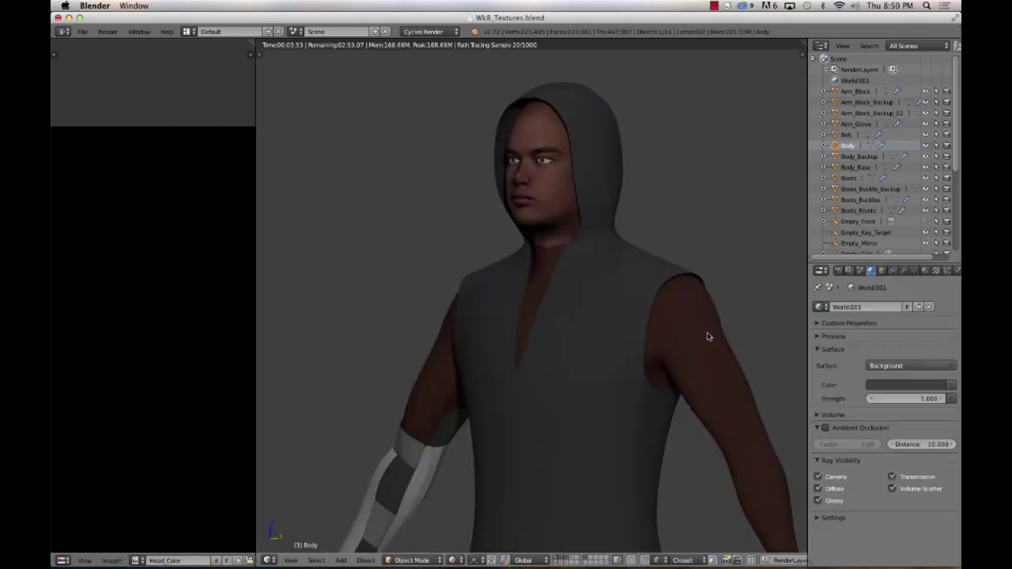
Step: Isolate the Body in rendered shading and examine the finished face texture on the head up close
scroll(708, 336, down, 2)
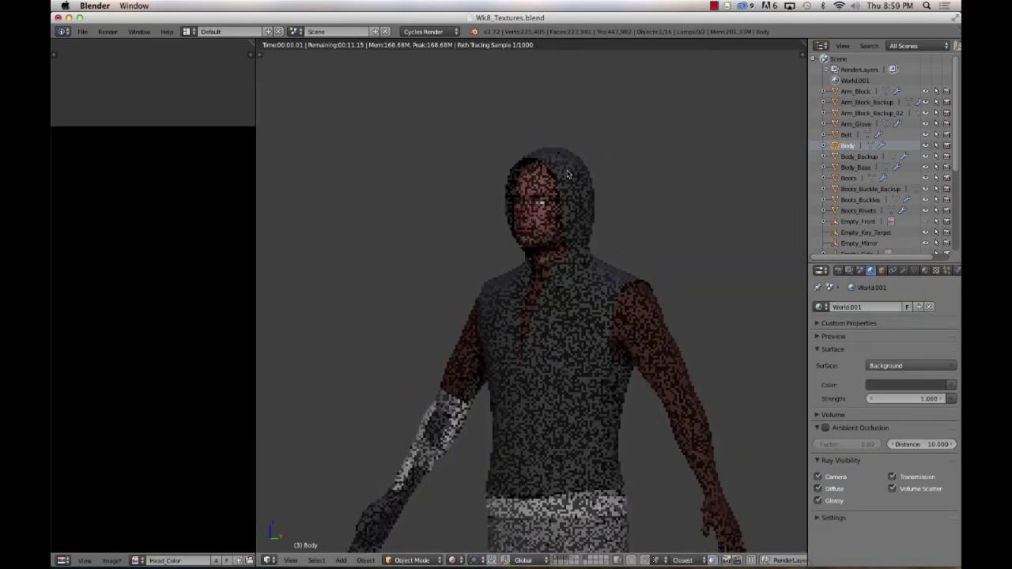
scroll(567, 172, up, 3)
key(KP_Divide)
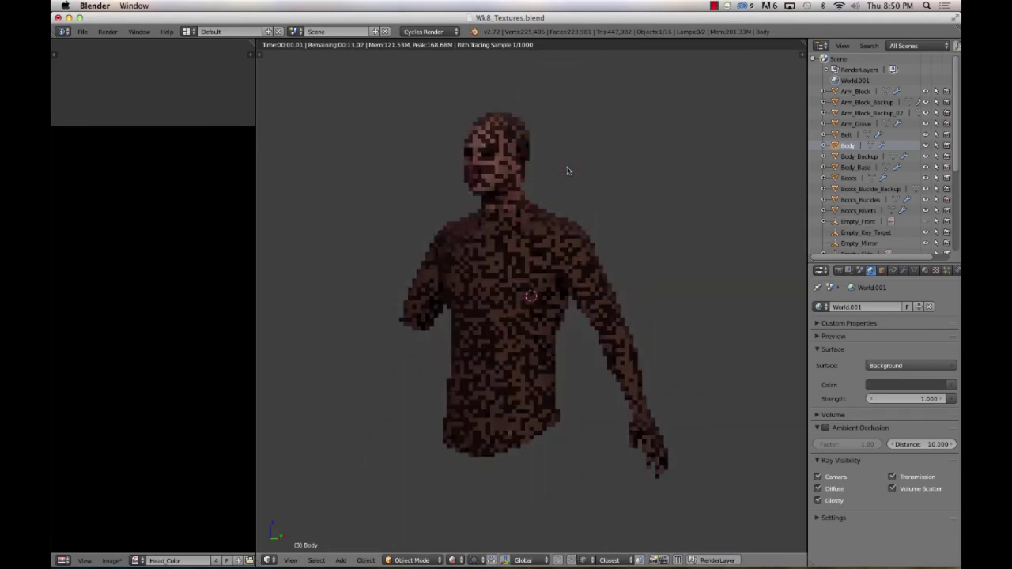
shift+middle_drag(537, 120, 537, 239)
scroll(536, 241, up, 5)
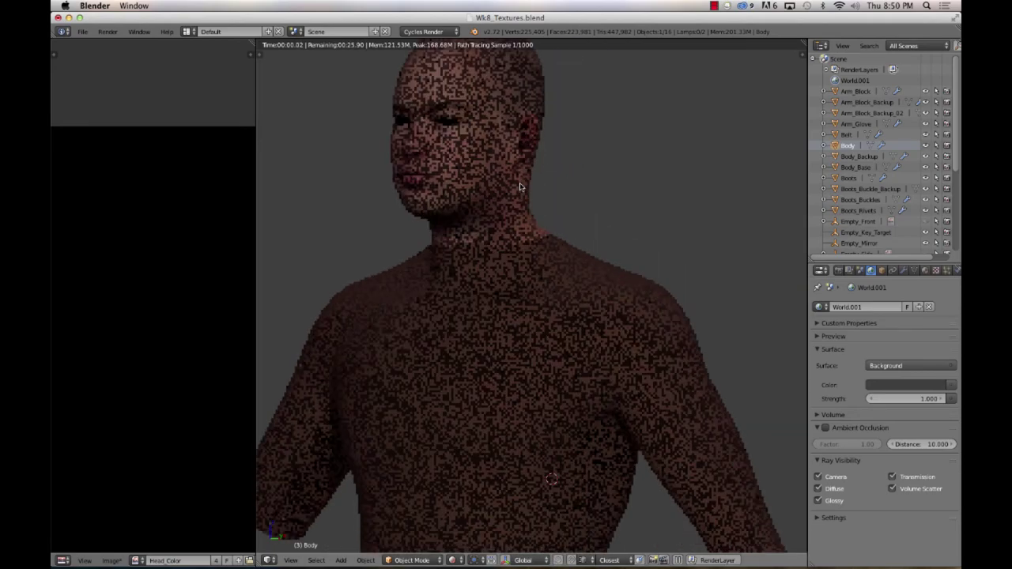
scroll(576, 294, up, 4)
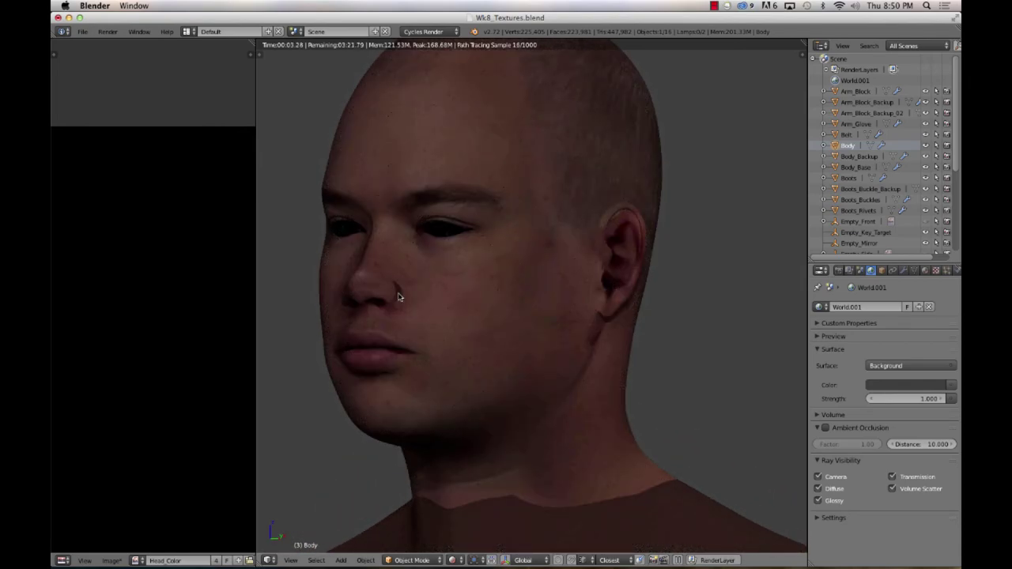
mouse_move(565, 290)
middle_down()
mouse_move(440, 230)
mouse_move(533, 233)
mouse_move(510, 238)
mouse_move(529, 223)
middle_up()
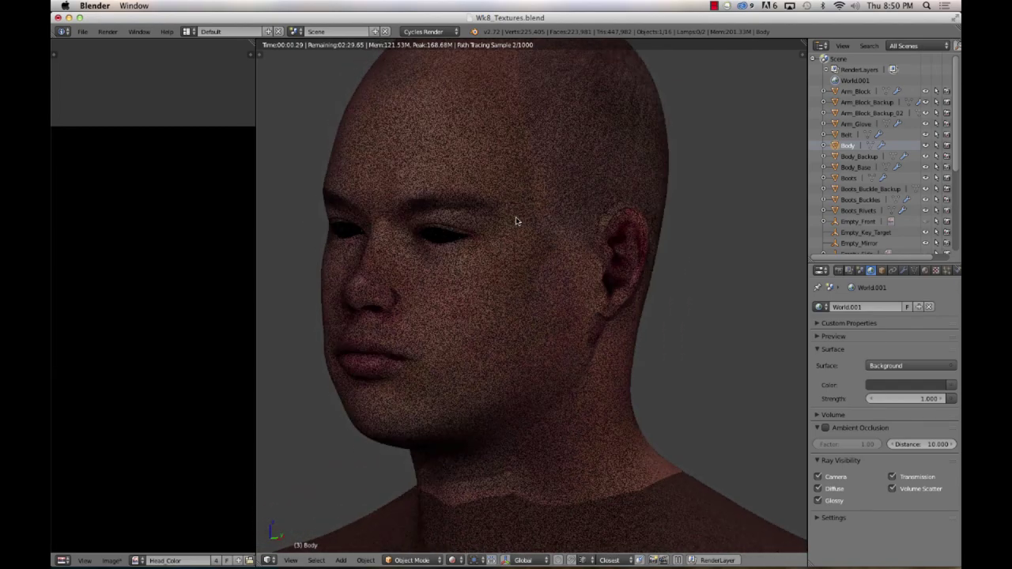